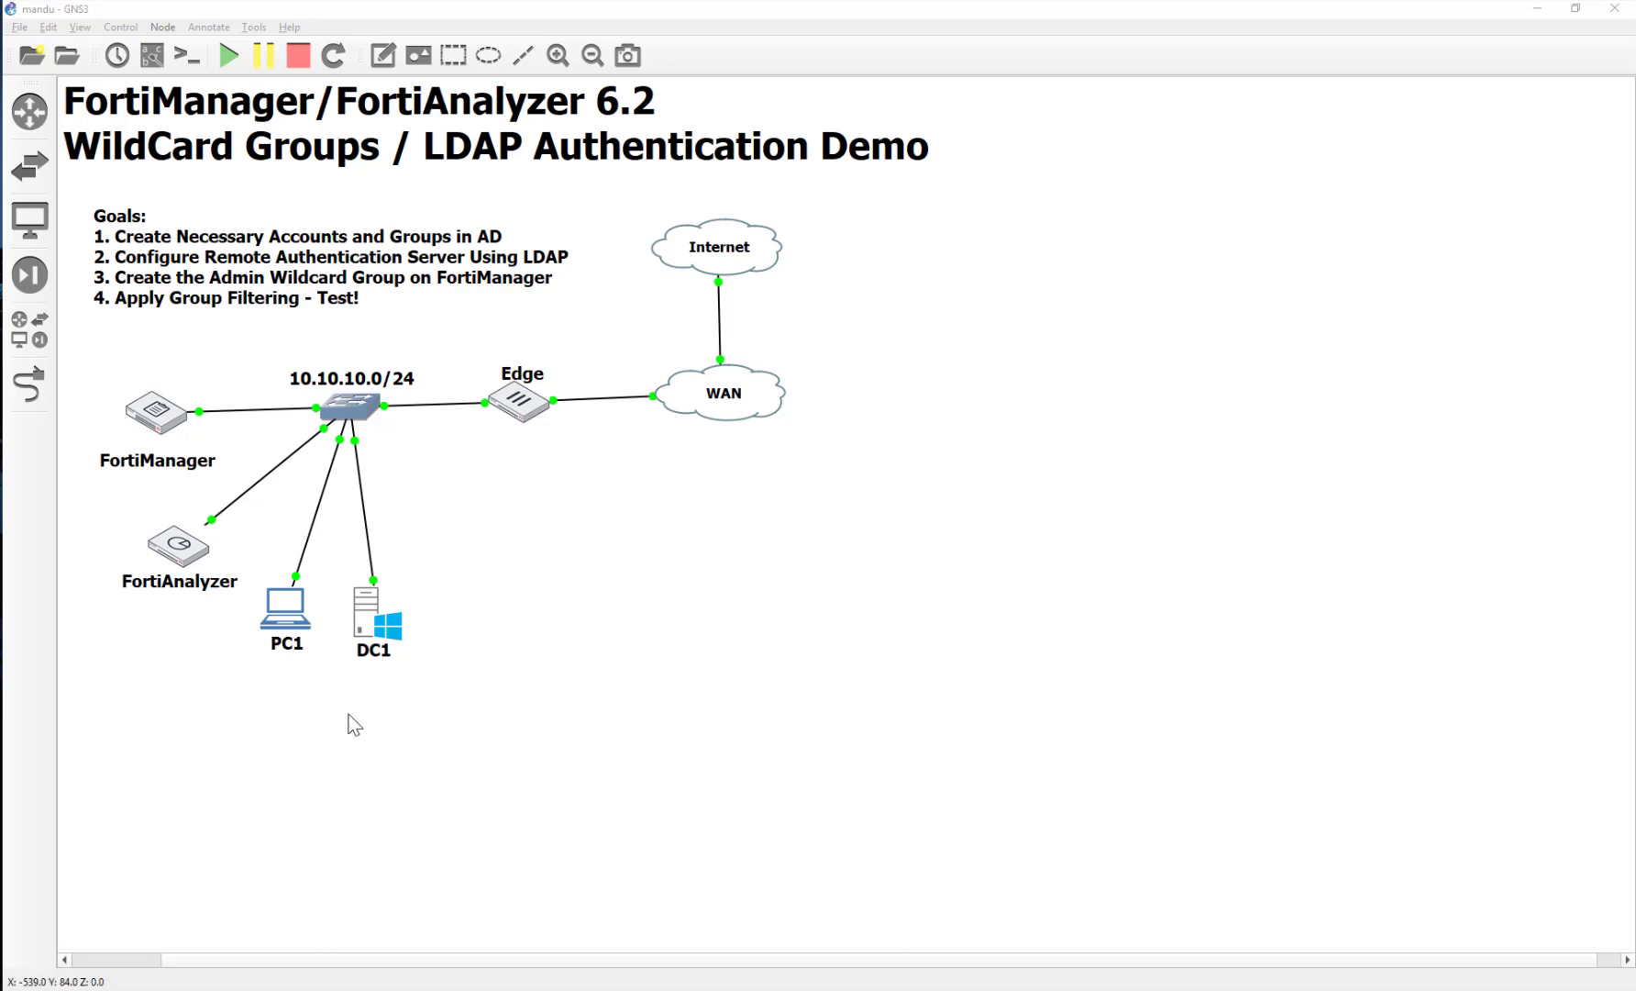
Step: Open the TightVNC console of the PC1 node in the GNS3 FortiManager LDAP lab
double_click(287, 633)
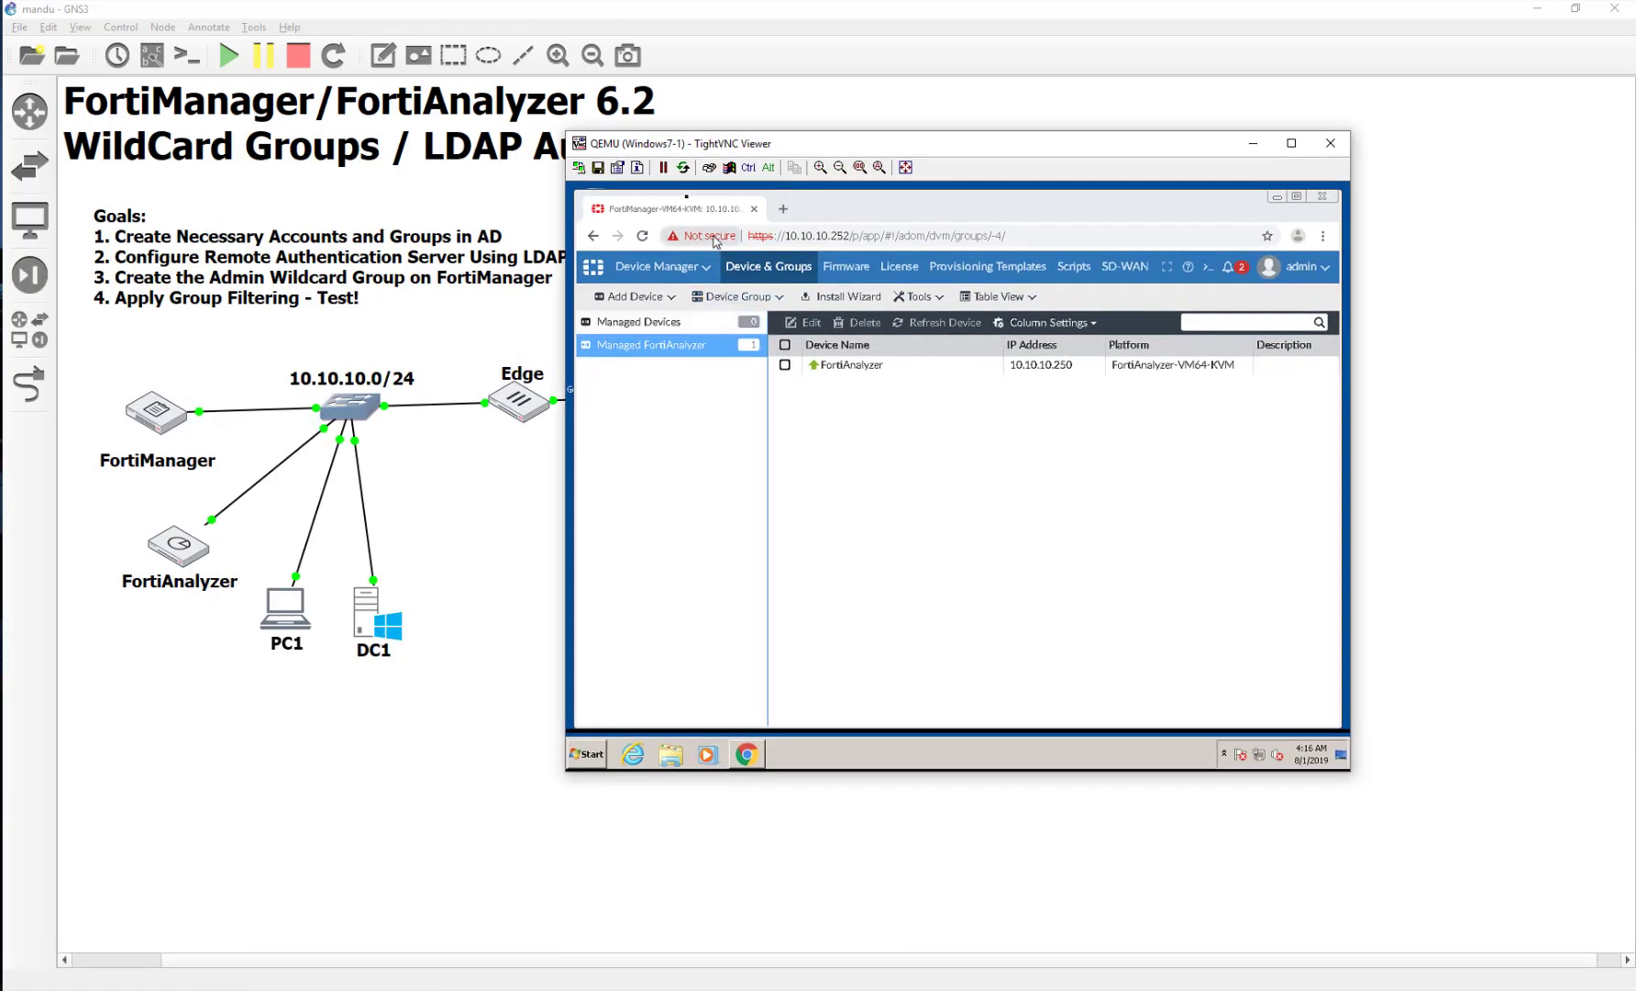
Step: Leave Device Manager for the FortiManager home module page and enlarge the remote screen
left_click(653, 267)
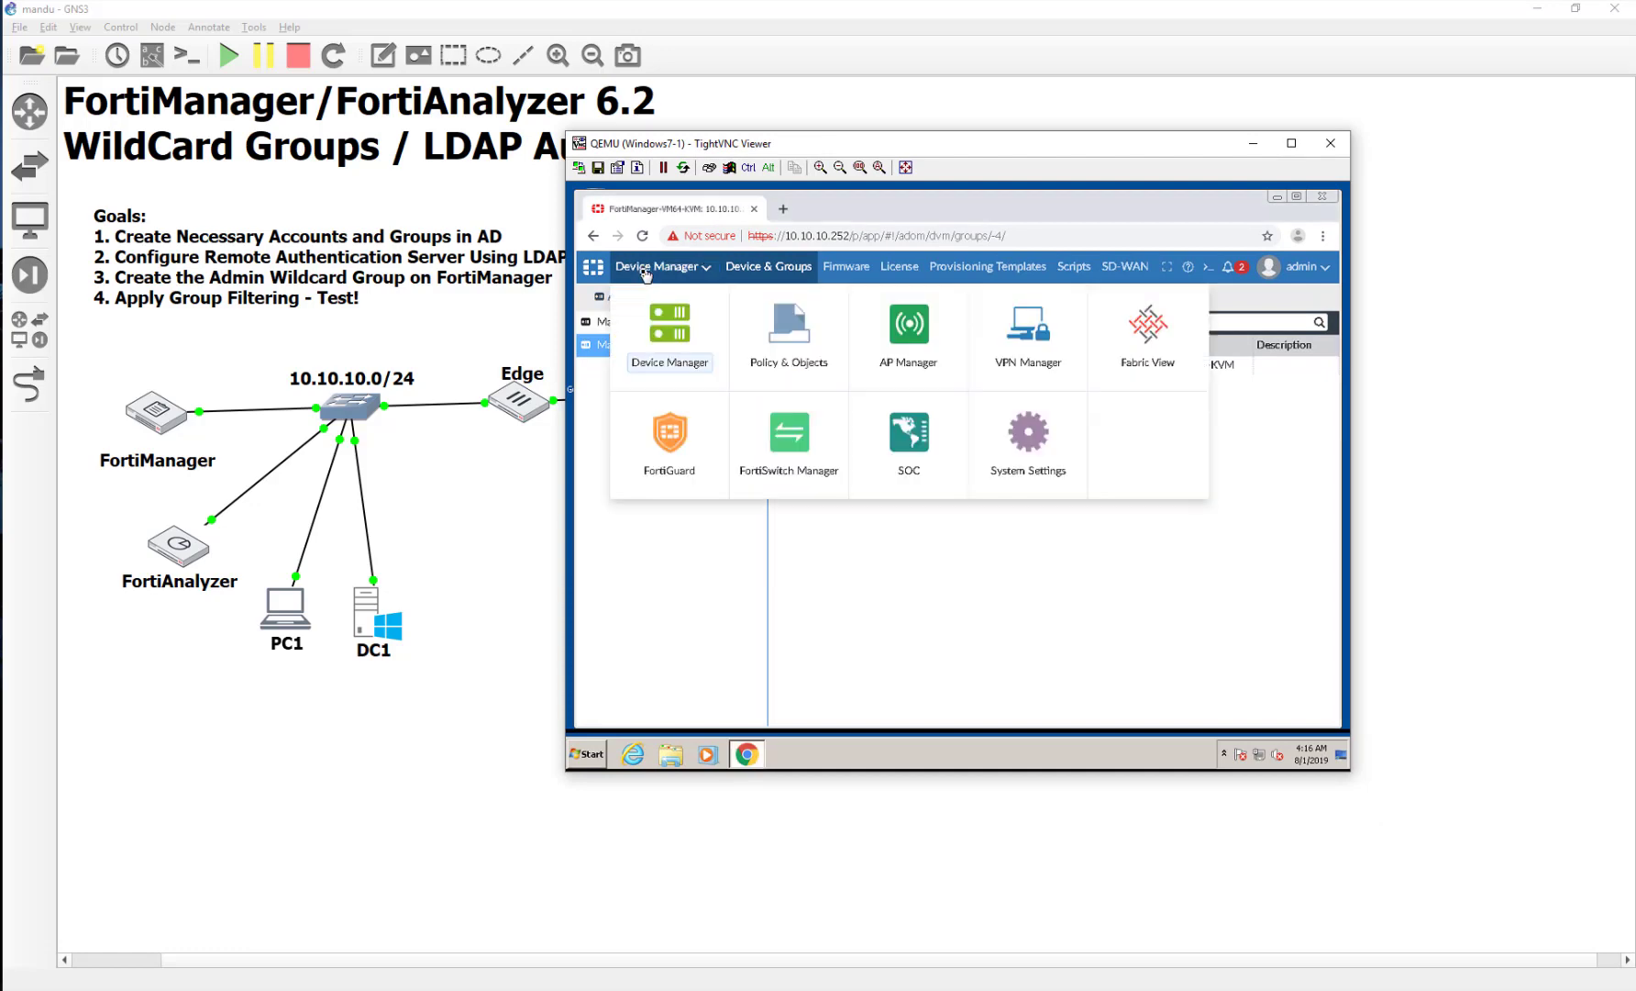
left_click(647, 314)
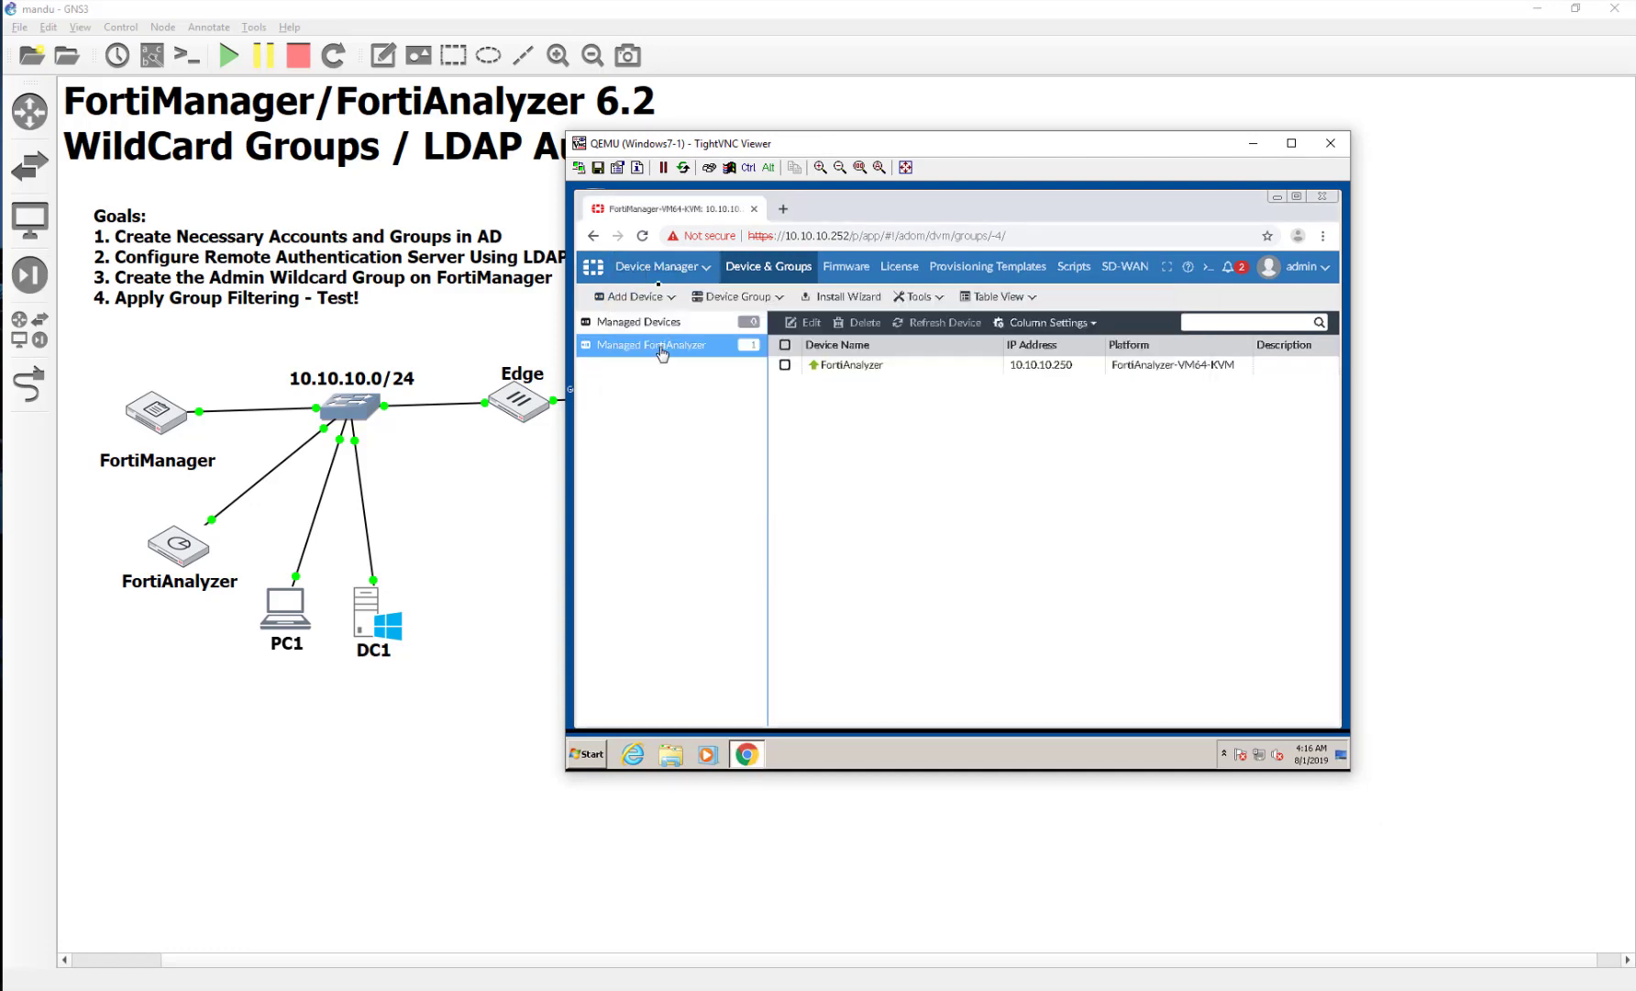
left_click(653, 267)
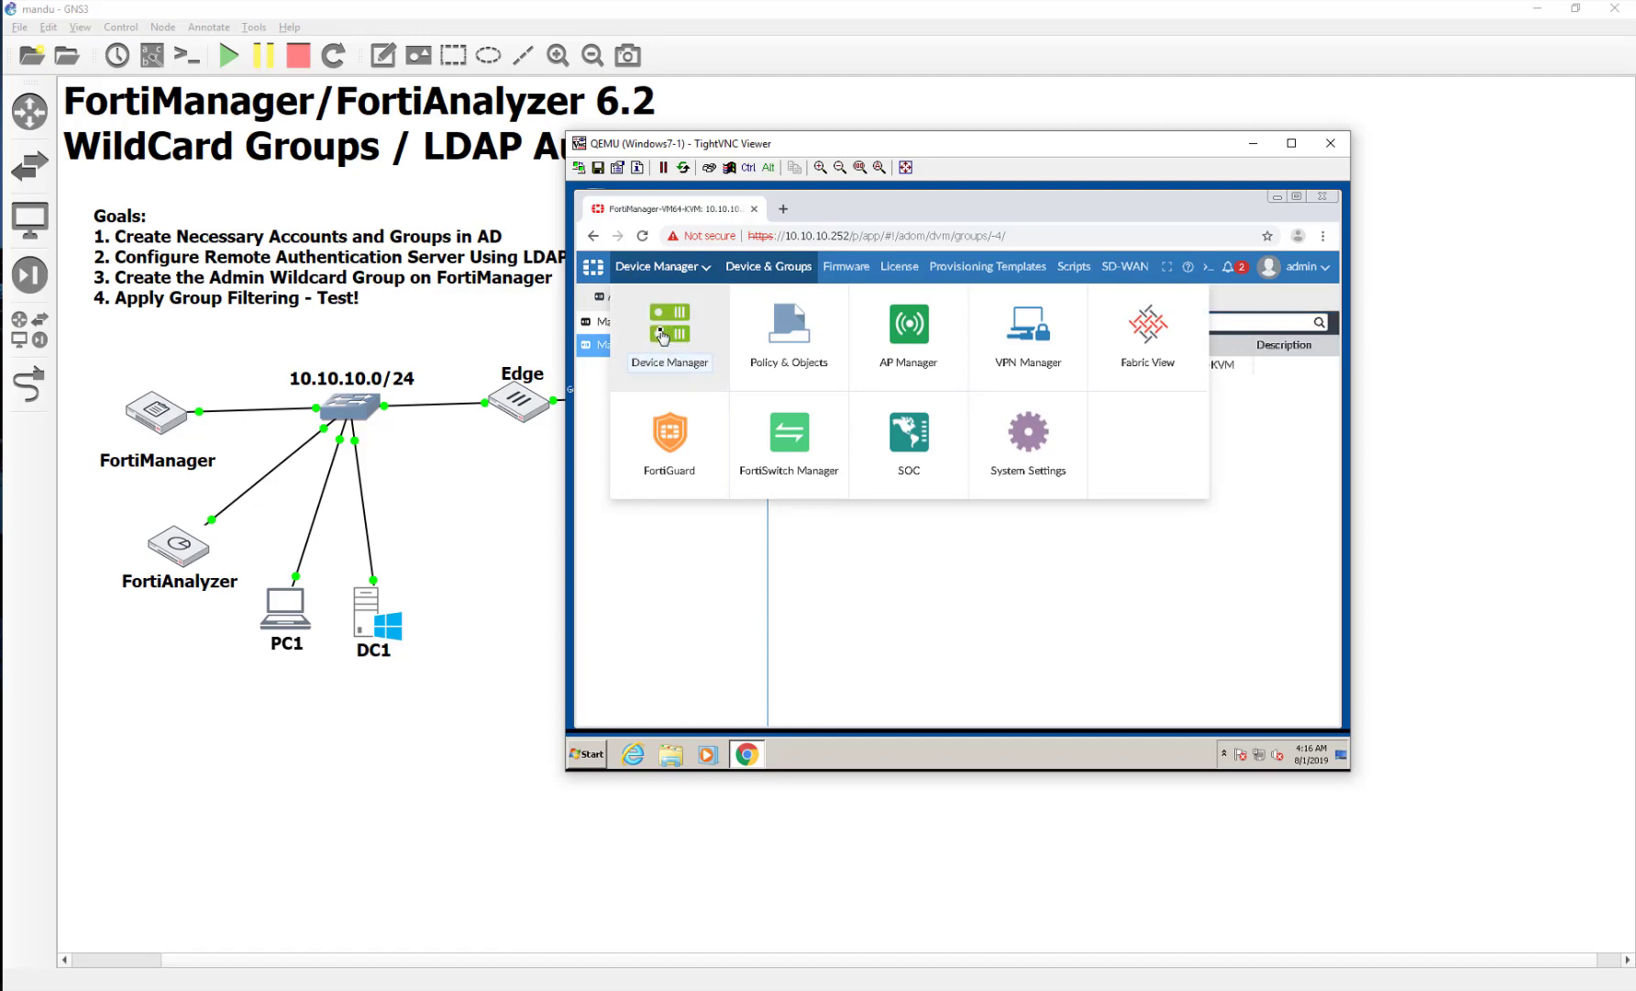
left_click(596, 273)
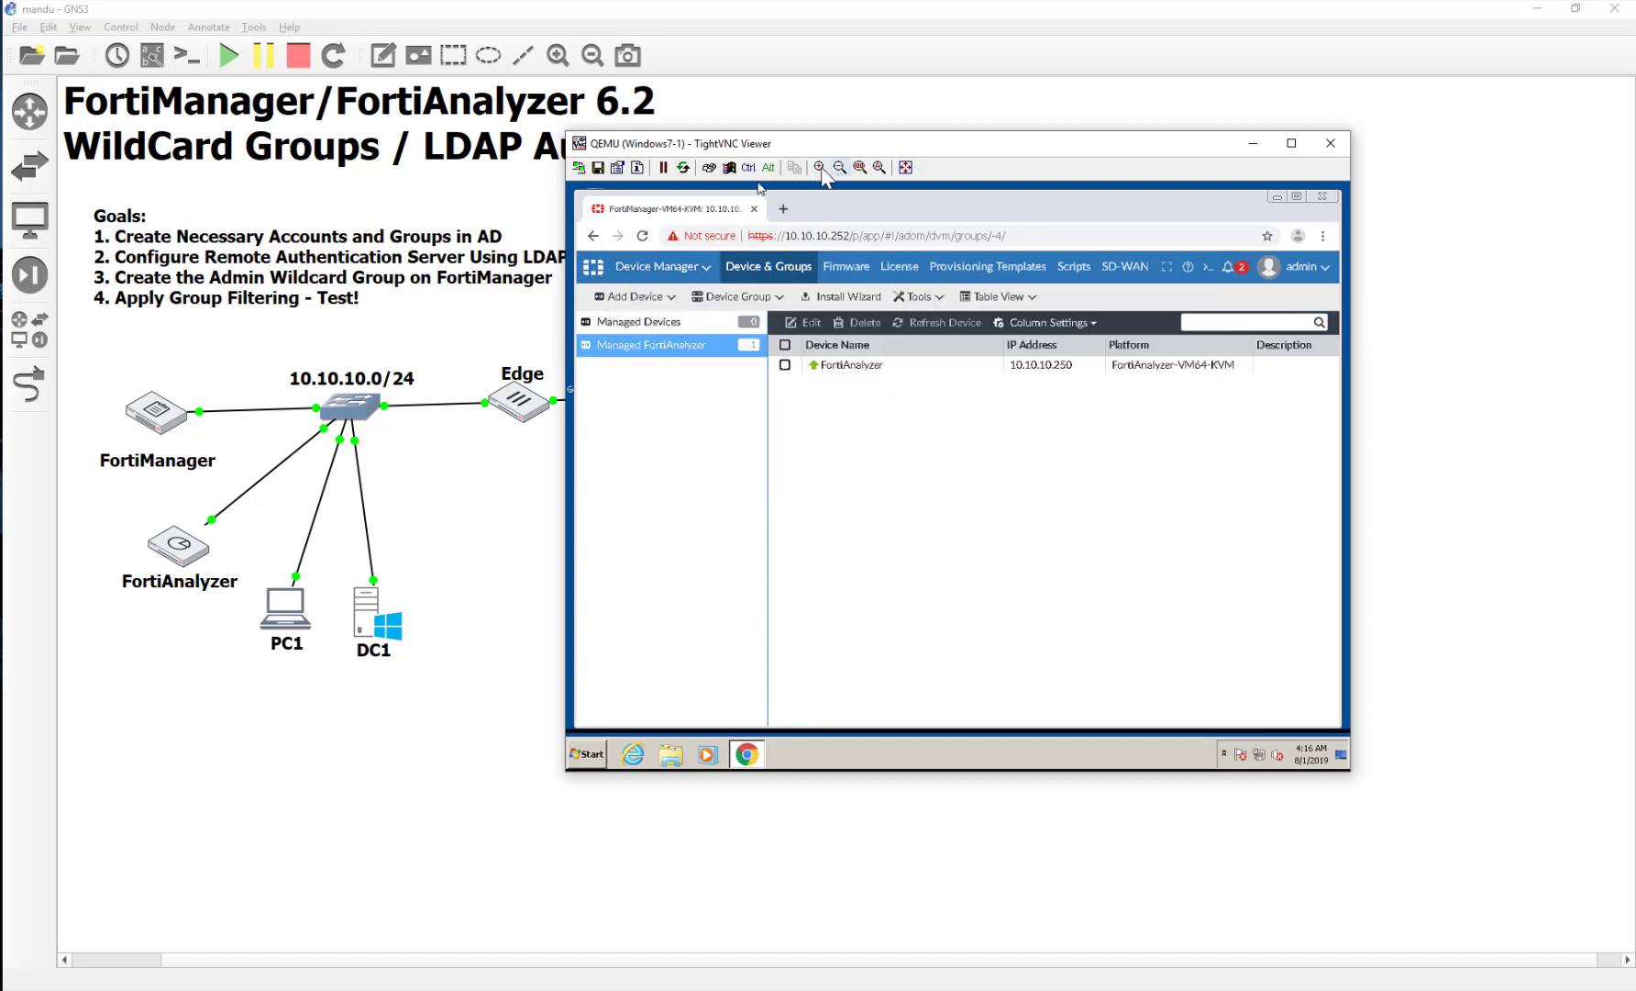
left_click(820, 167)
left_click_drag(837, 157, 846, 99)
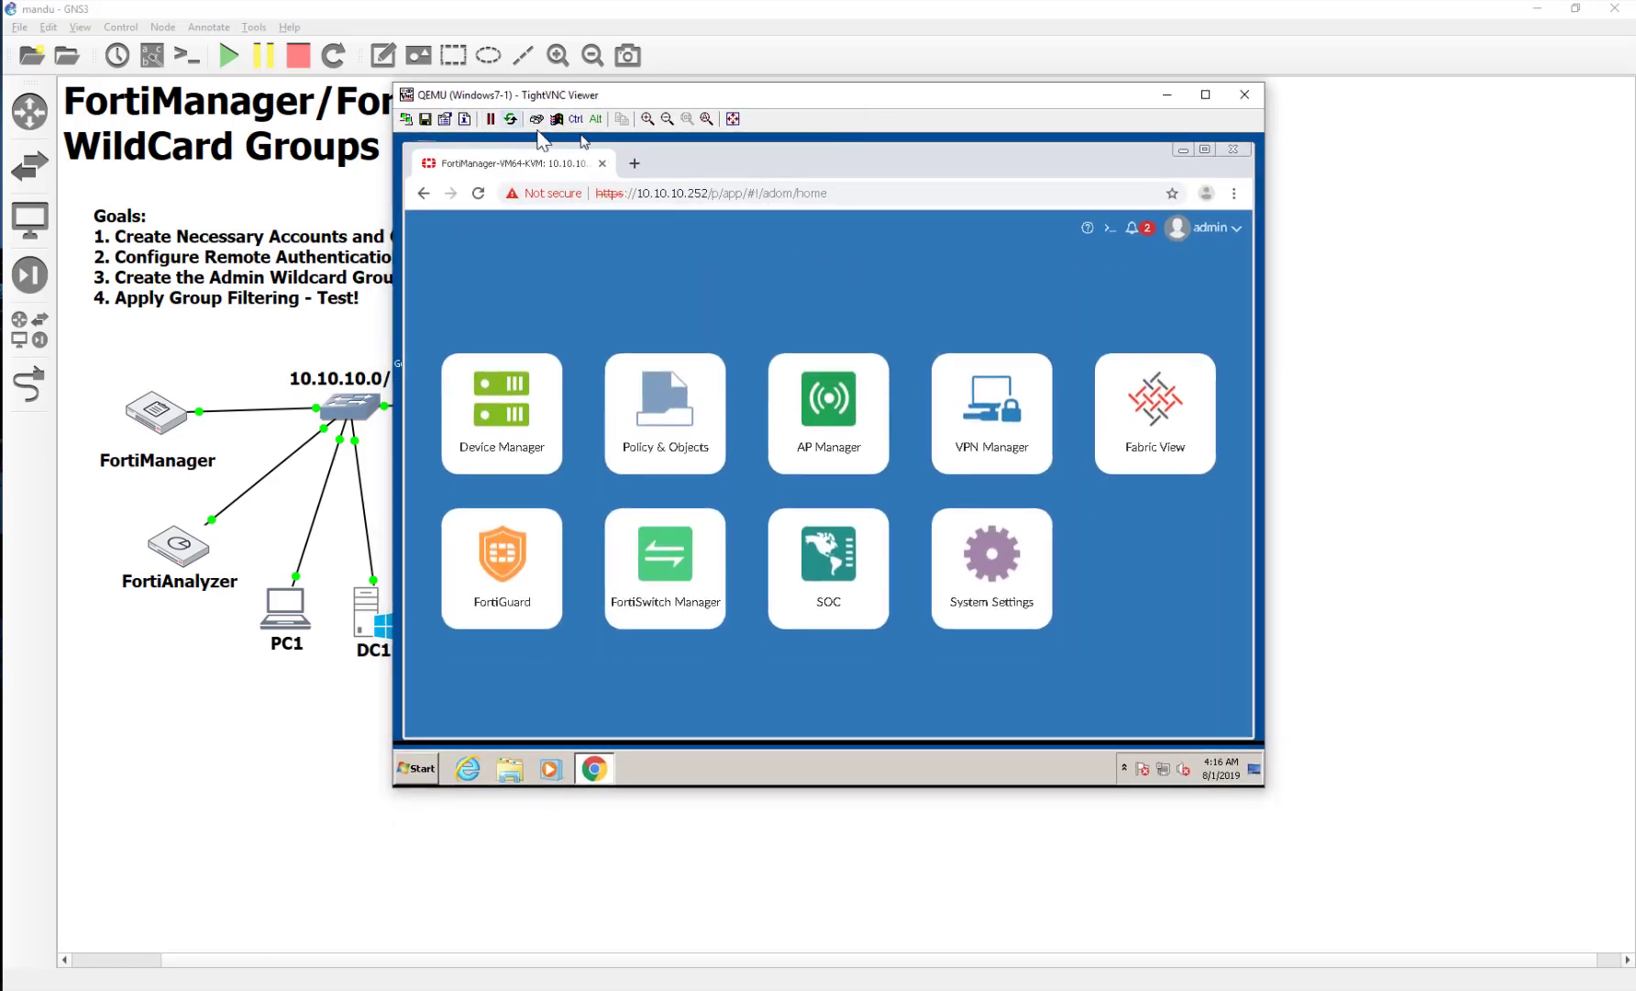
left_click(648, 119)
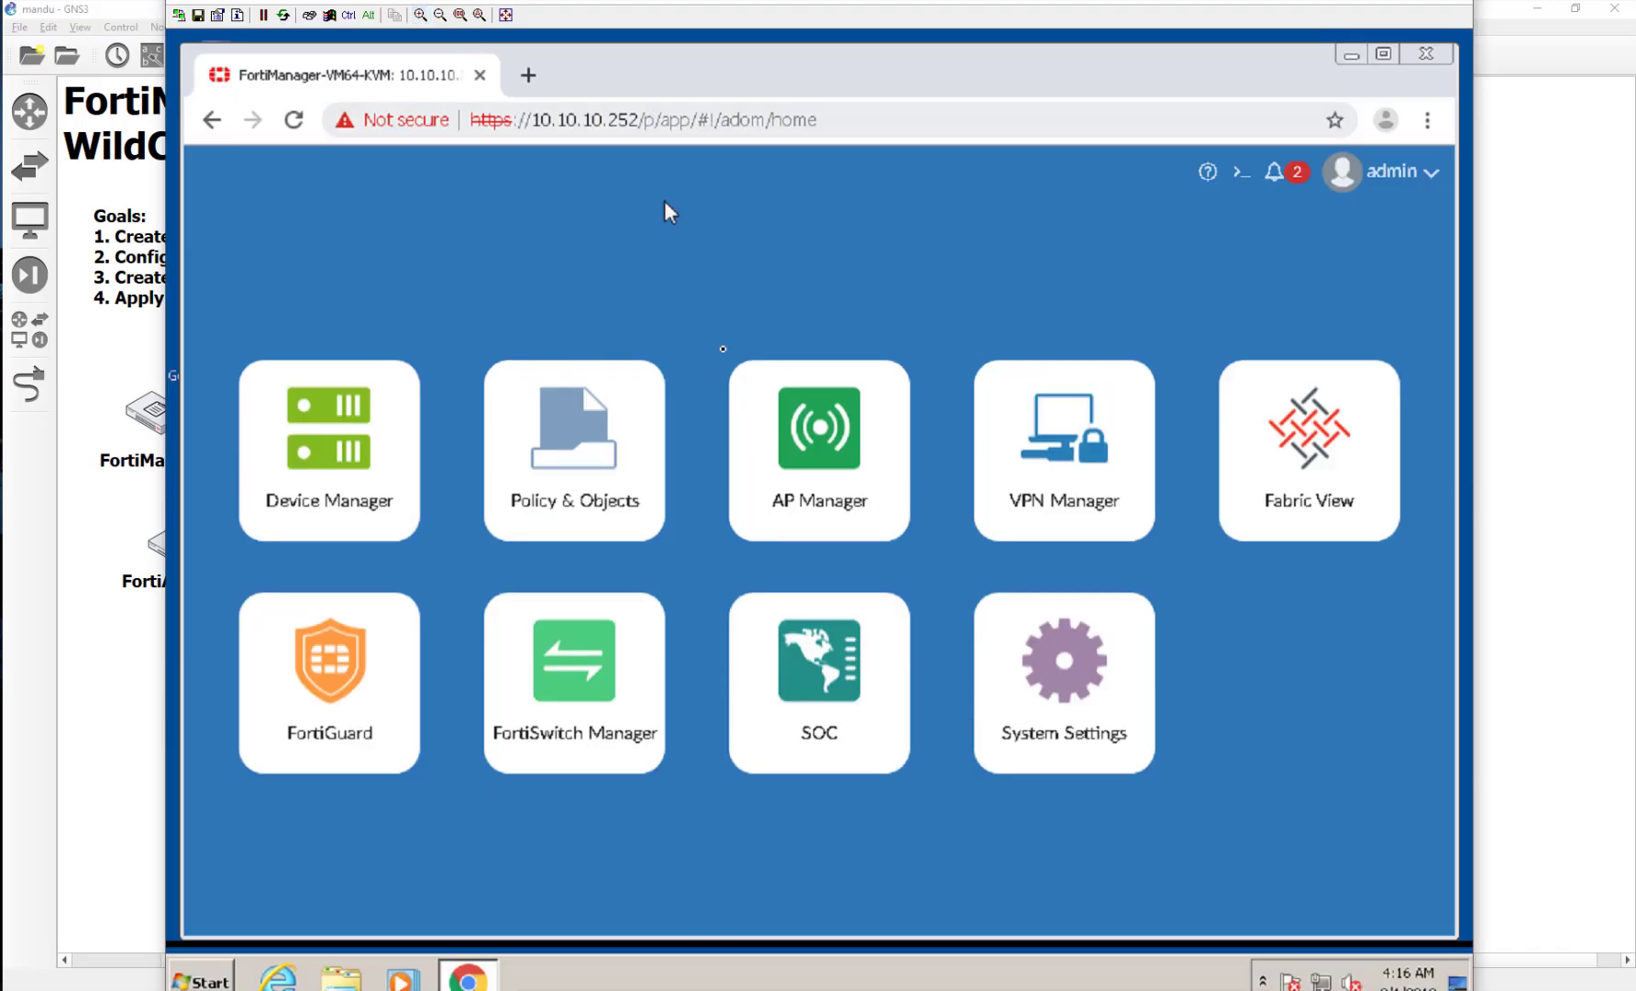
Step: Check that System Settings > Admin > Remote Authentication Server is empty, then close TightVNC Viewer
left_click(1083, 676)
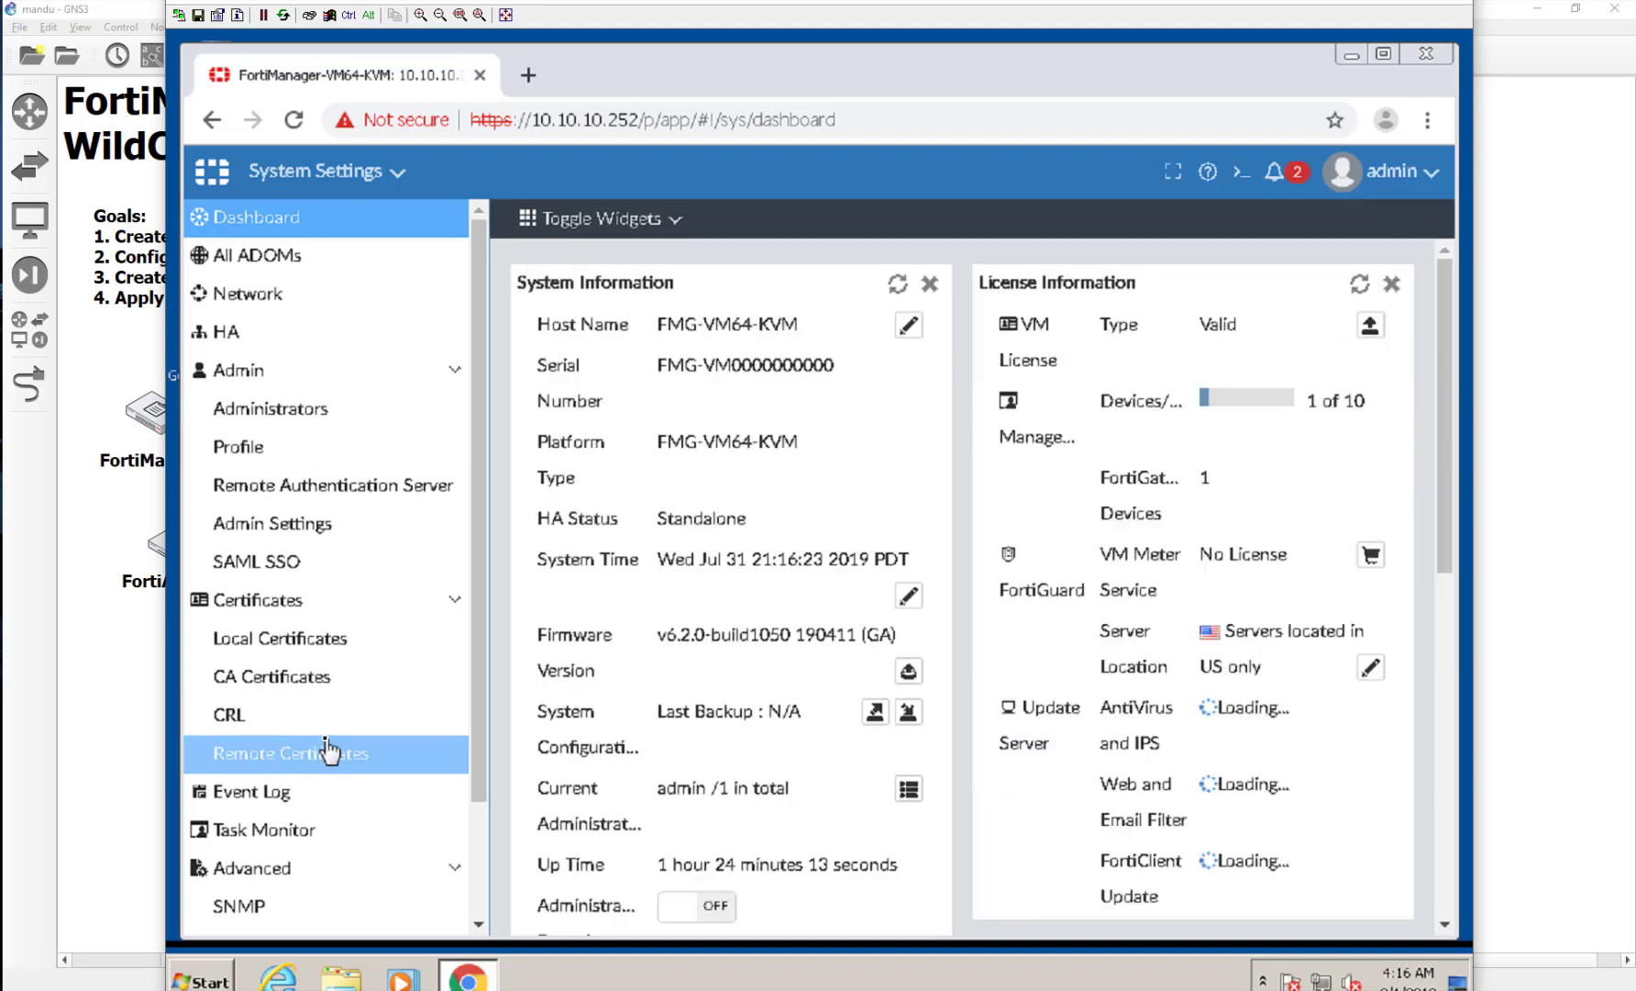
scroll(328, 750, "down", 2)
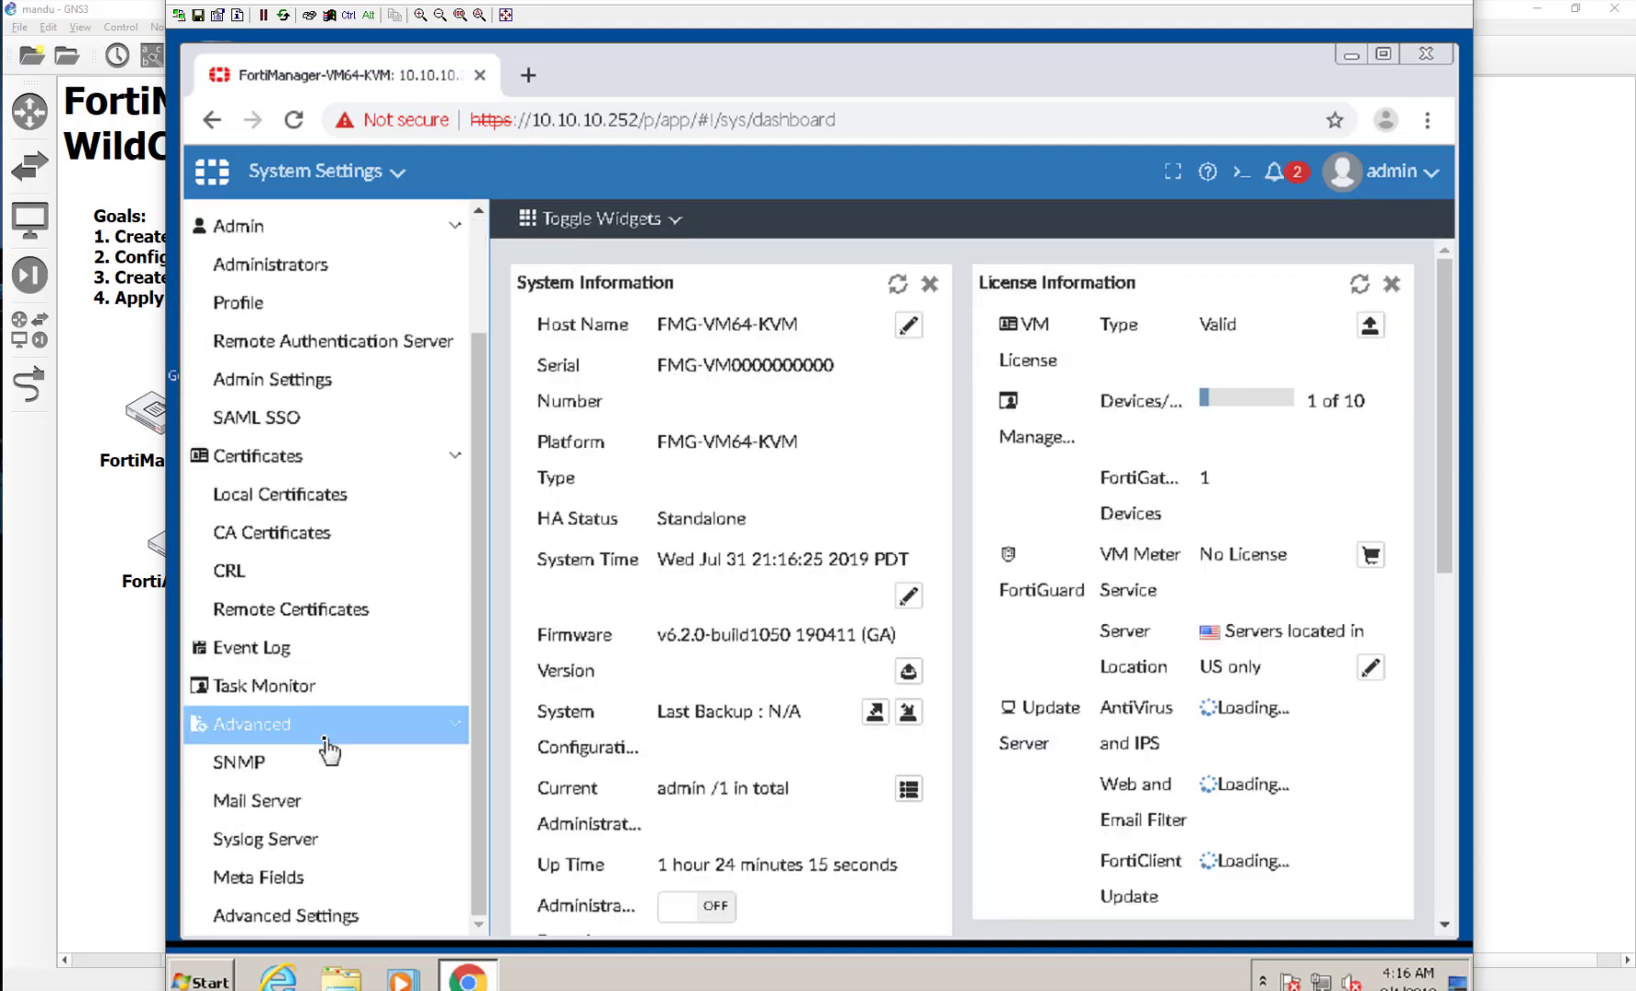
left_click(310, 493)
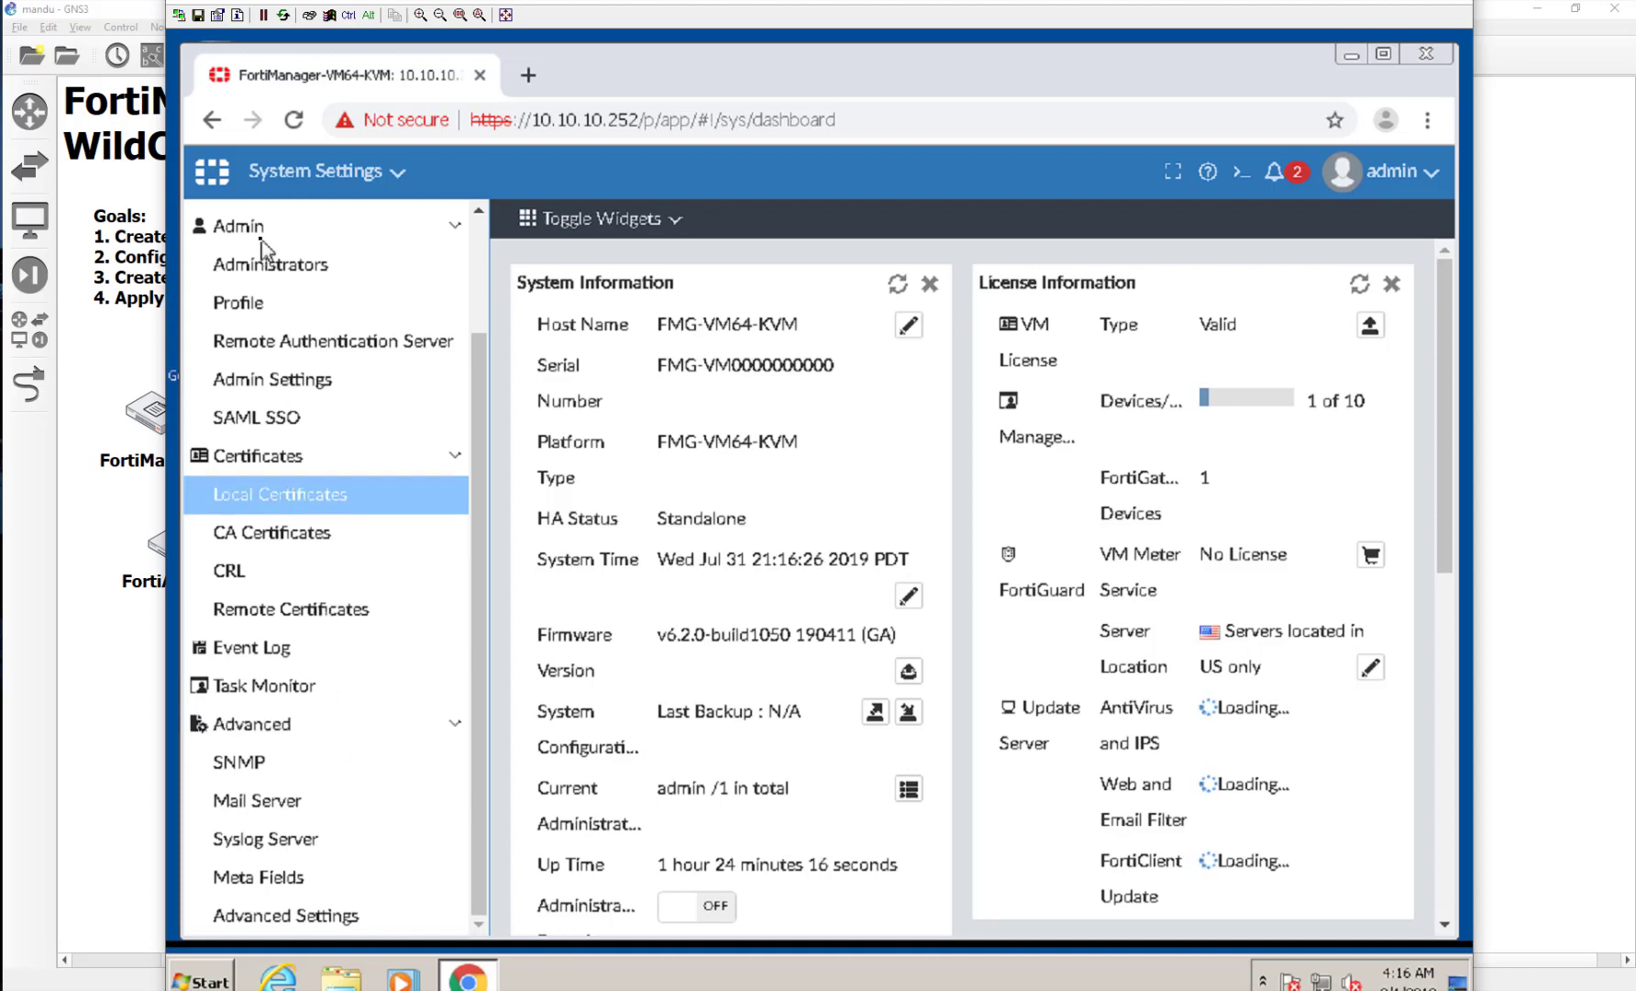
left_click(252, 346)
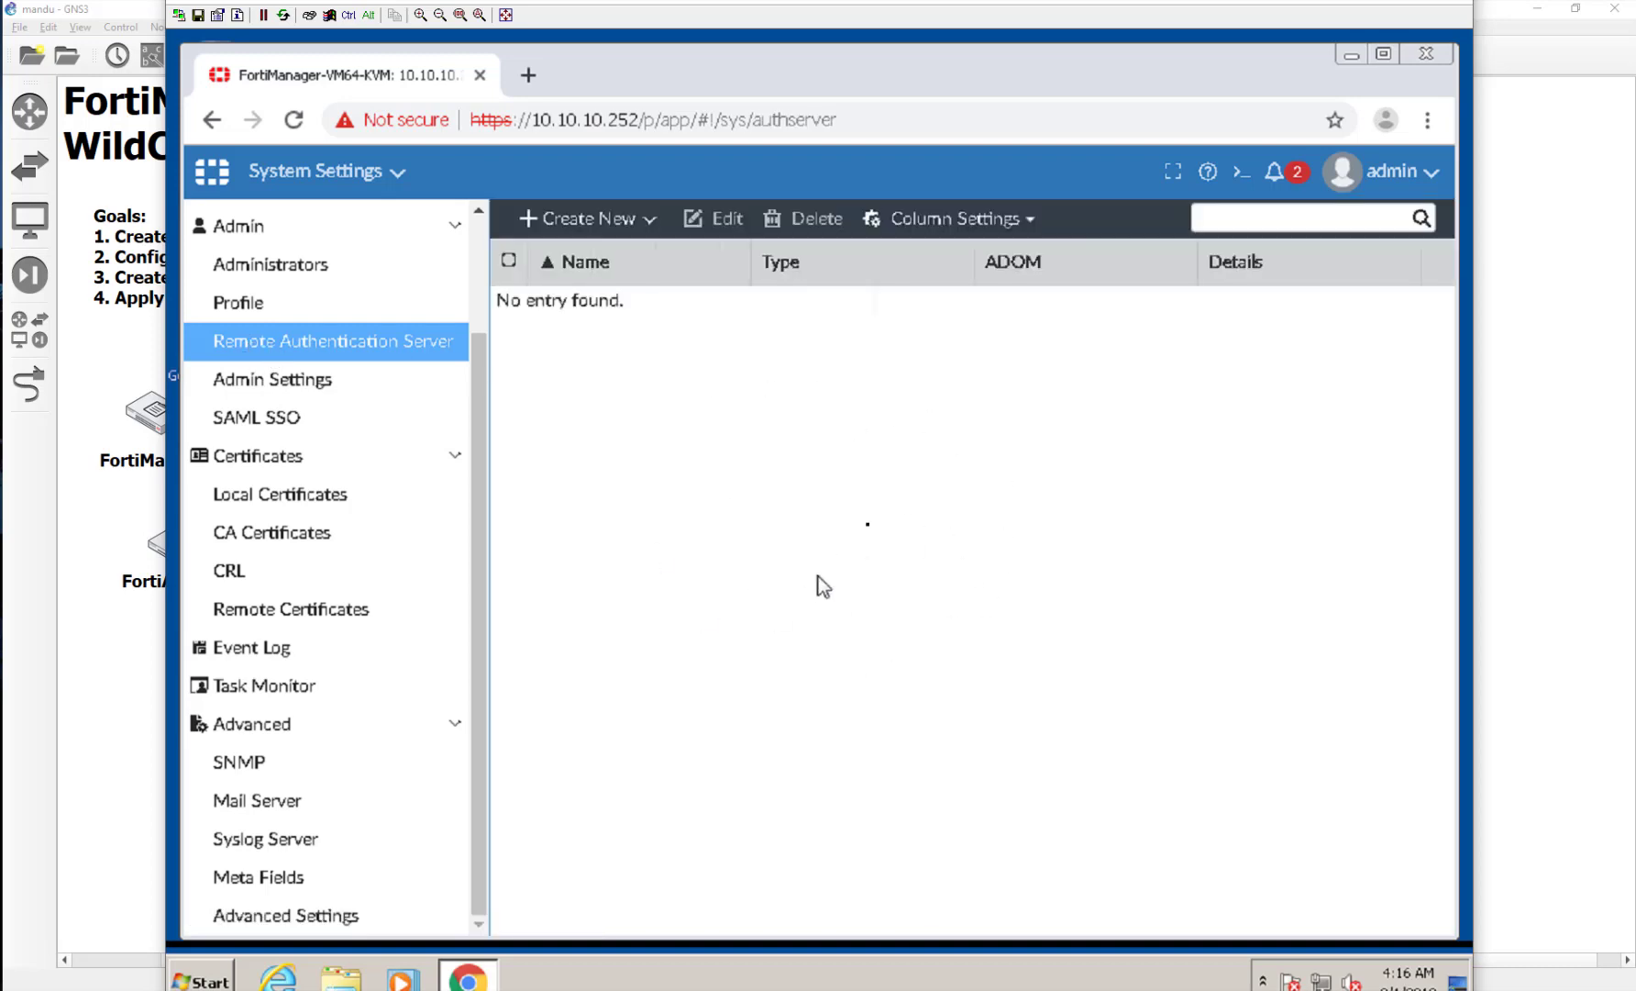
left_click_drag(983, 4, 959, 67)
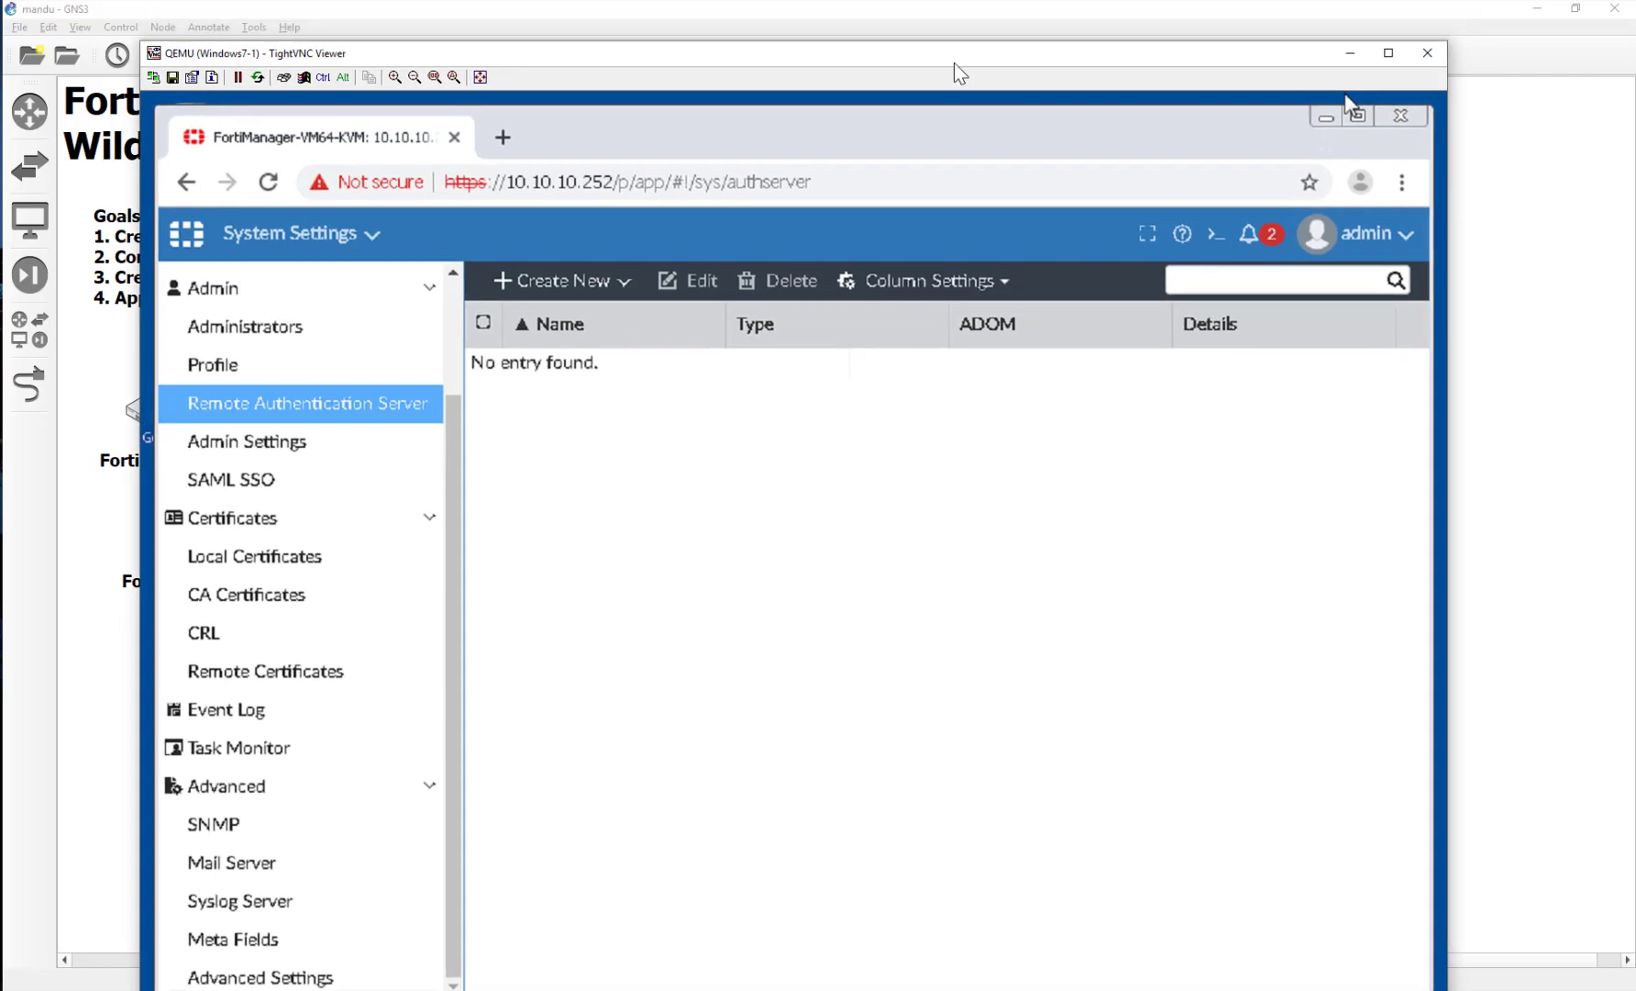
left_click(1349, 54)
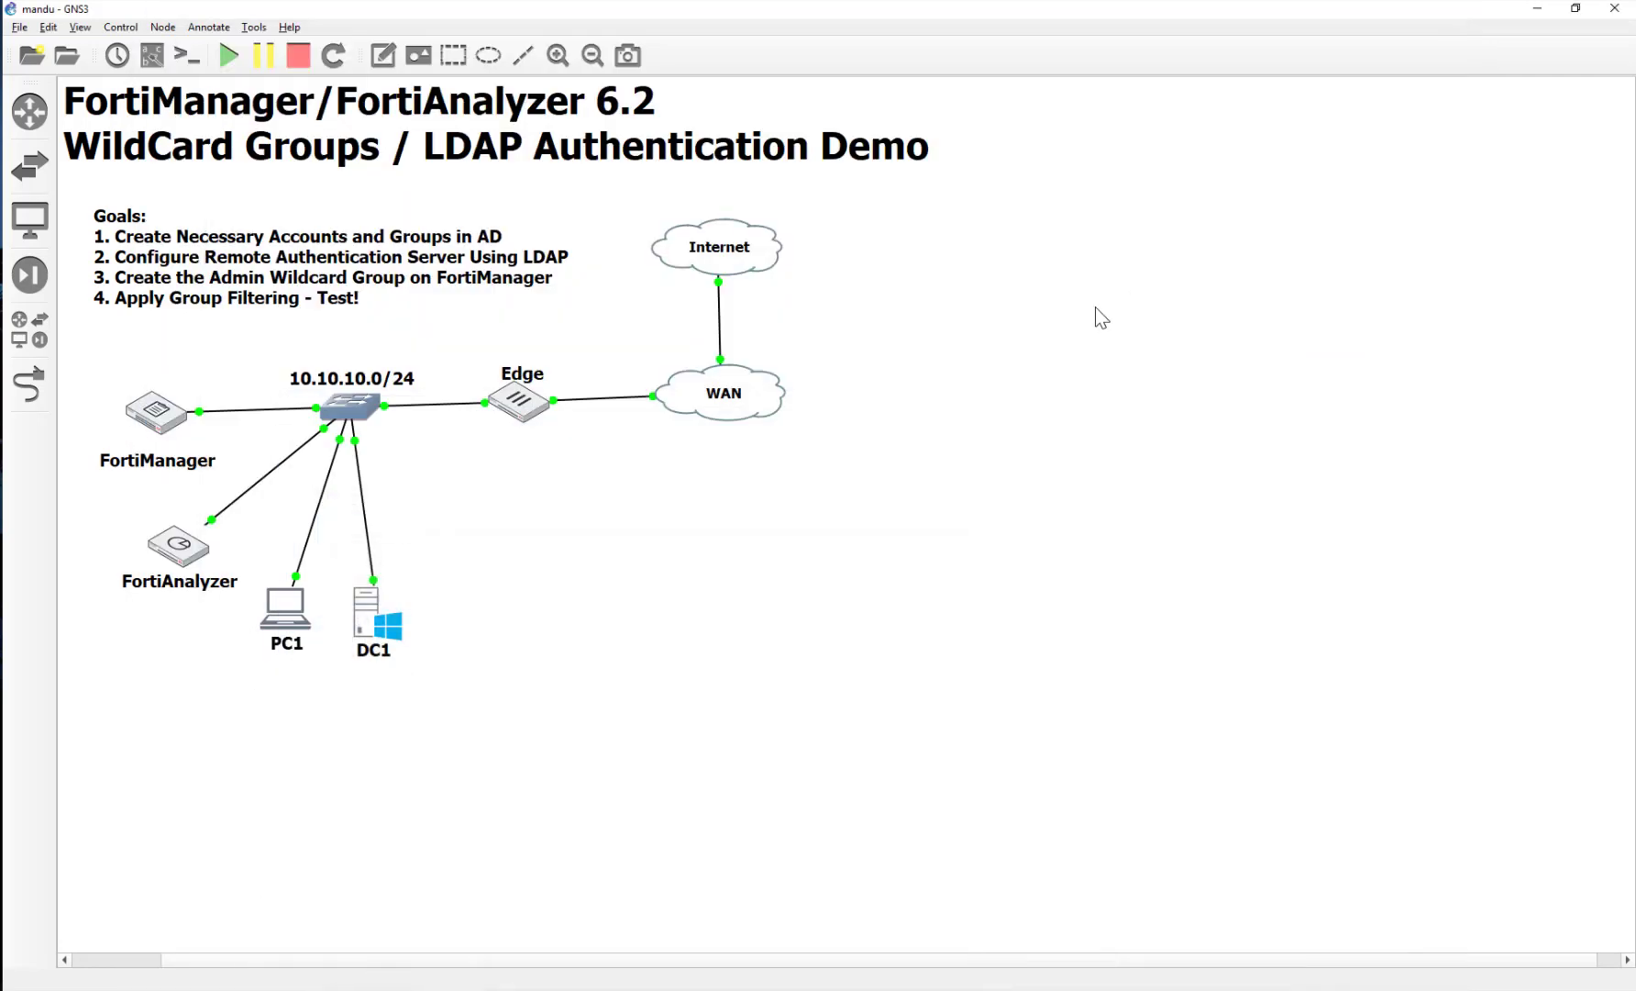
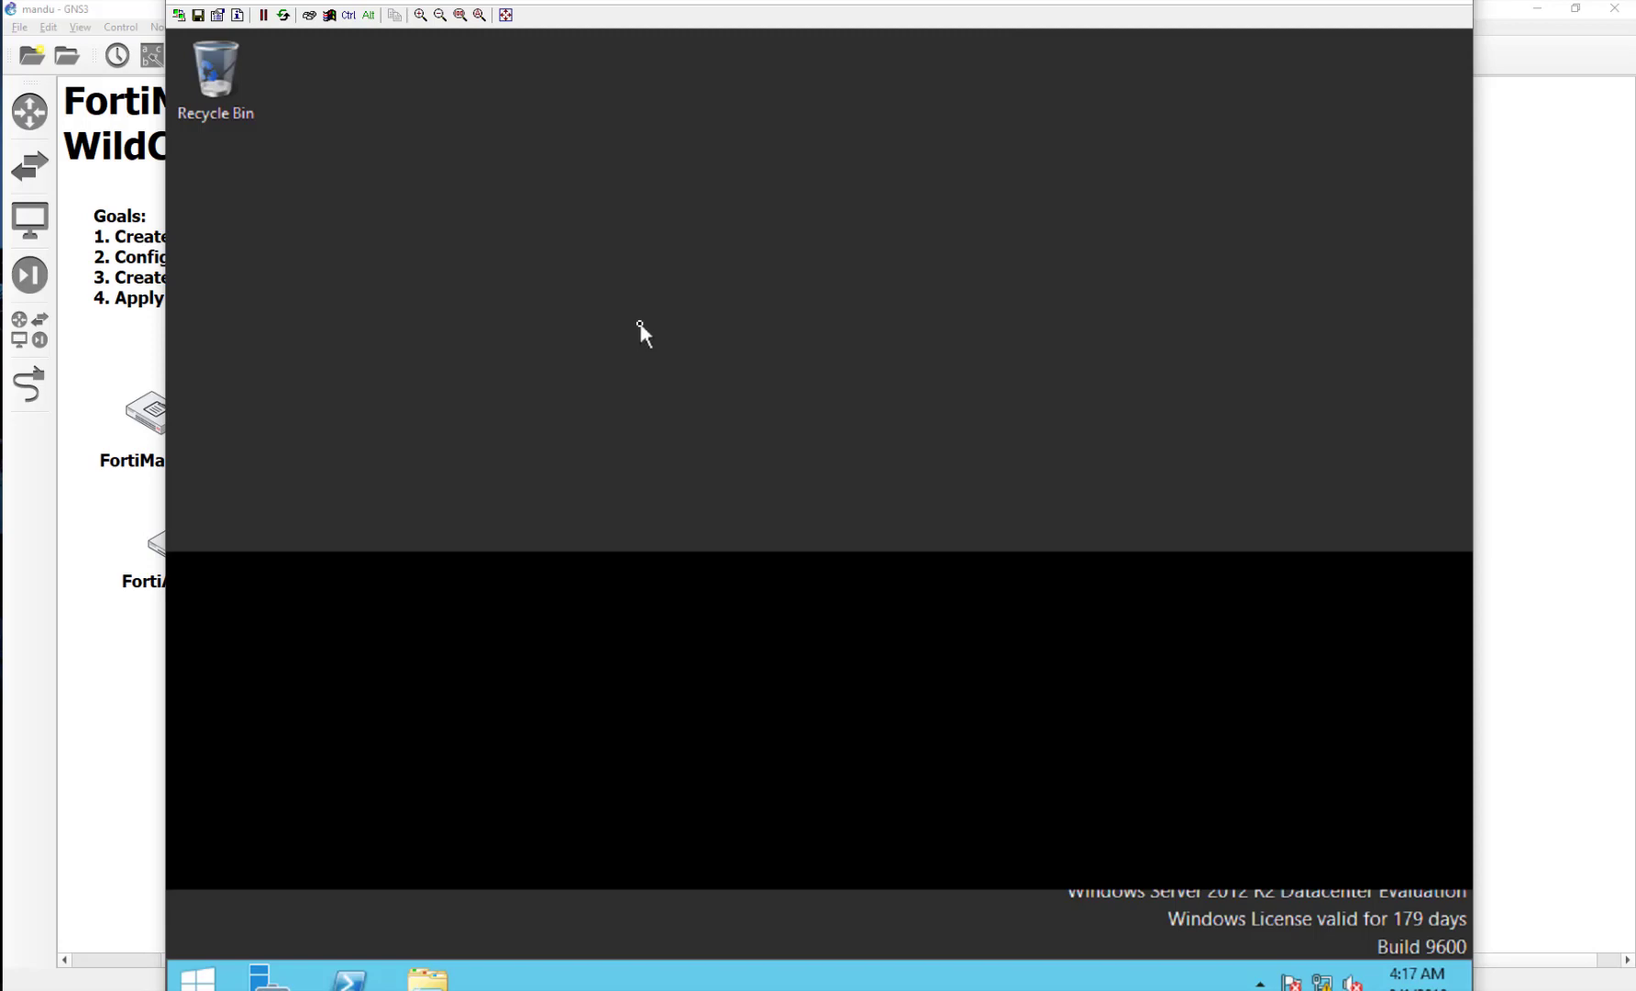
Step: Search Start for 'user and comp' and launch Active Directory Users and Computers on mandu.local
left_click(217, 980)
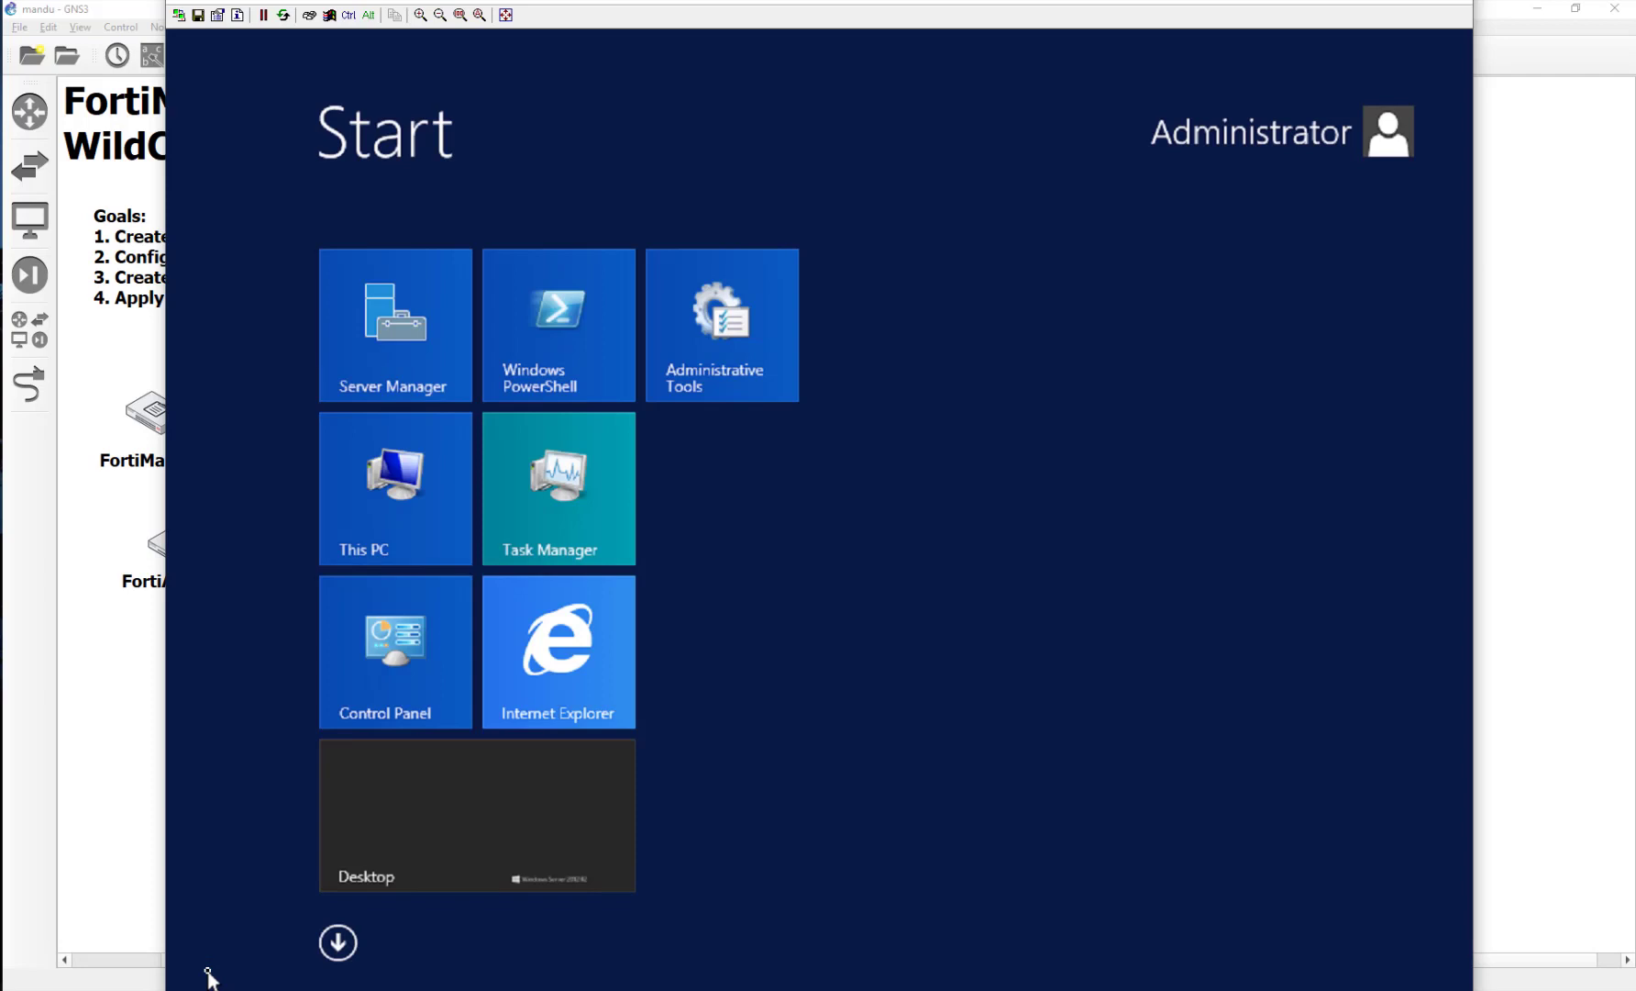
type("user and com")
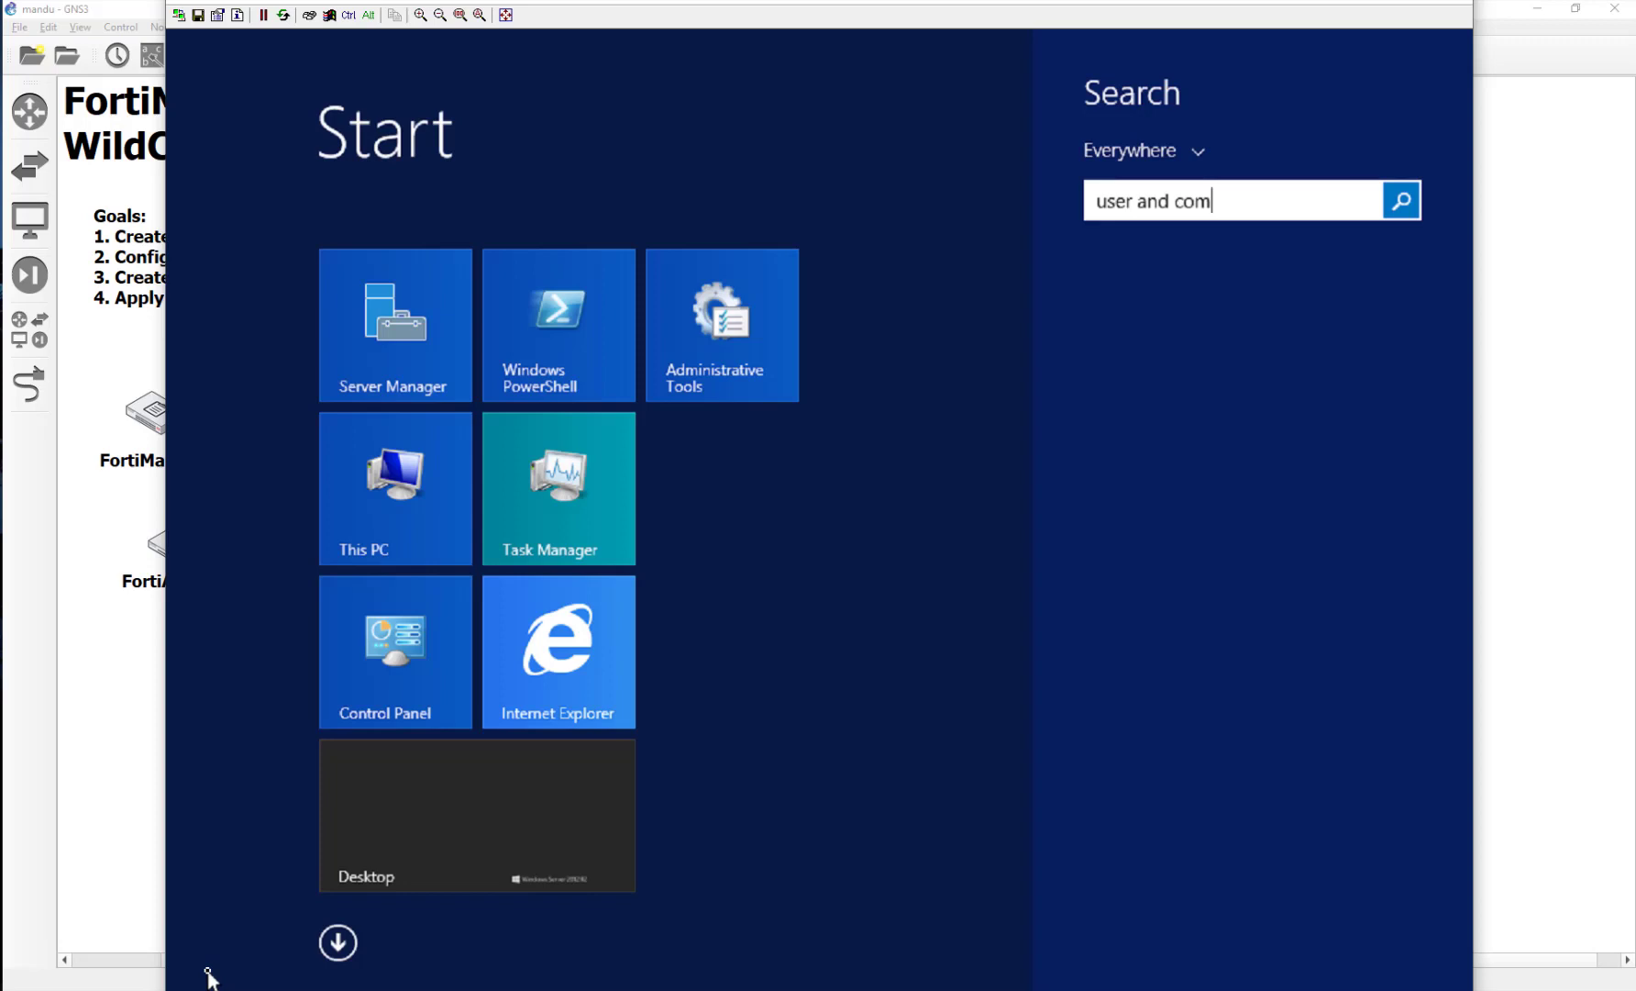
type("p")
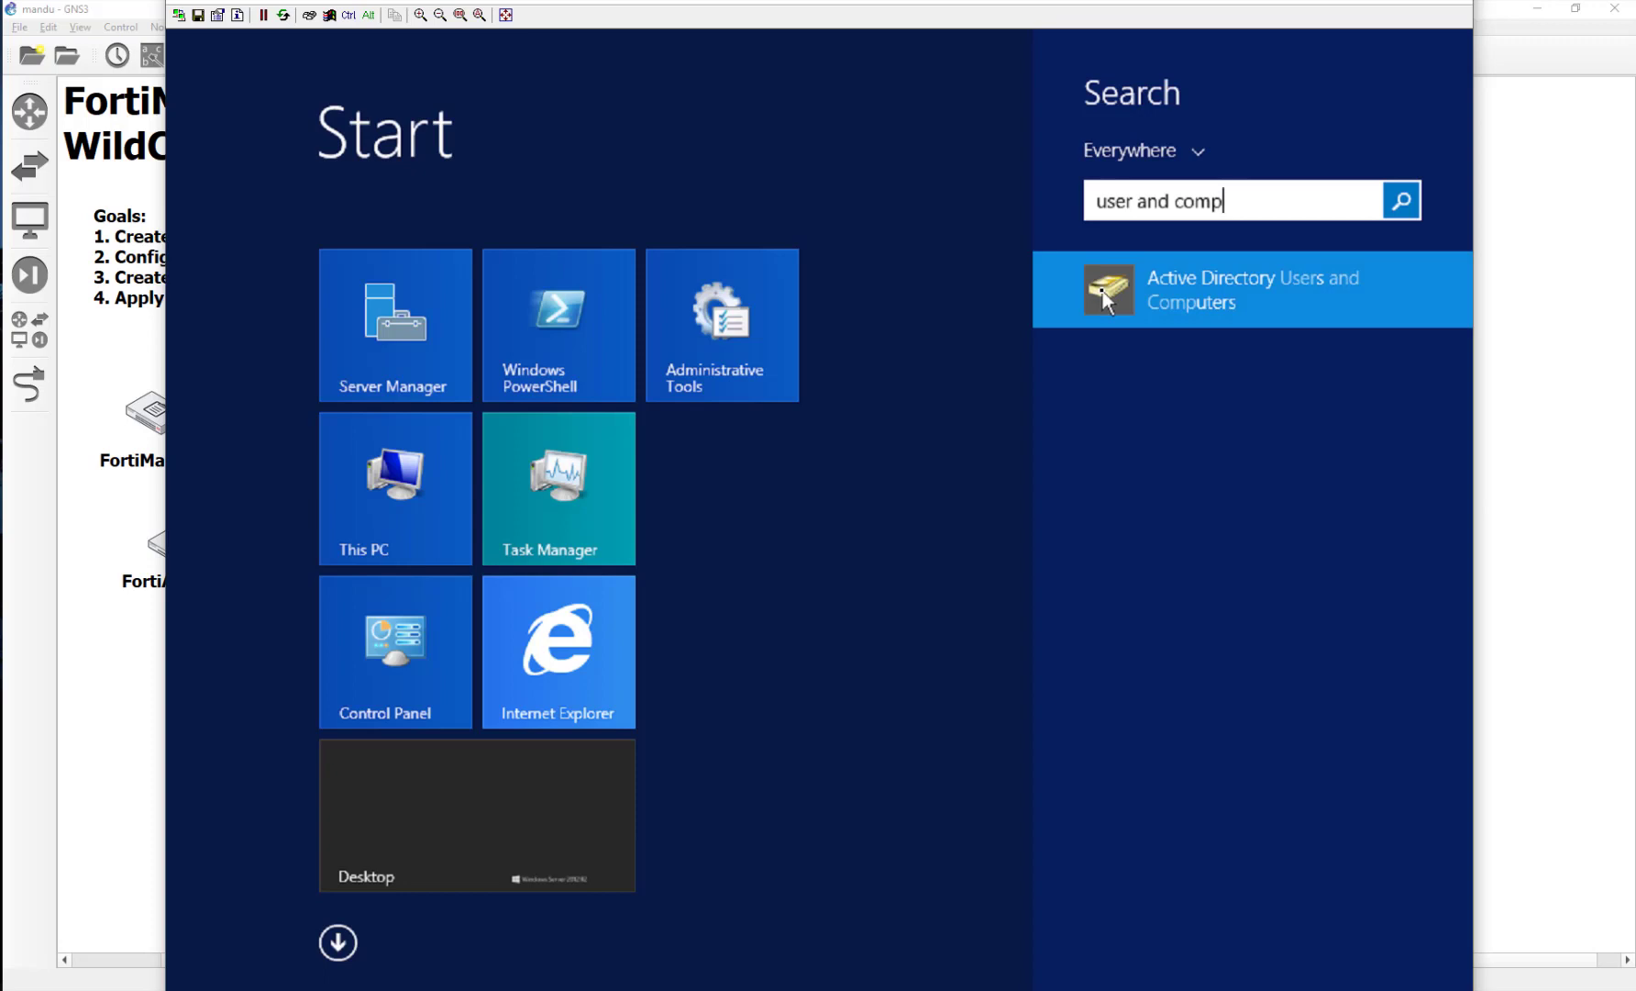
left_click(1165, 303)
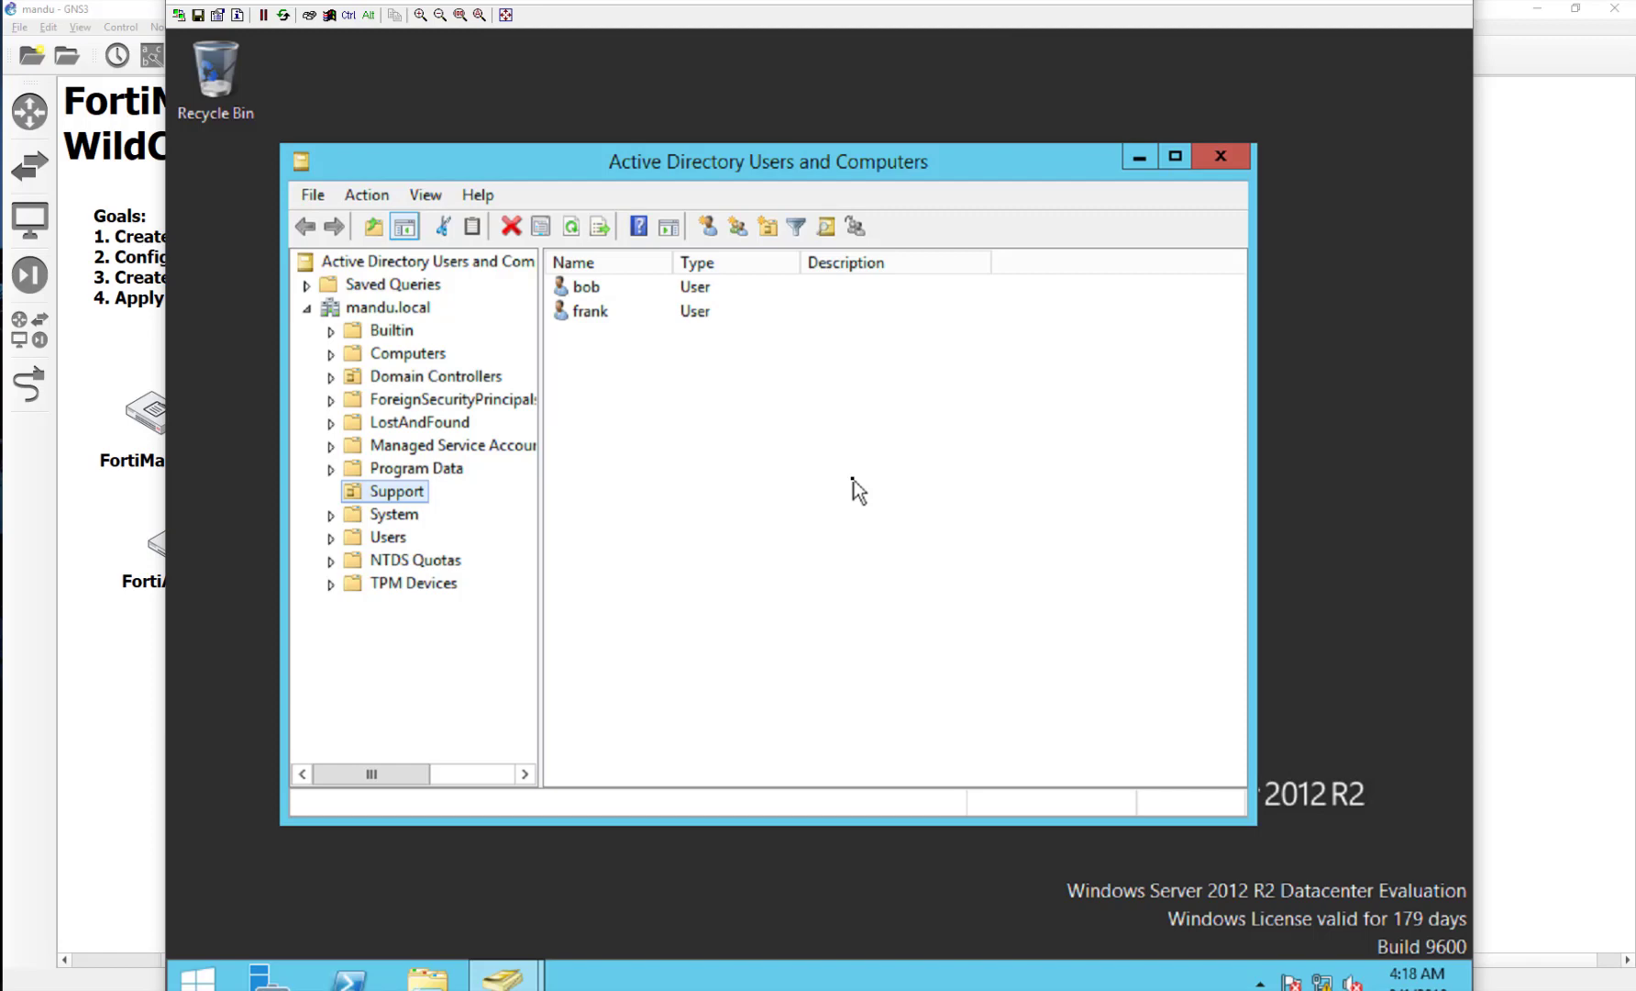
Step: Start a new user in Support with first name and logon name fortinet
left_click(711, 224)
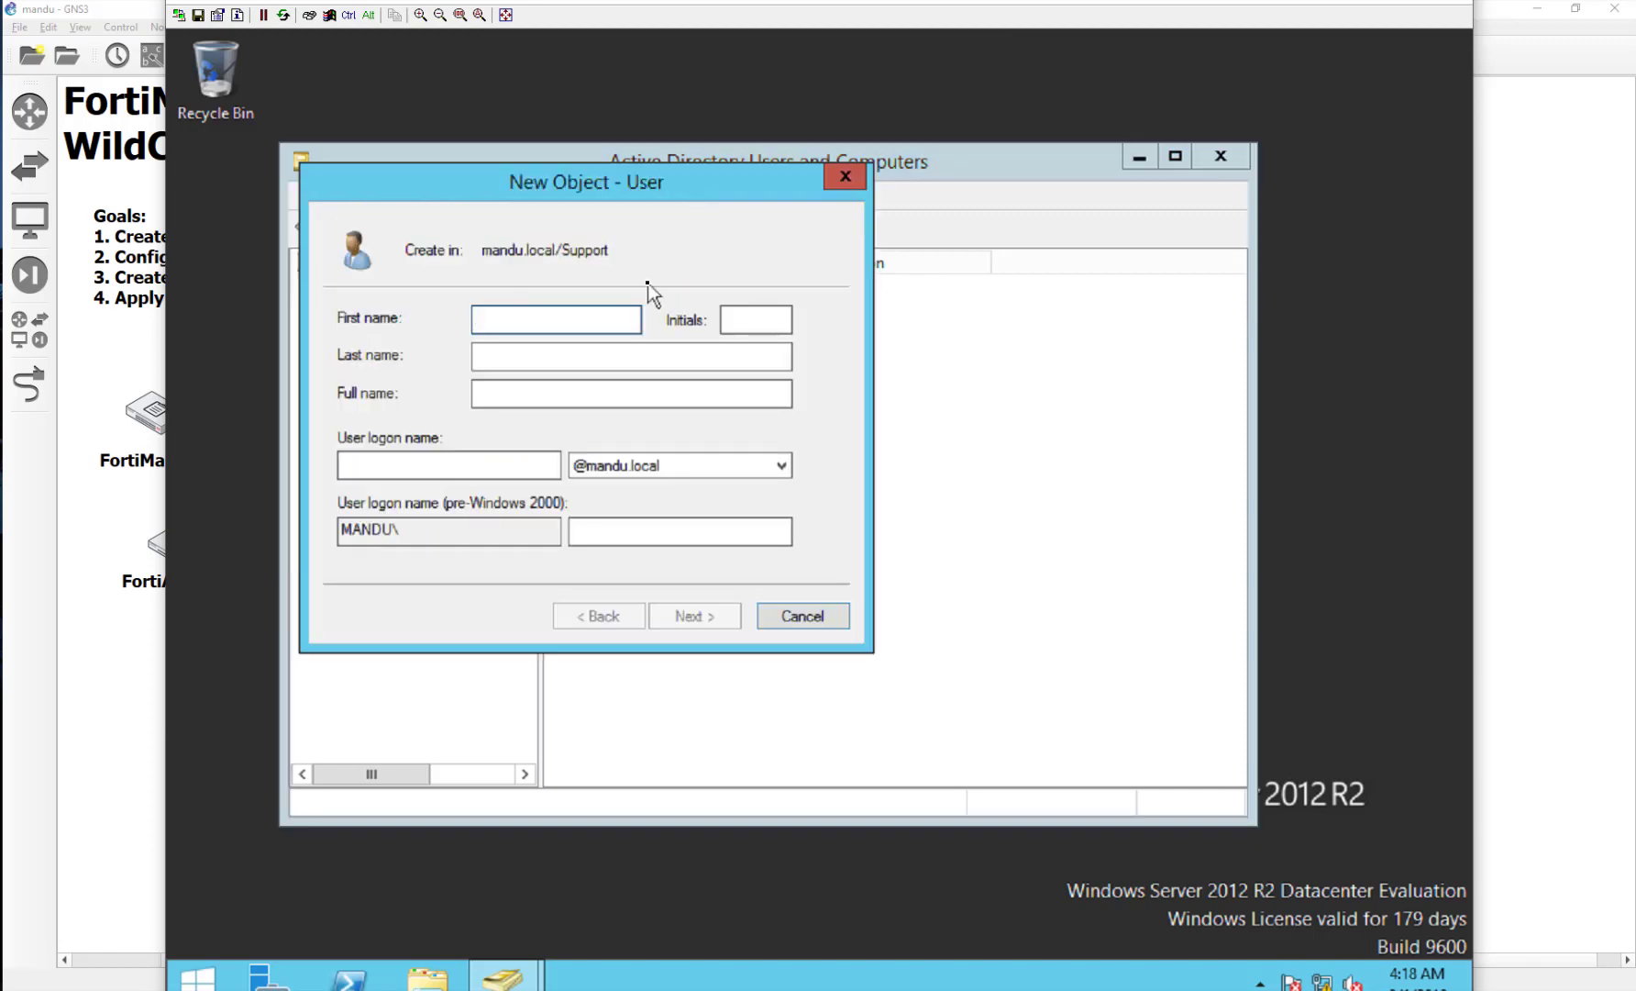
type("fortinet")
key("Tab")
key("Tab")
key("Tab")
key("Tab")
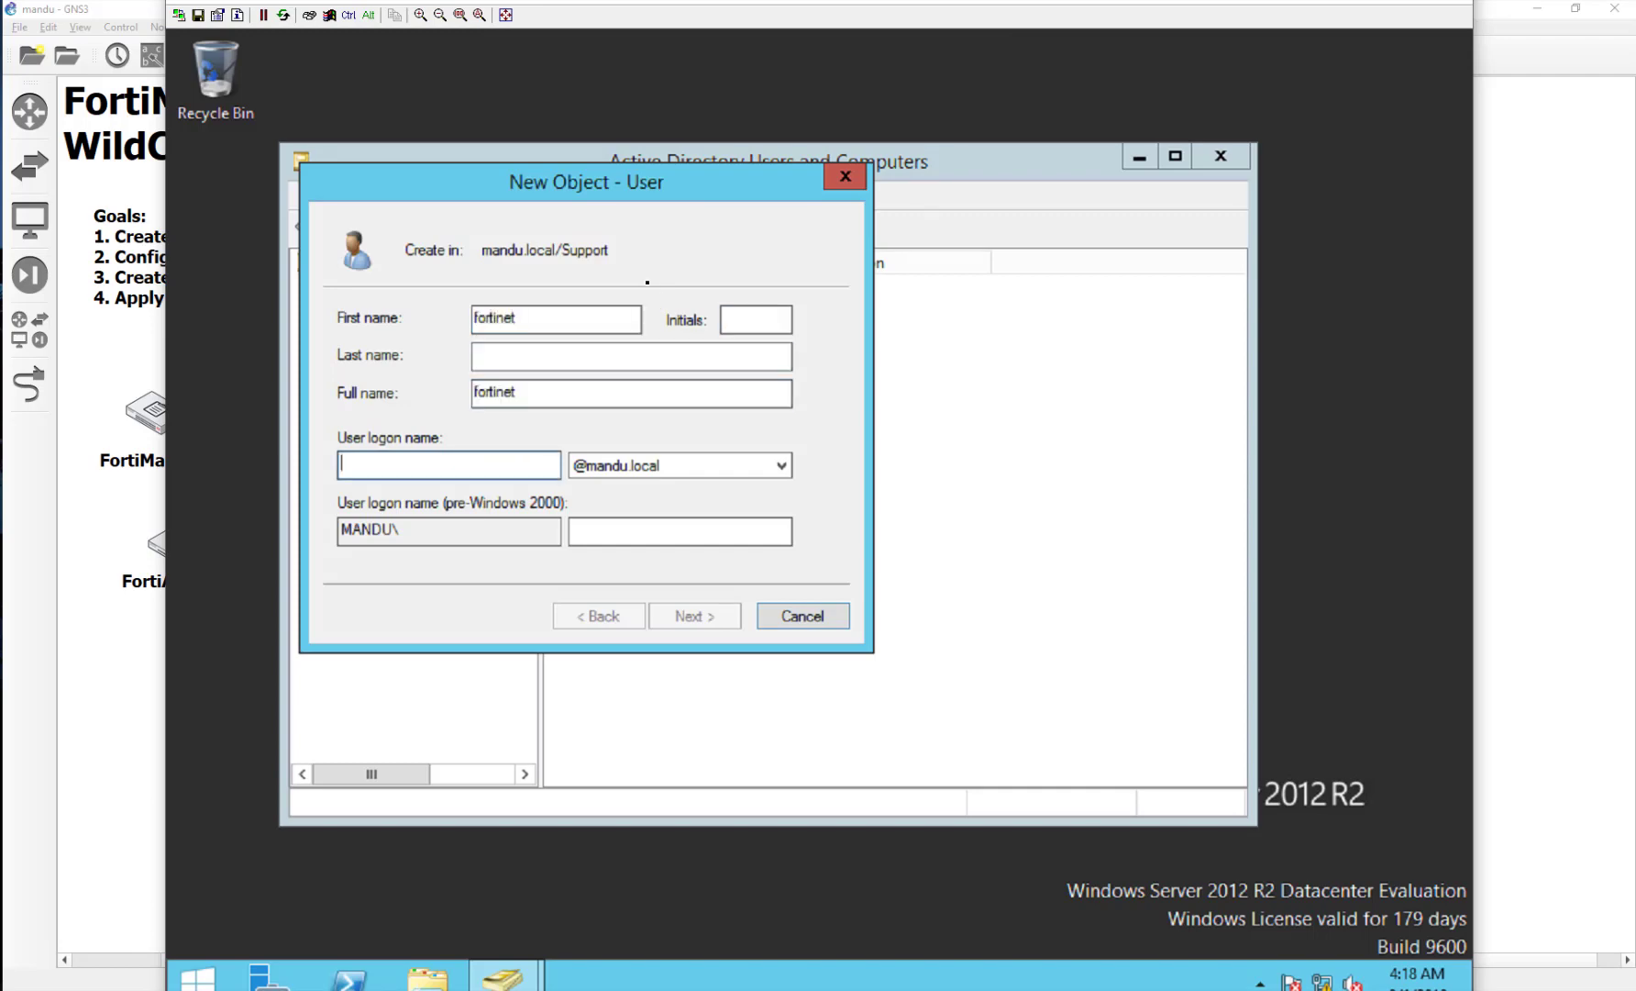
type("fortinet")
key("Return")
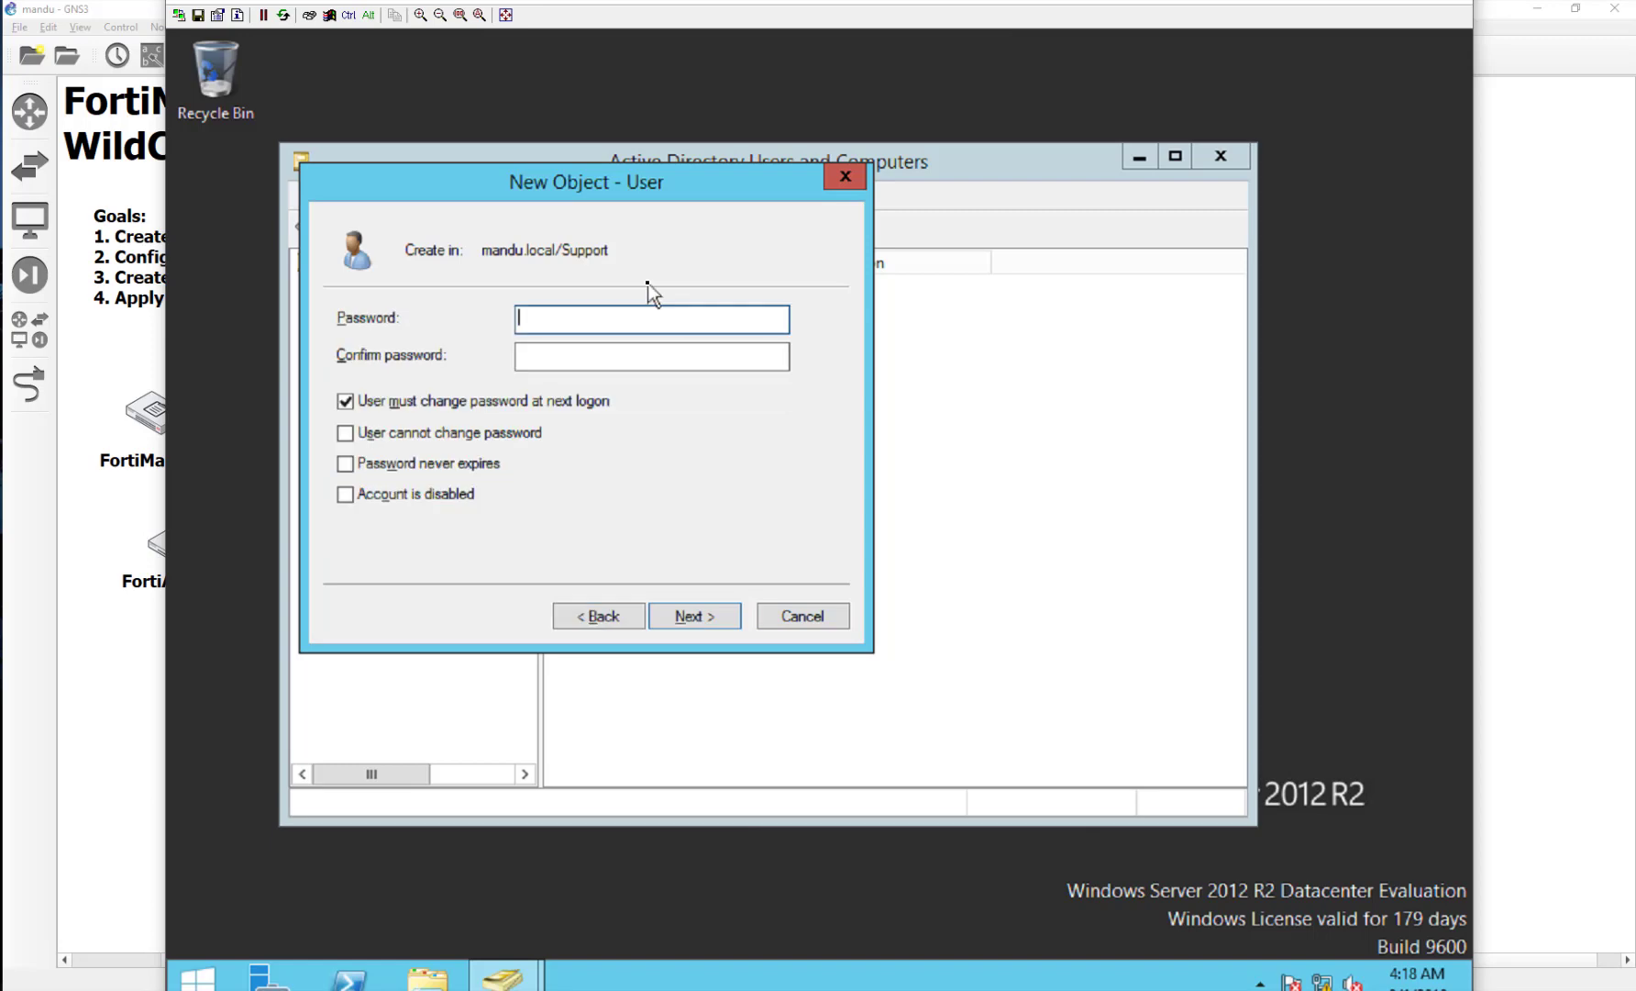
Step: Turn off must-change, enable Password never expires, enter and confirm the password, and finish
left_click(510, 397)
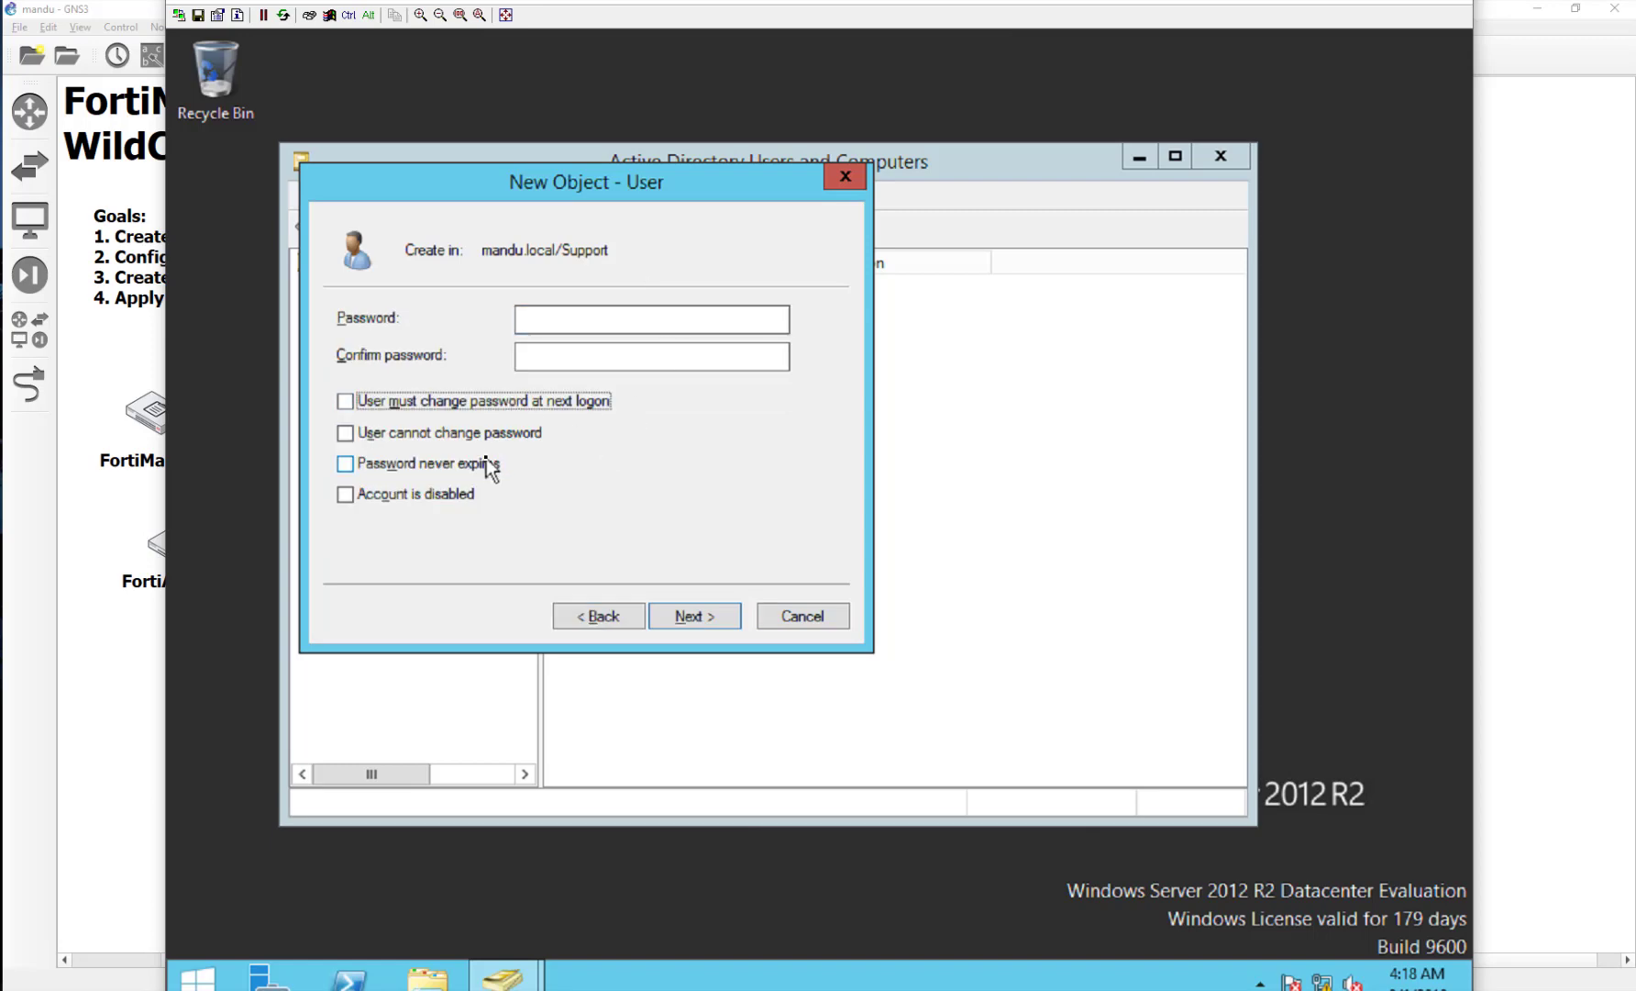
left_click(493, 466)
left_click(566, 318)
type("Pa")
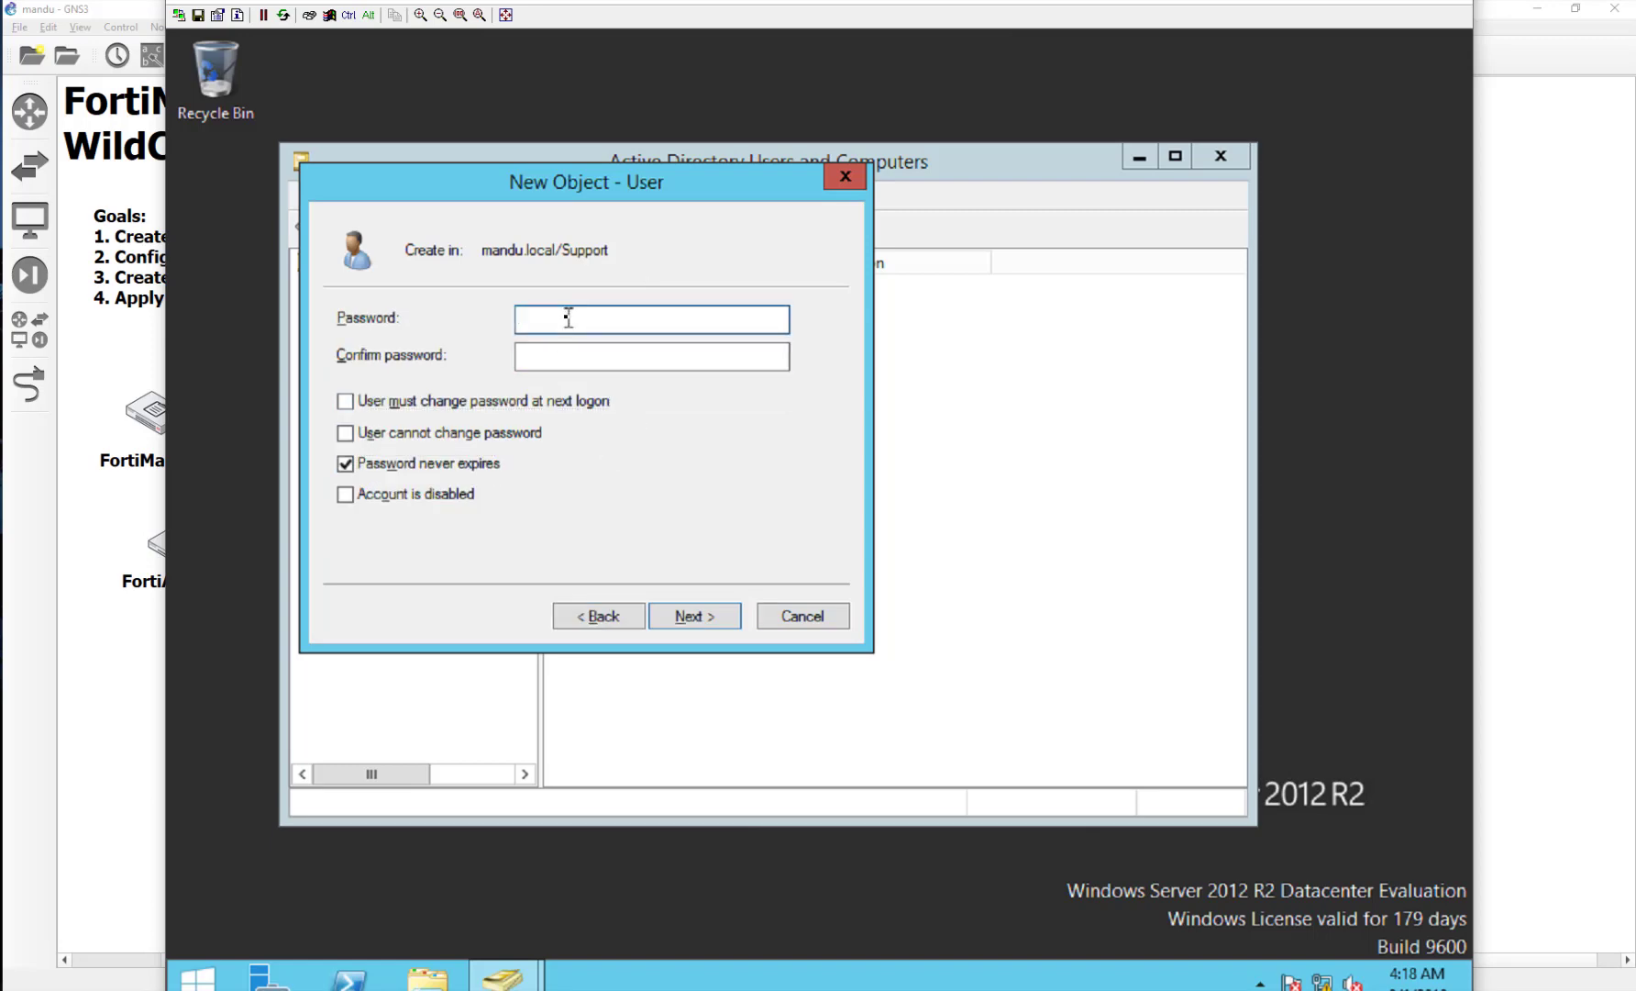
type("s")
key("BackSpace")
key("BackSpace")
key("BackSpace")
type("Password")
key("Tab")
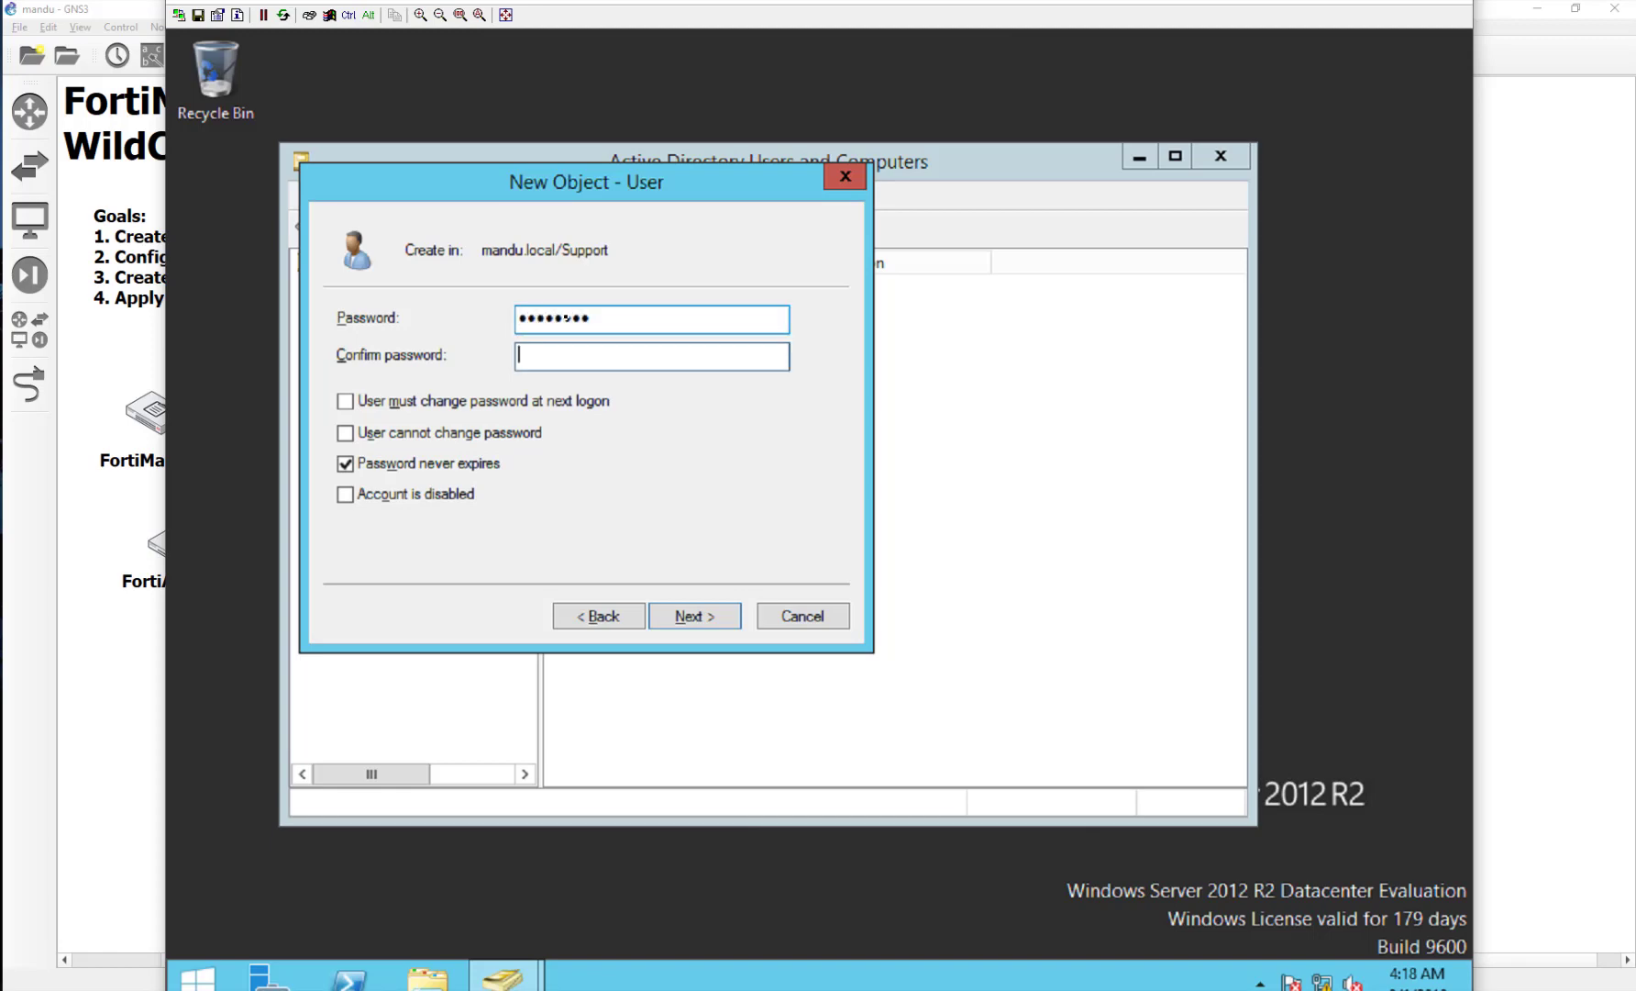
type("Password")
key("Return")
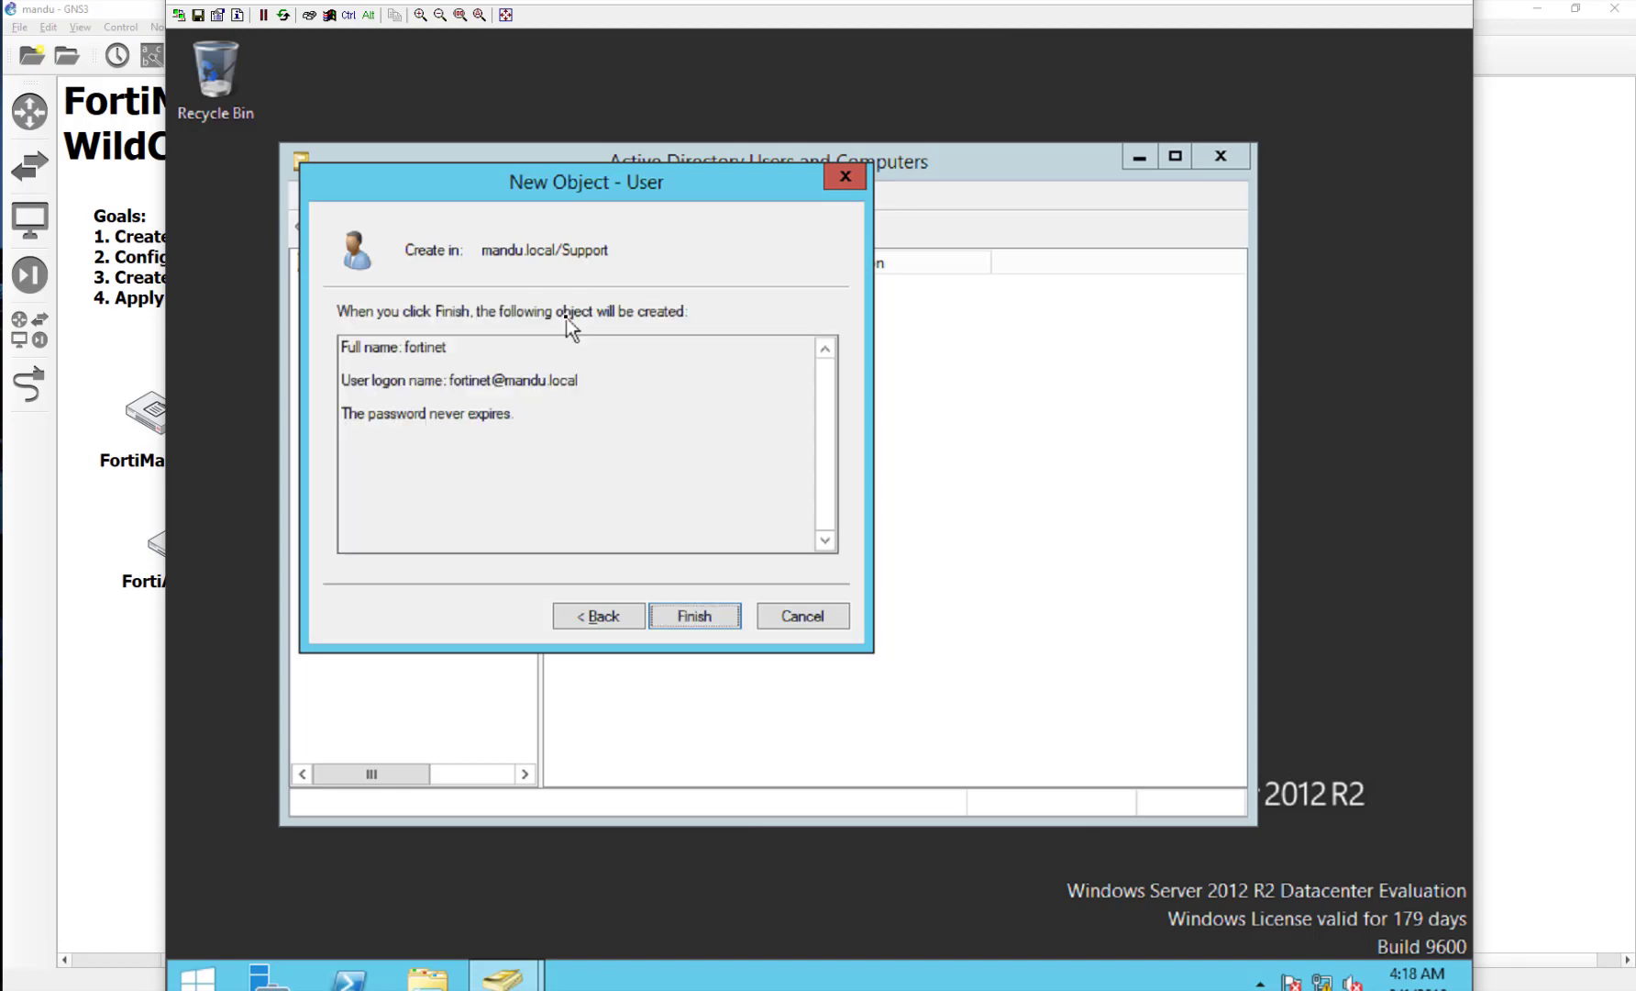
key("Return")
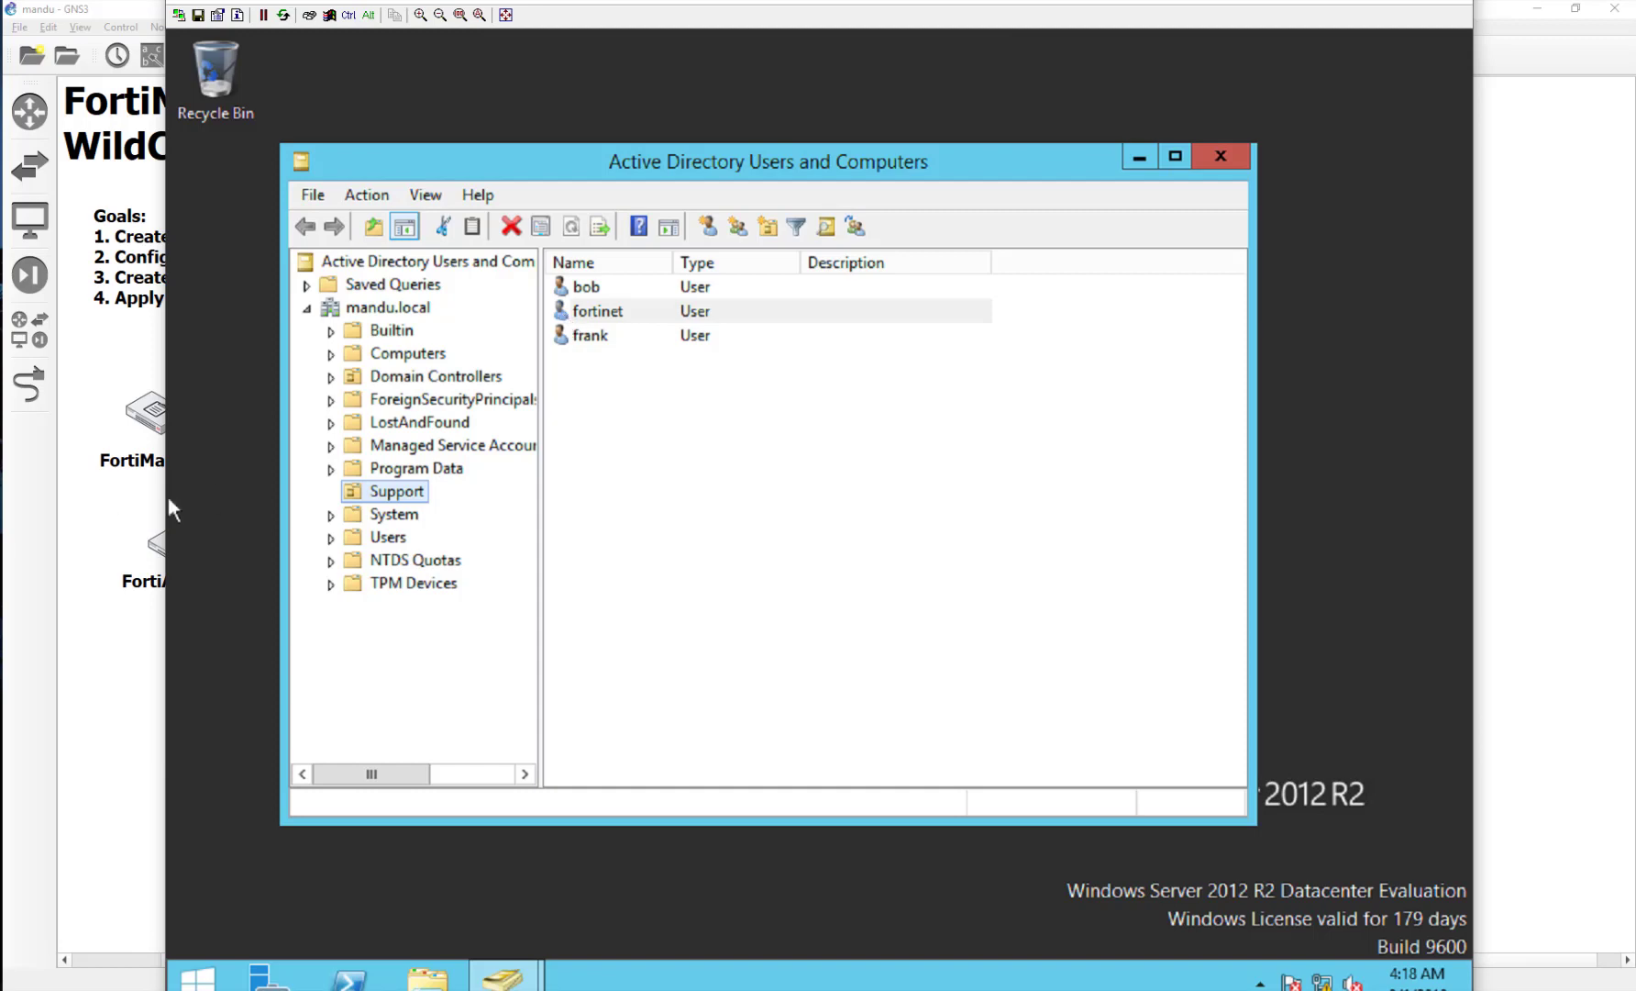
Step: Switch from the topology view back to the FortiManager web console
left_click(154, 720)
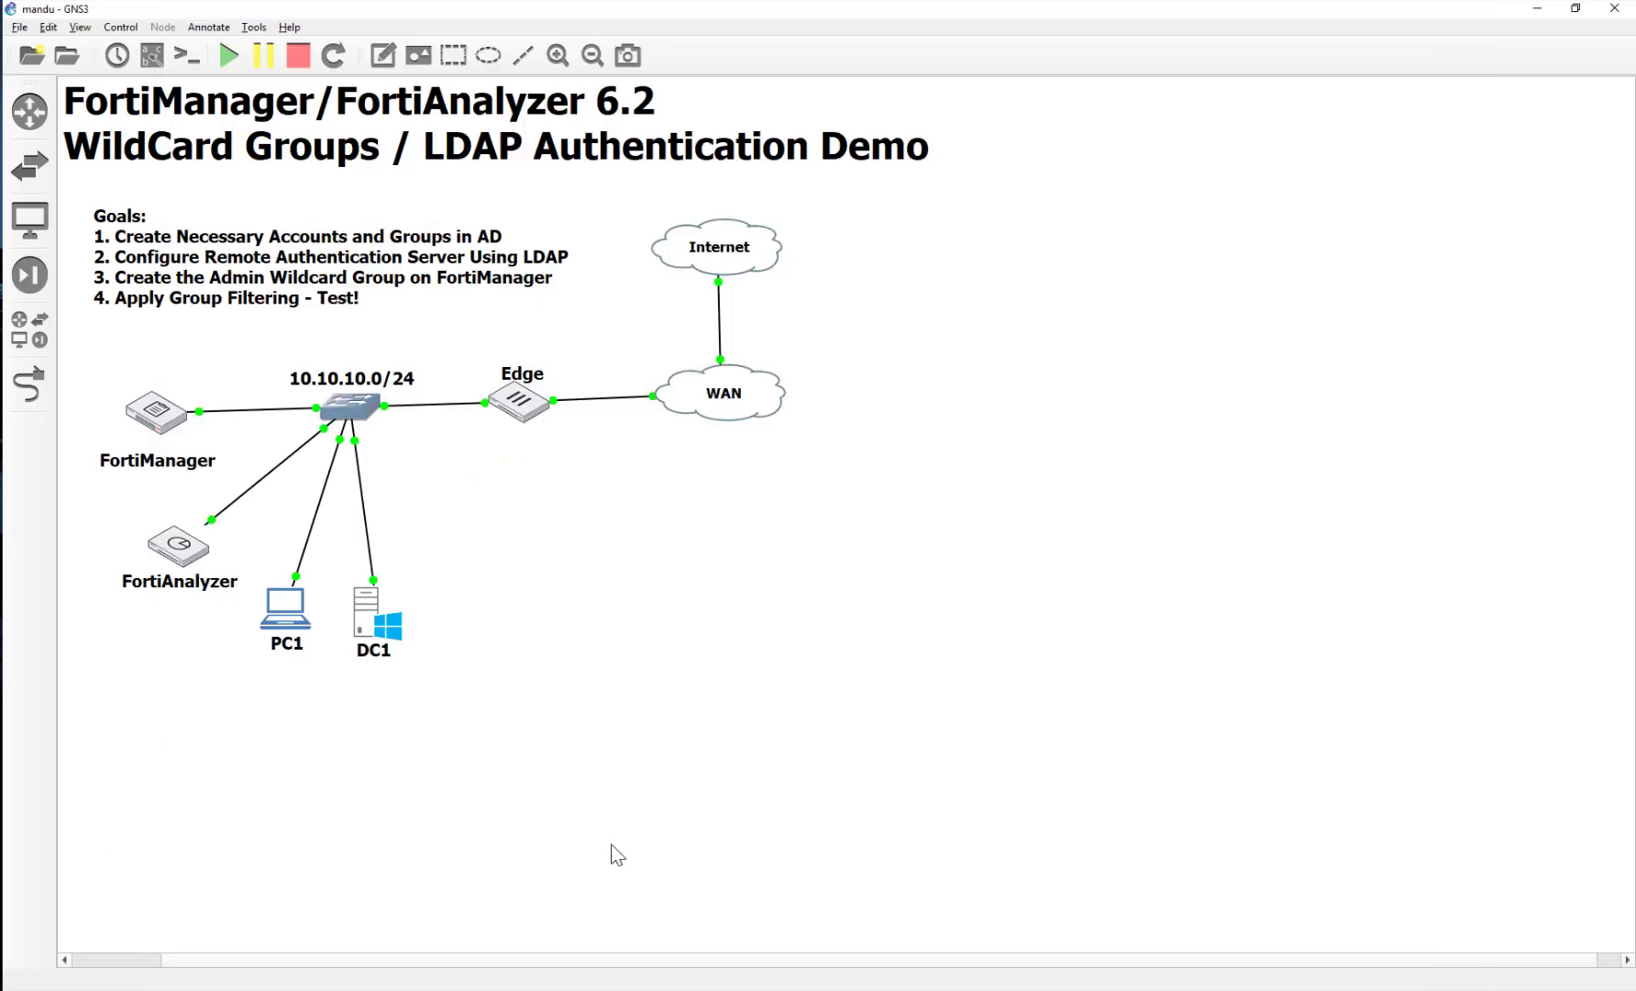
mouse_move(520, 989)
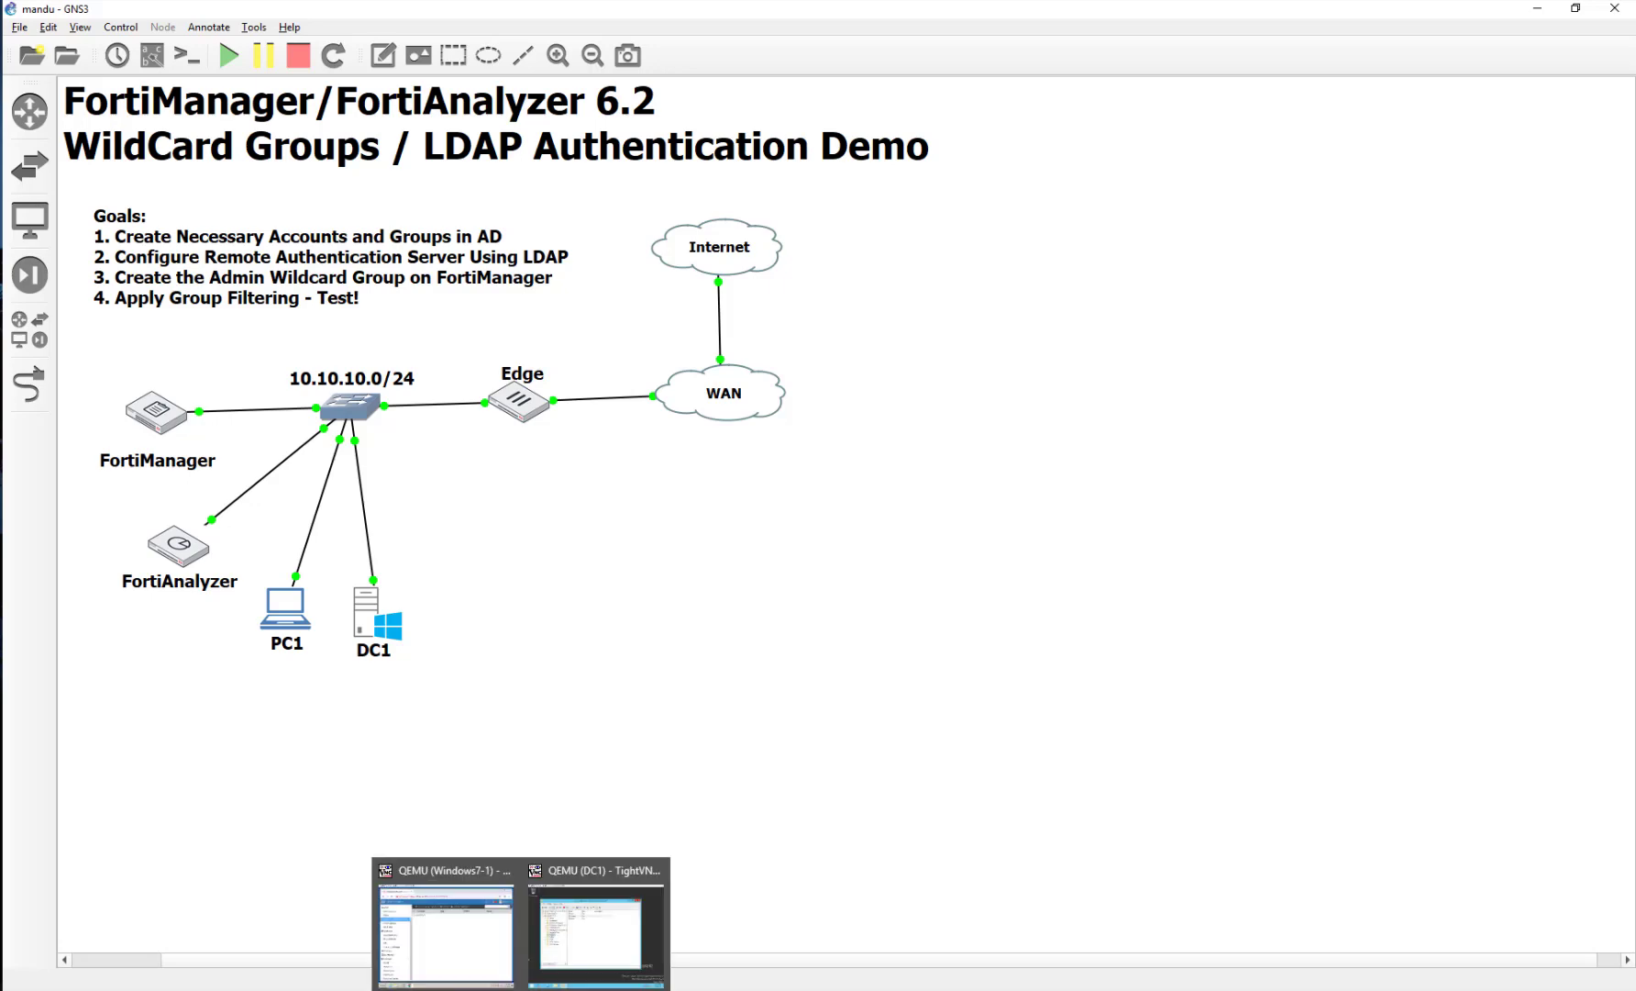
left_click(464, 940)
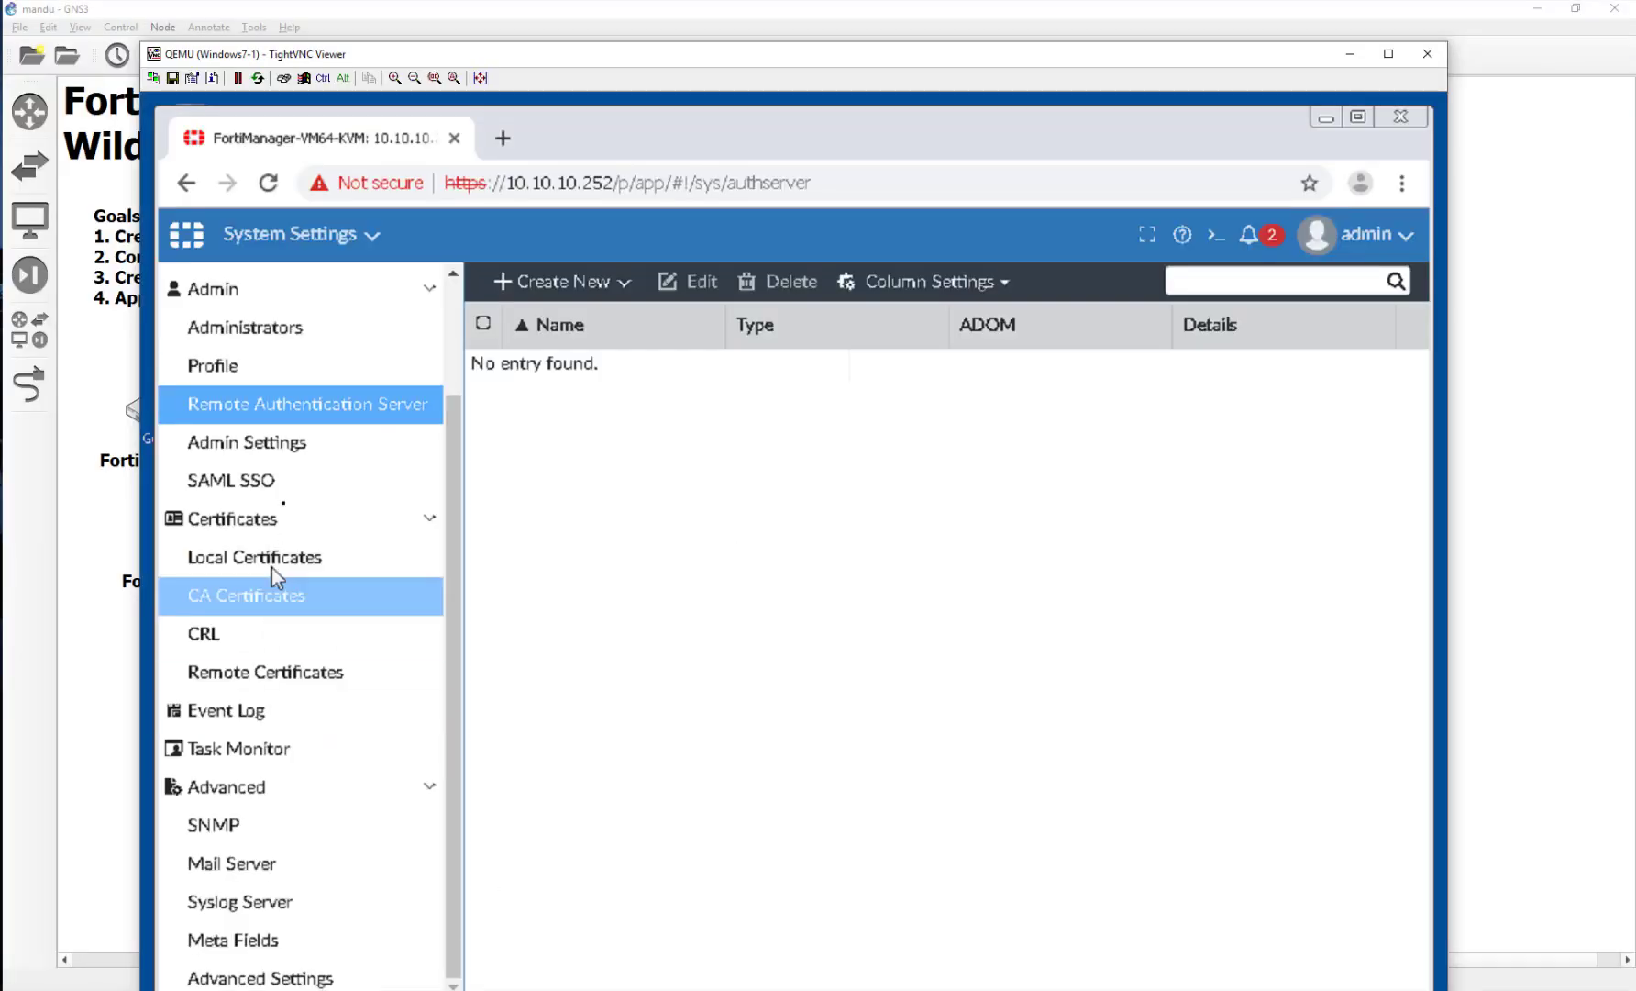
Step: Create a new LDAP server named DC1 with server 10.10.10.10, port 389 and identifier cn
left_click(546, 282)
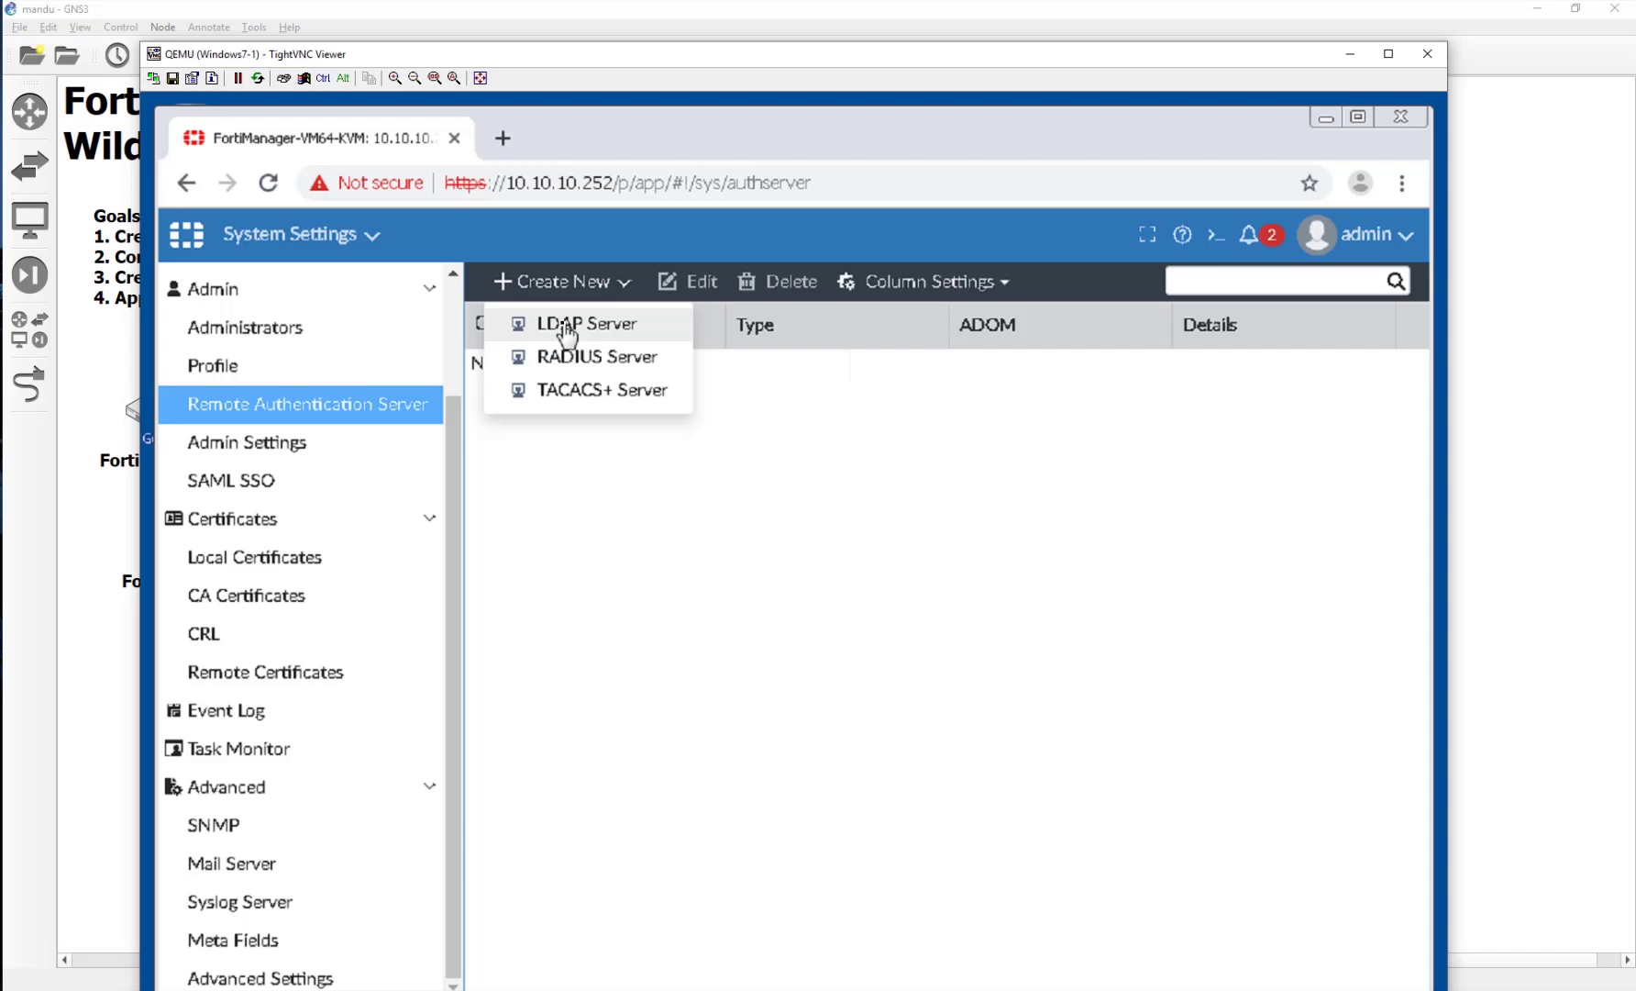
left_click(566, 327)
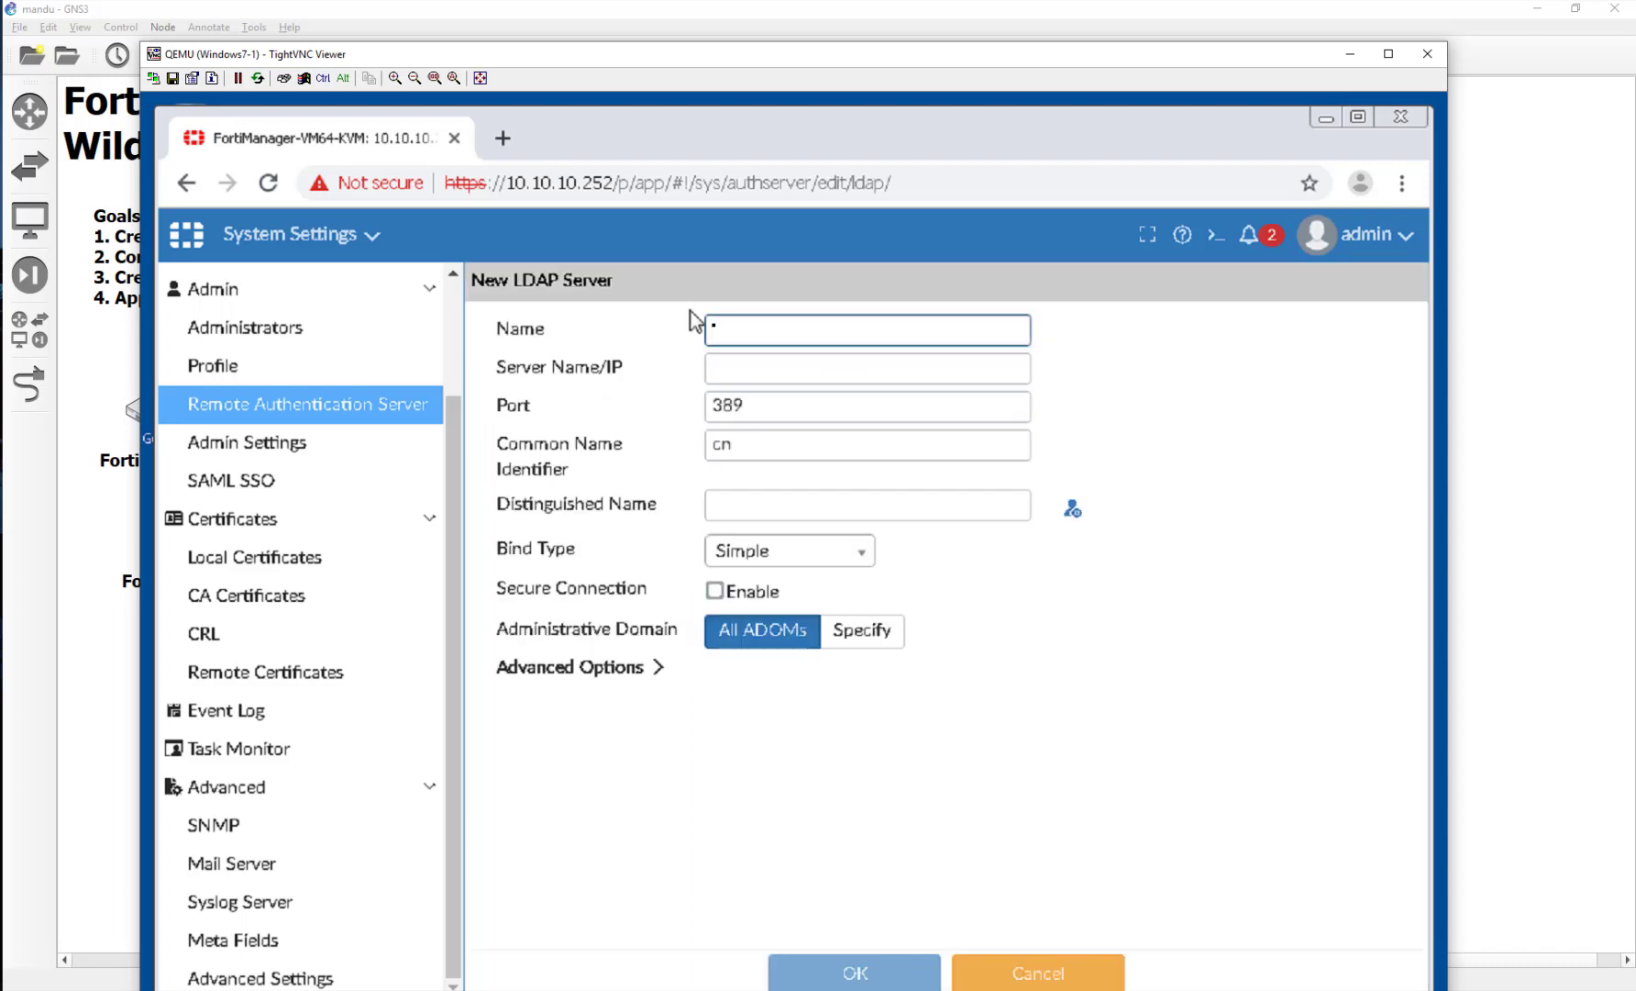
type("DQ")
type("1")
key("Tab")
type("10.")
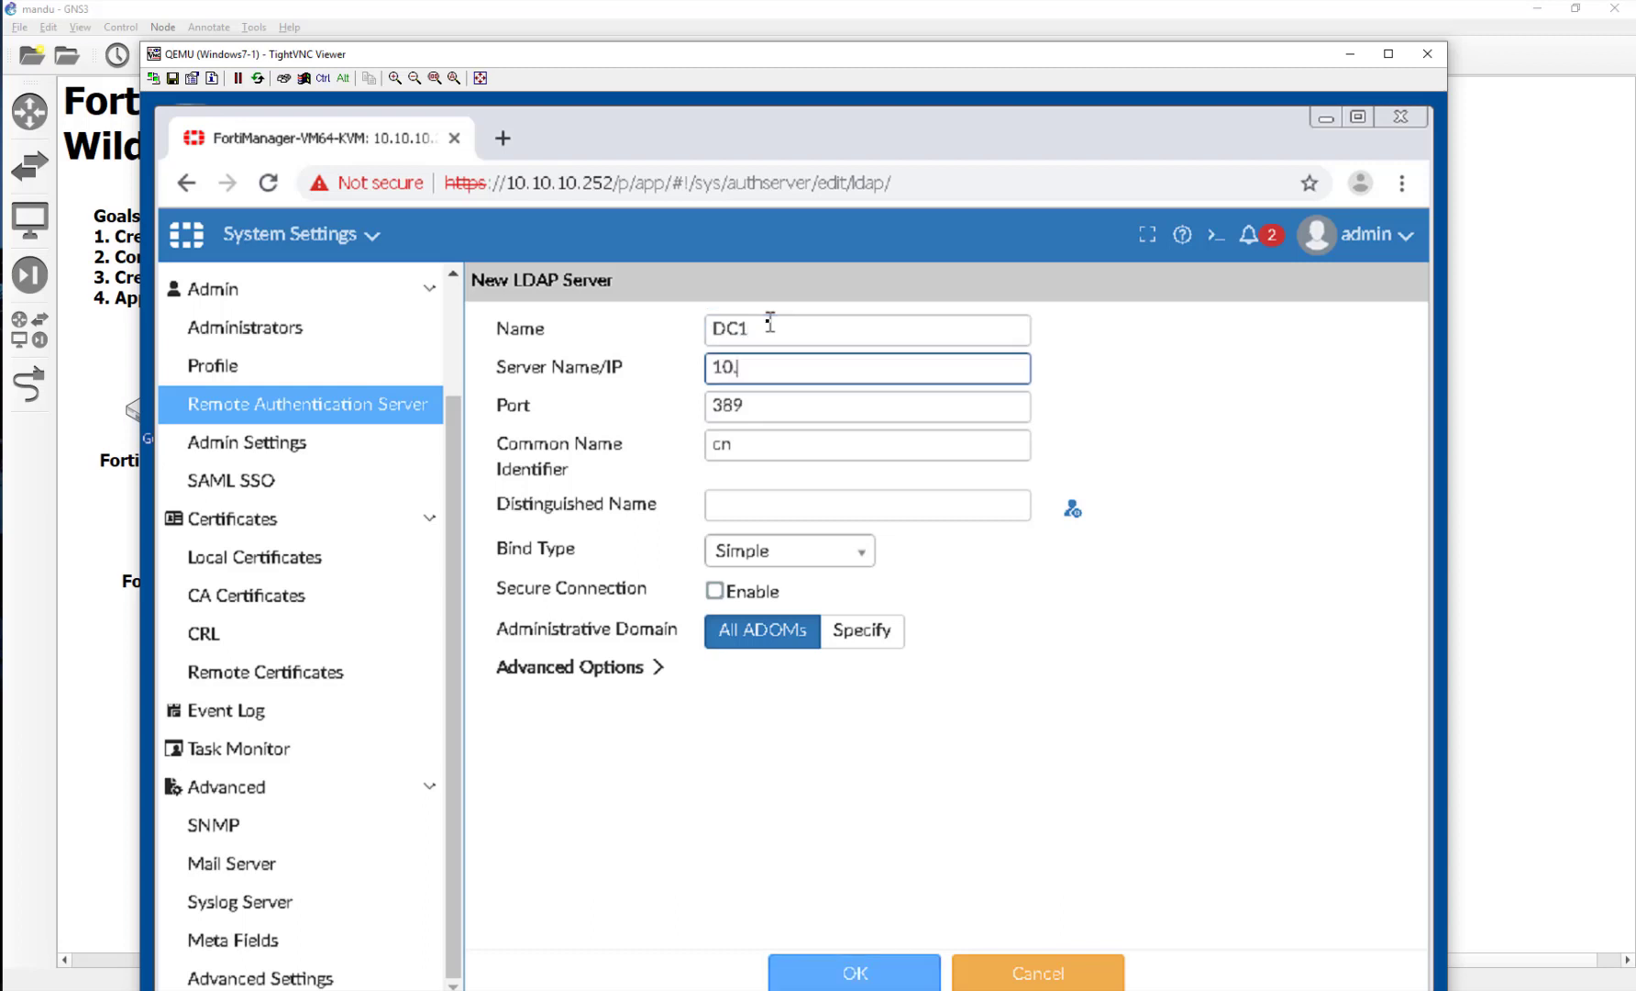
type("10.10.10")
key("Tab")
key("Tab")
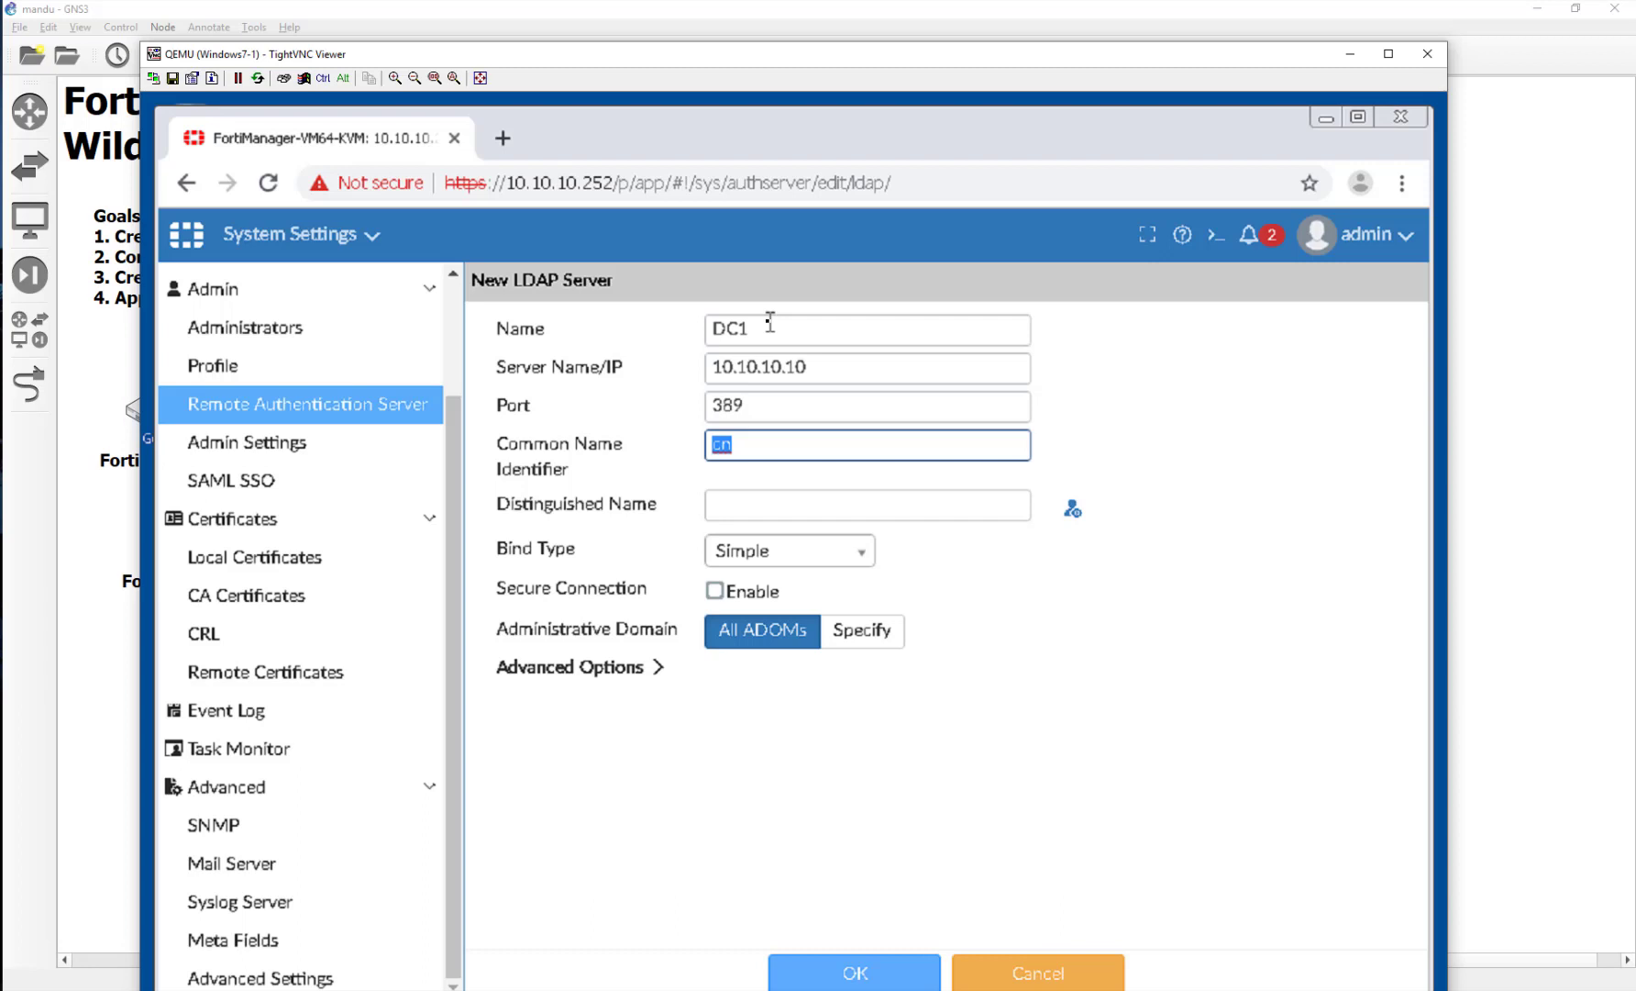
Step: Switch DC1's bind type to Regular and clear the prefilled bind password
left_click(791, 552)
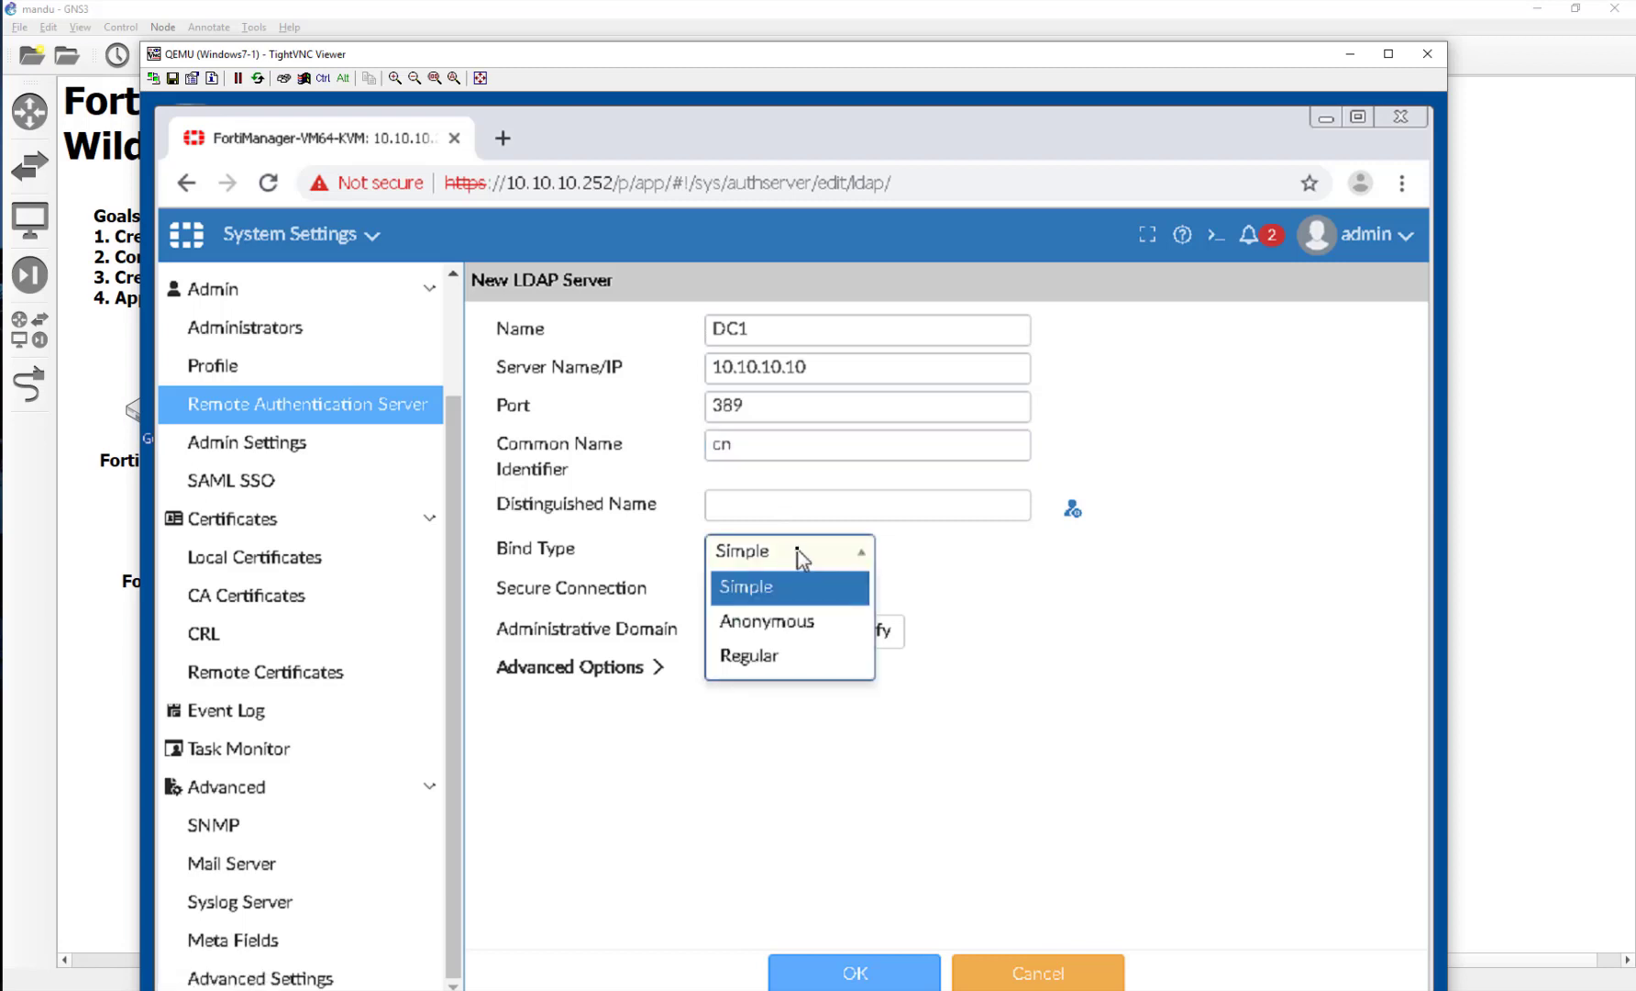
left_click(770, 653)
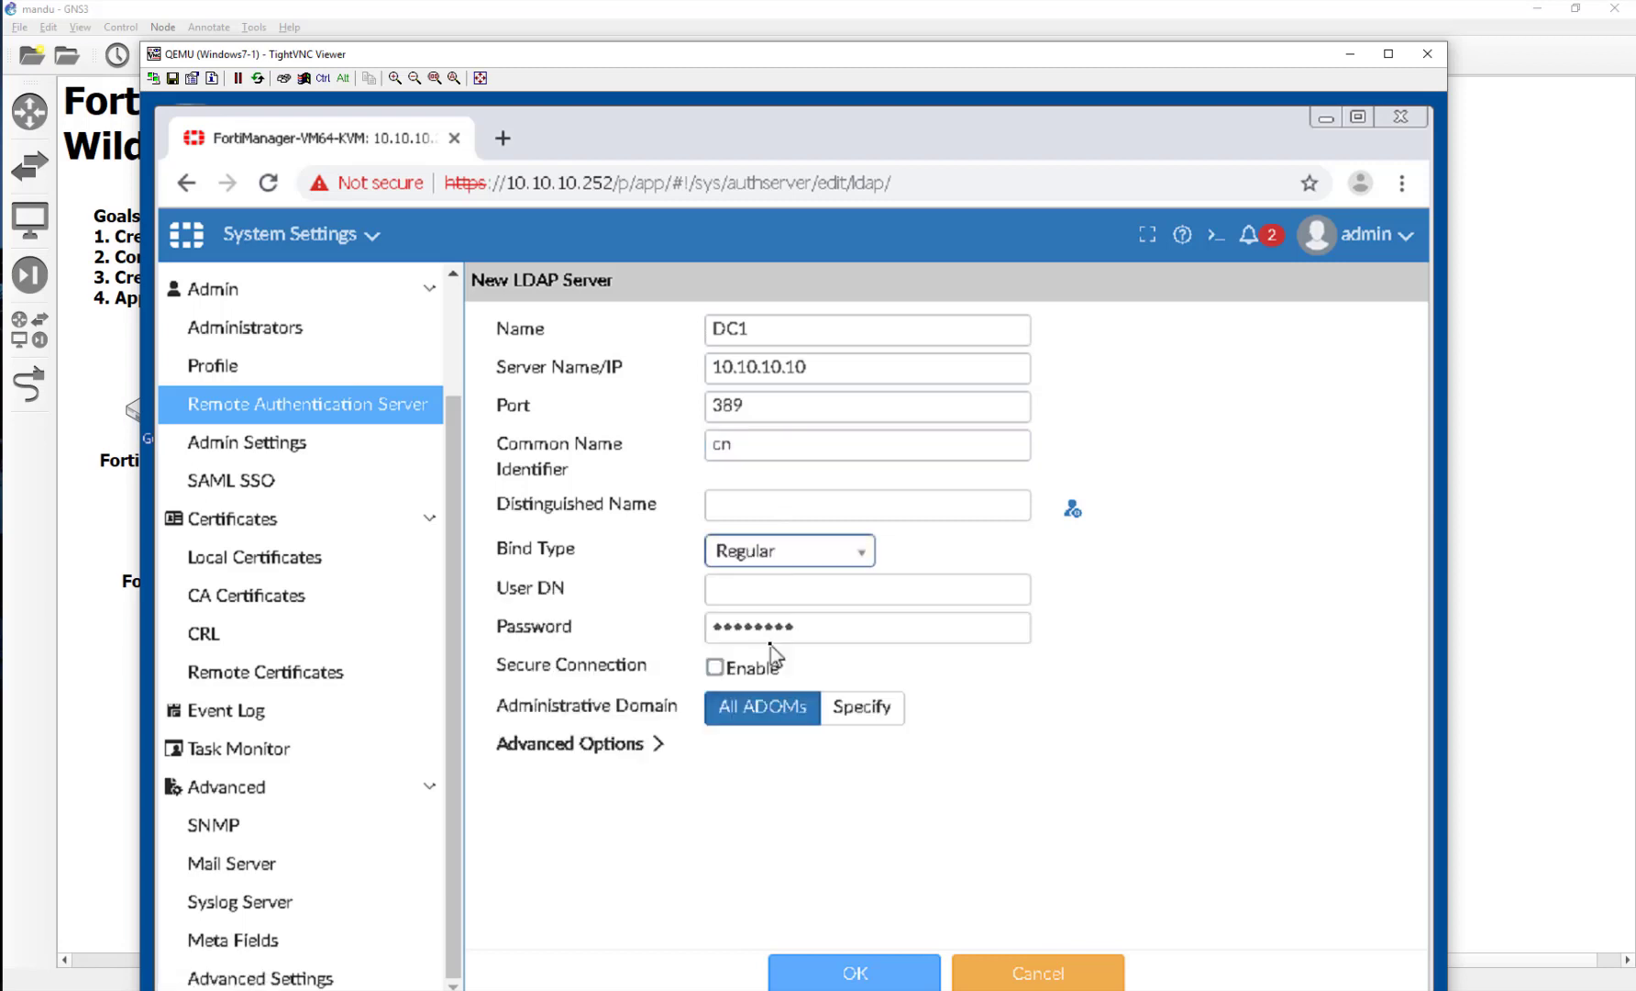
left_click(802, 598)
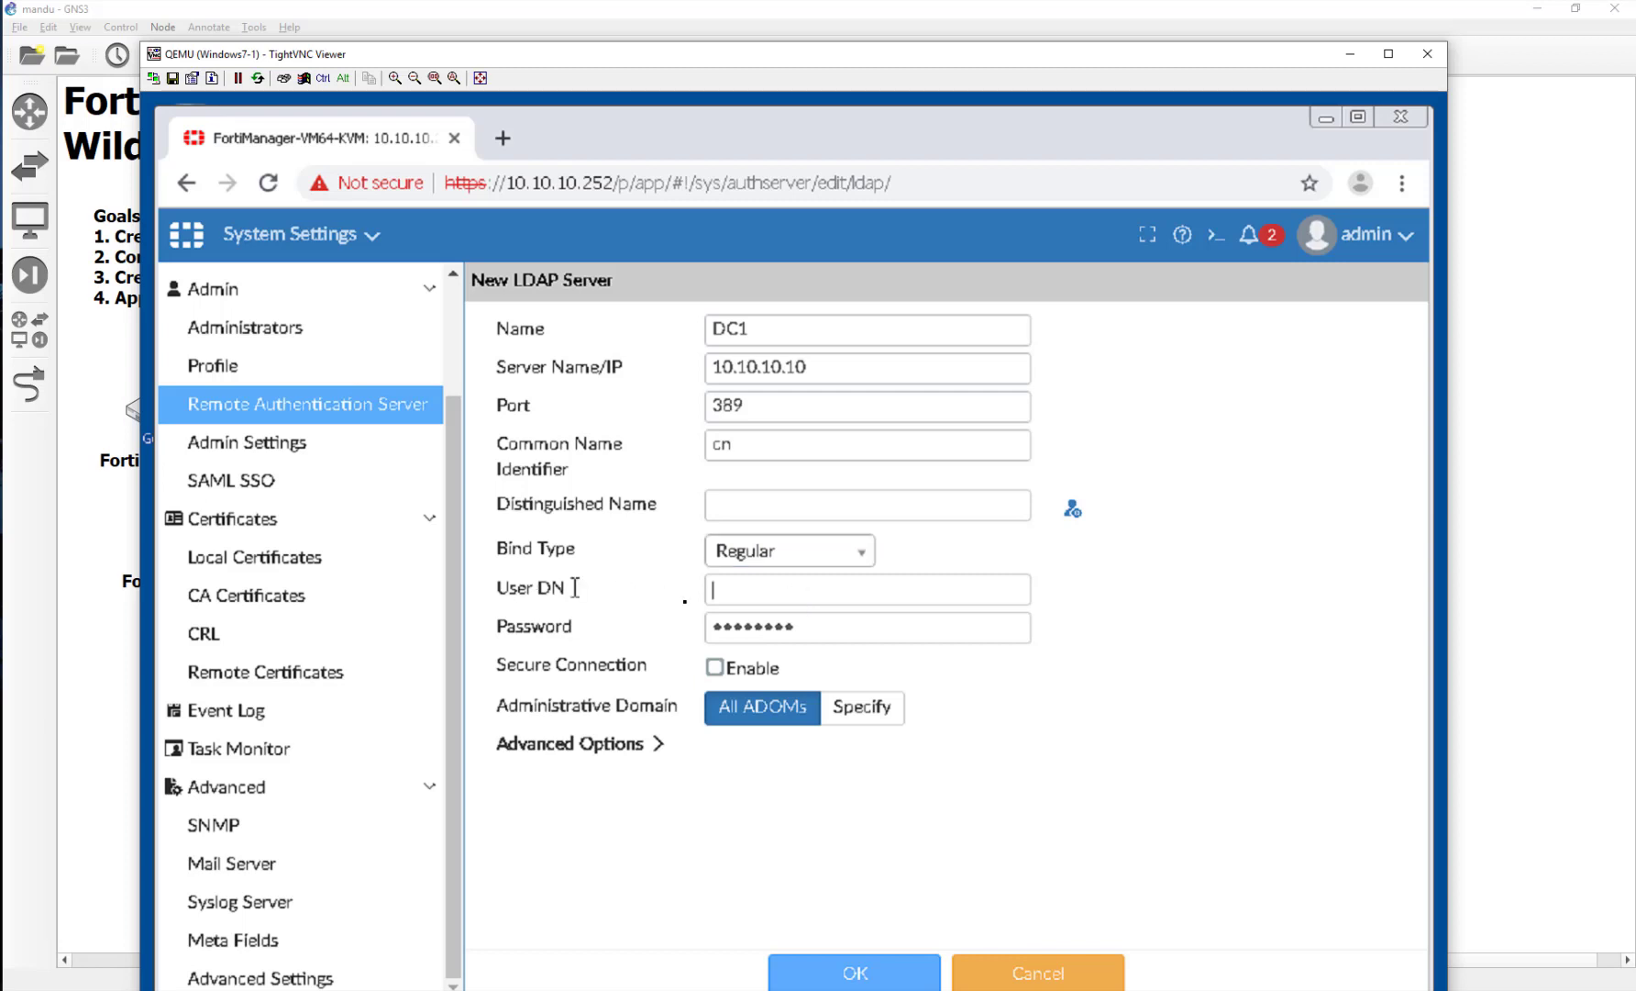
left_click_drag(792, 627, 714, 627)
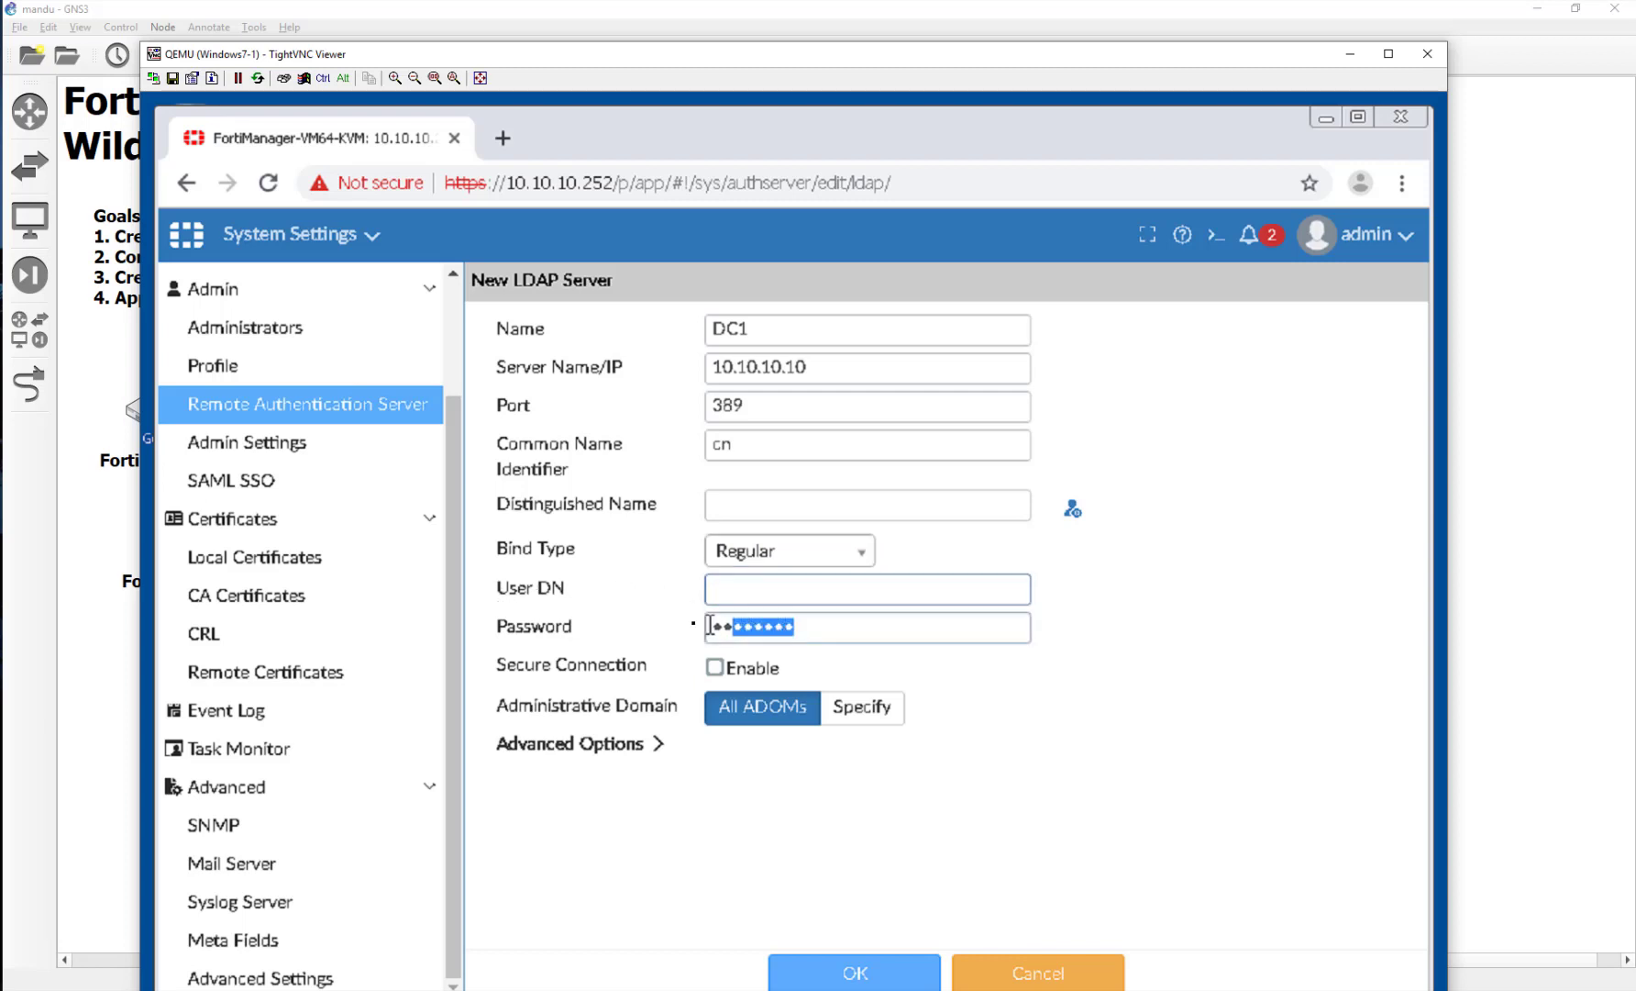
key("BackSpace")
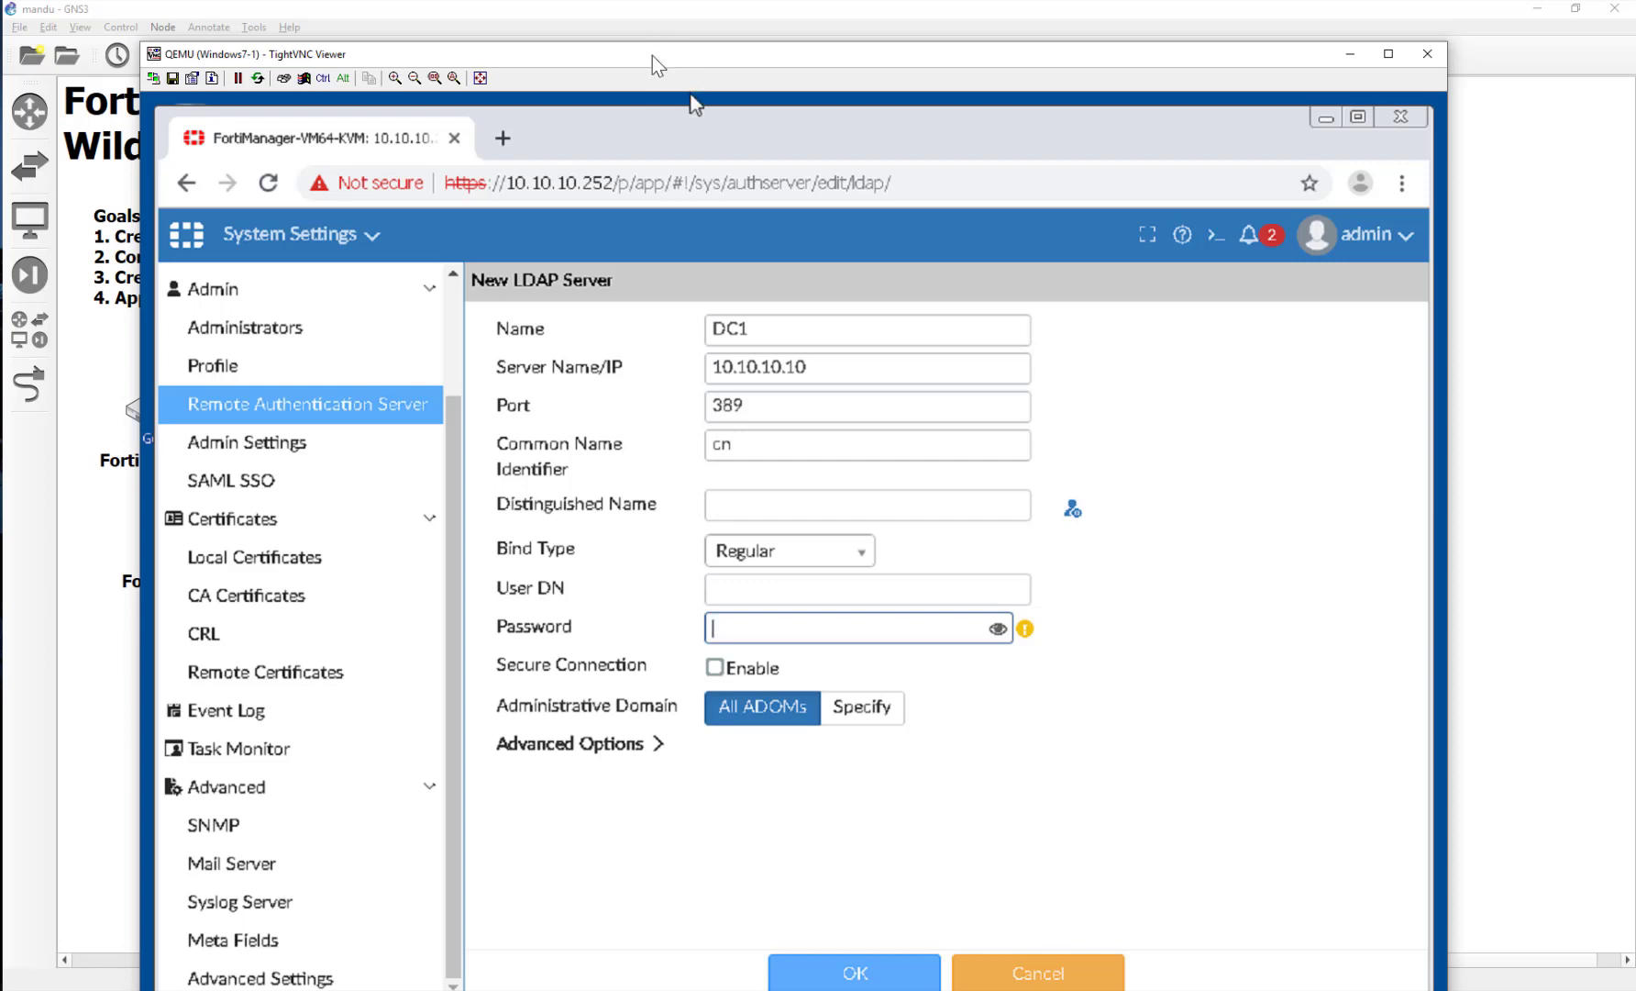
left_click_drag(652, 55, 648, 1)
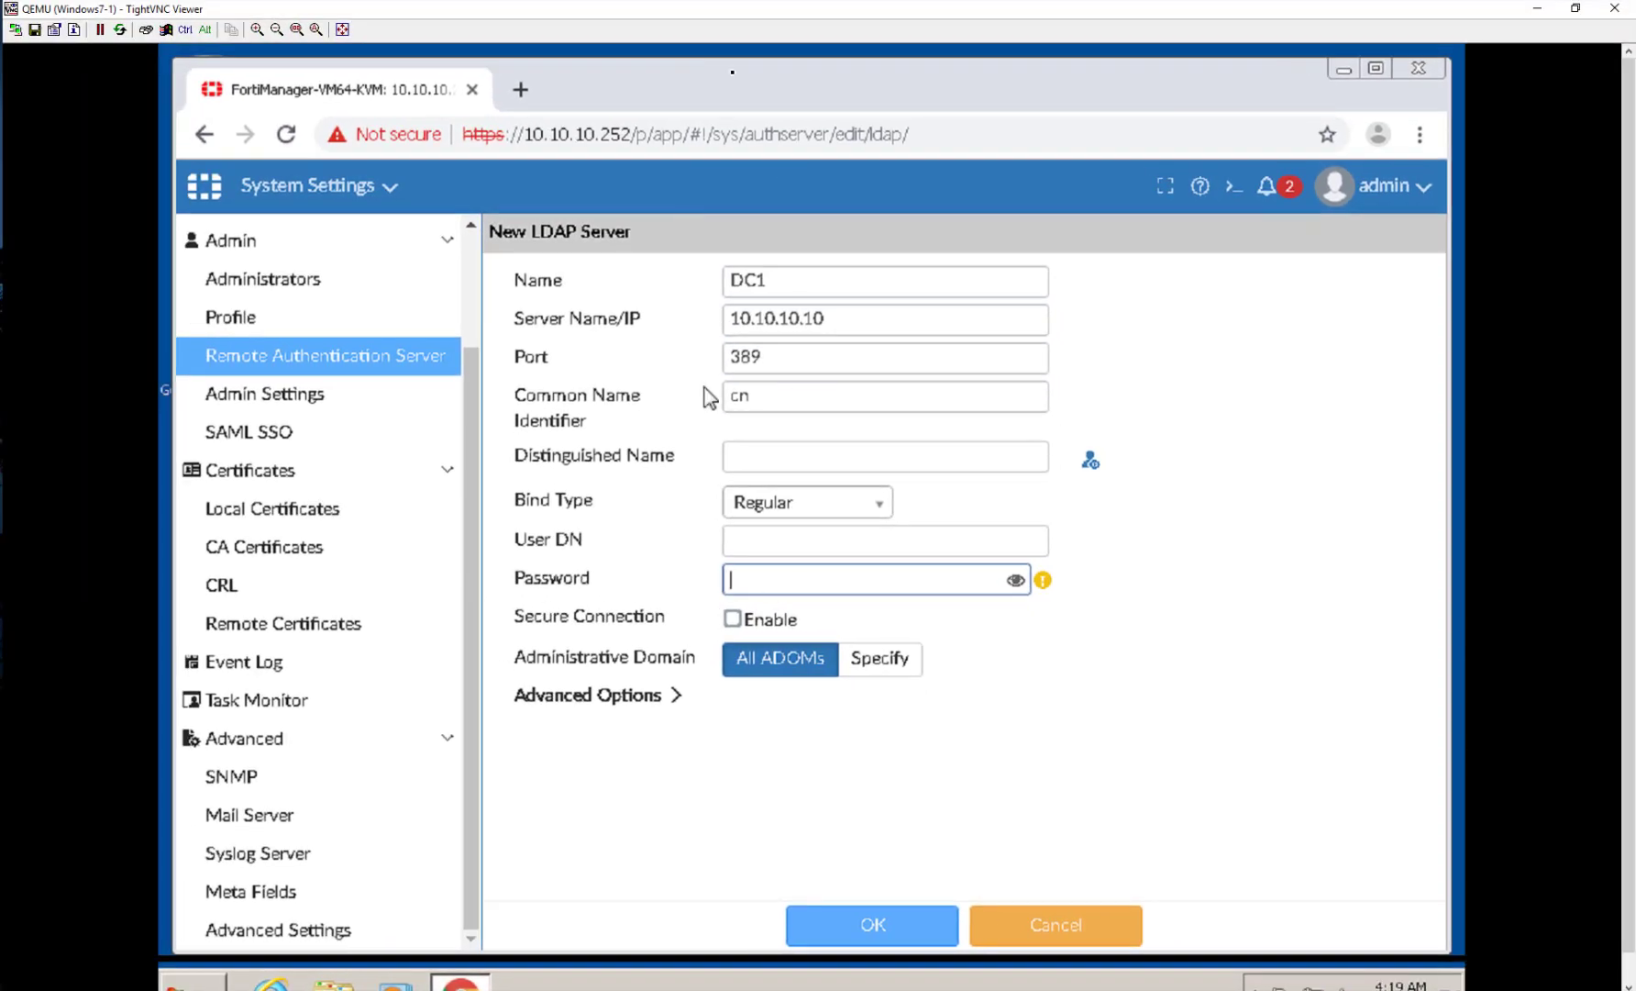
left_click_drag(694, 11, 738, 16)
Step: Enter User DN fortinet and its bind password, then save the DC1 server
left_click(749, 548)
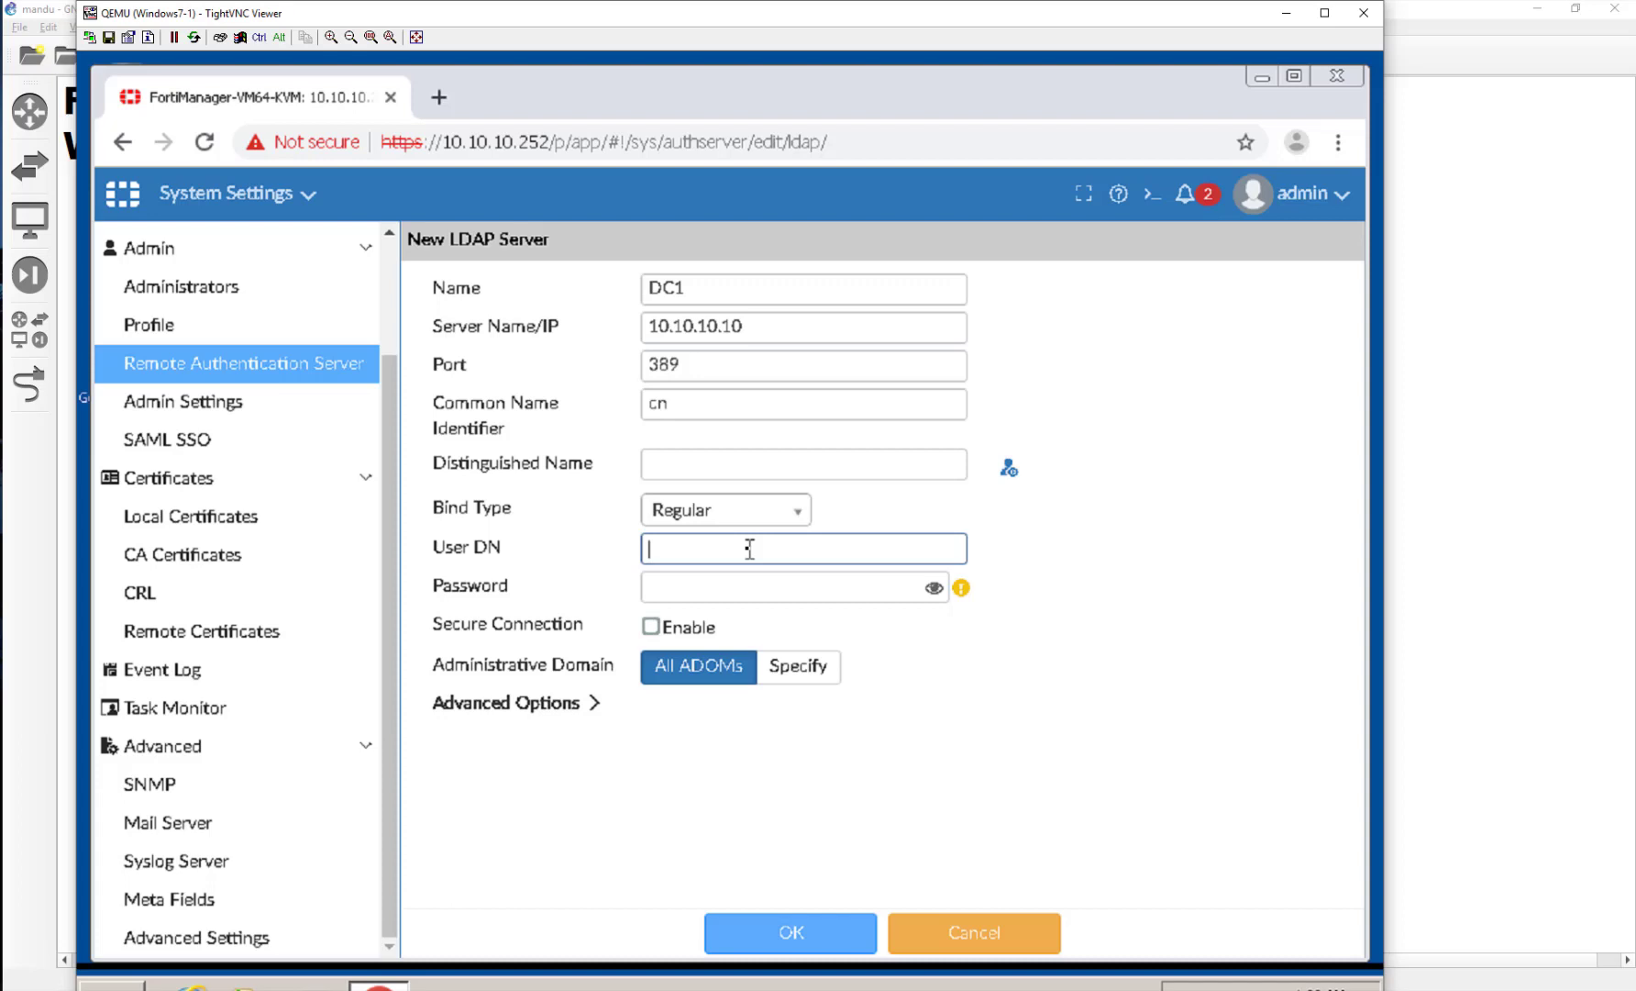
type("fortinet")
key("Tab")
type("fortinet")
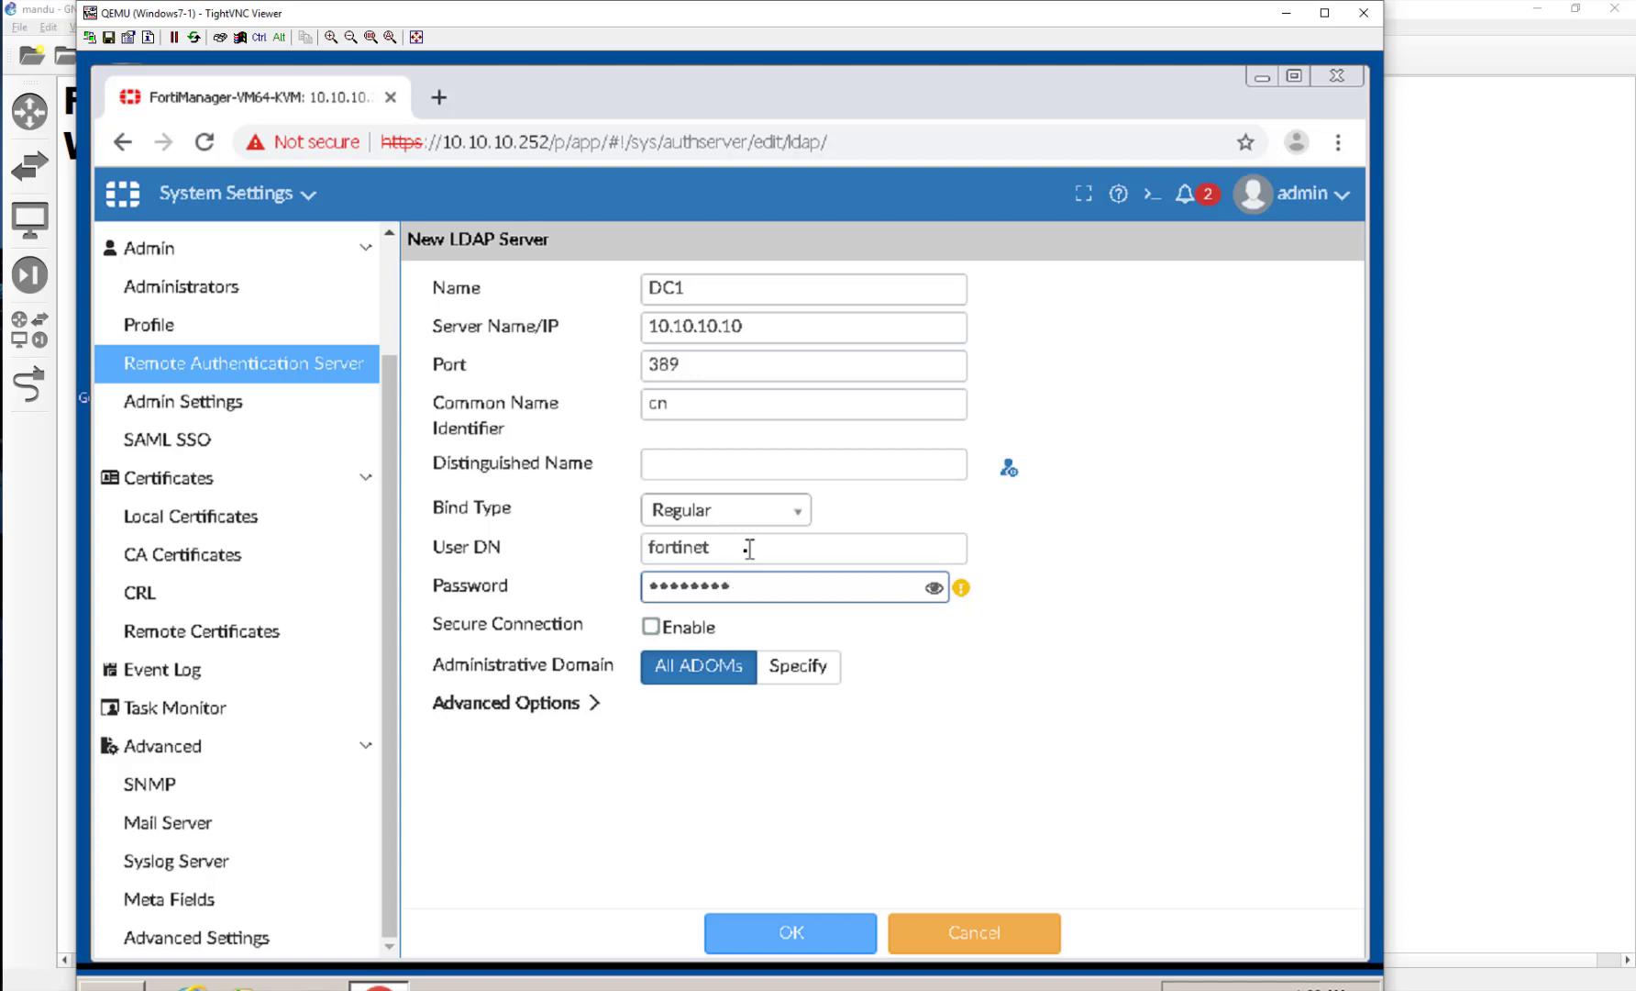
left_click(792, 925)
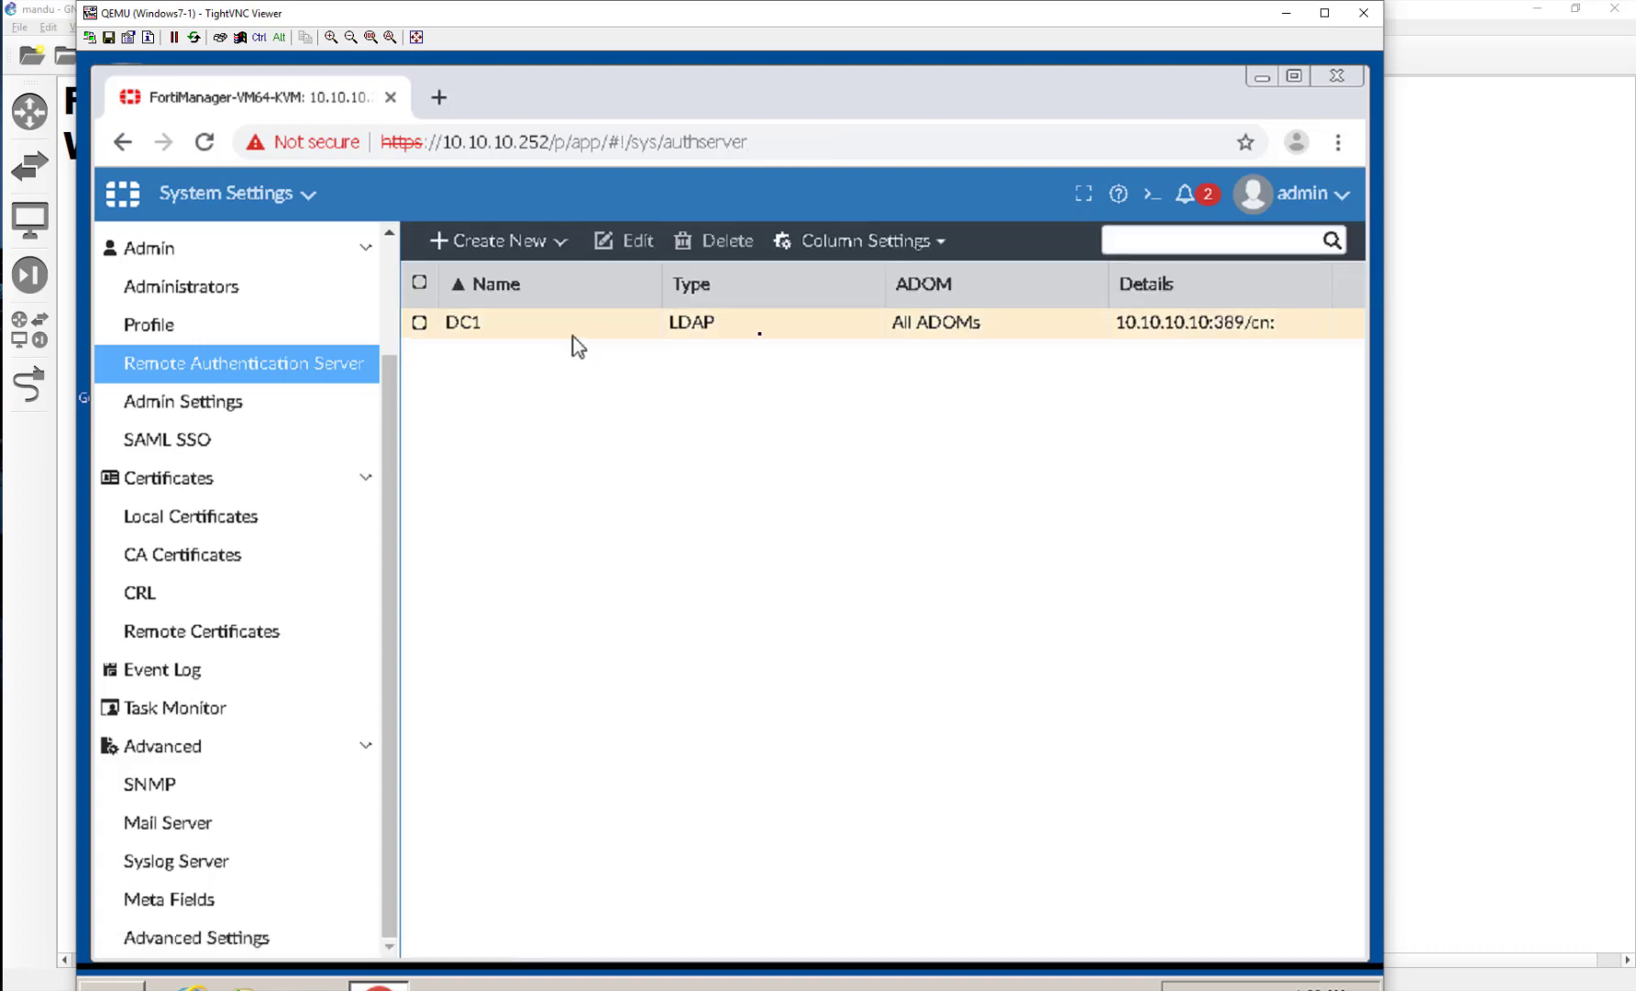
Step: Open DC1's settings, open and close the LDAP browser unchanged, then close the FortiManager session
left_click(791, 331)
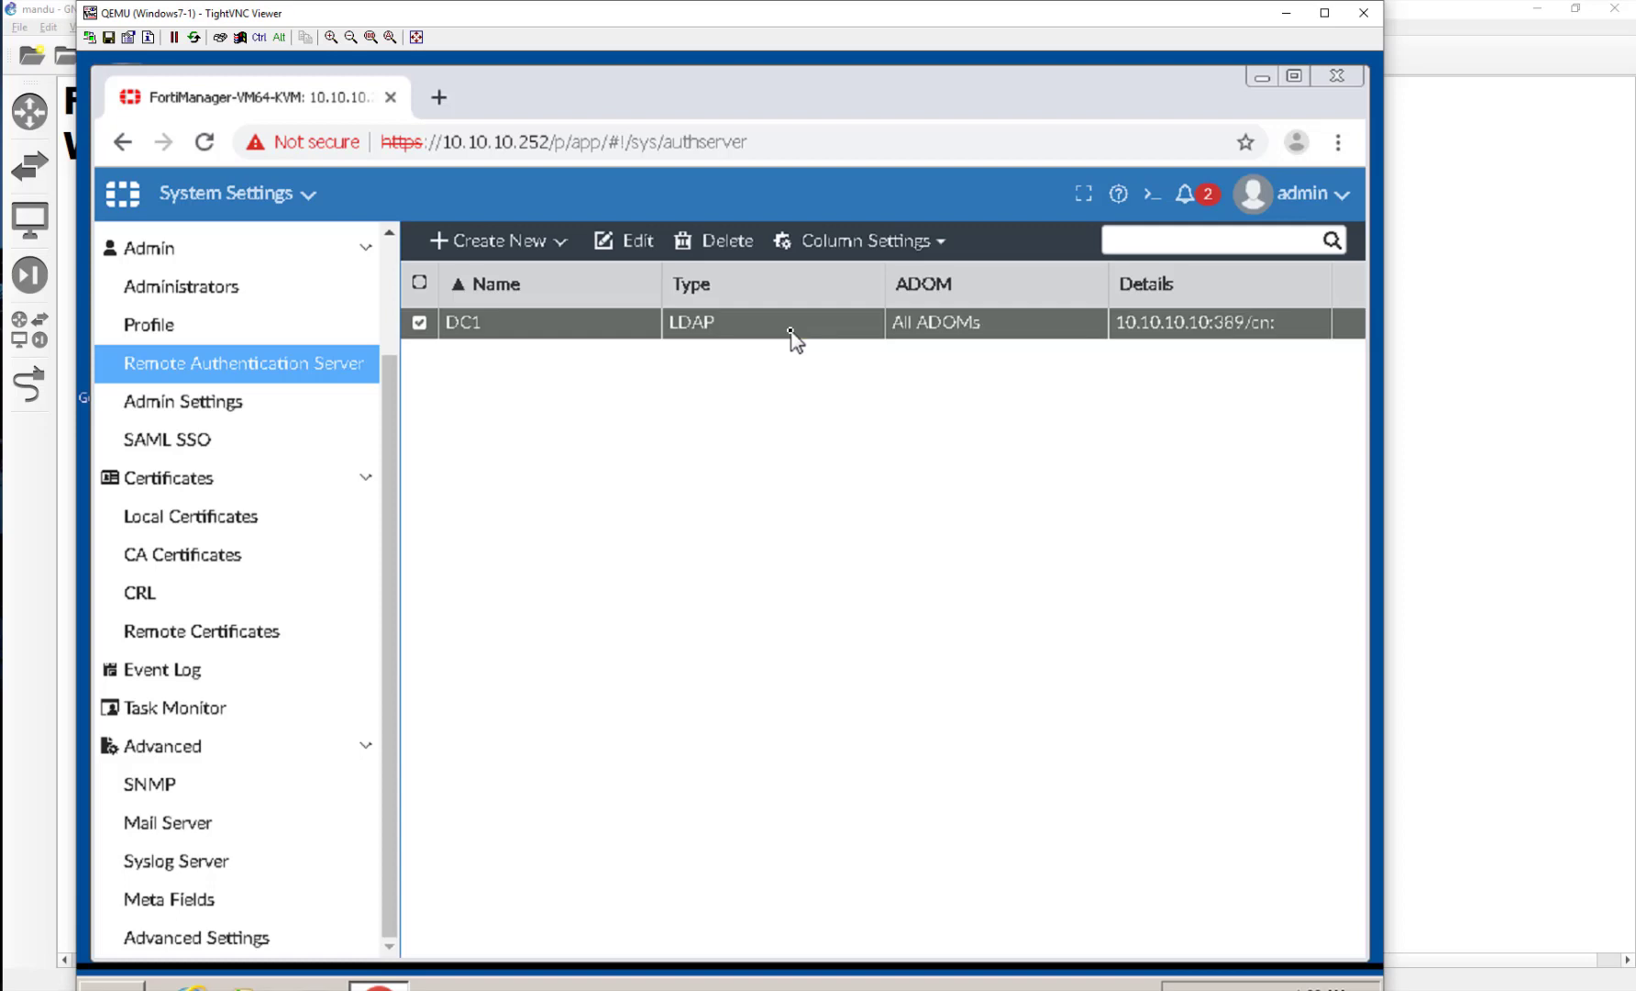
double_click(790, 331)
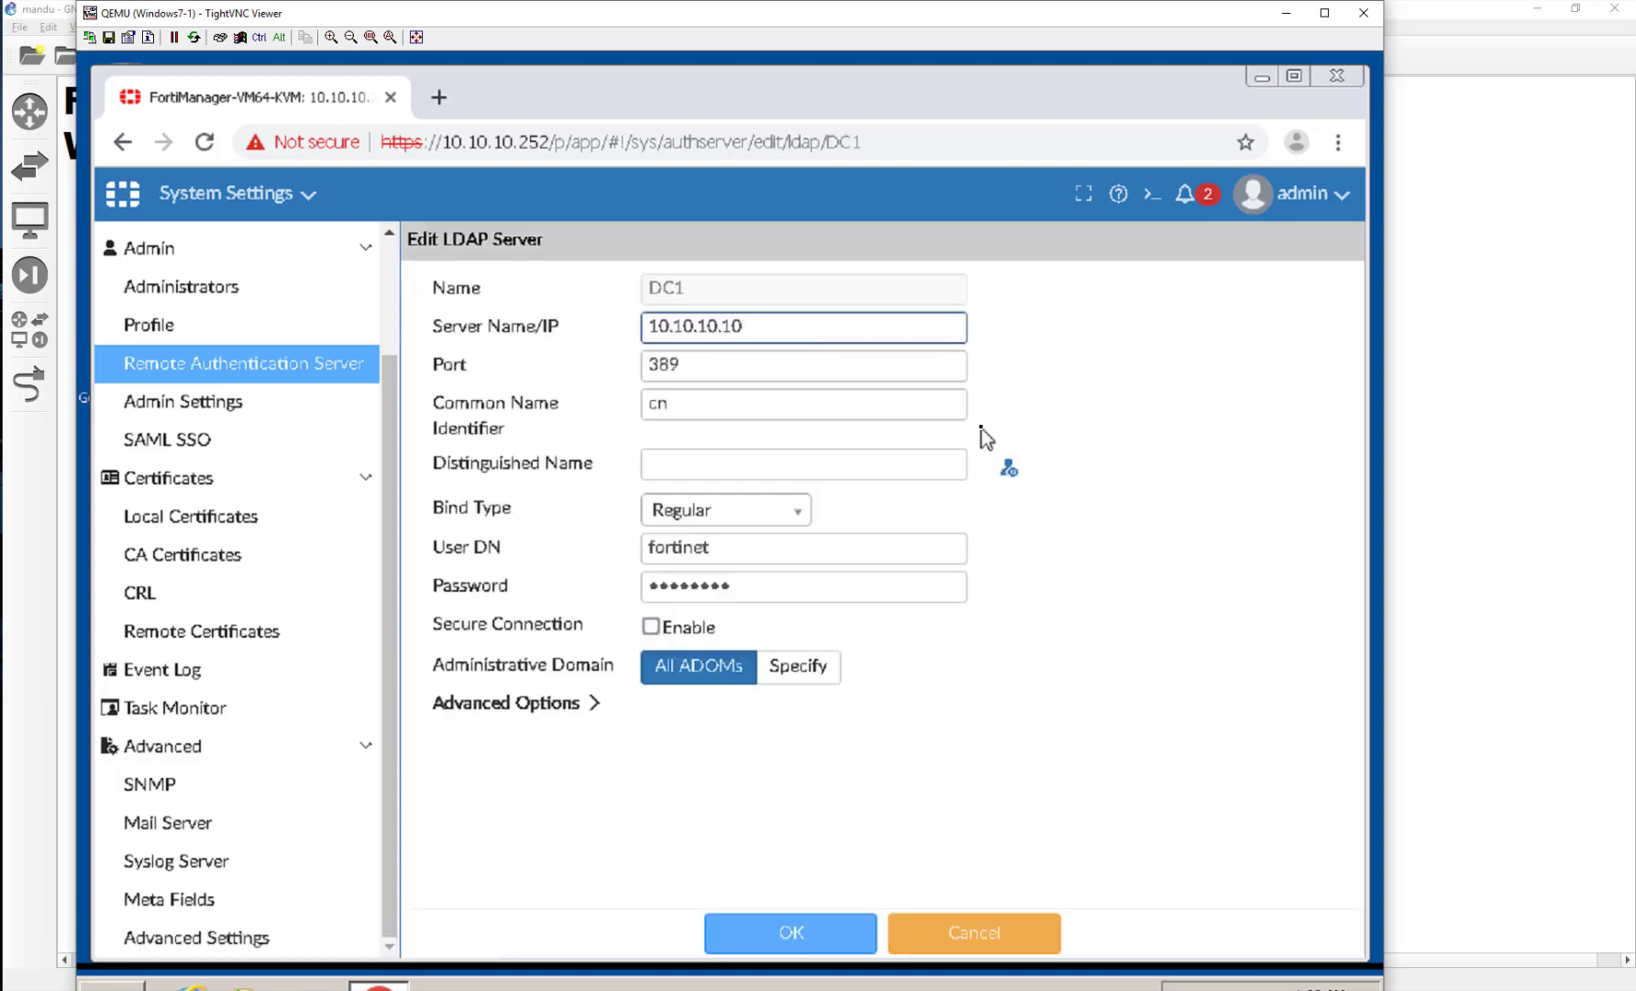
left_click(1009, 473)
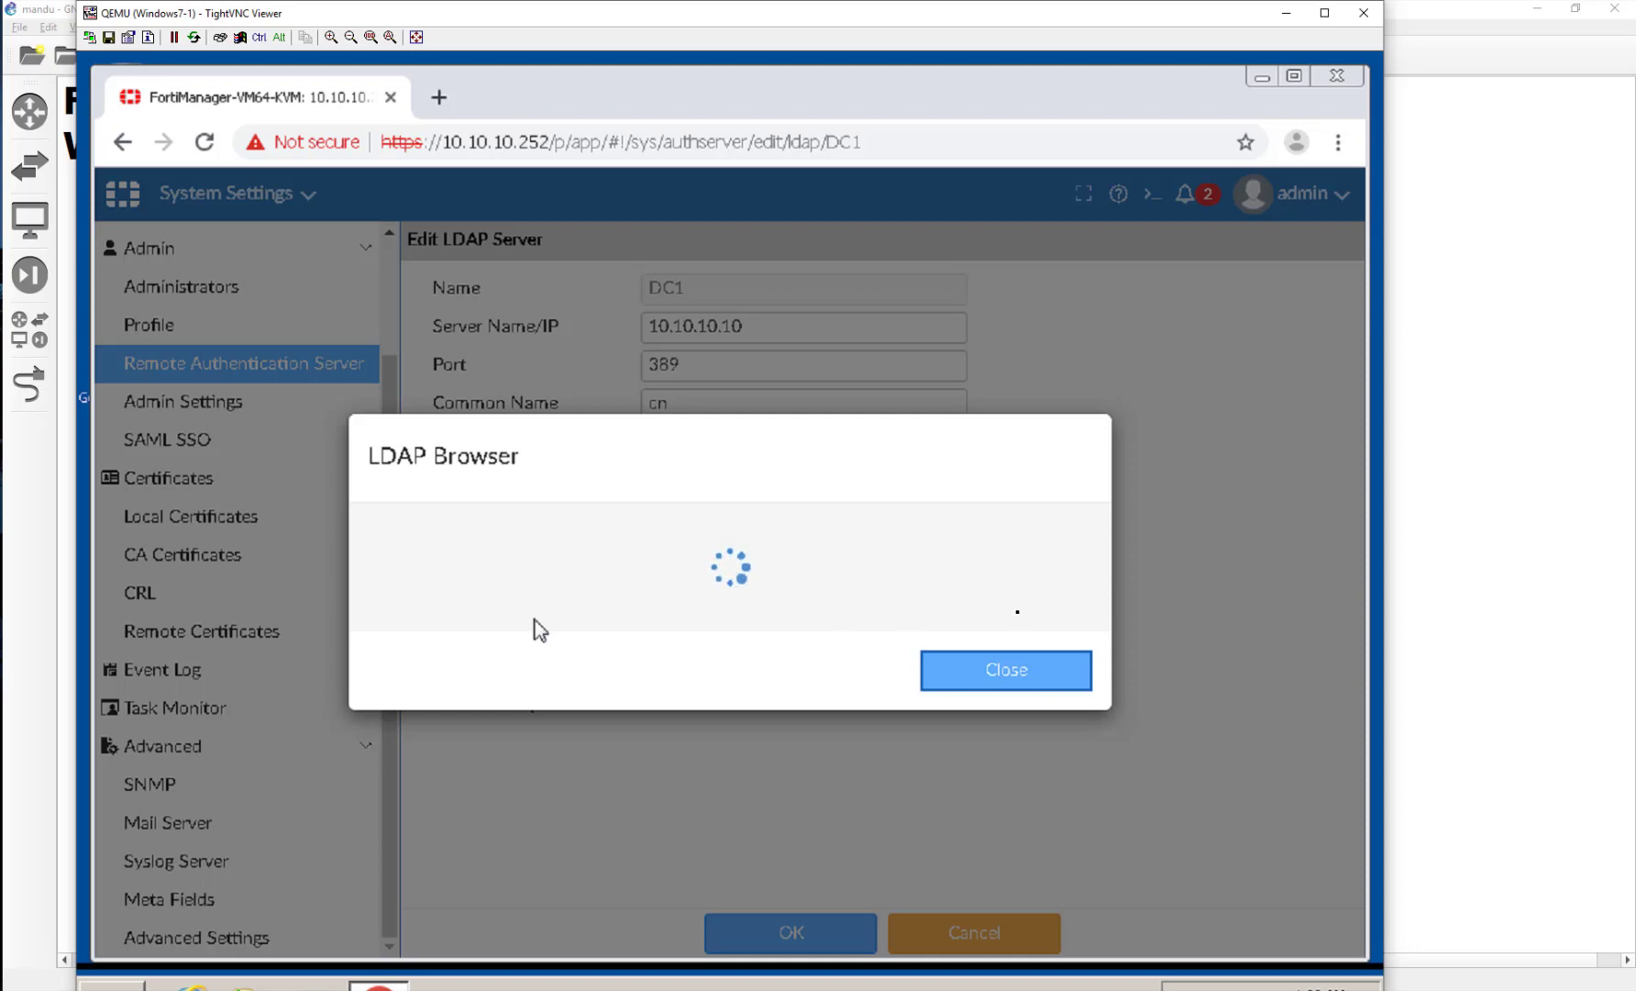
left_click(970, 677)
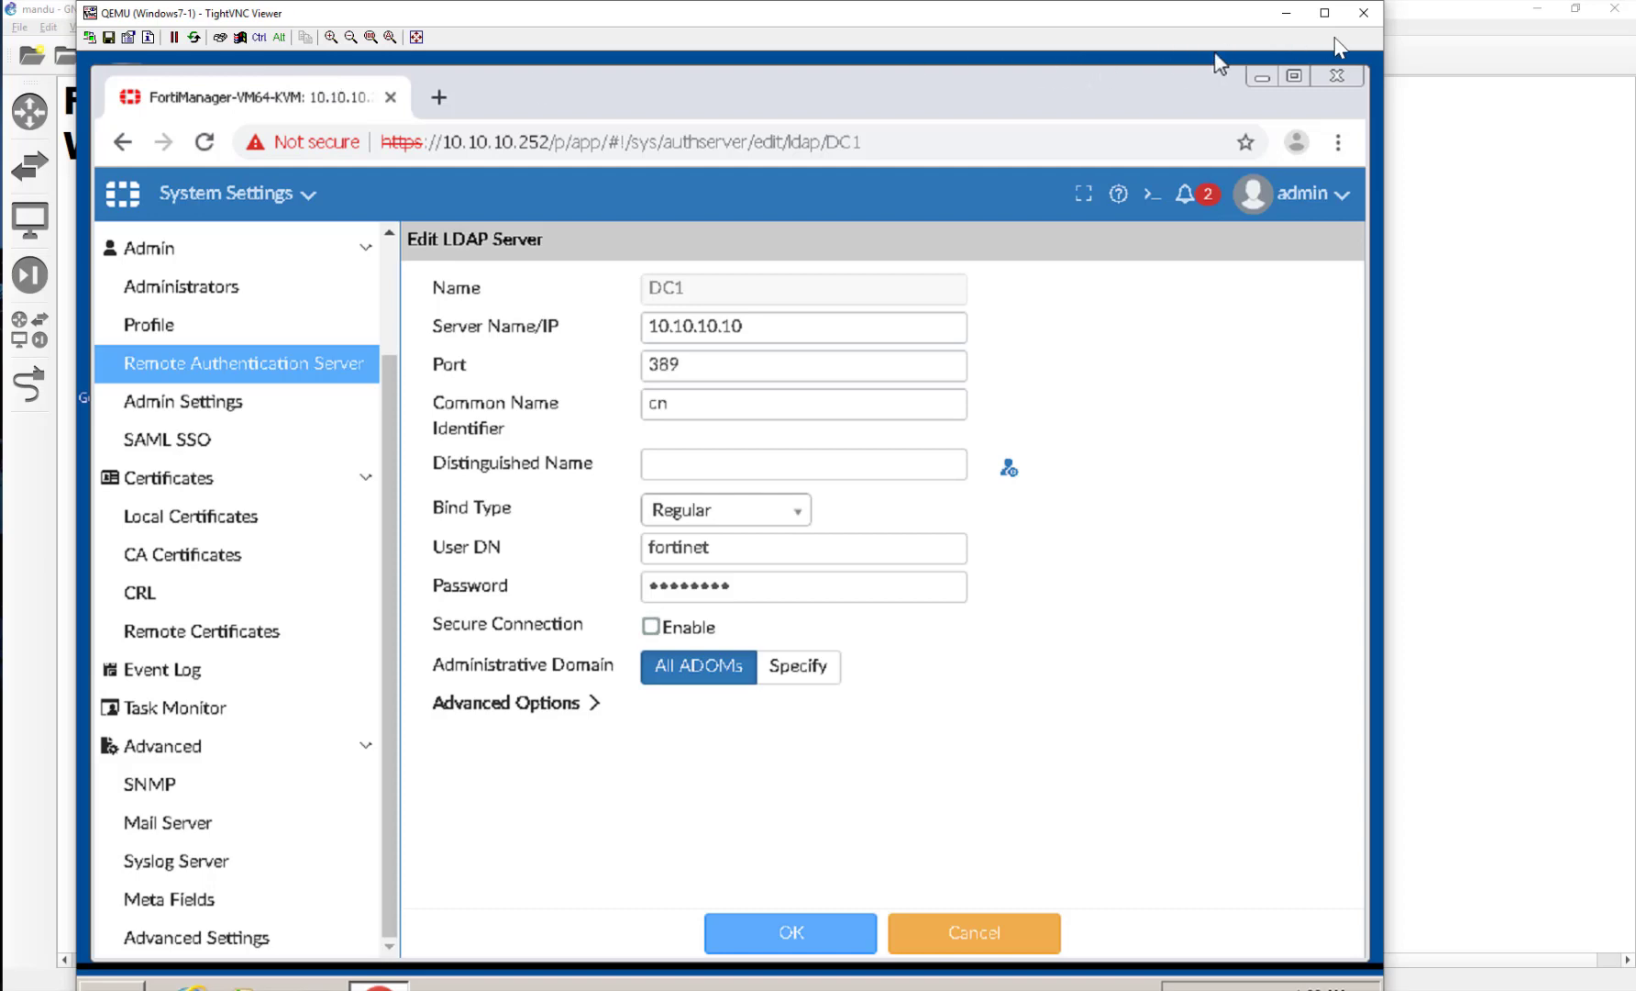
left_click(1363, 20)
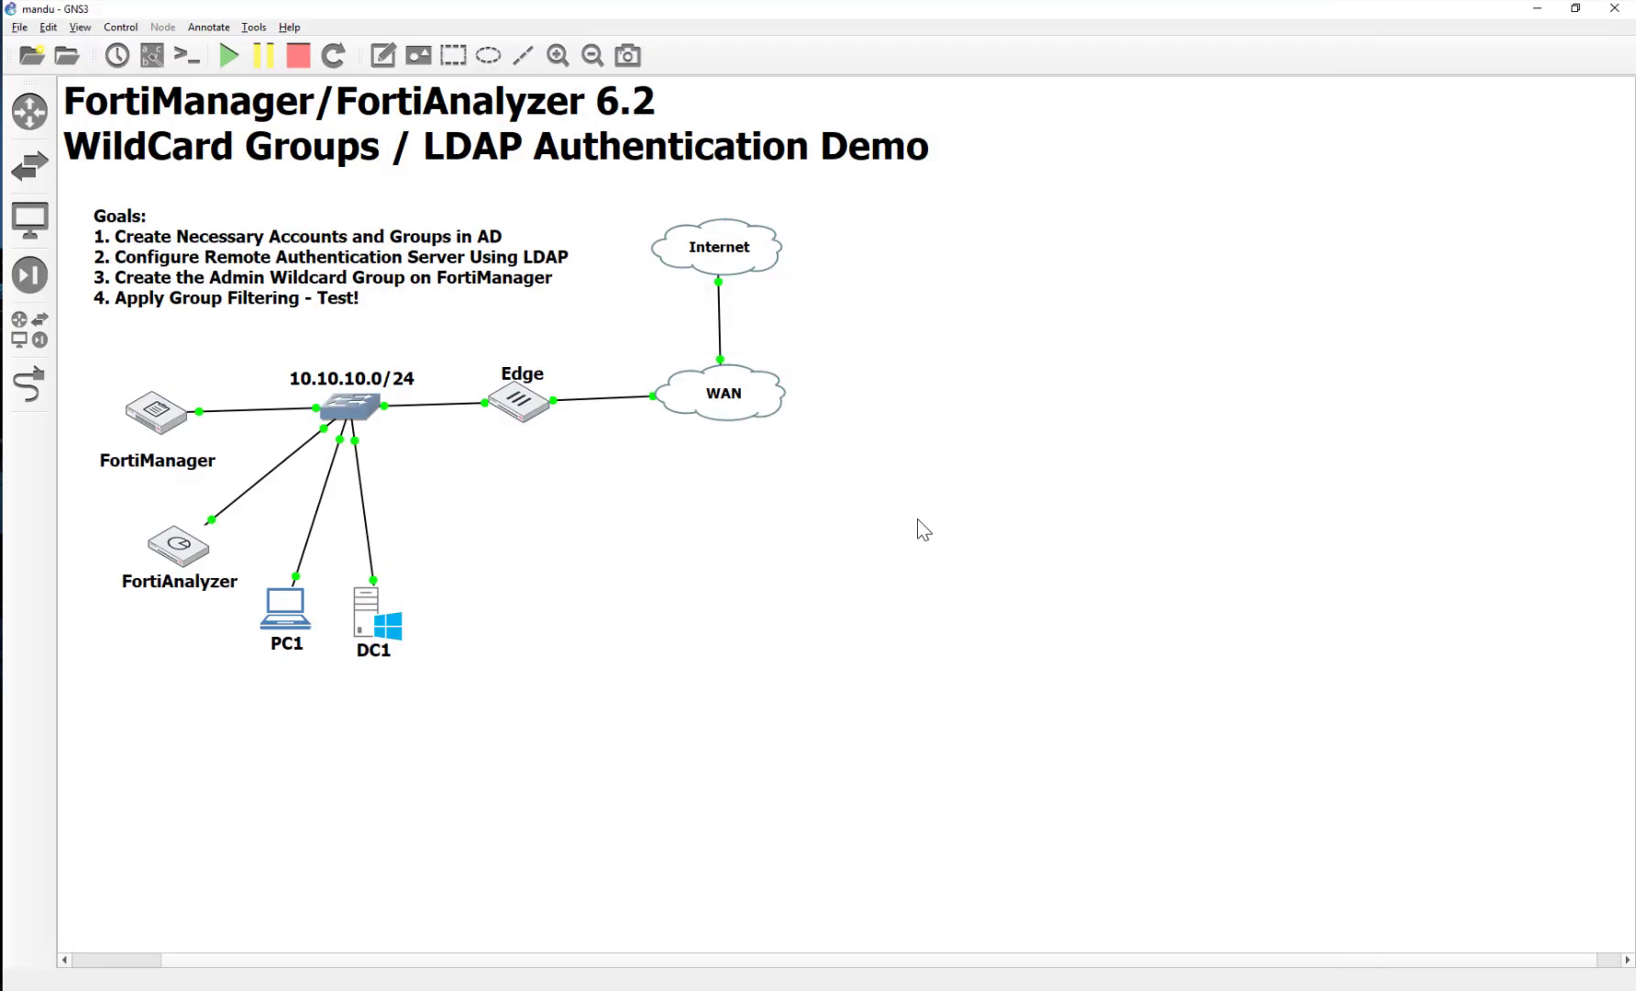
Step: Reopen the DC1 desktop, use View > Advanced Features, and open fortinet's Properties
double_click(386, 631)
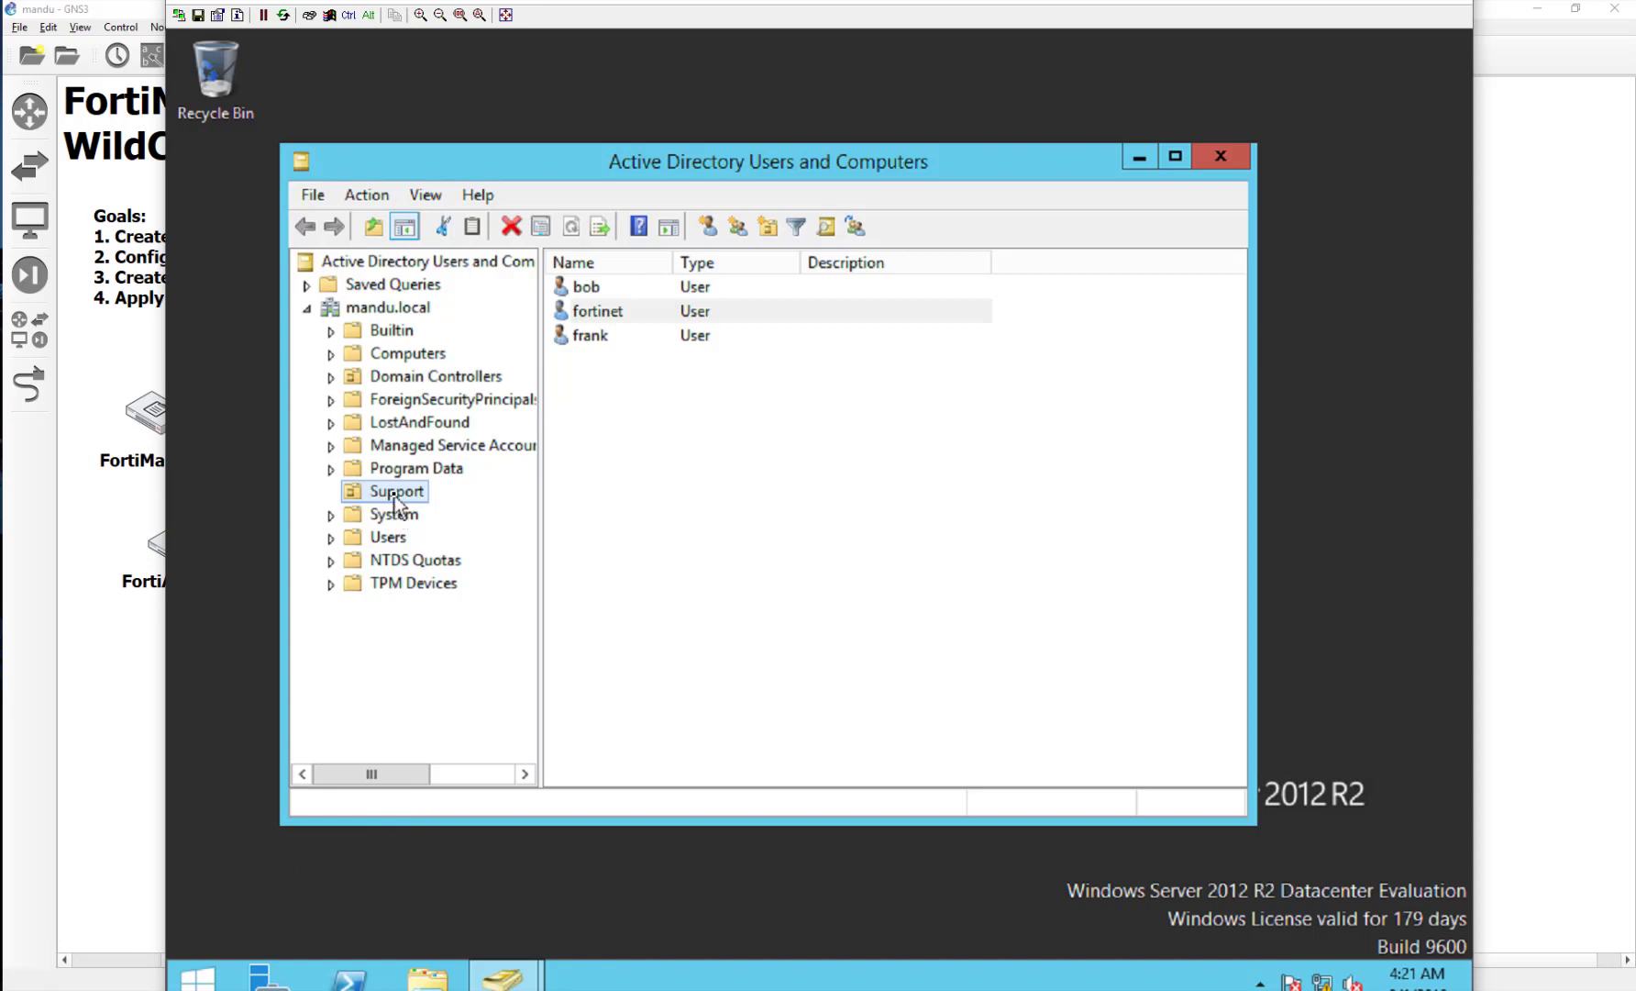
left_click(426, 194)
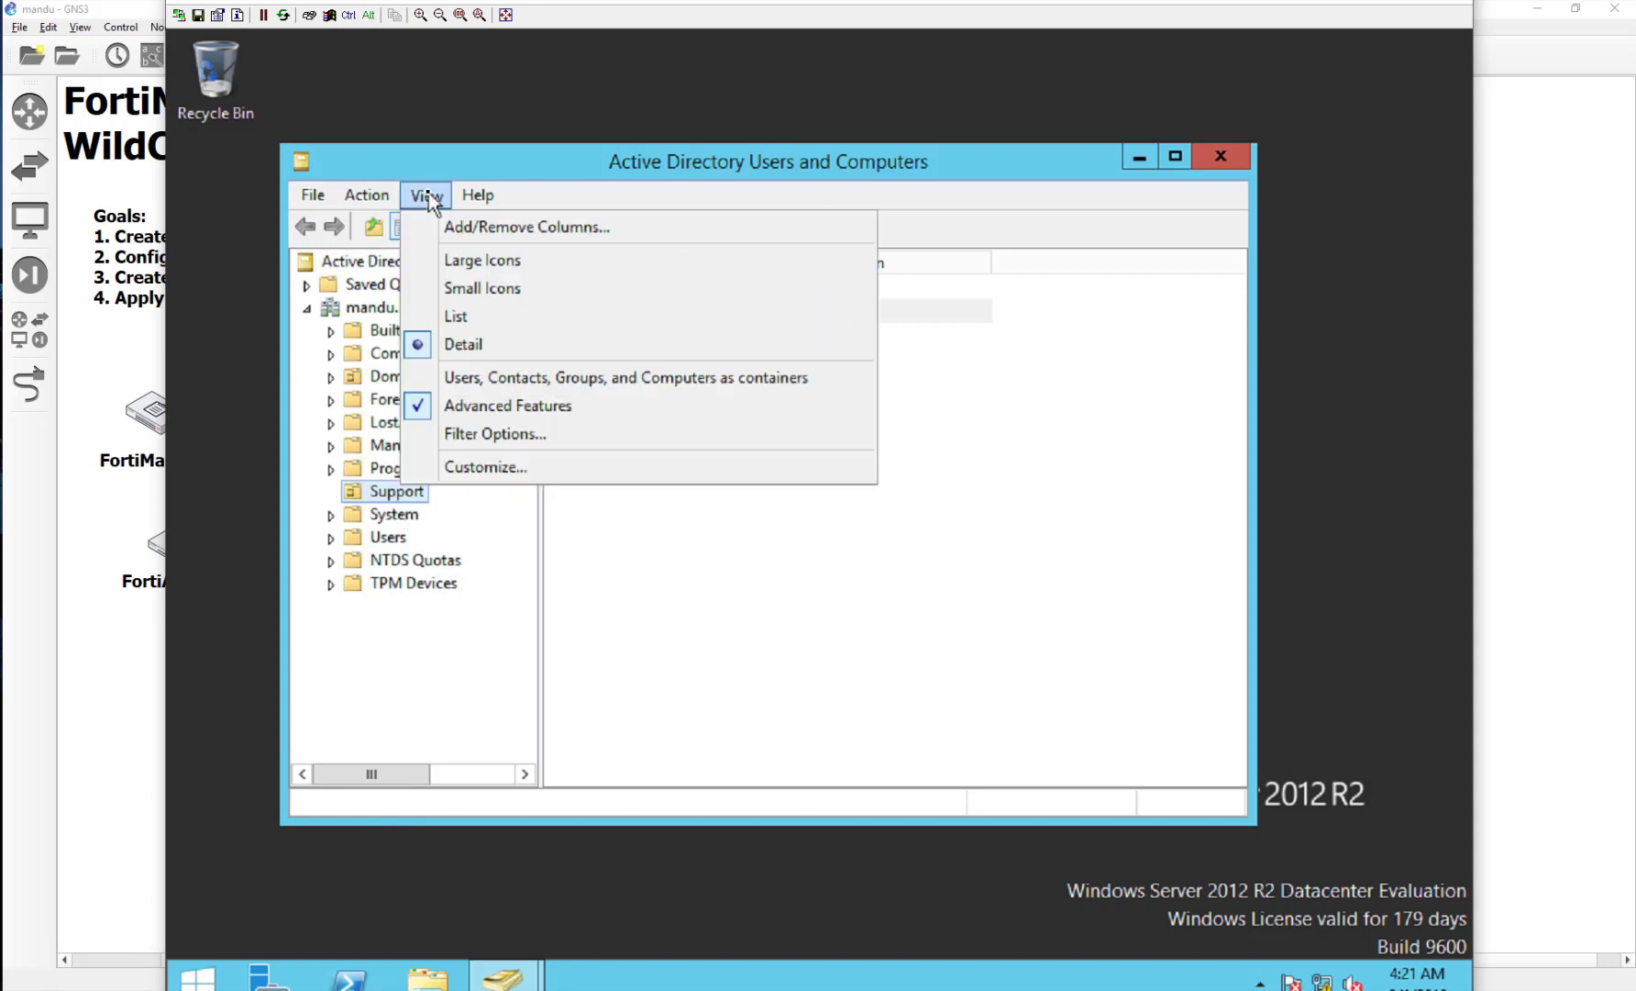
left_click(842, 584)
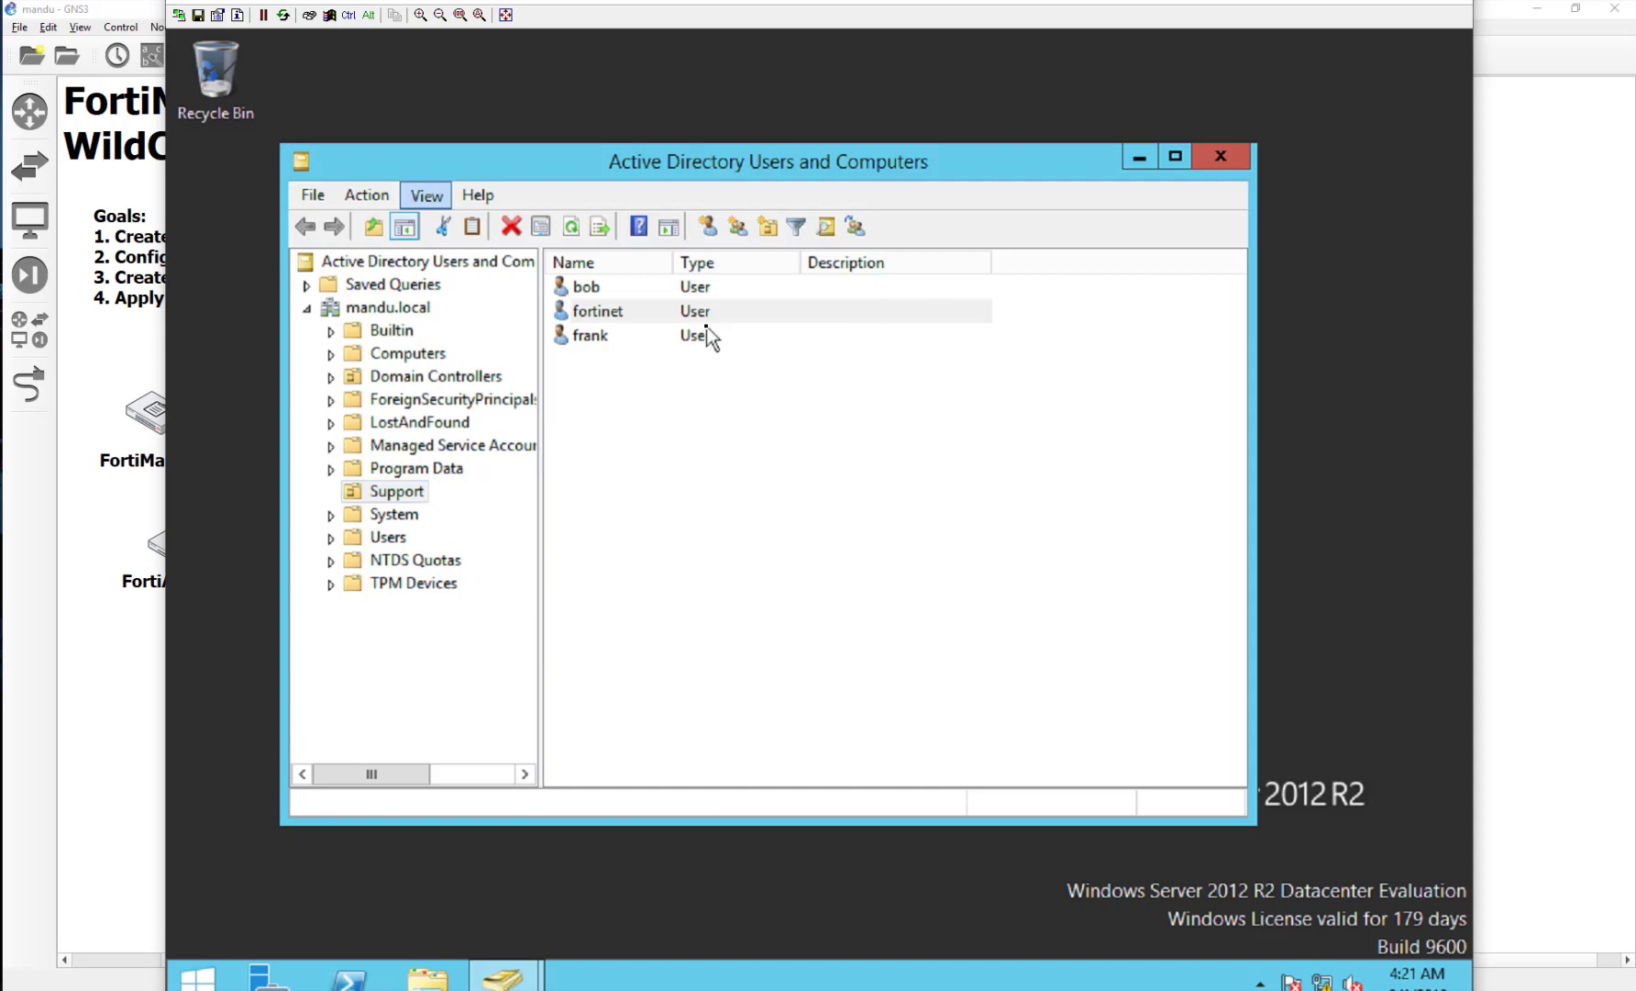
left_click(638, 314)
double_click(637, 312)
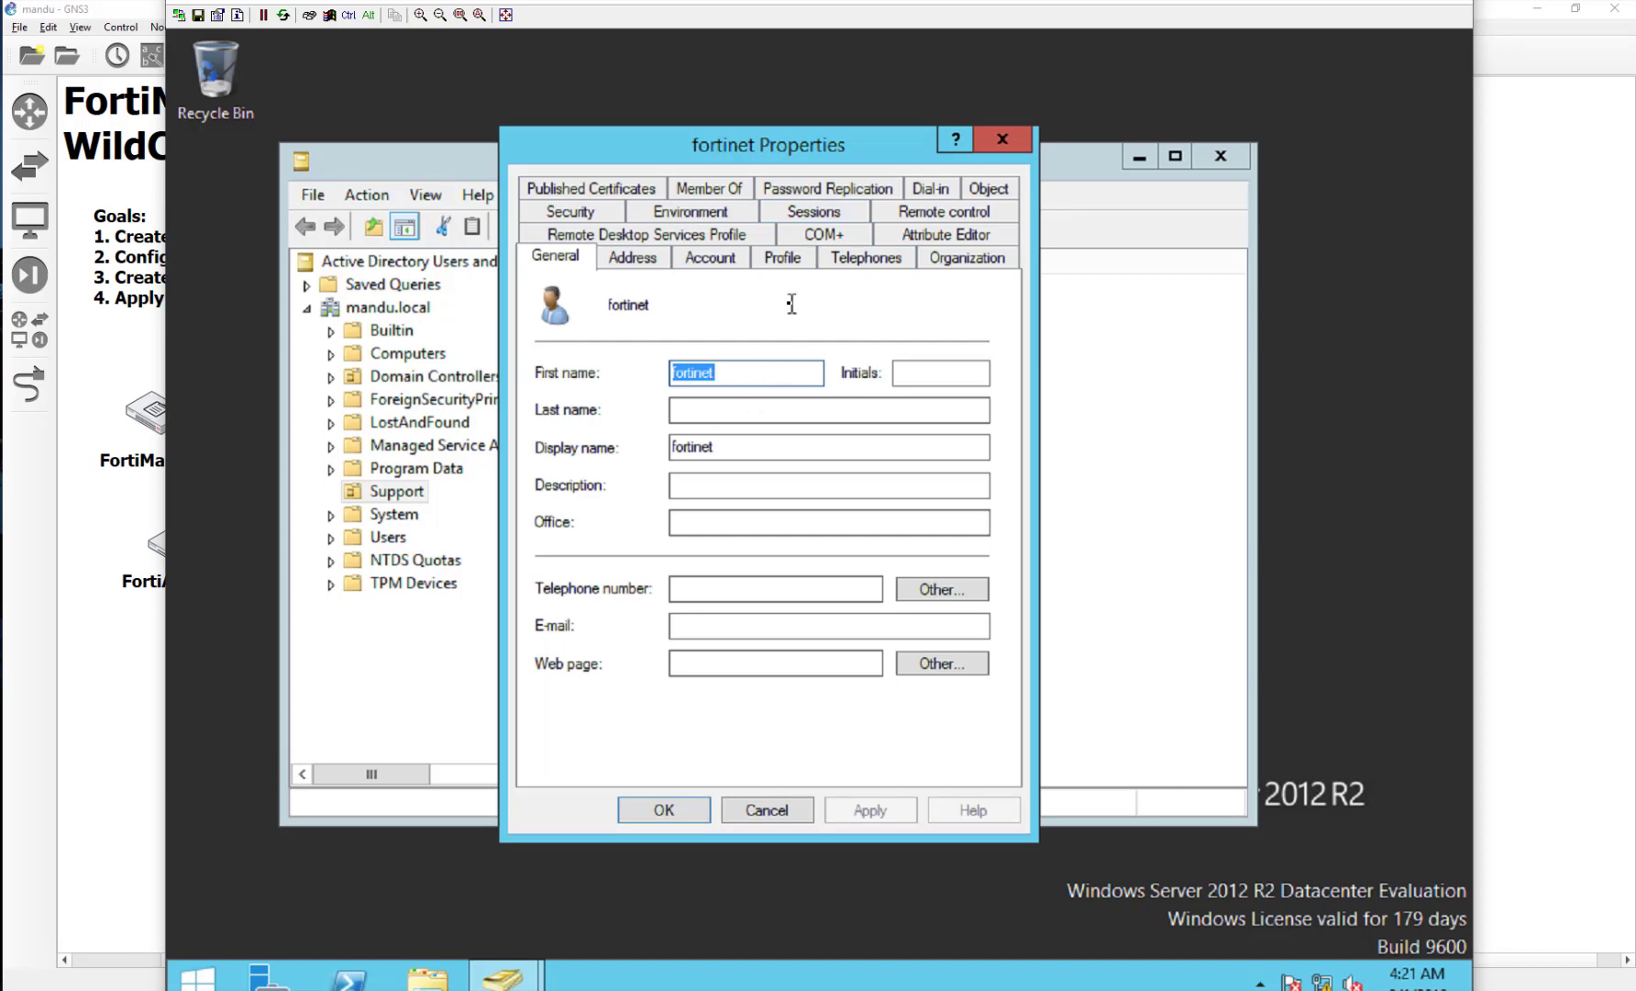
Step: Review fortinet's Address, Account, Organization, Object, Member Of, Certificates and Dial-in tabs
left_click(653, 262)
left_click(700, 259)
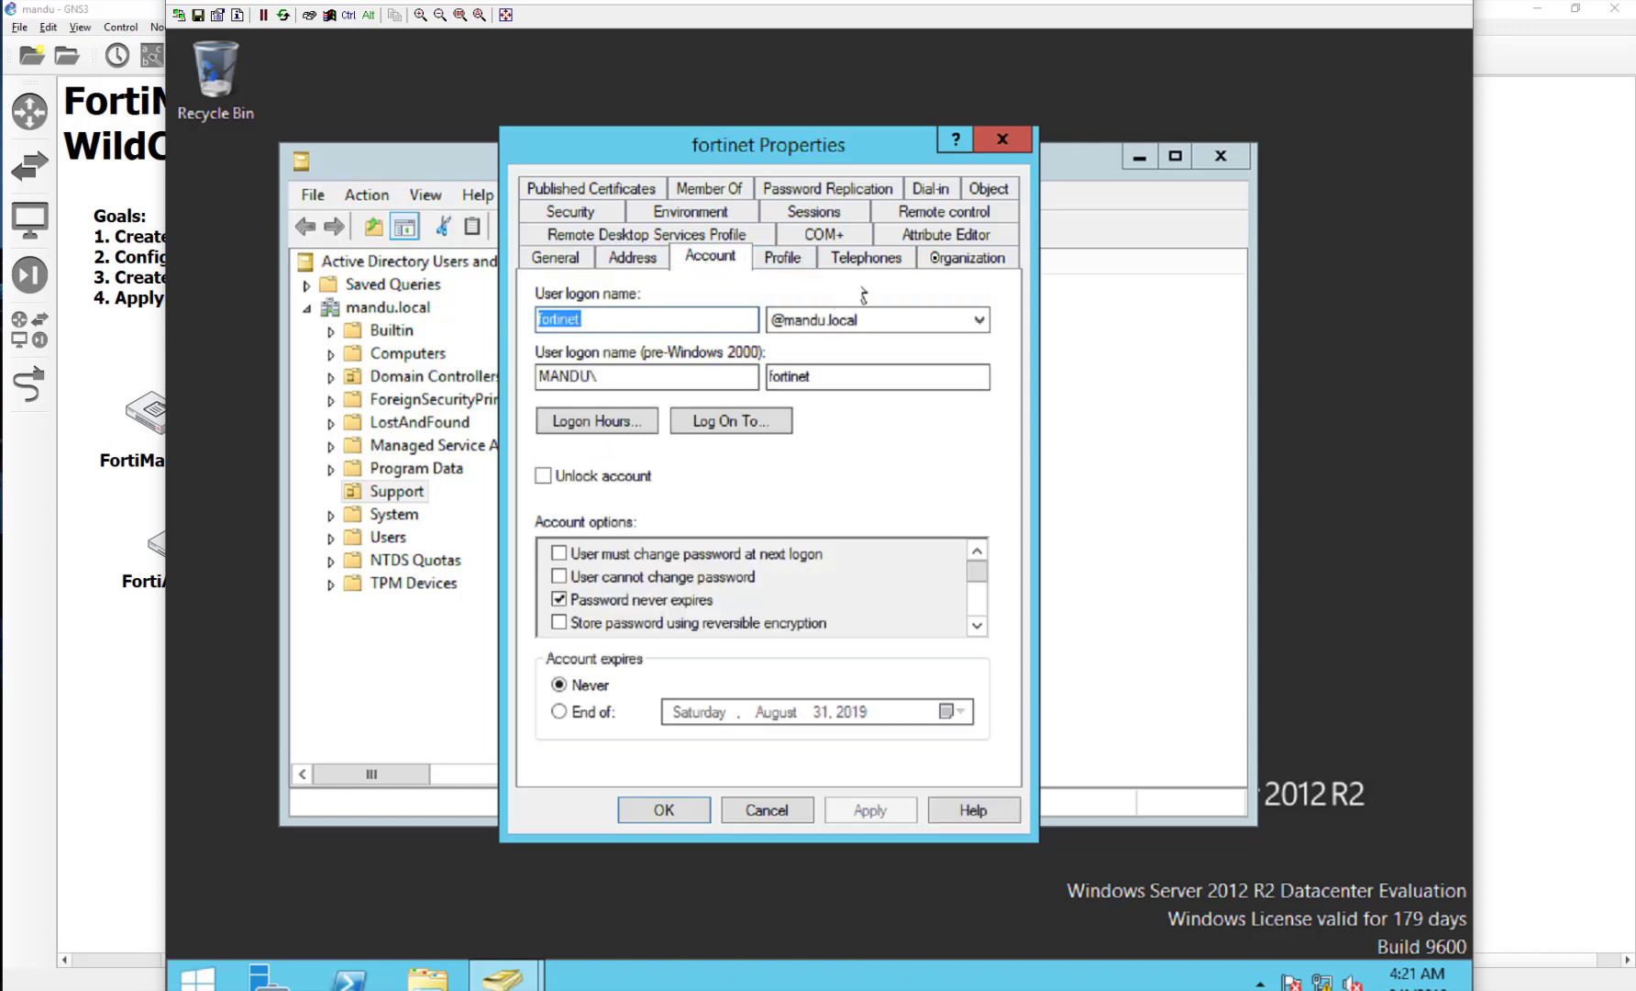
left_click(962, 250)
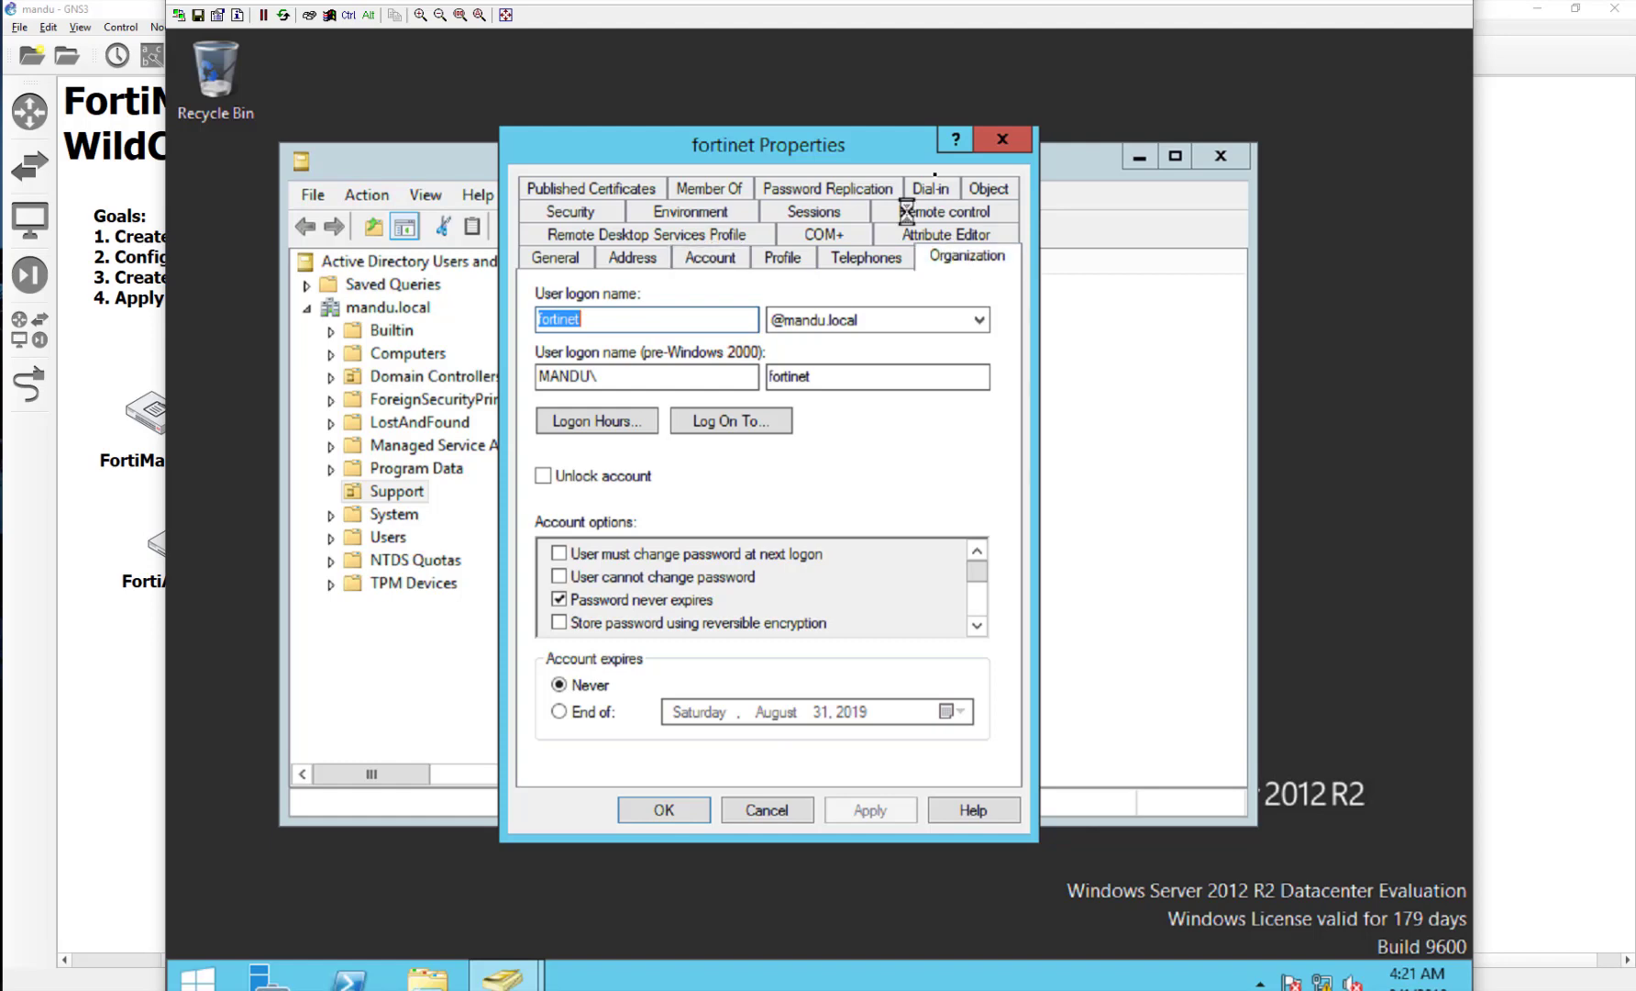
left_click(973, 195)
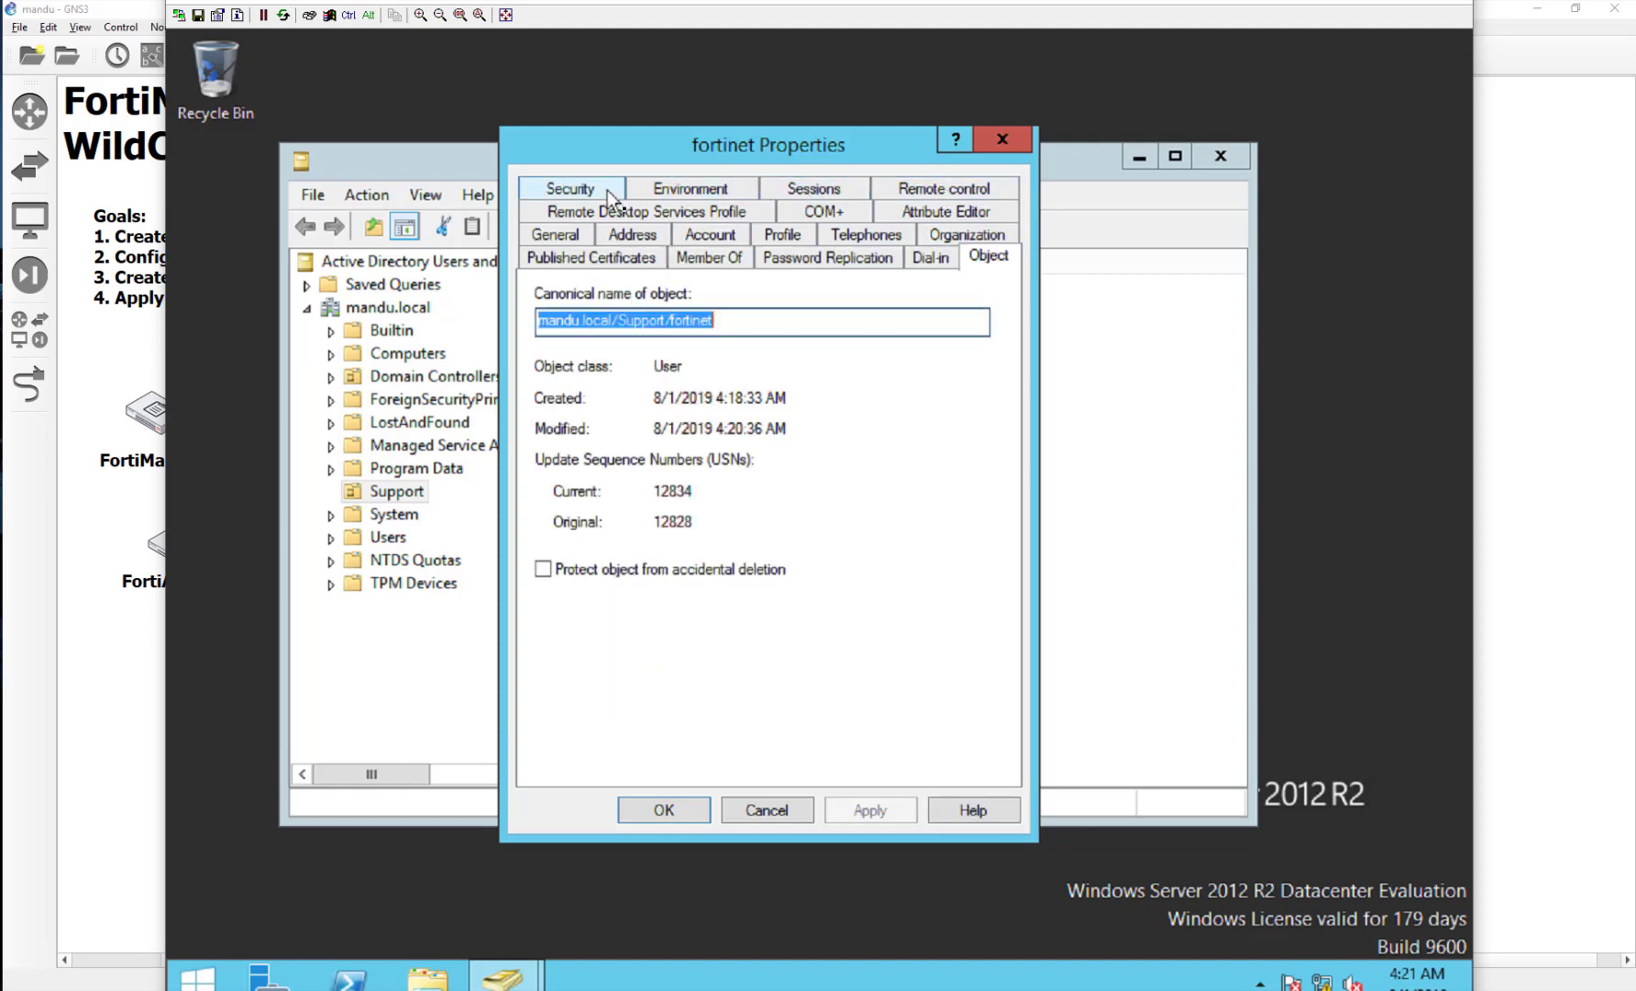
left_click(572, 235)
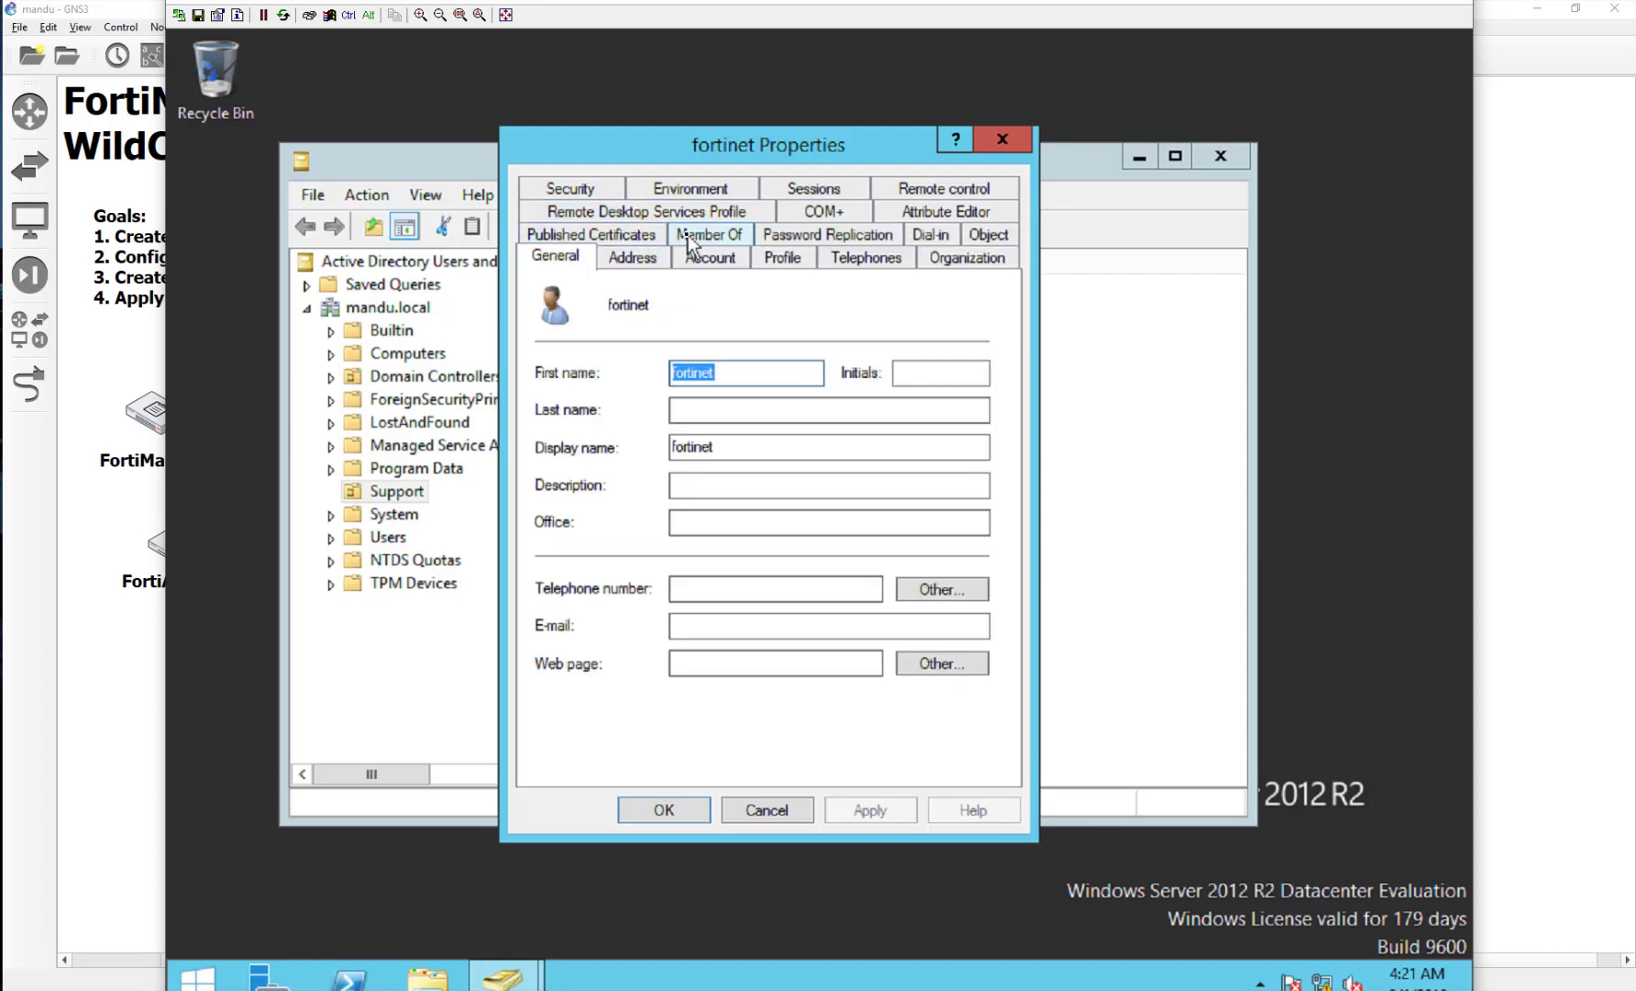
left_click(690, 237)
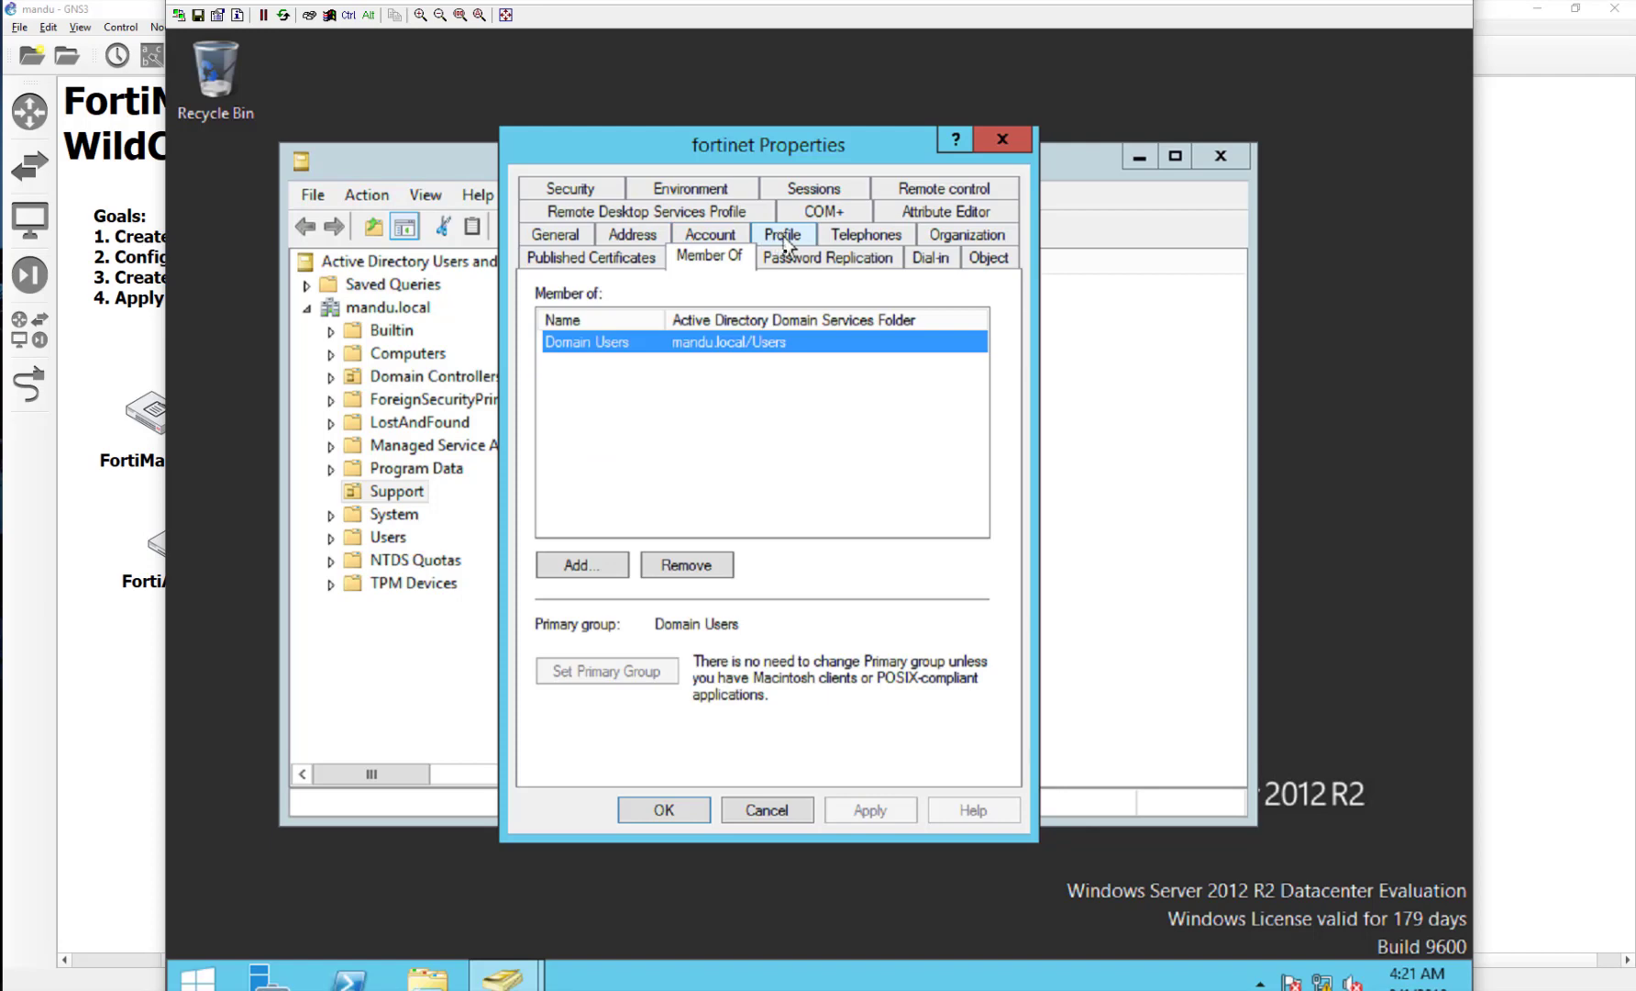
left_click(786, 258)
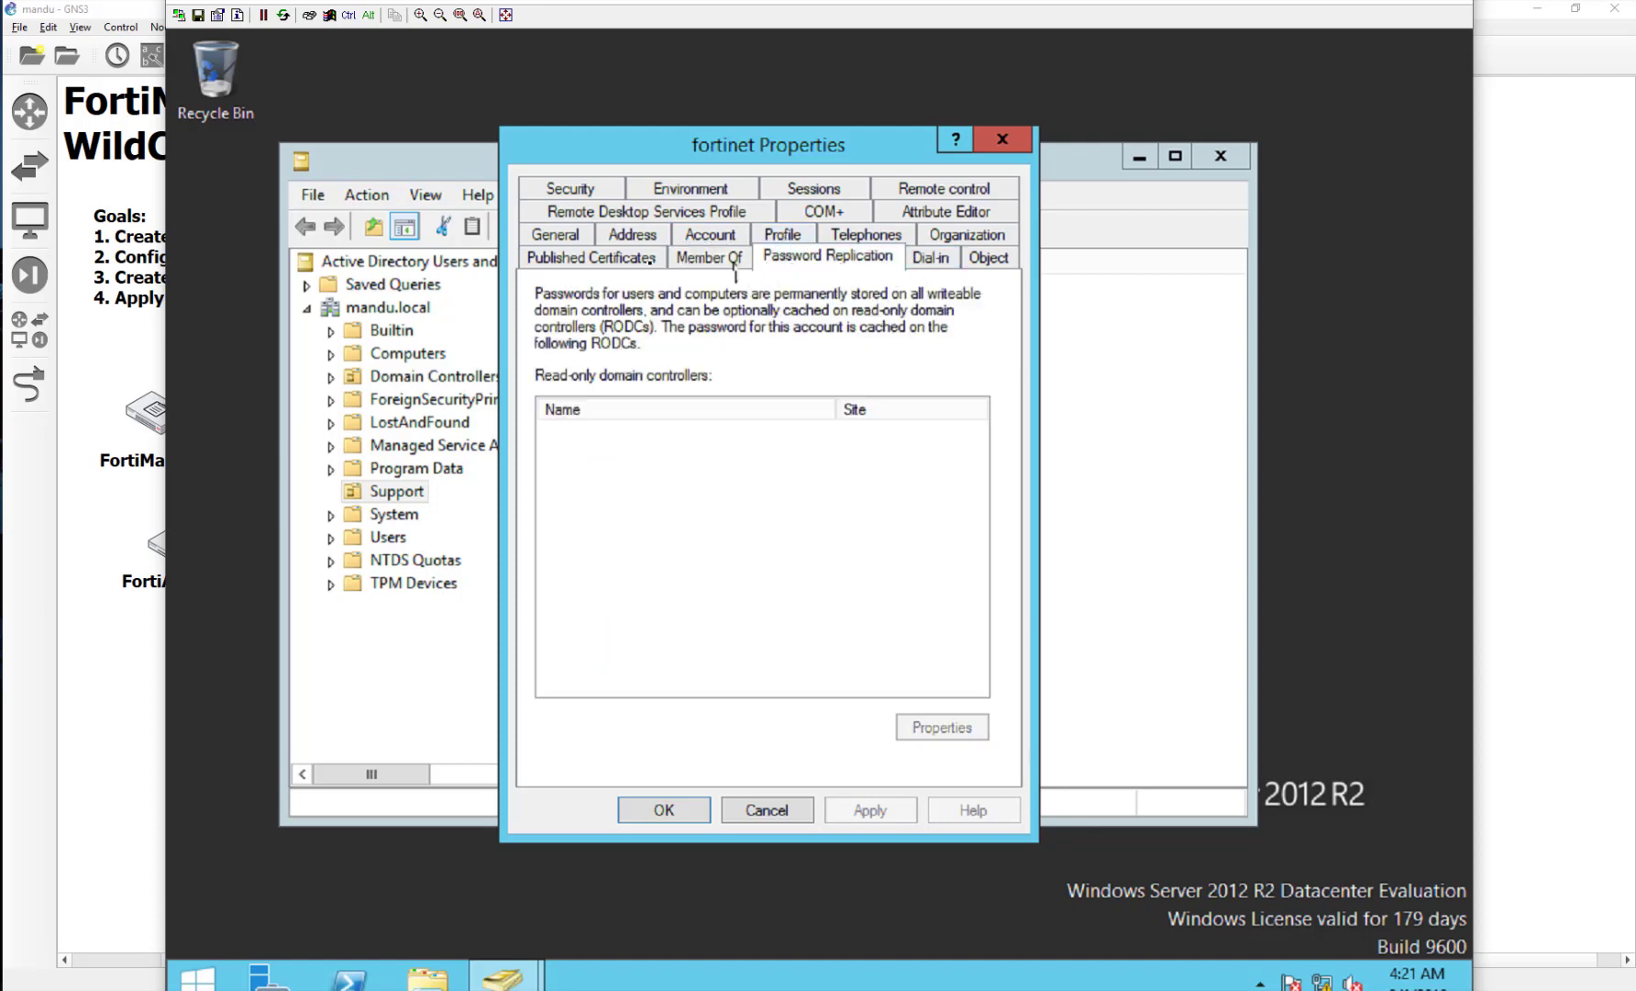
left_click(649, 262)
left_click(992, 260)
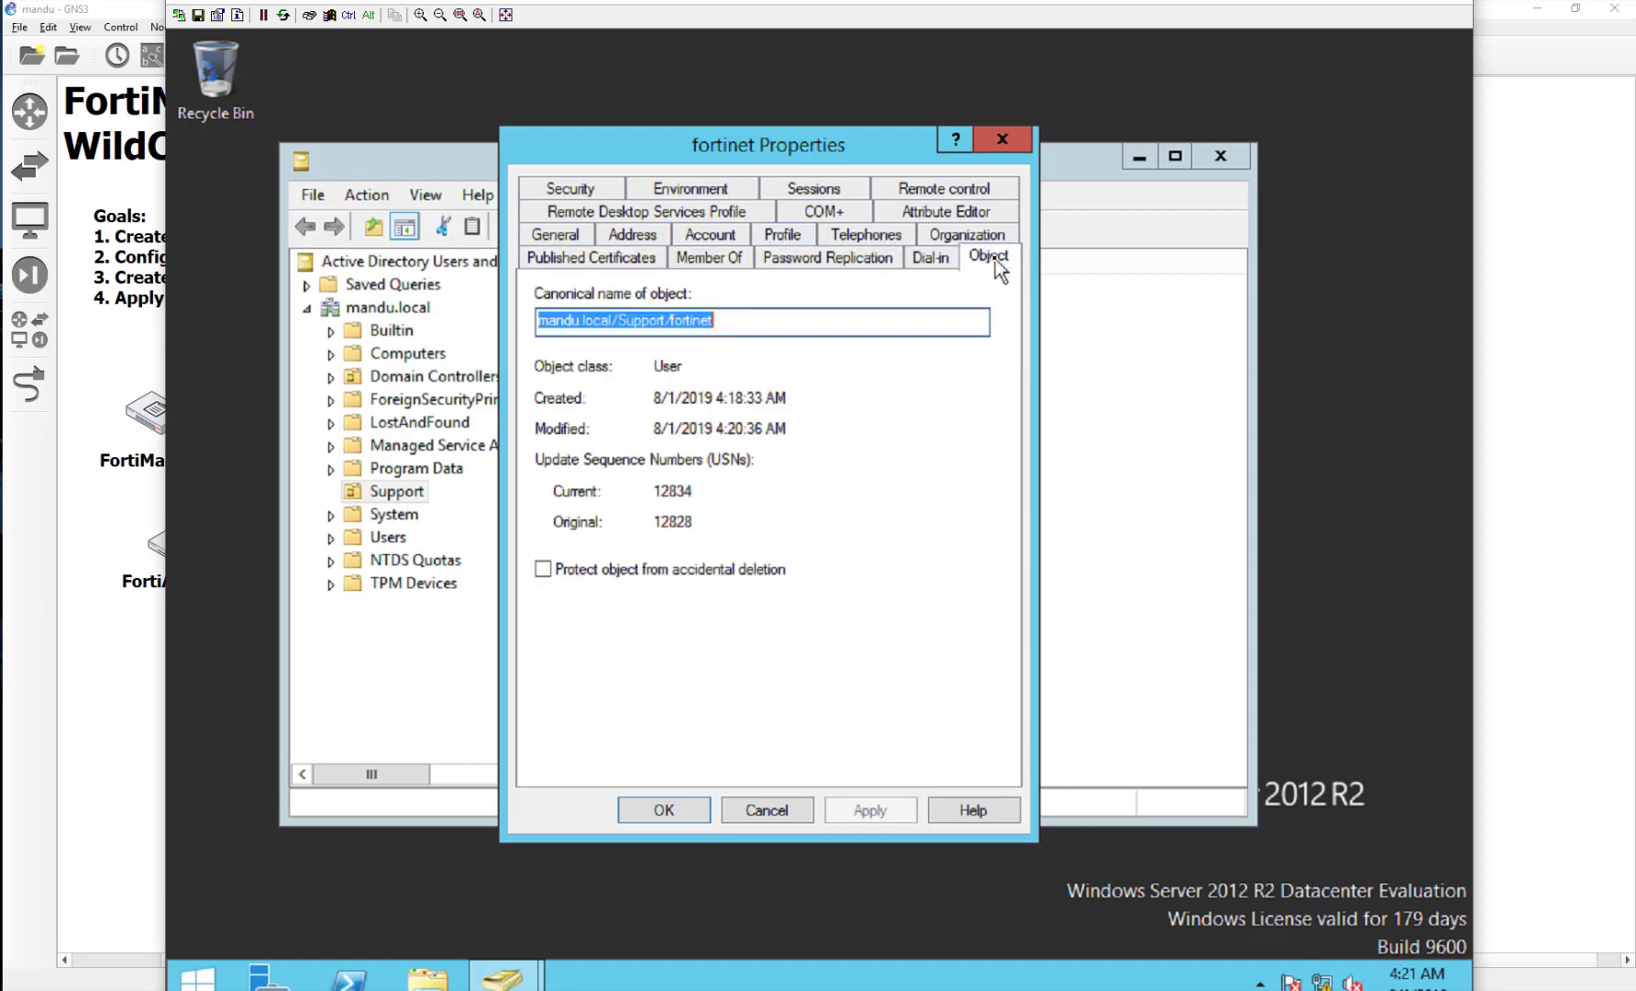
left_click(950, 259)
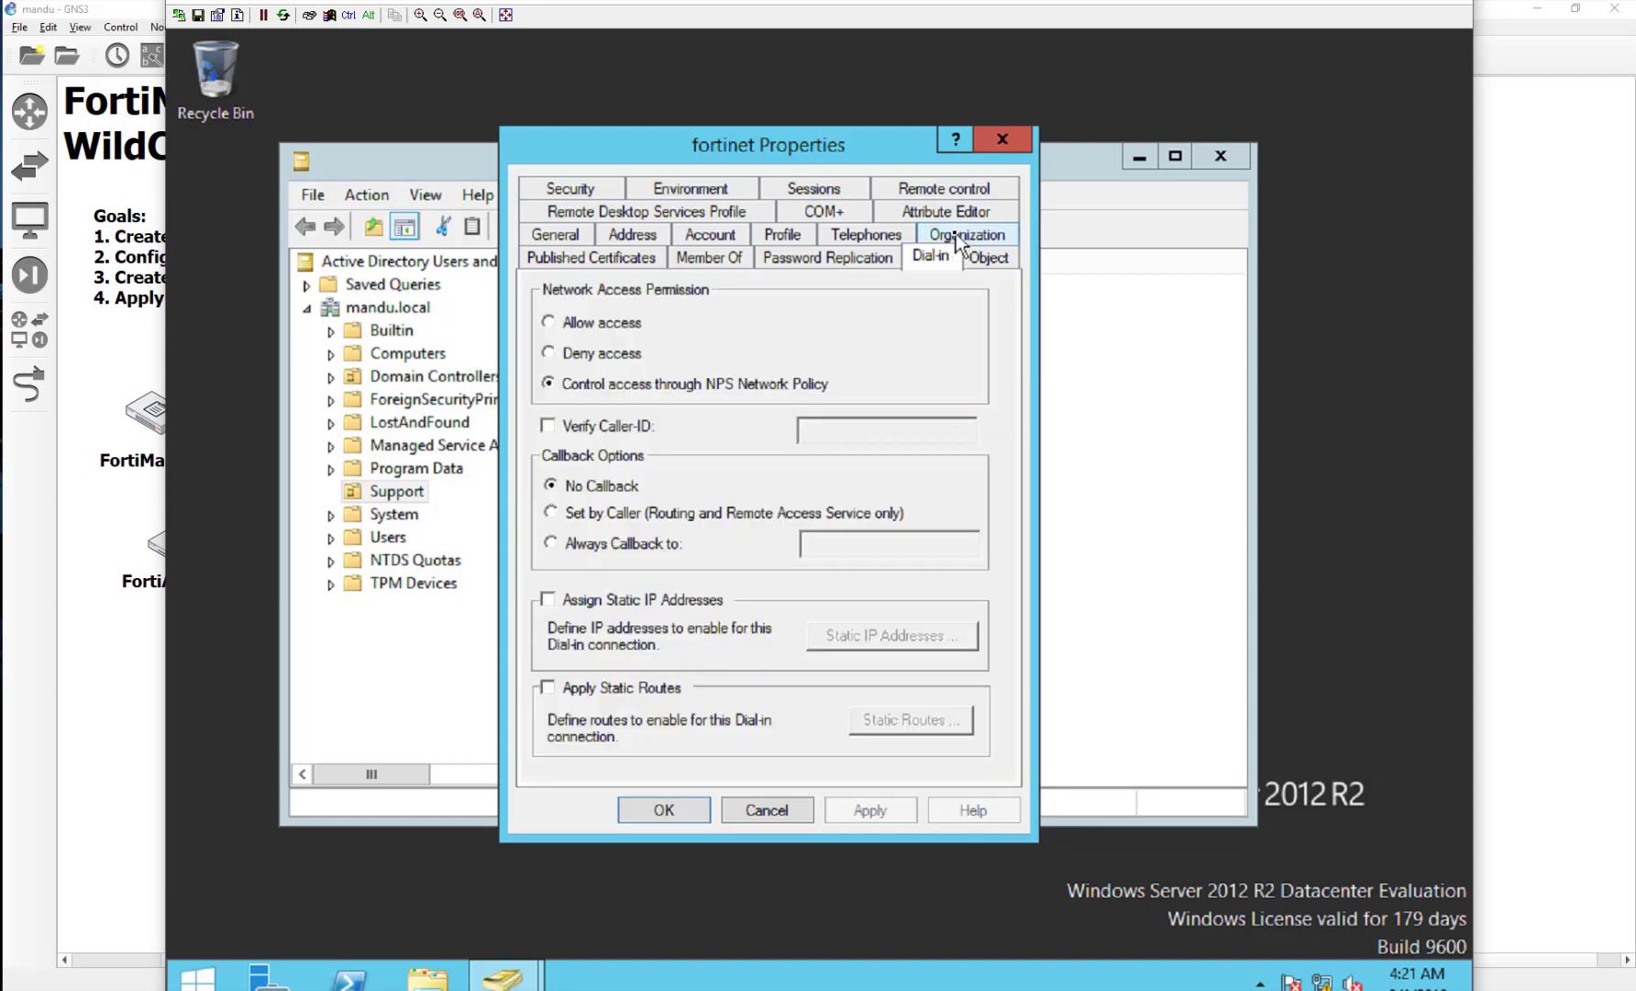
Step: In Attribute Editor, view distinguishedName and copy CN=fortinet,OU=Support,DC=mandu,DC=local
left_click(956, 216)
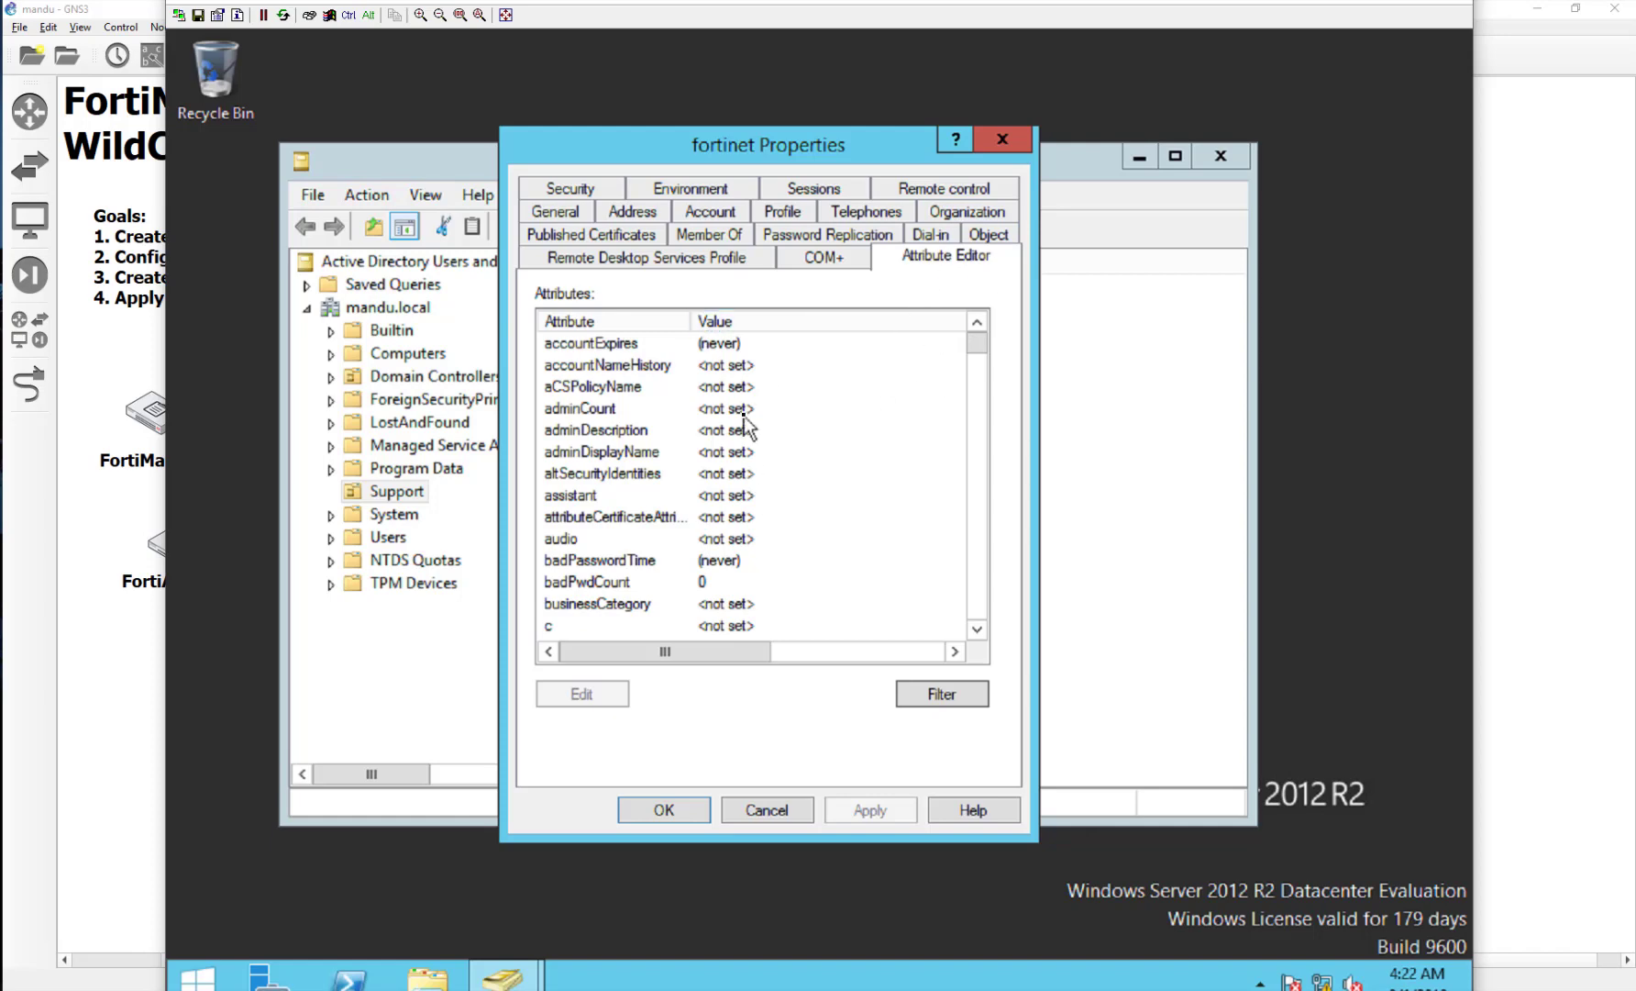
scroll(745, 427, "down", 6)
scroll(745, 427, "up", 1)
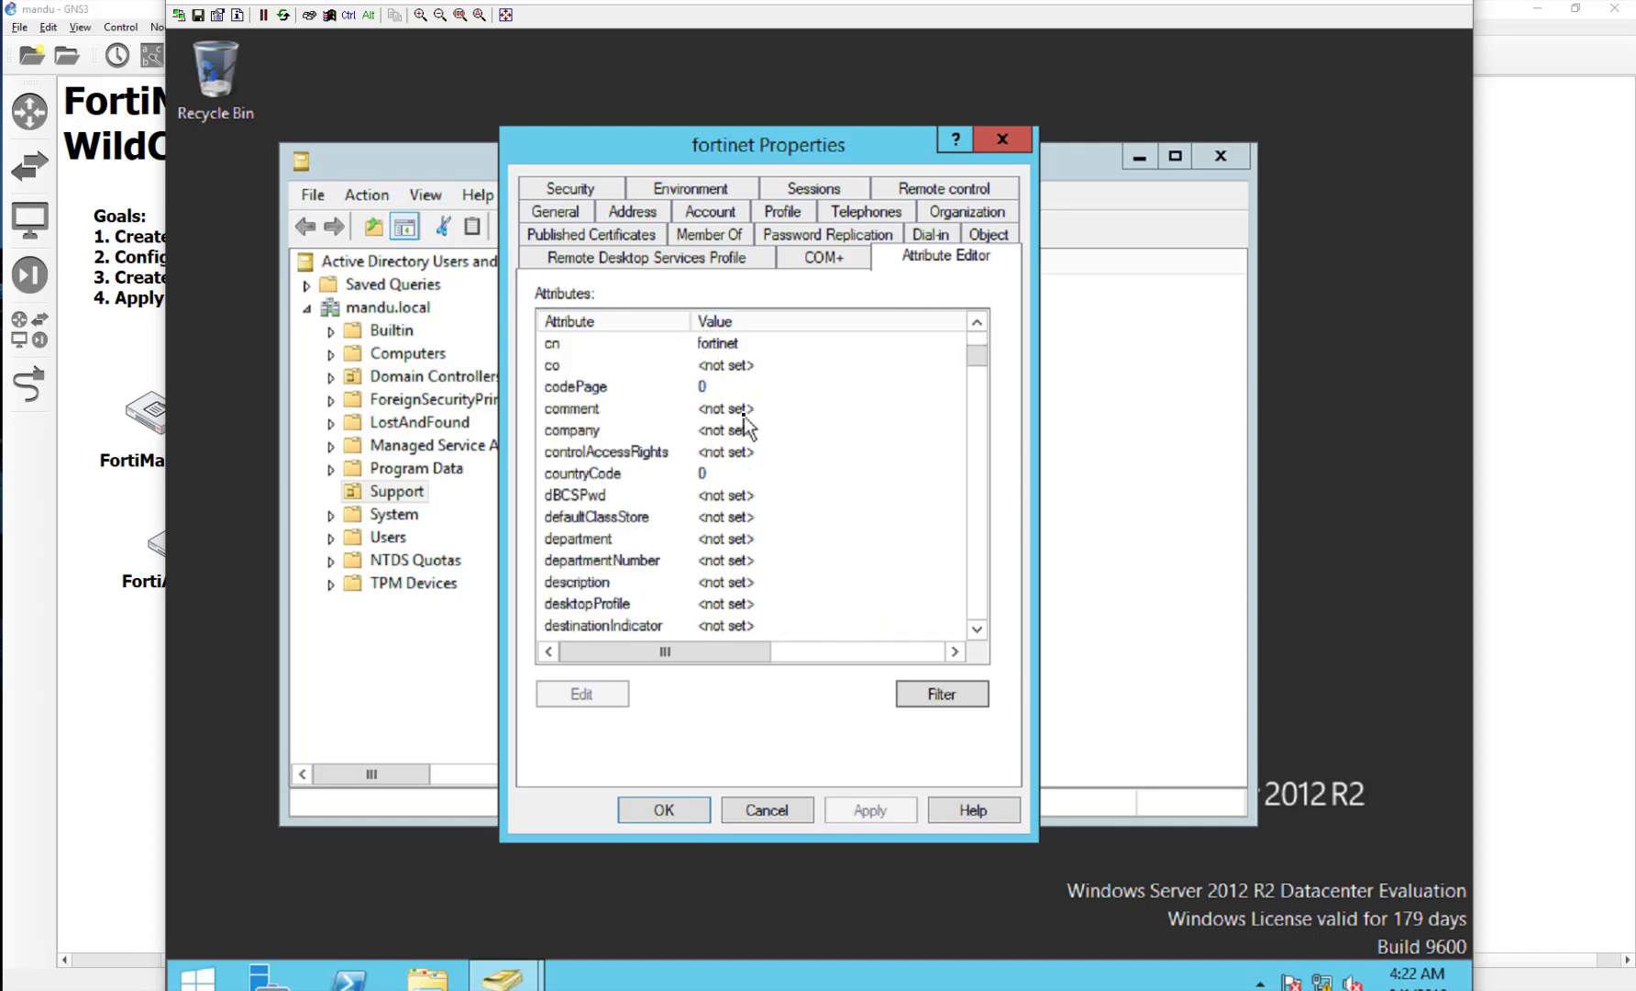
scroll(744, 418, "down", 1)
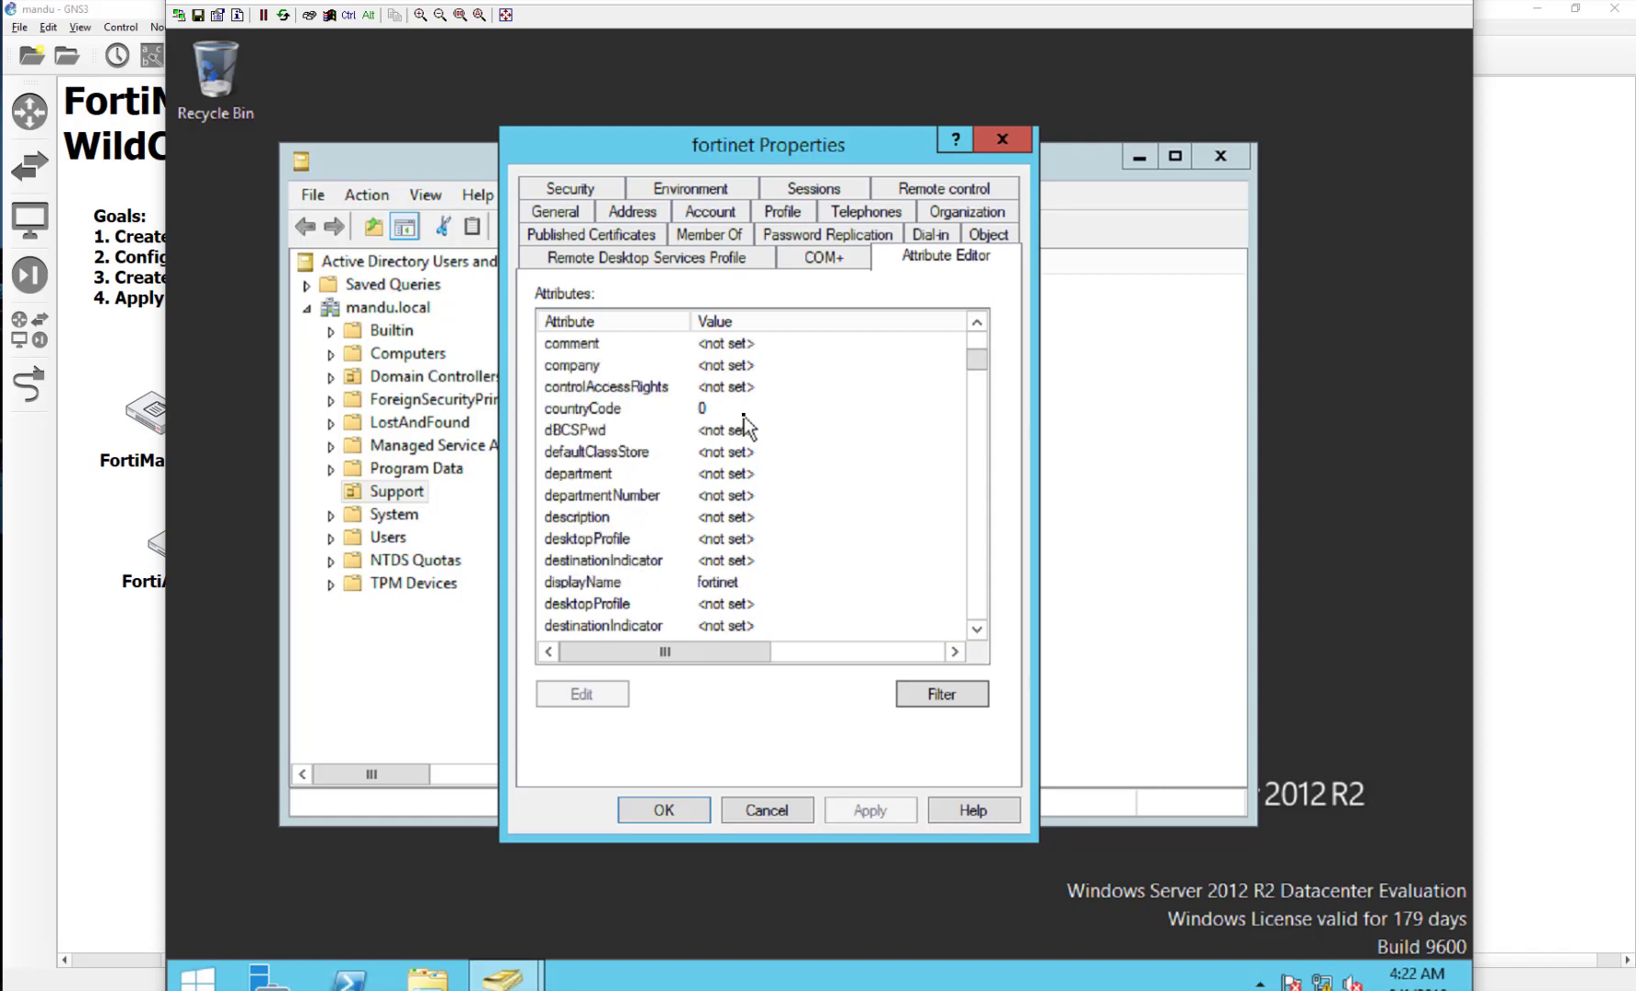
scroll(744, 415, "down", 1)
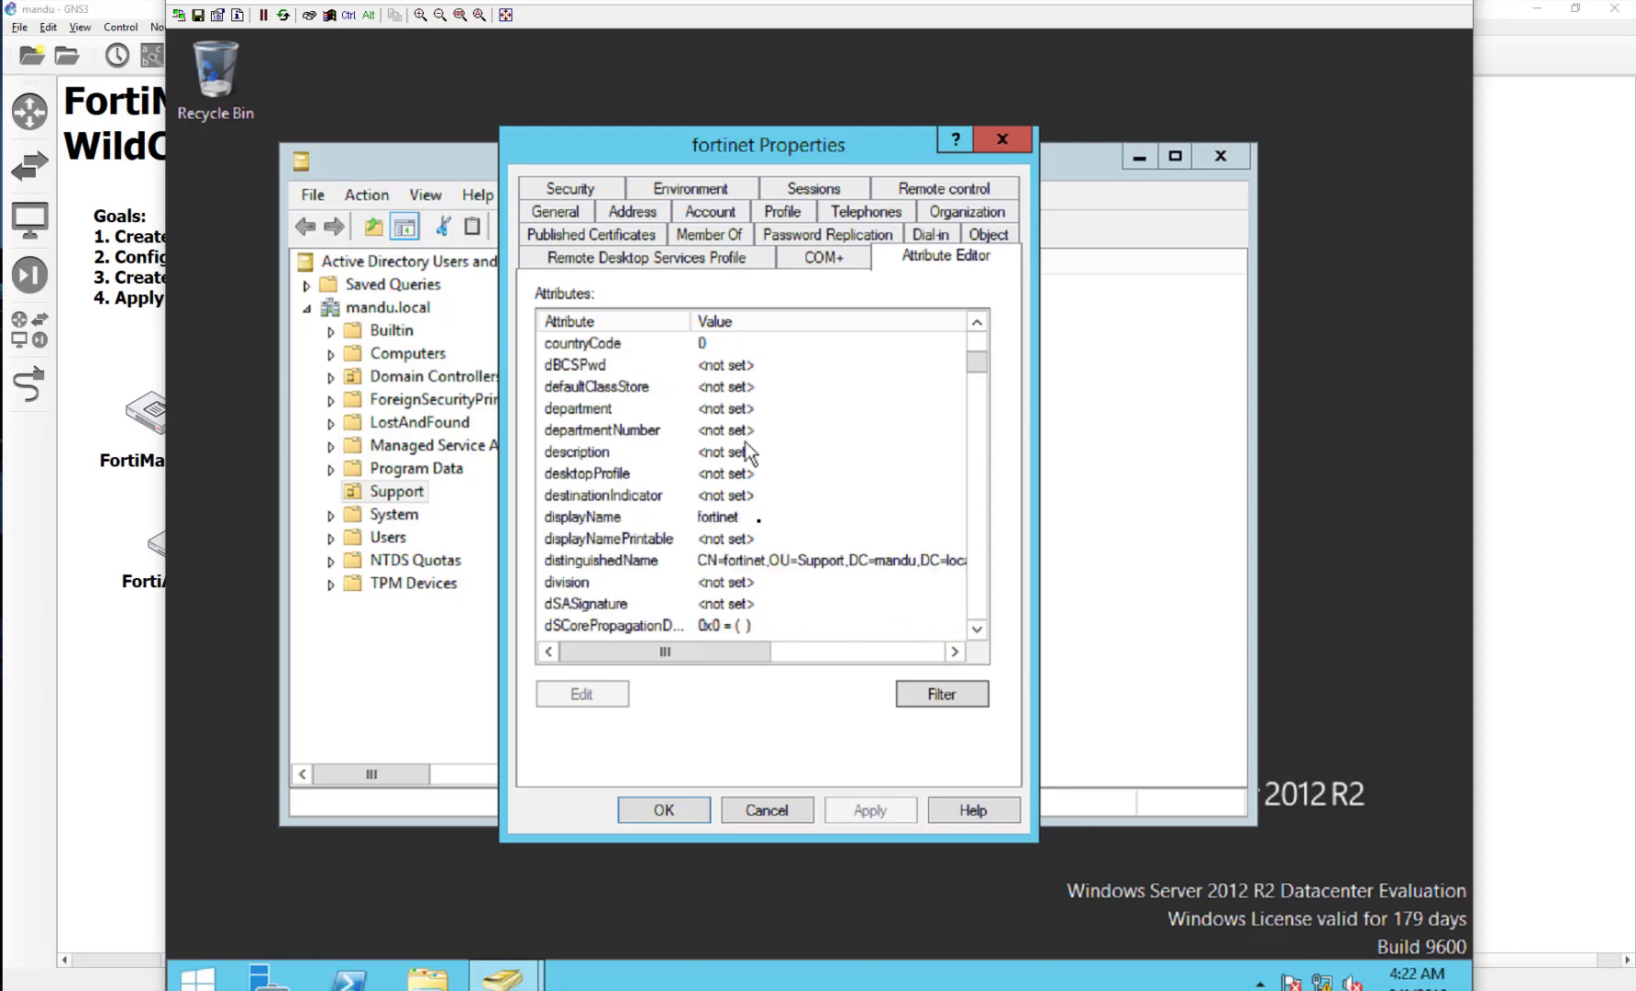
left_click(761, 559)
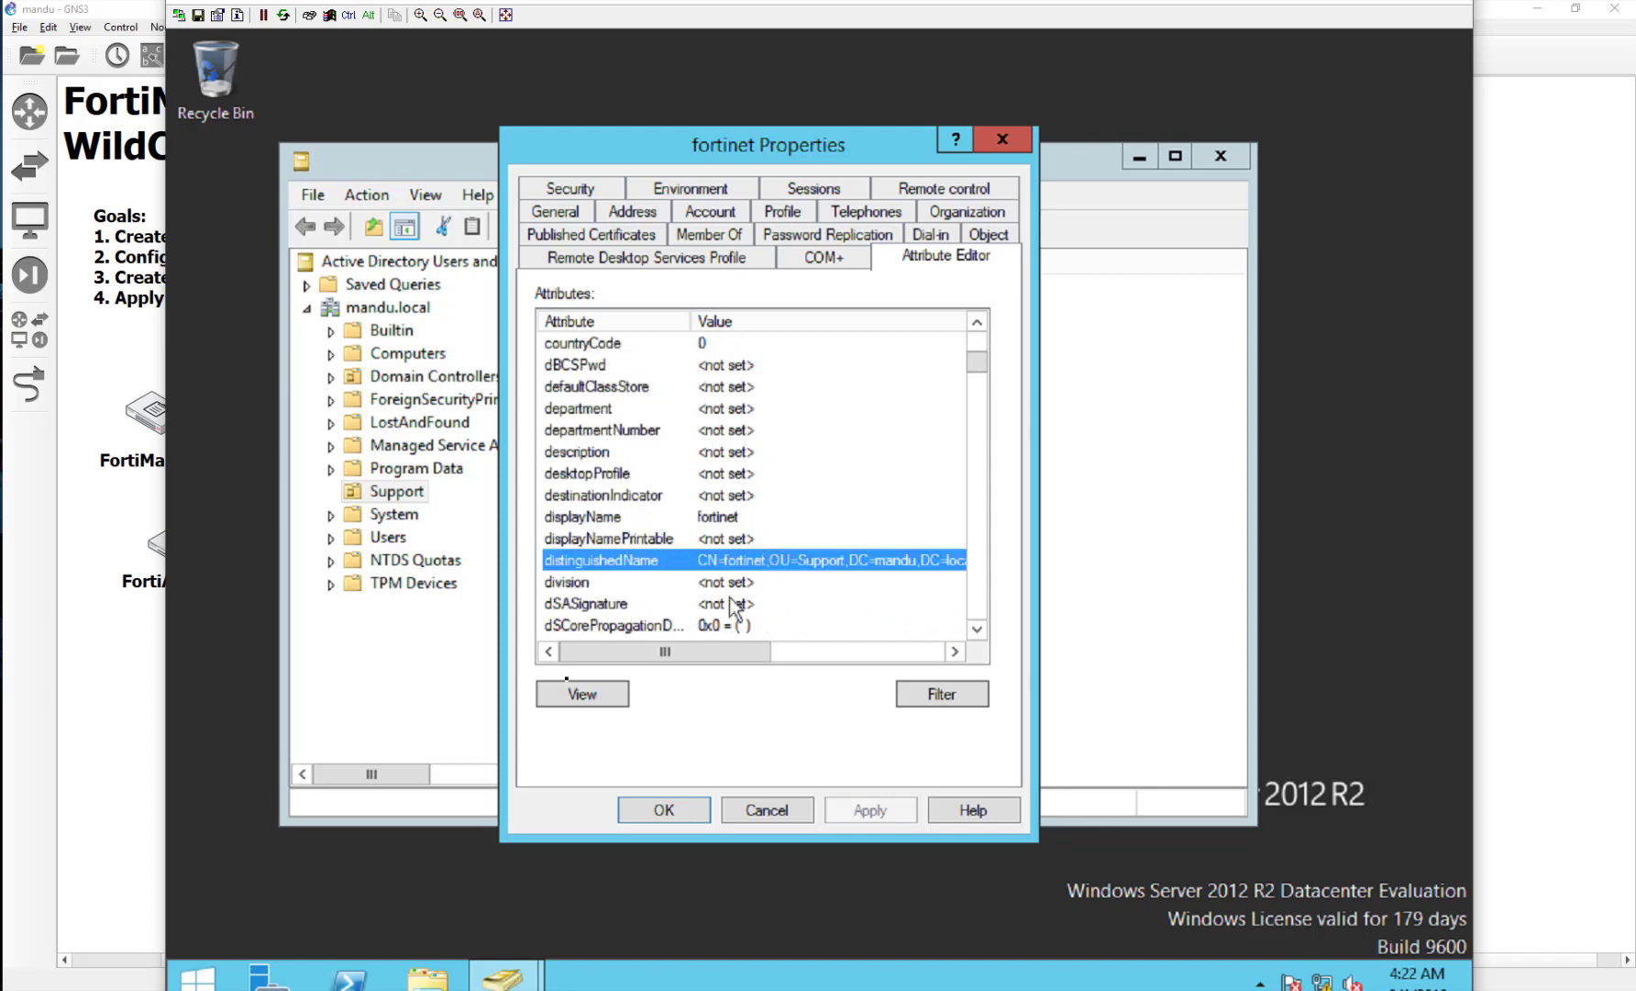
left_click(576, 694)
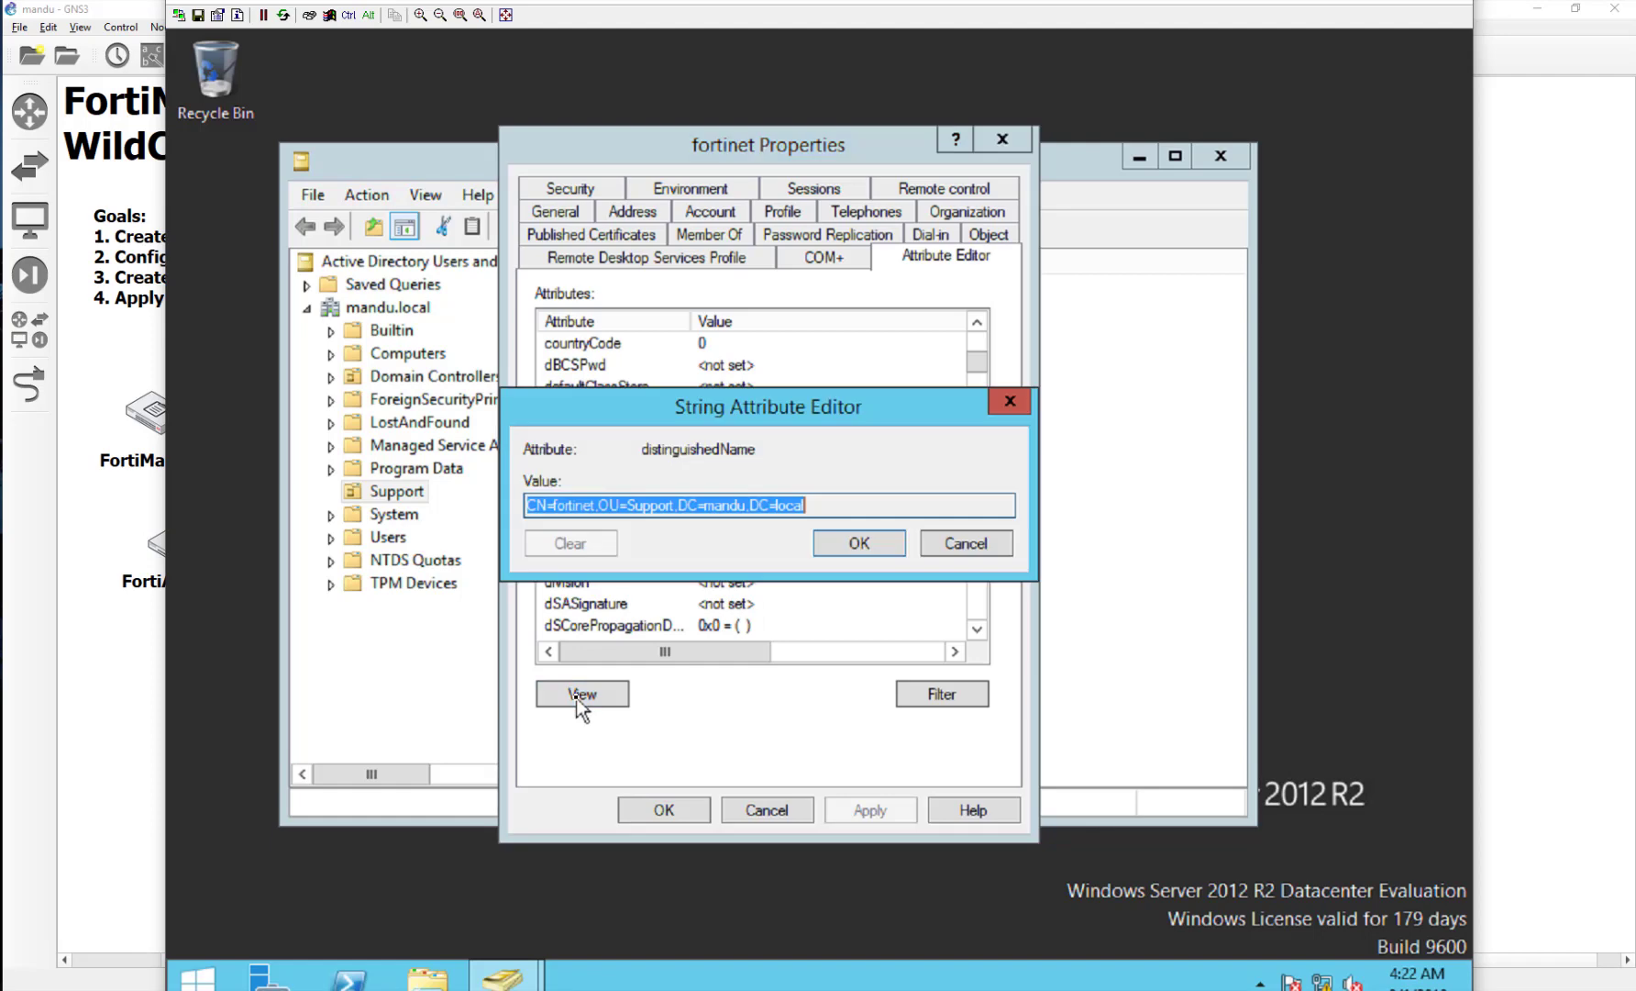
right_click(597, 504)
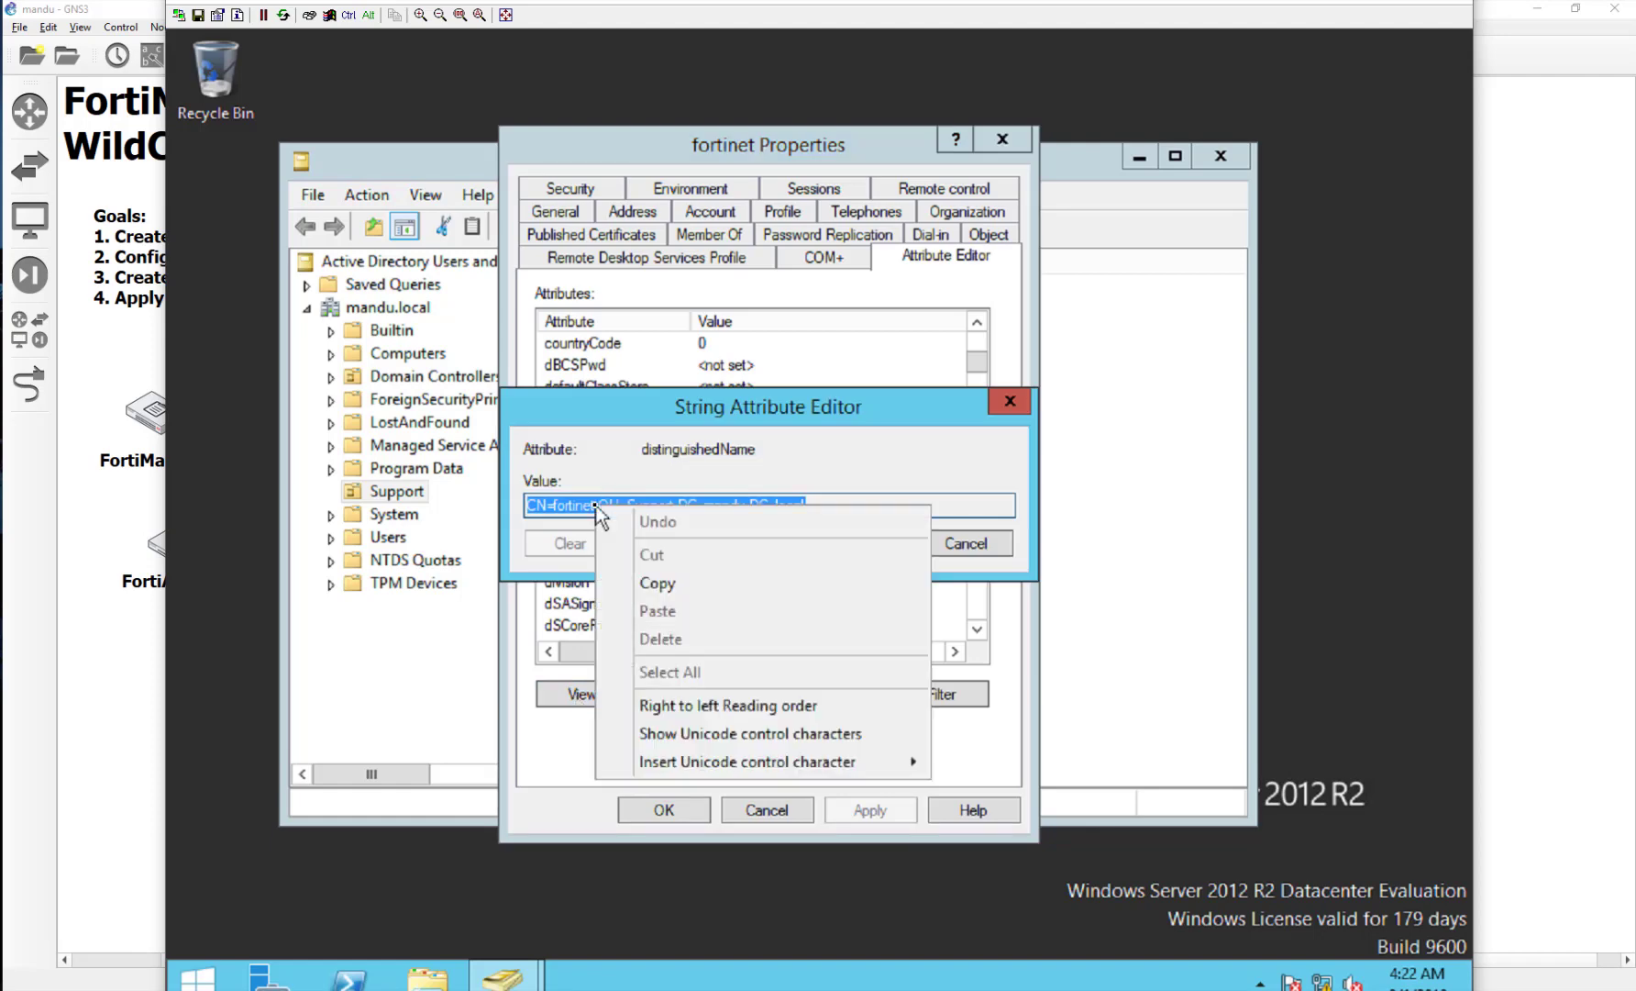
left_click(646, 584)
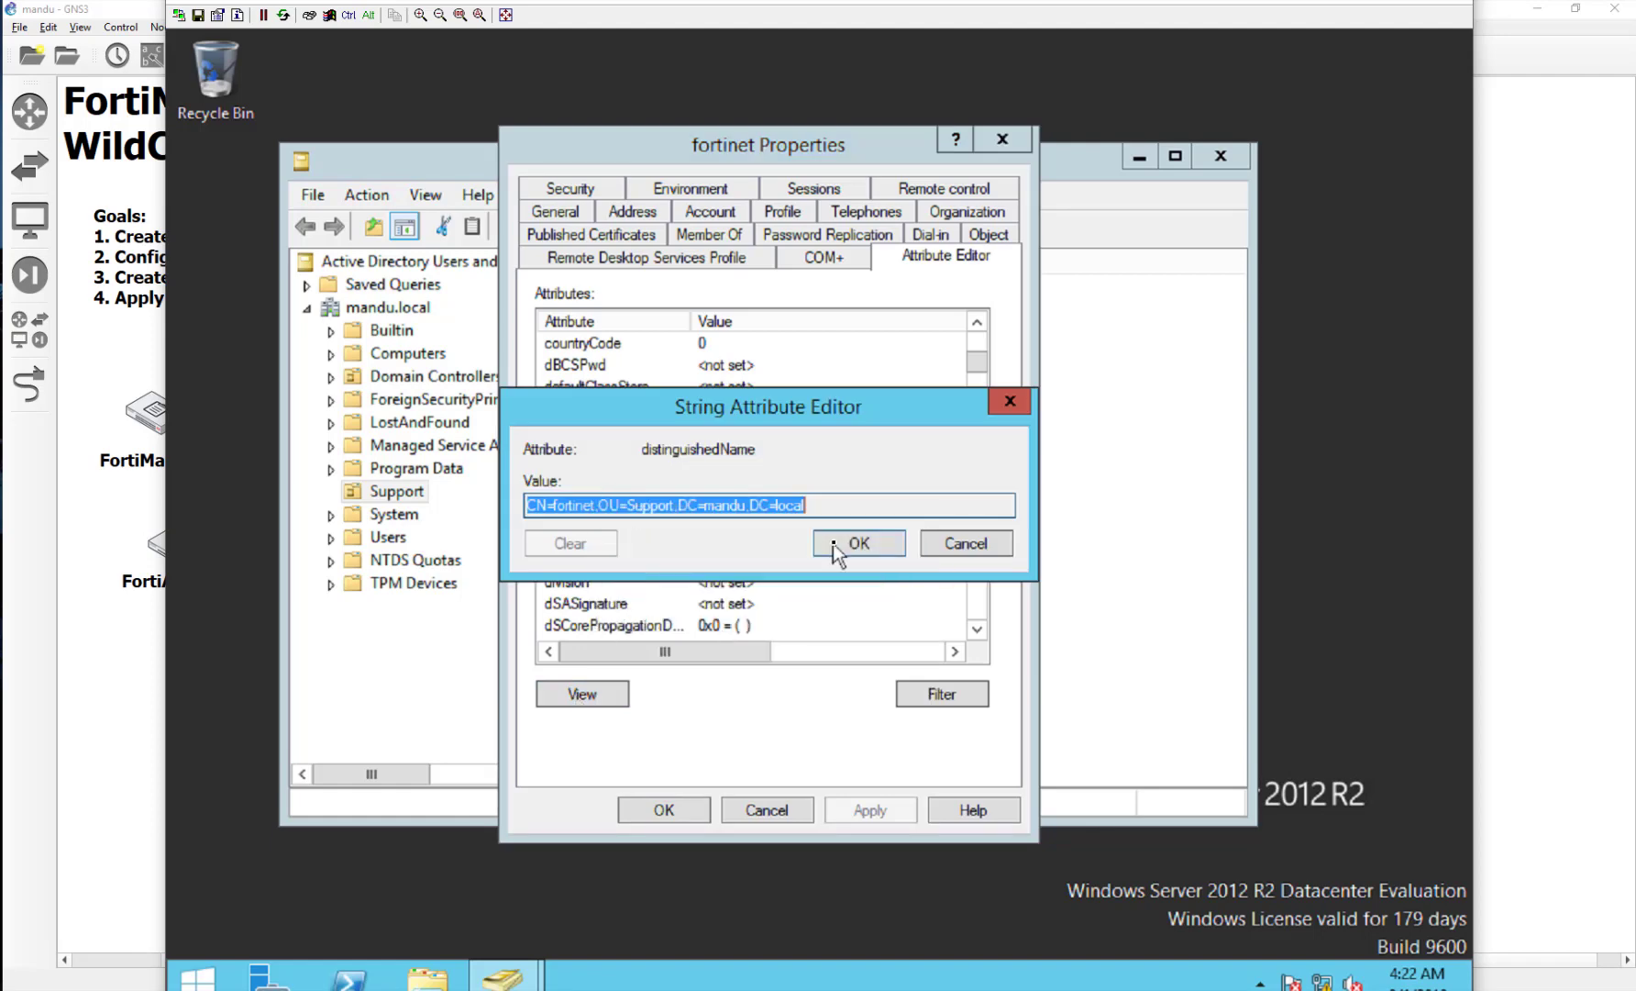
left_click(853, 543)
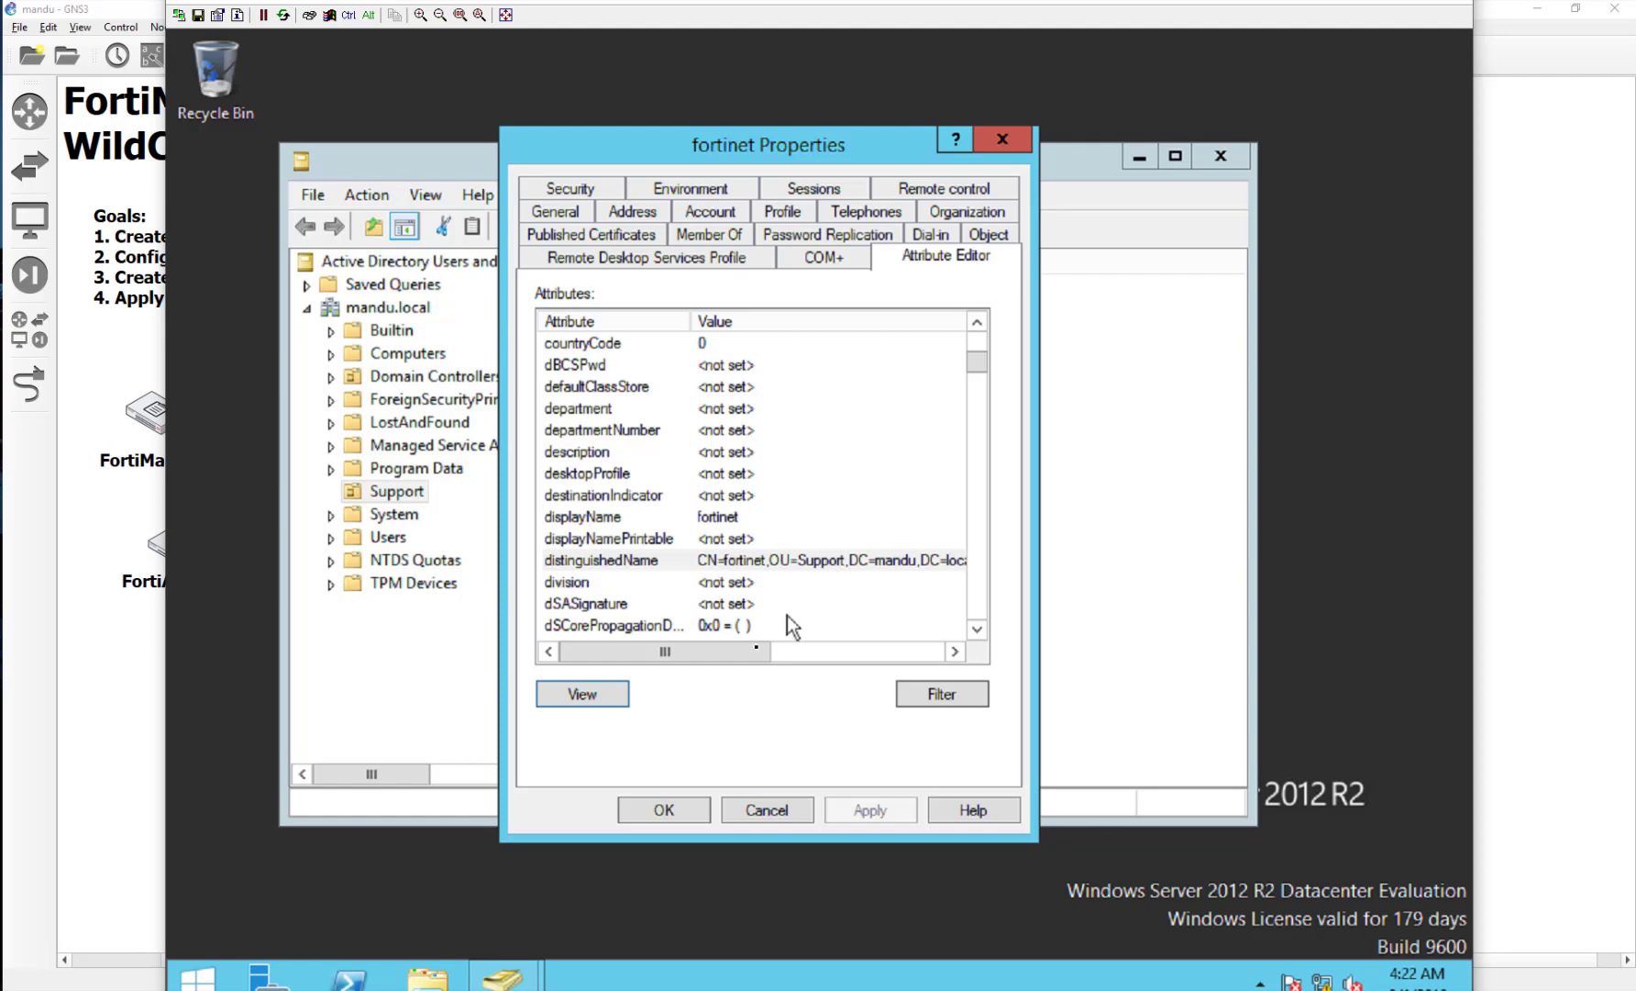
Step: Close fortinet's Properties and open an administrator Command Prompt
left_click(689, 813)
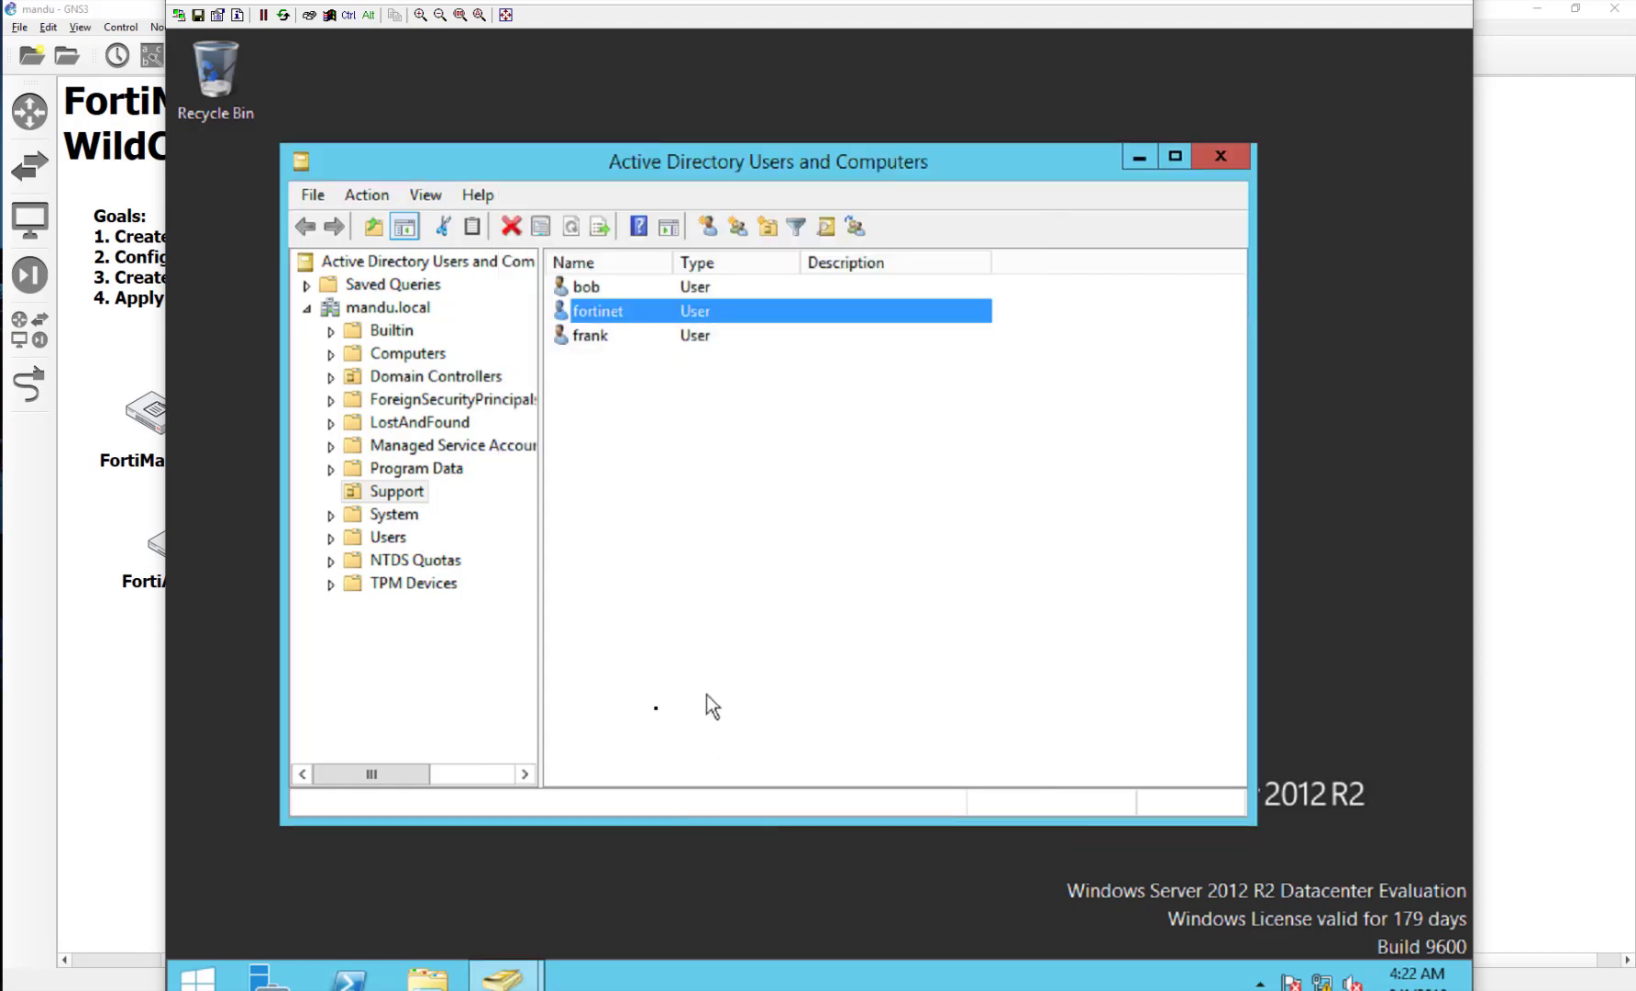
left_click(204, 976)
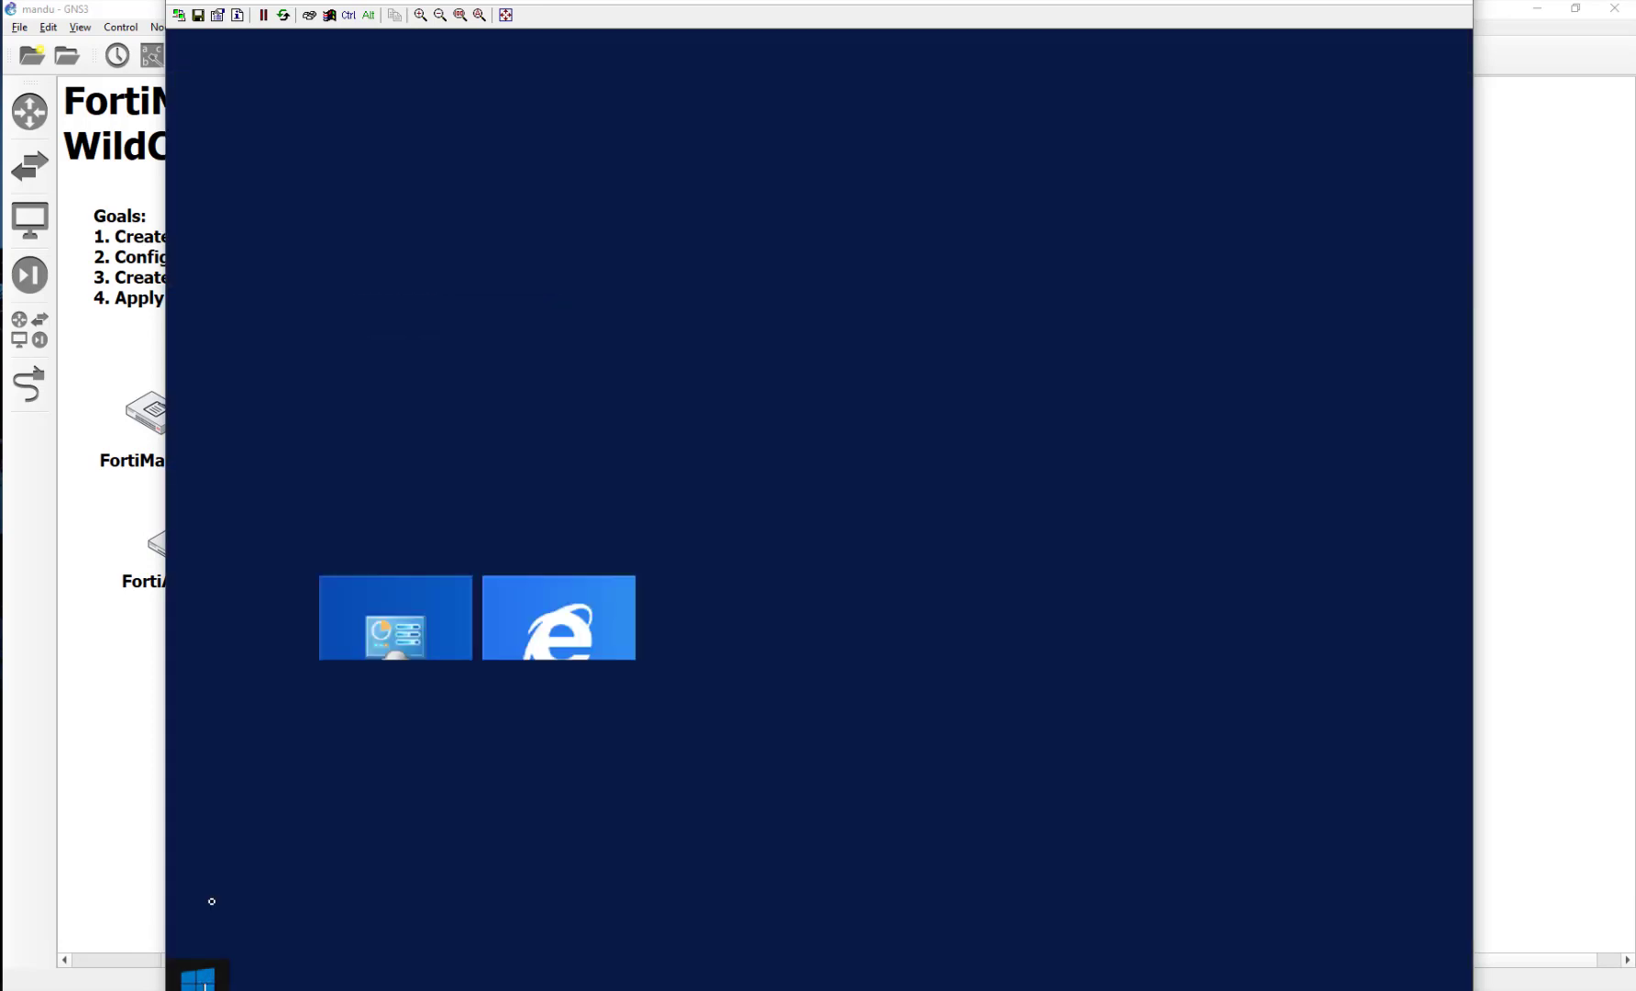
key("super+s")
key("Escape")
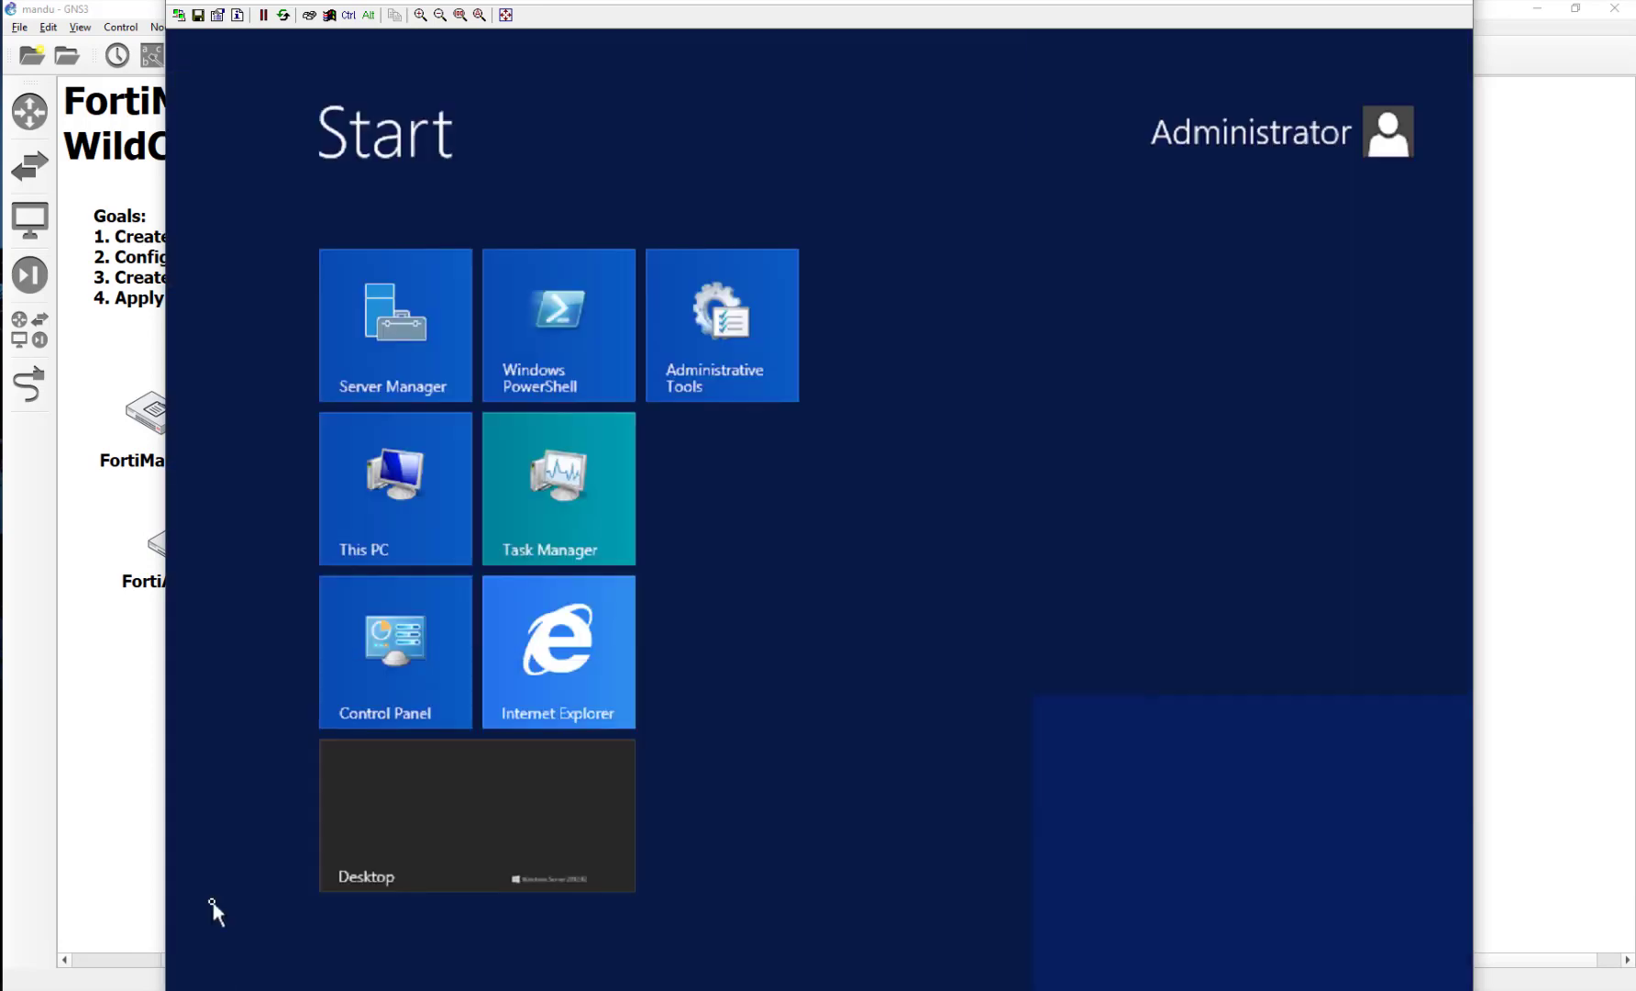
key("super+x")
key("a")
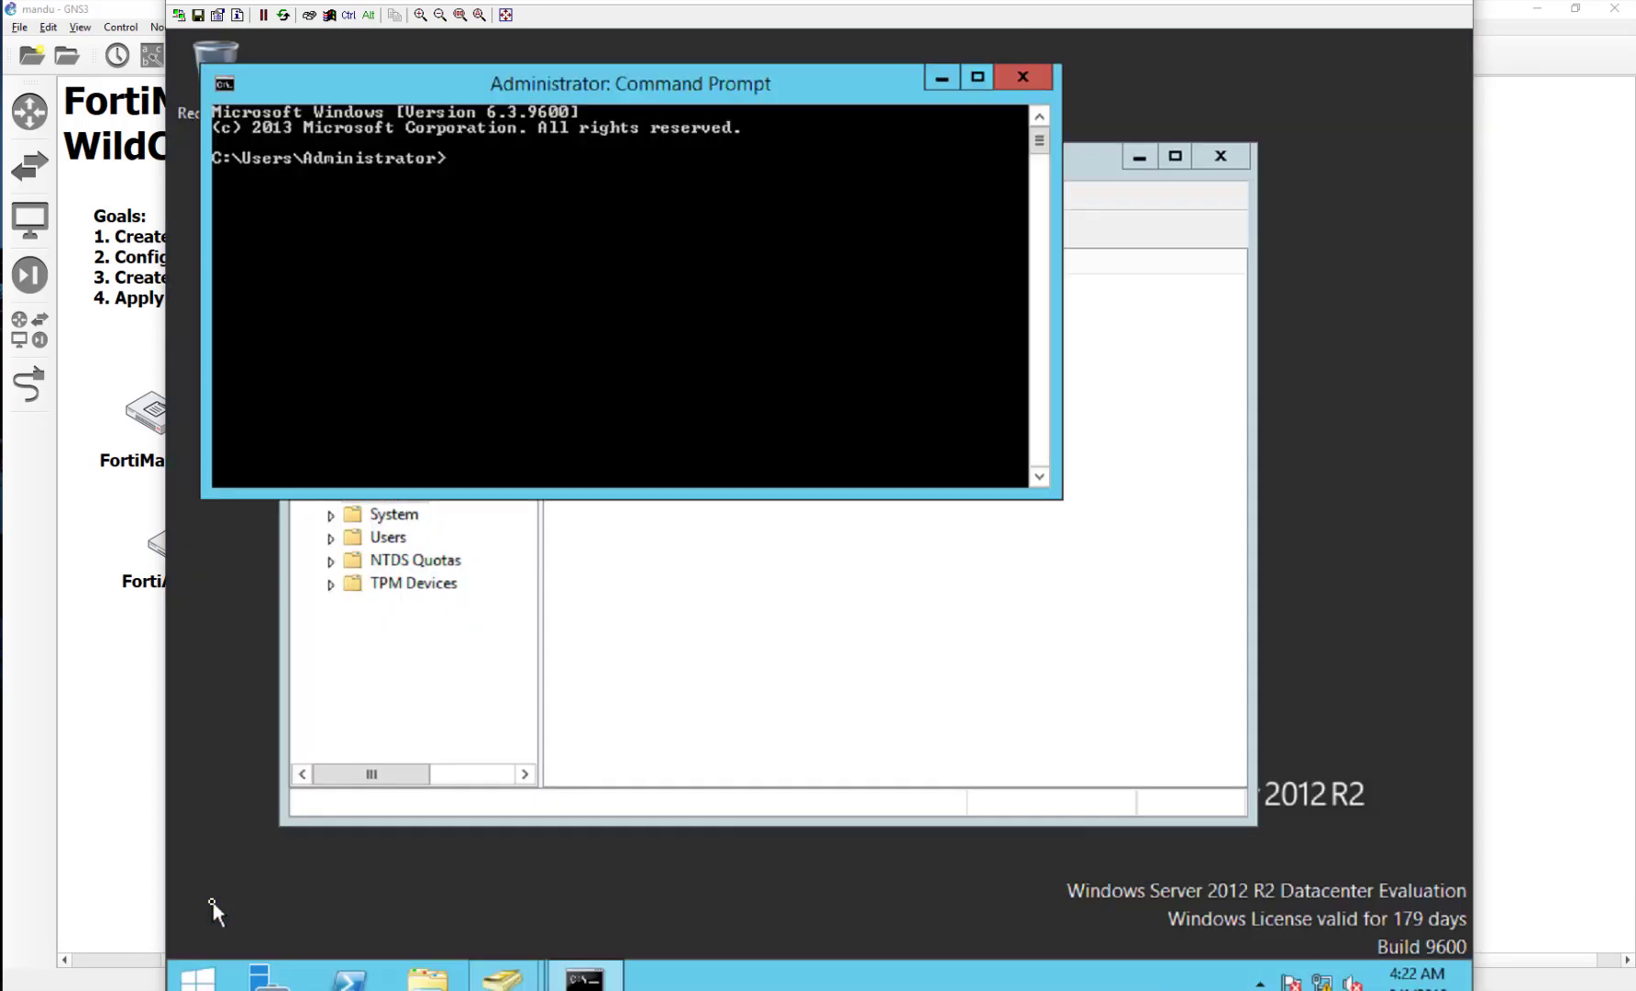
Step: Run 'dsquery user -name fortinet' to confirm the DN, then close Command Prompt
type("dsquery")
key("Return")
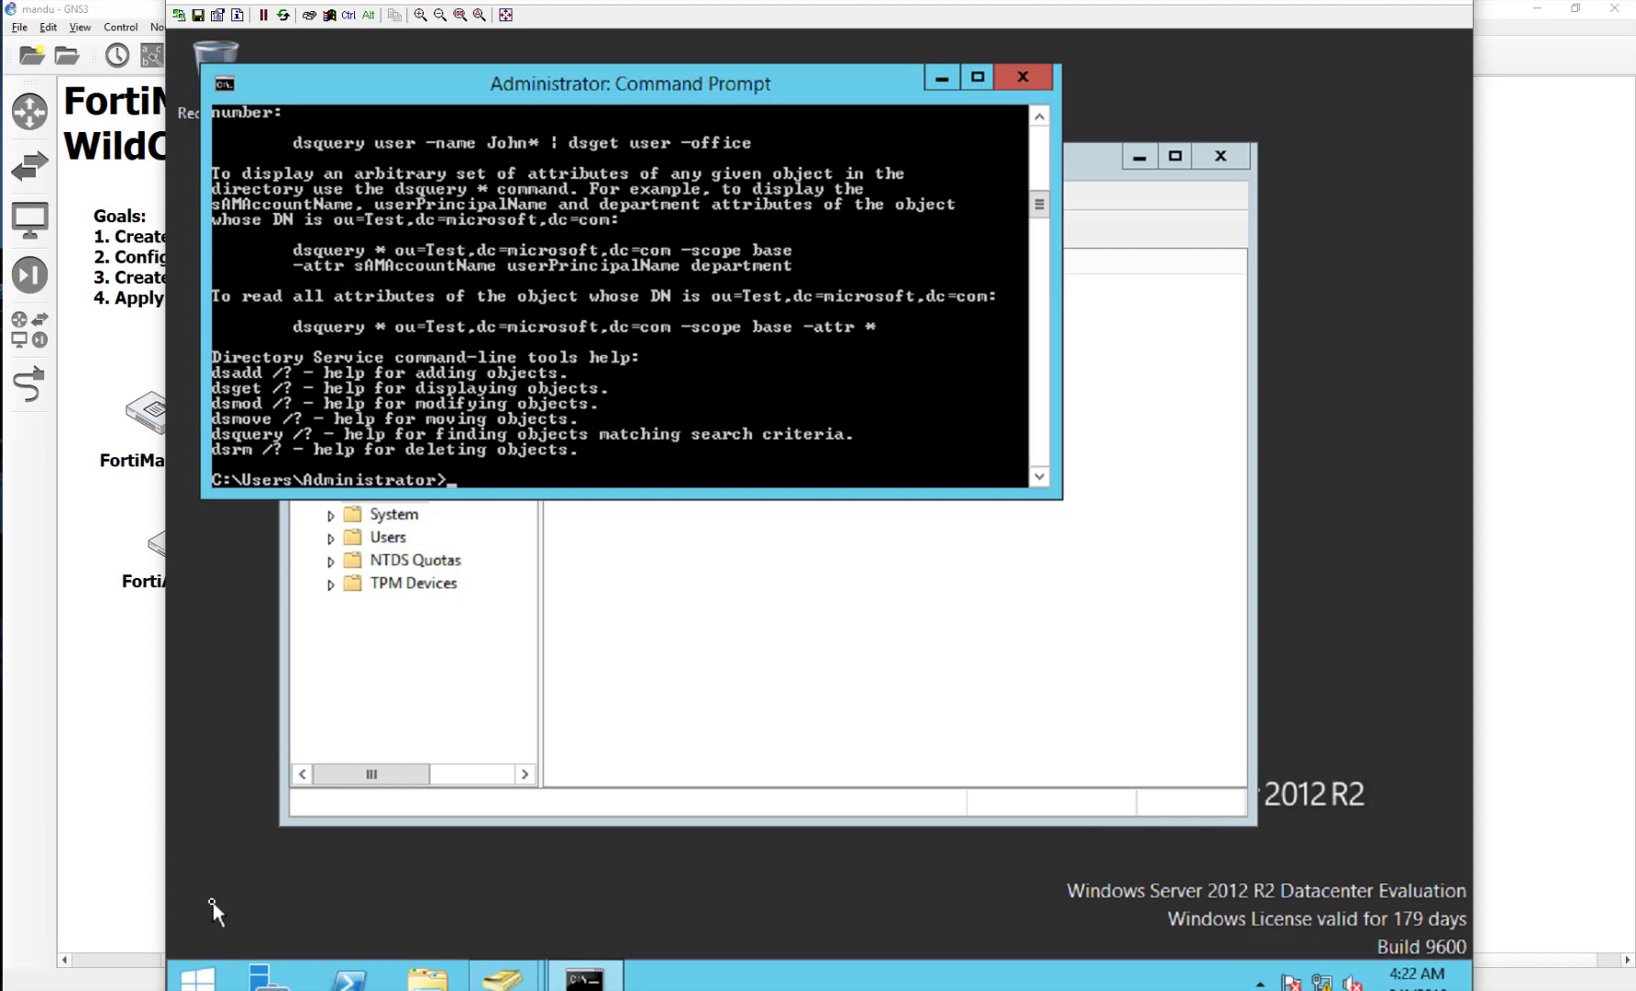
type("dsquery user -name fortinet")
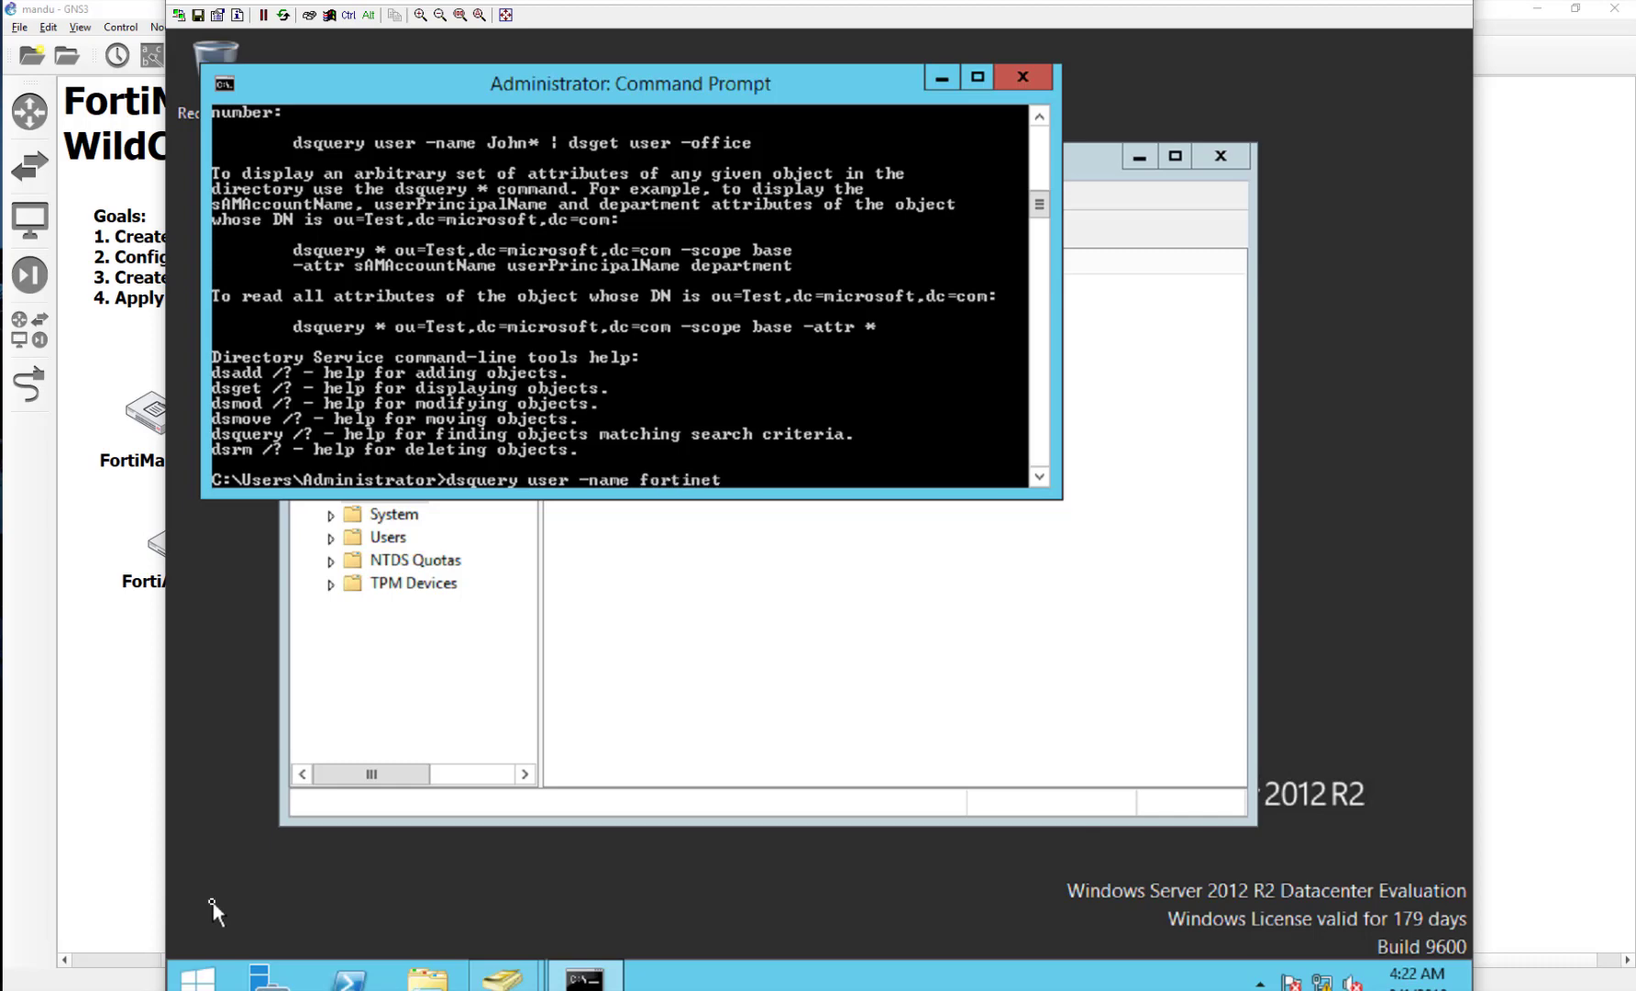
key("Return")
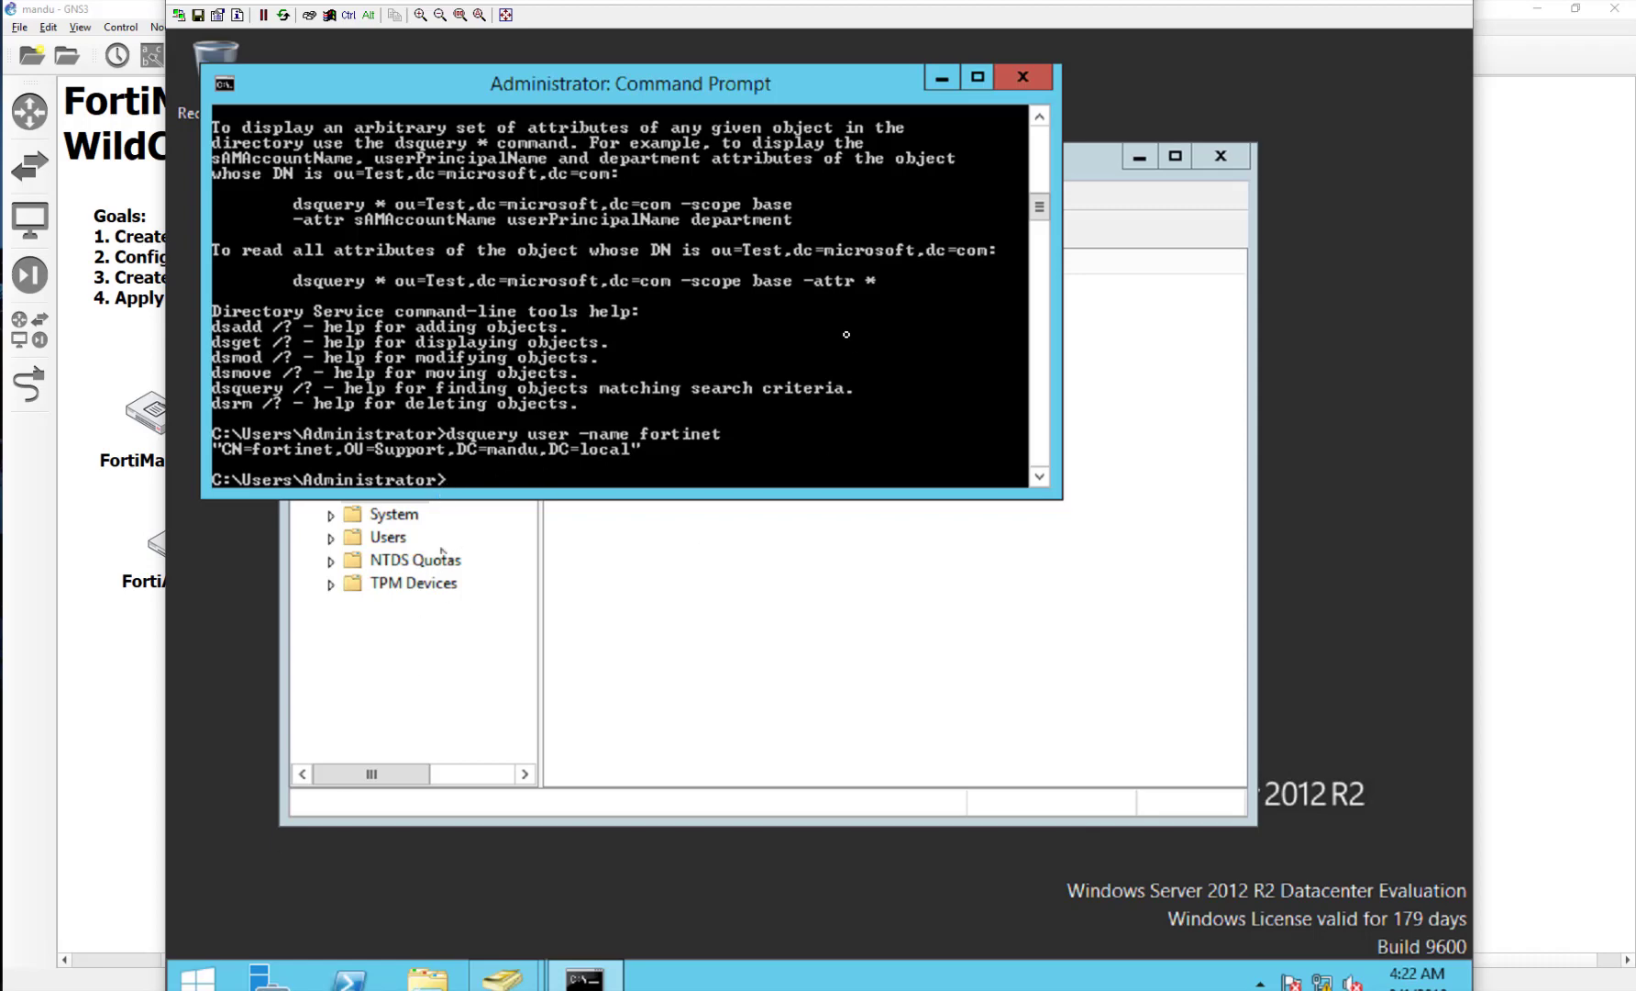
left_click(1025, 73)
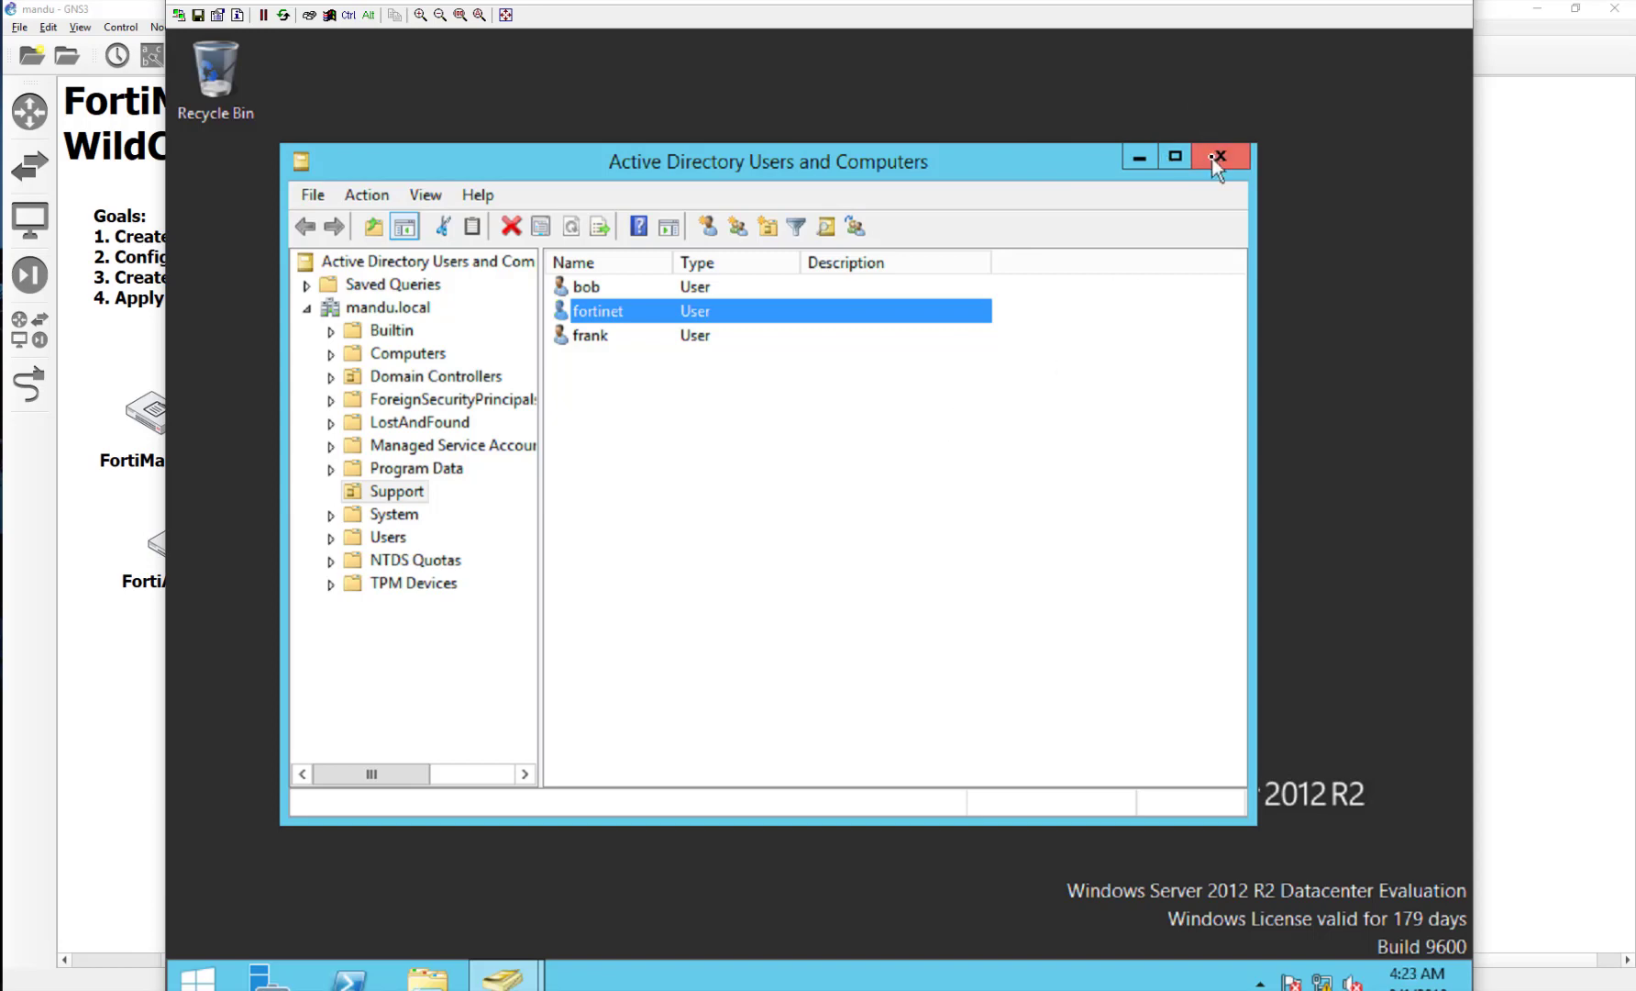
Step: Close Active Directory Users and Computers and launch Internet Explorer stretched to full height
key("F5")
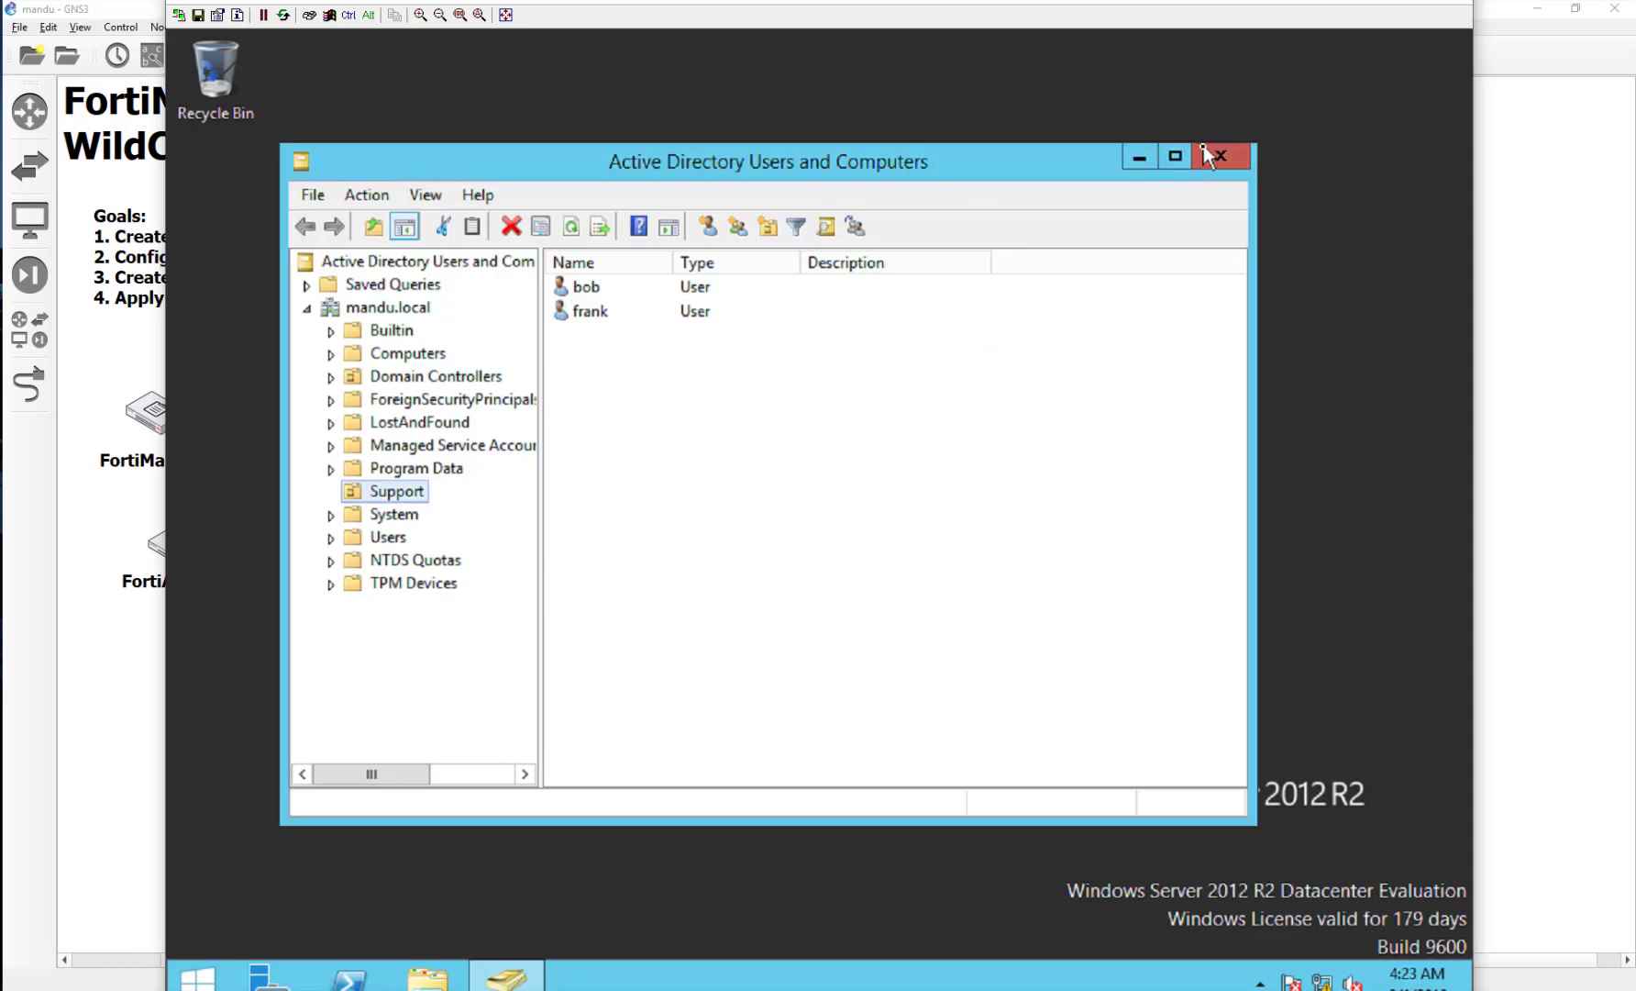
left_click(1205, 149)
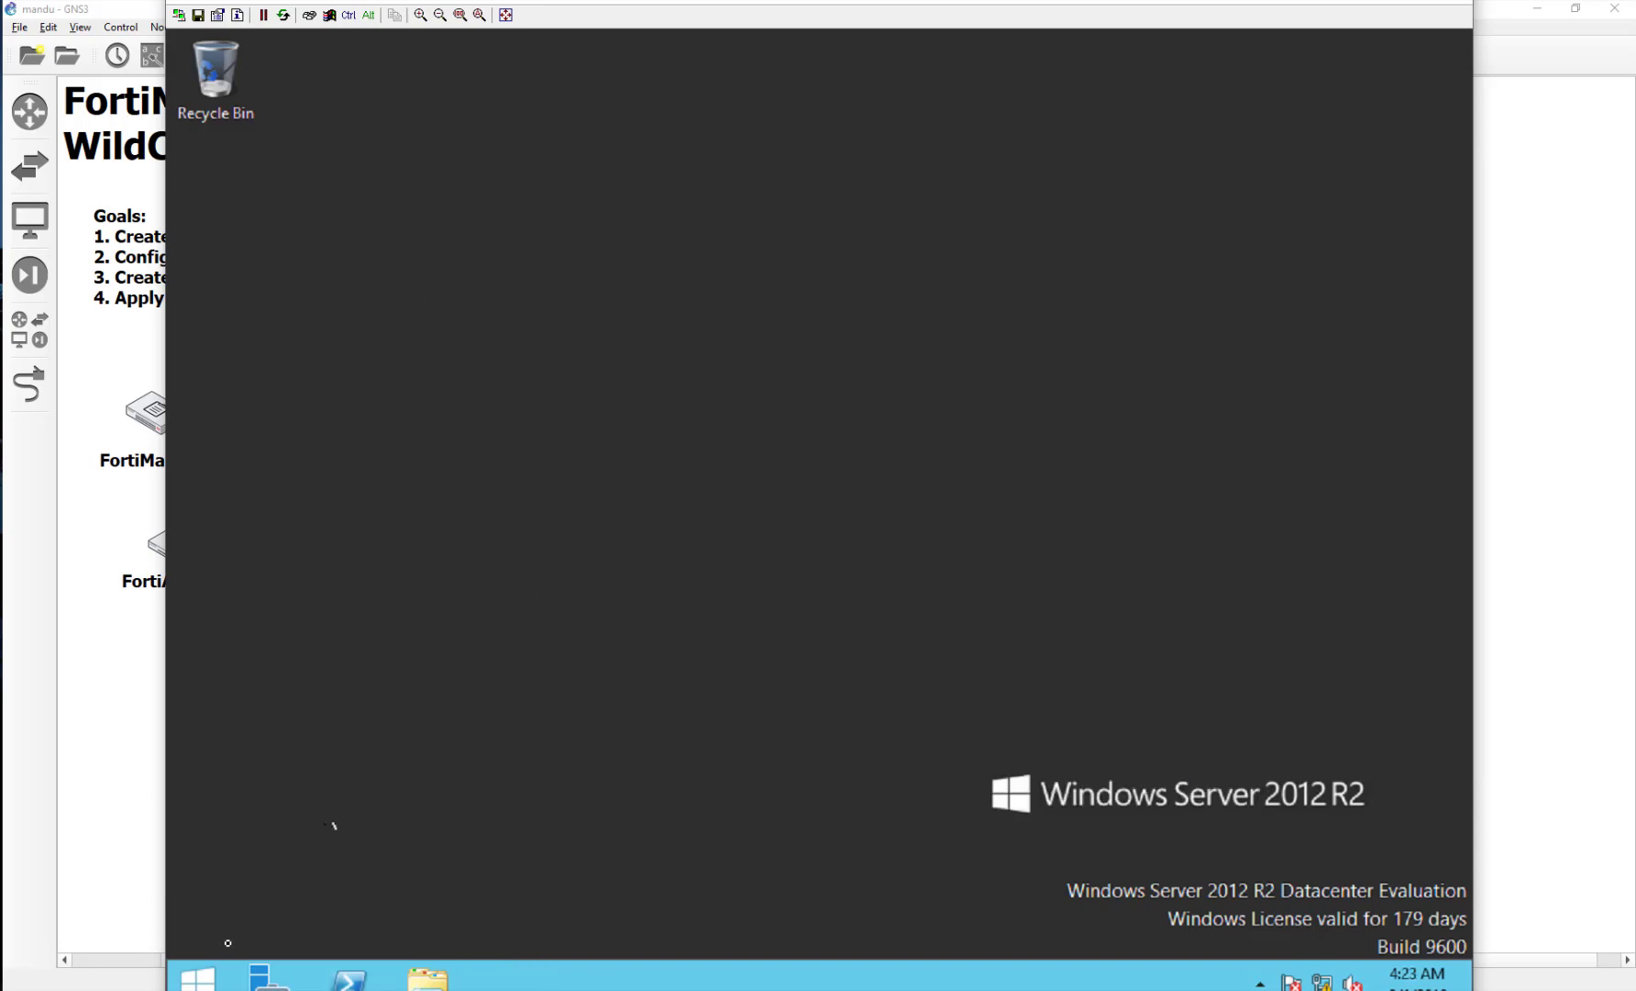
left_click(210, 972)
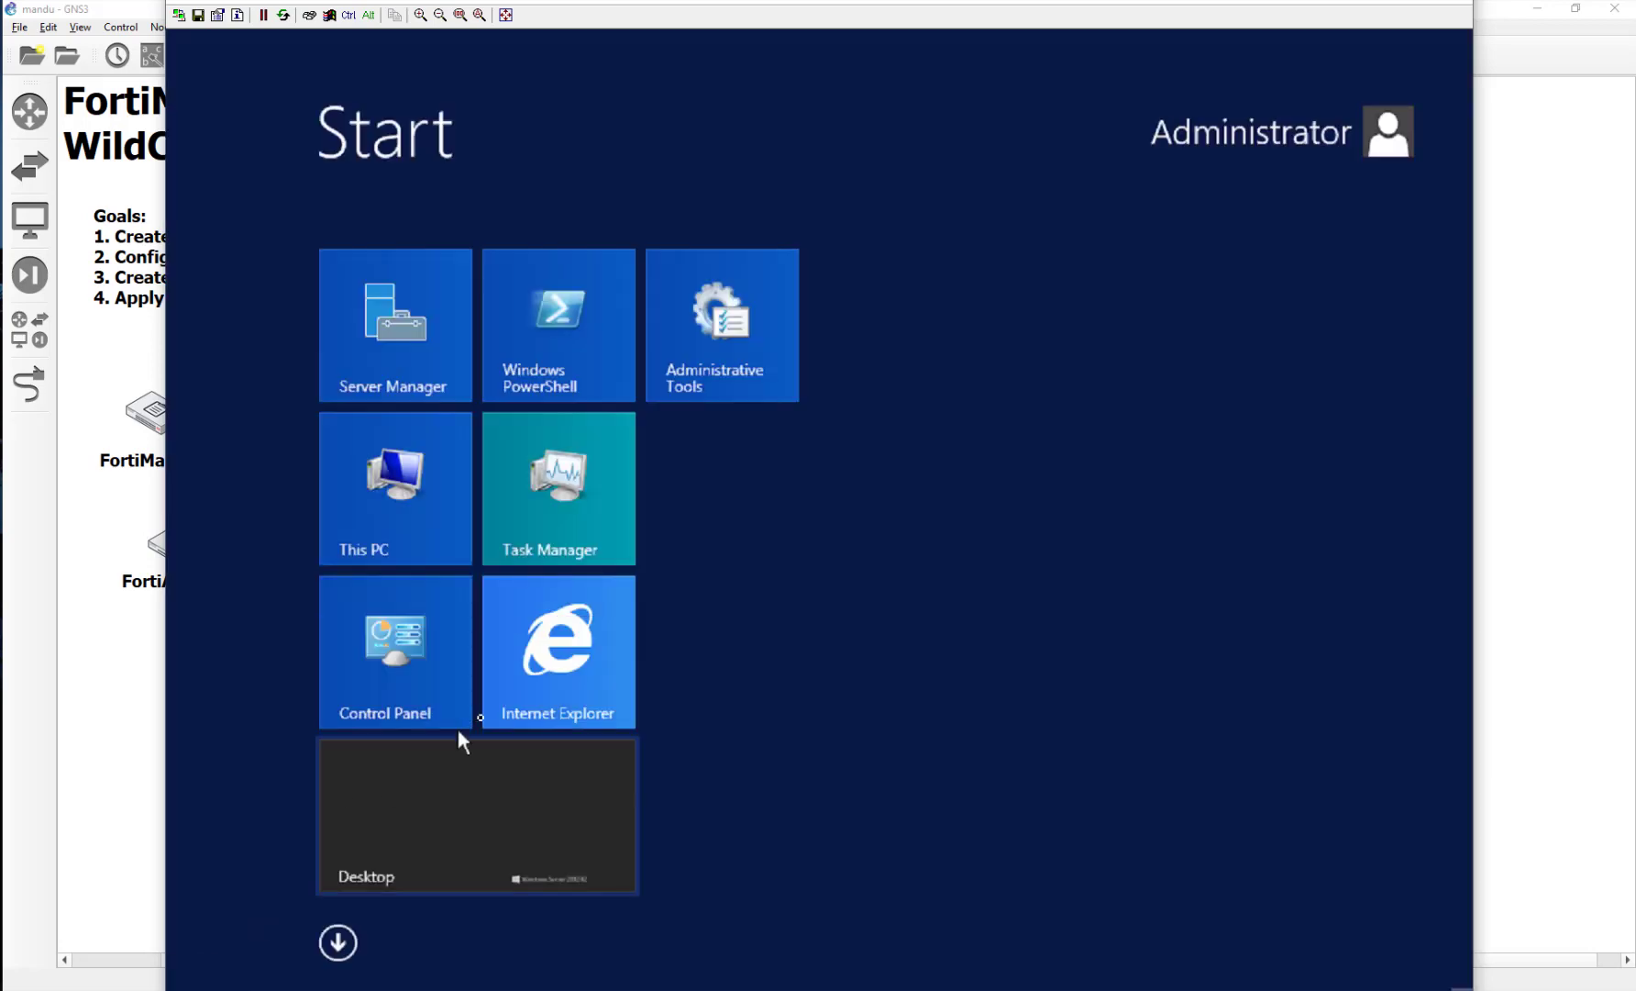
left_click(501, 691)
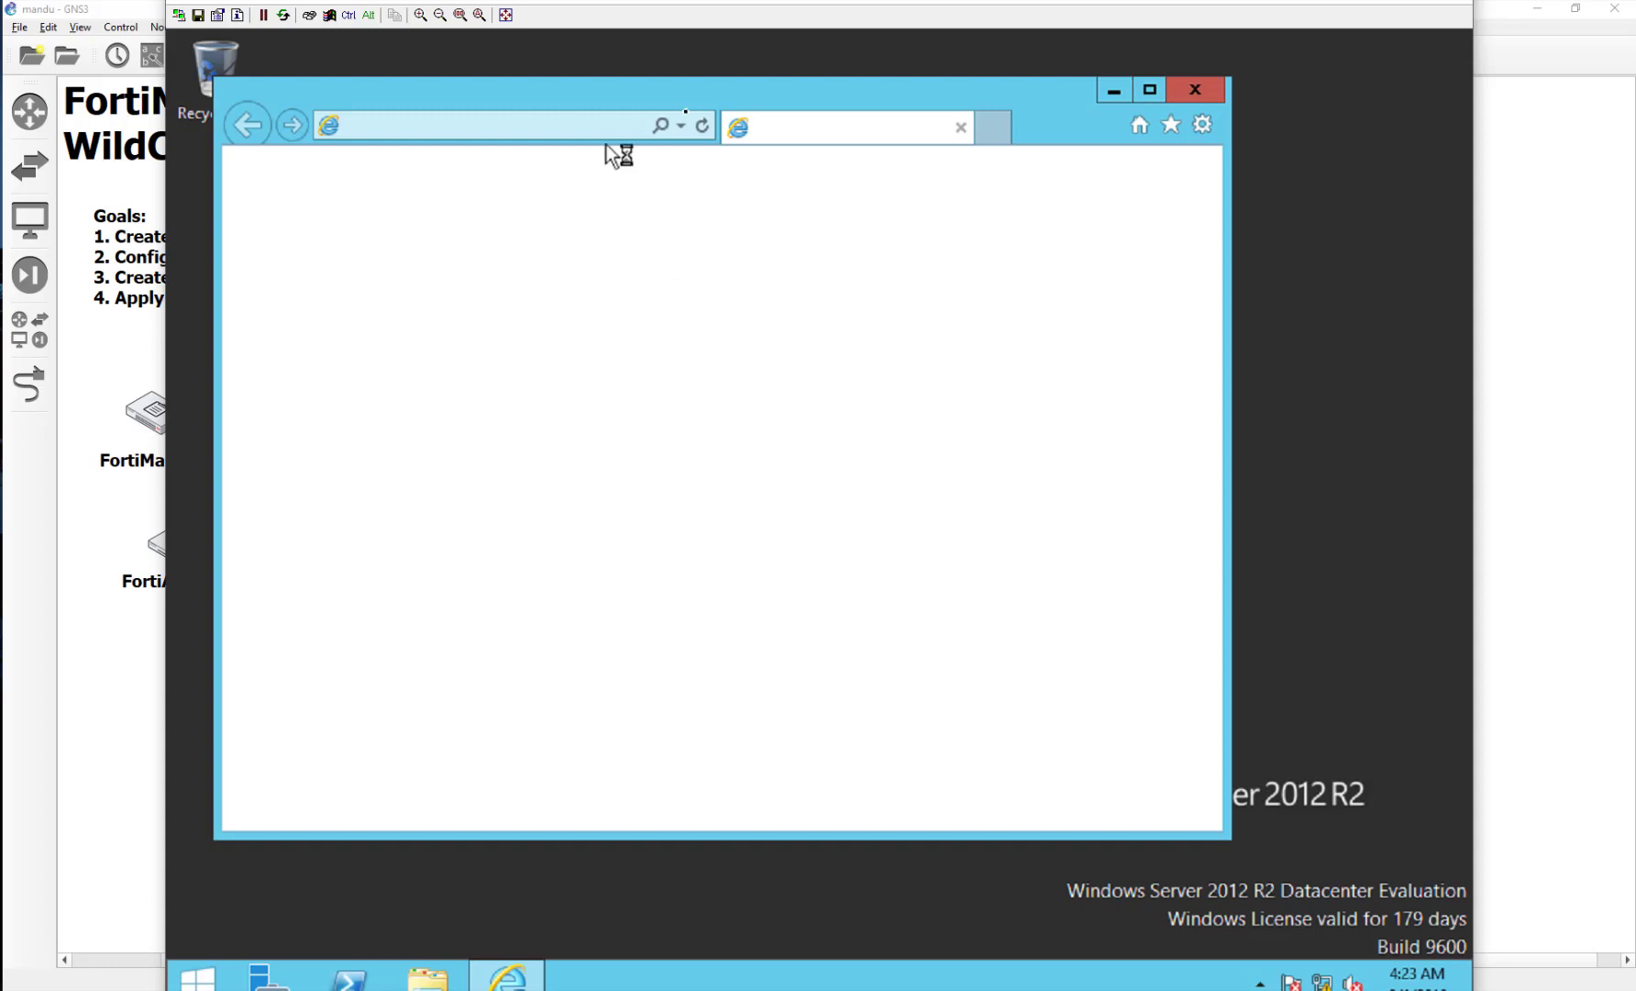
double_click(715, 83)
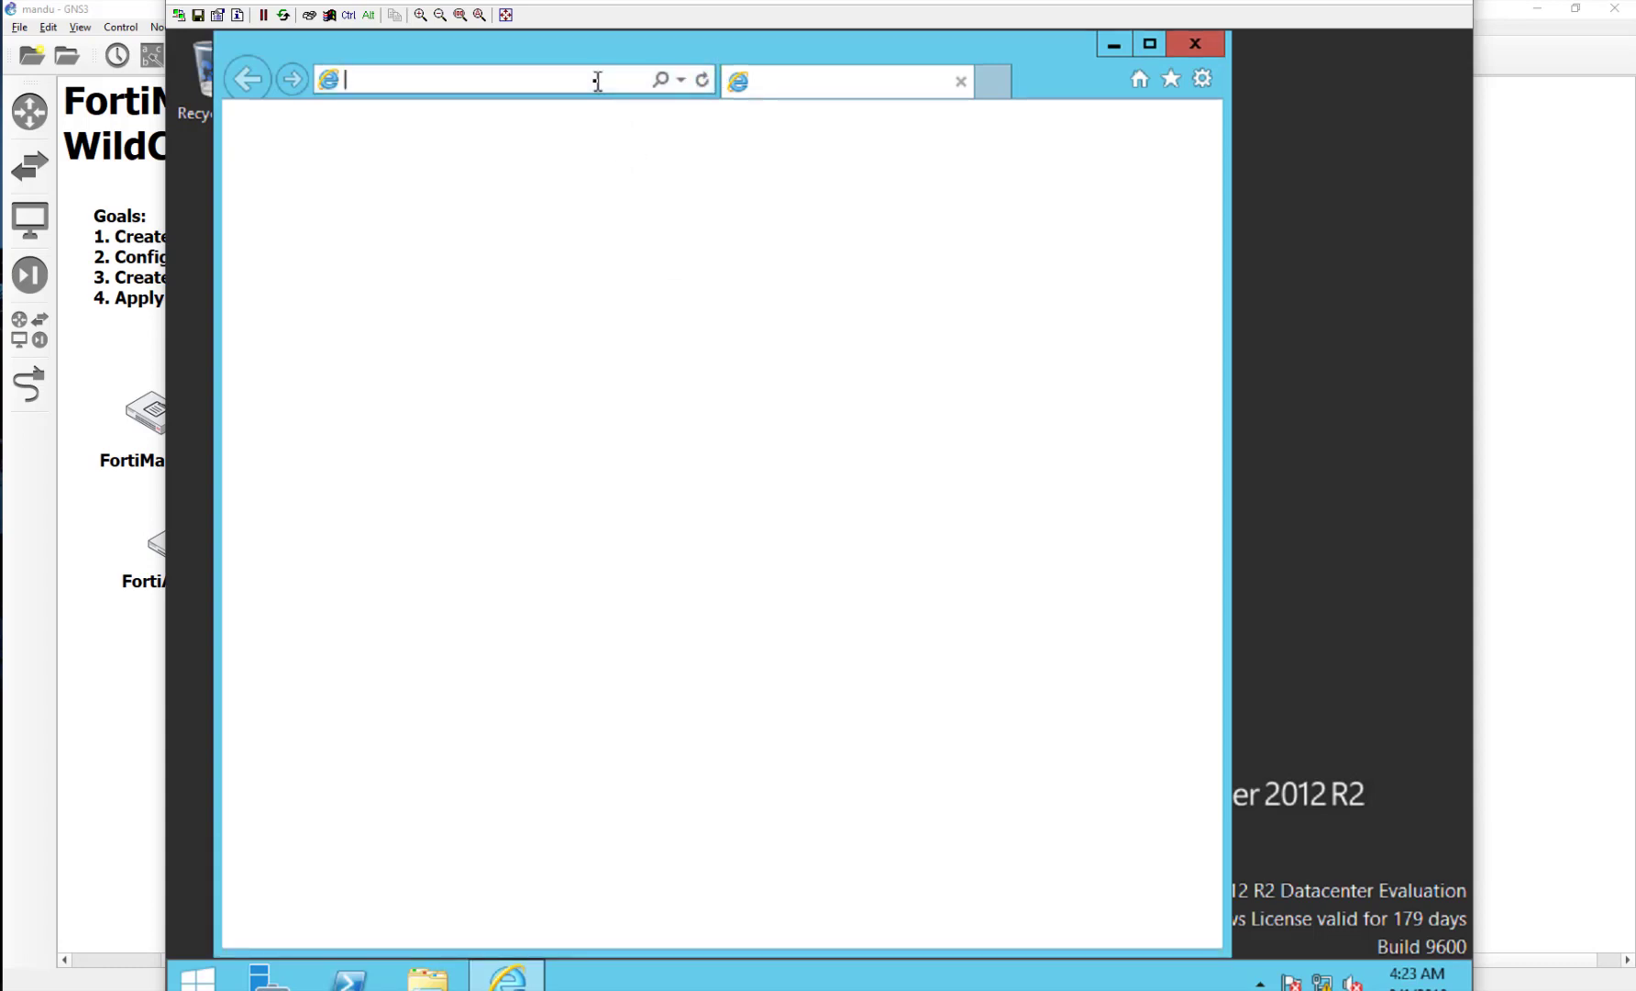
type("Htpt")
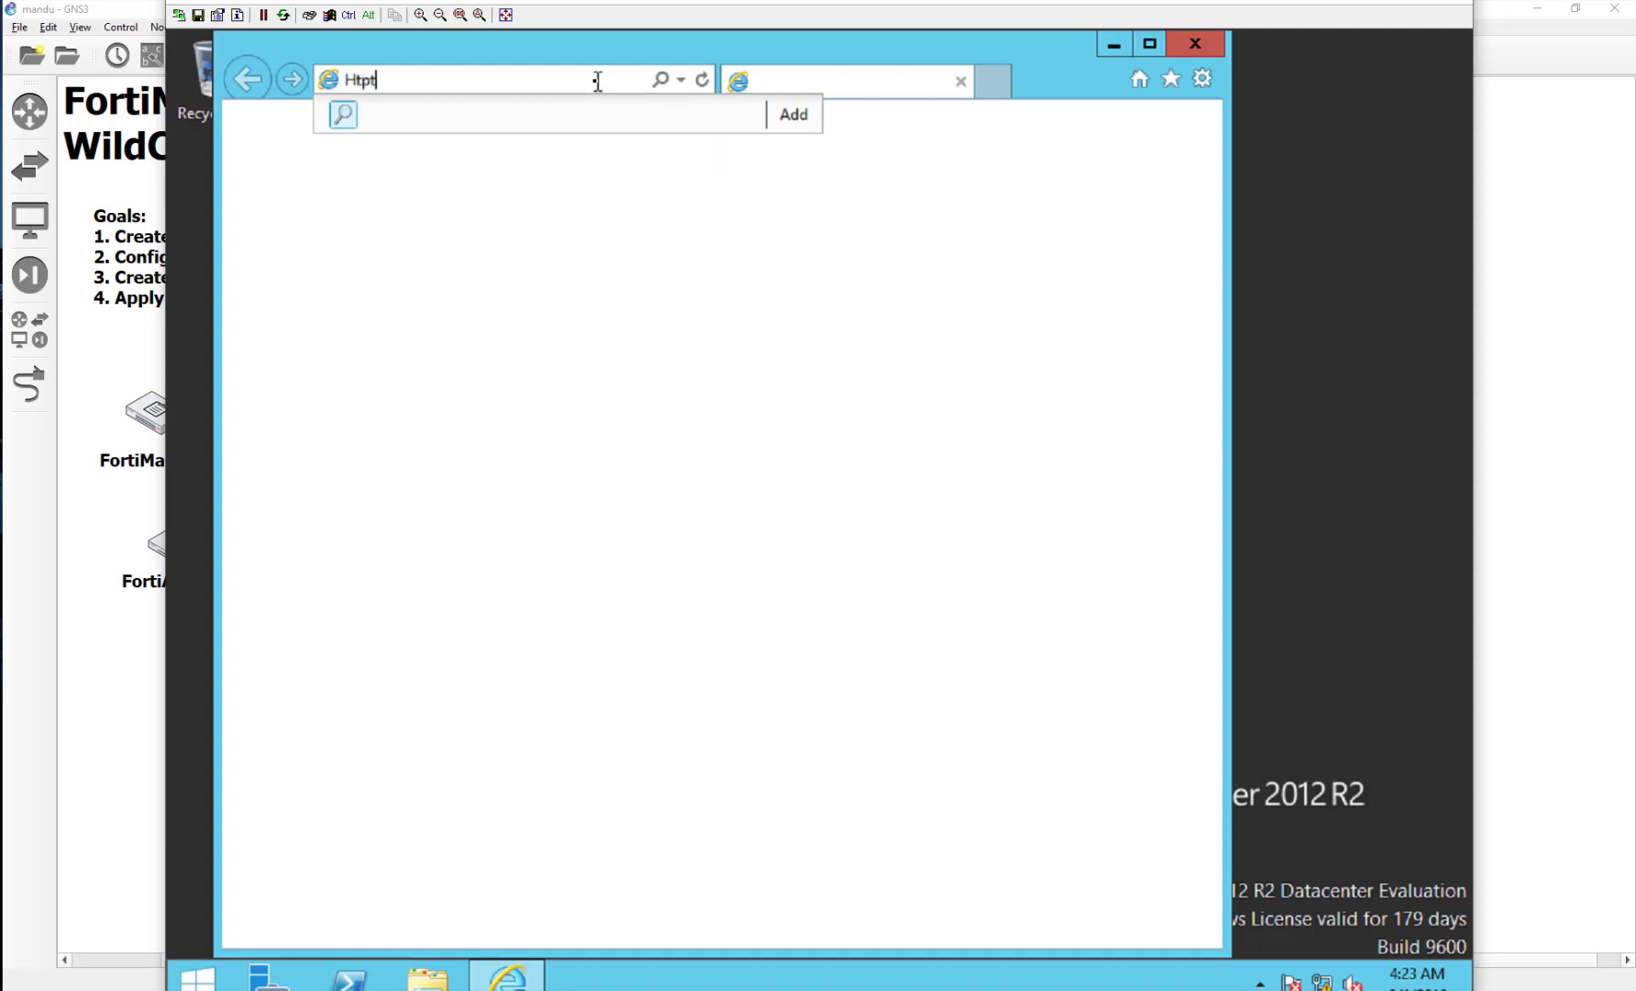
key("BackSpace")
key("BackSpace")
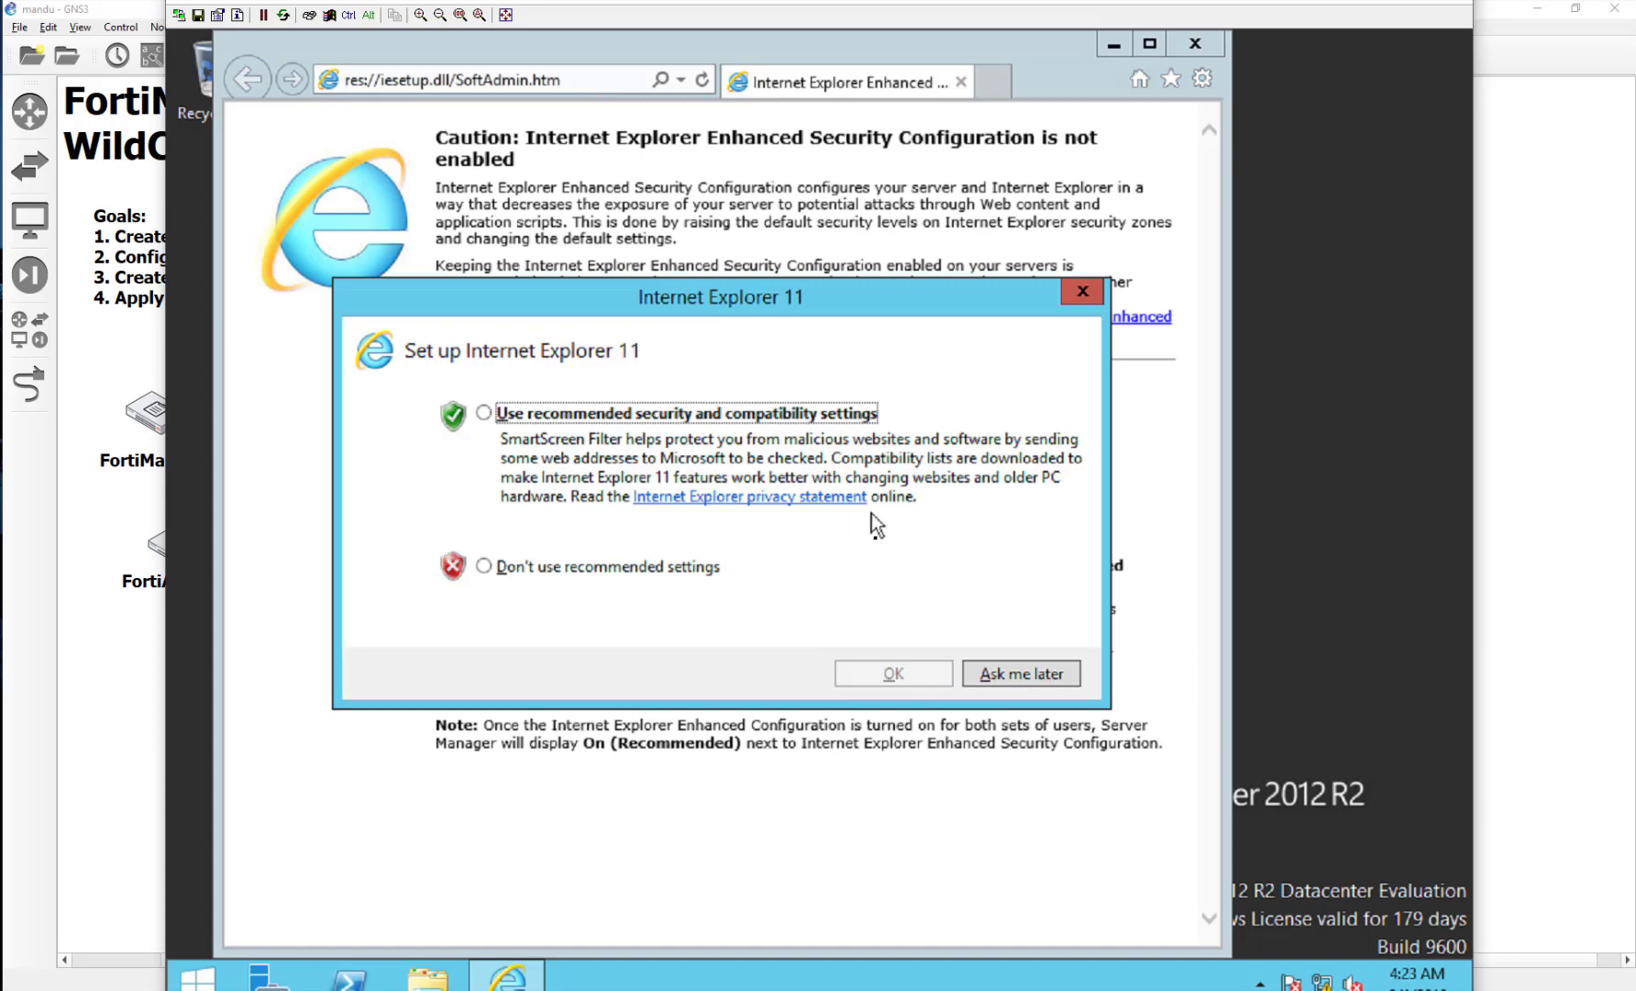
left_click(987, 666)
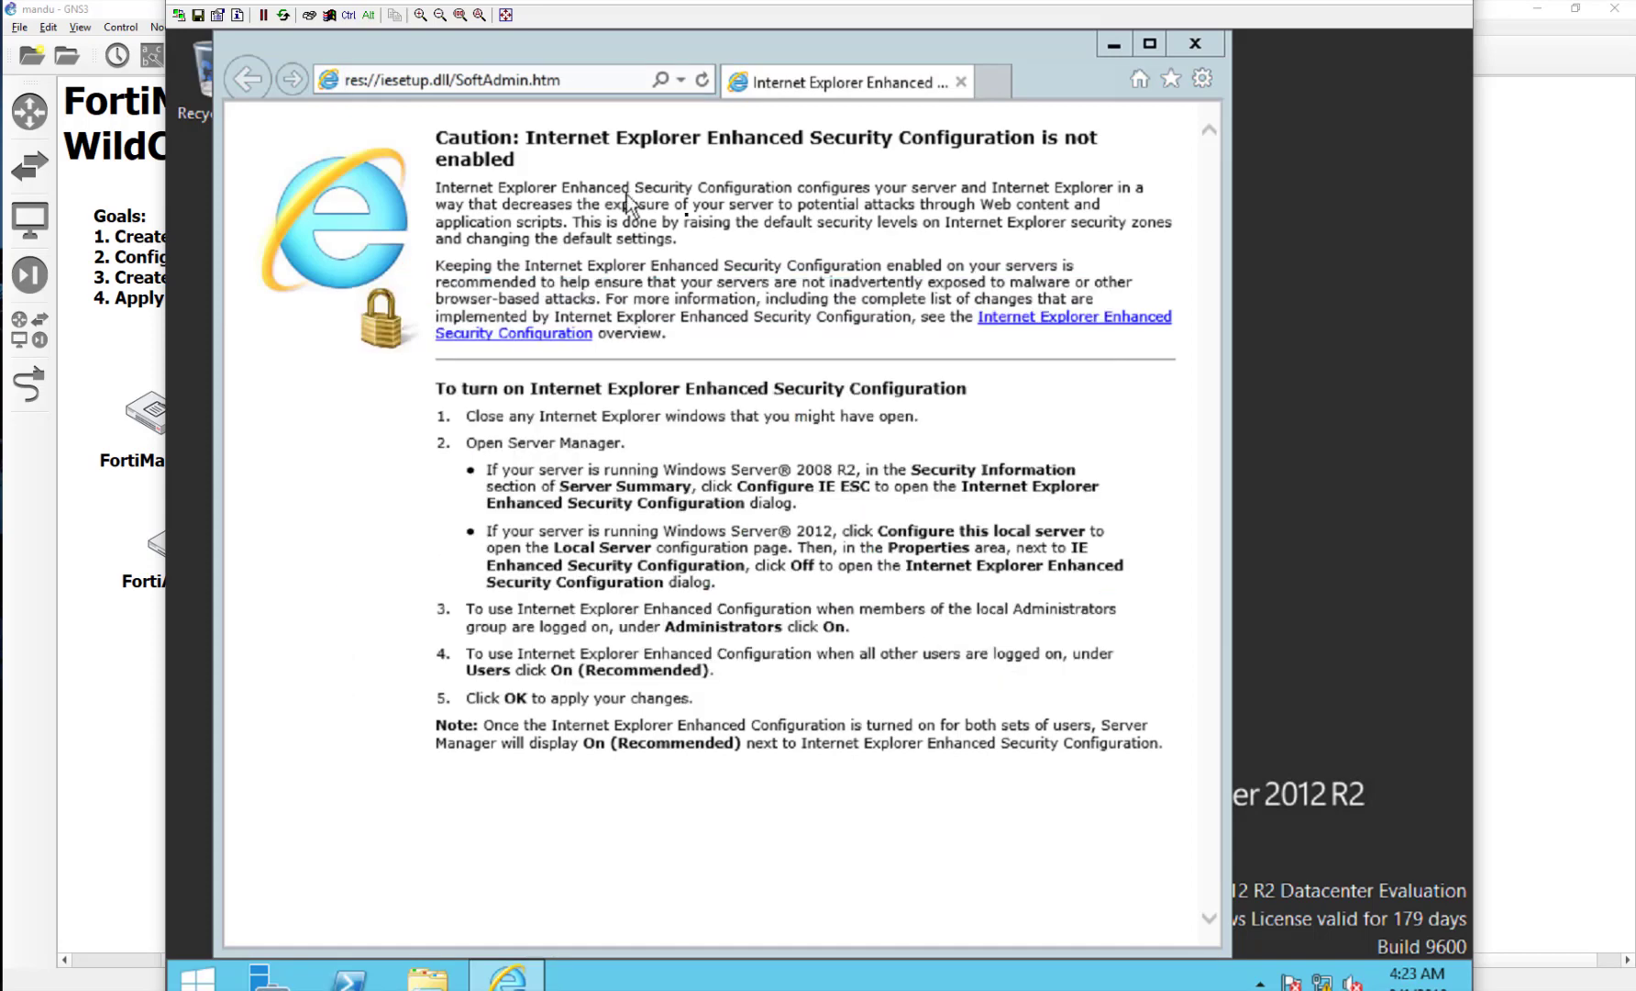
left_click(542, 77)
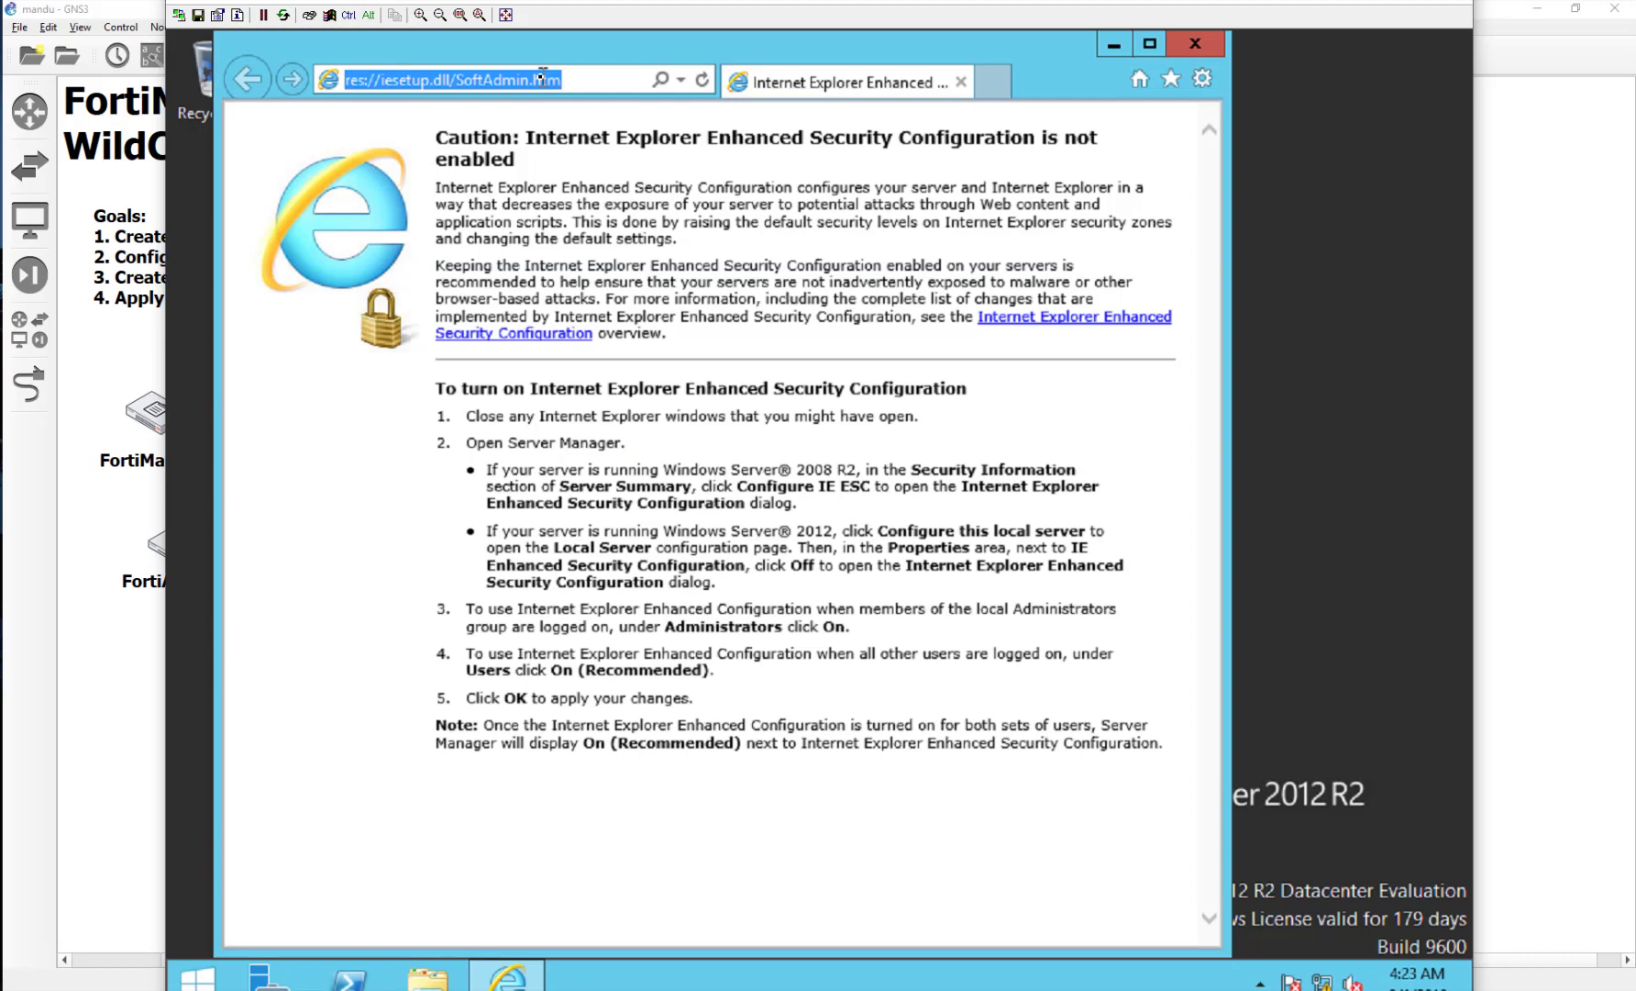
type("https://")
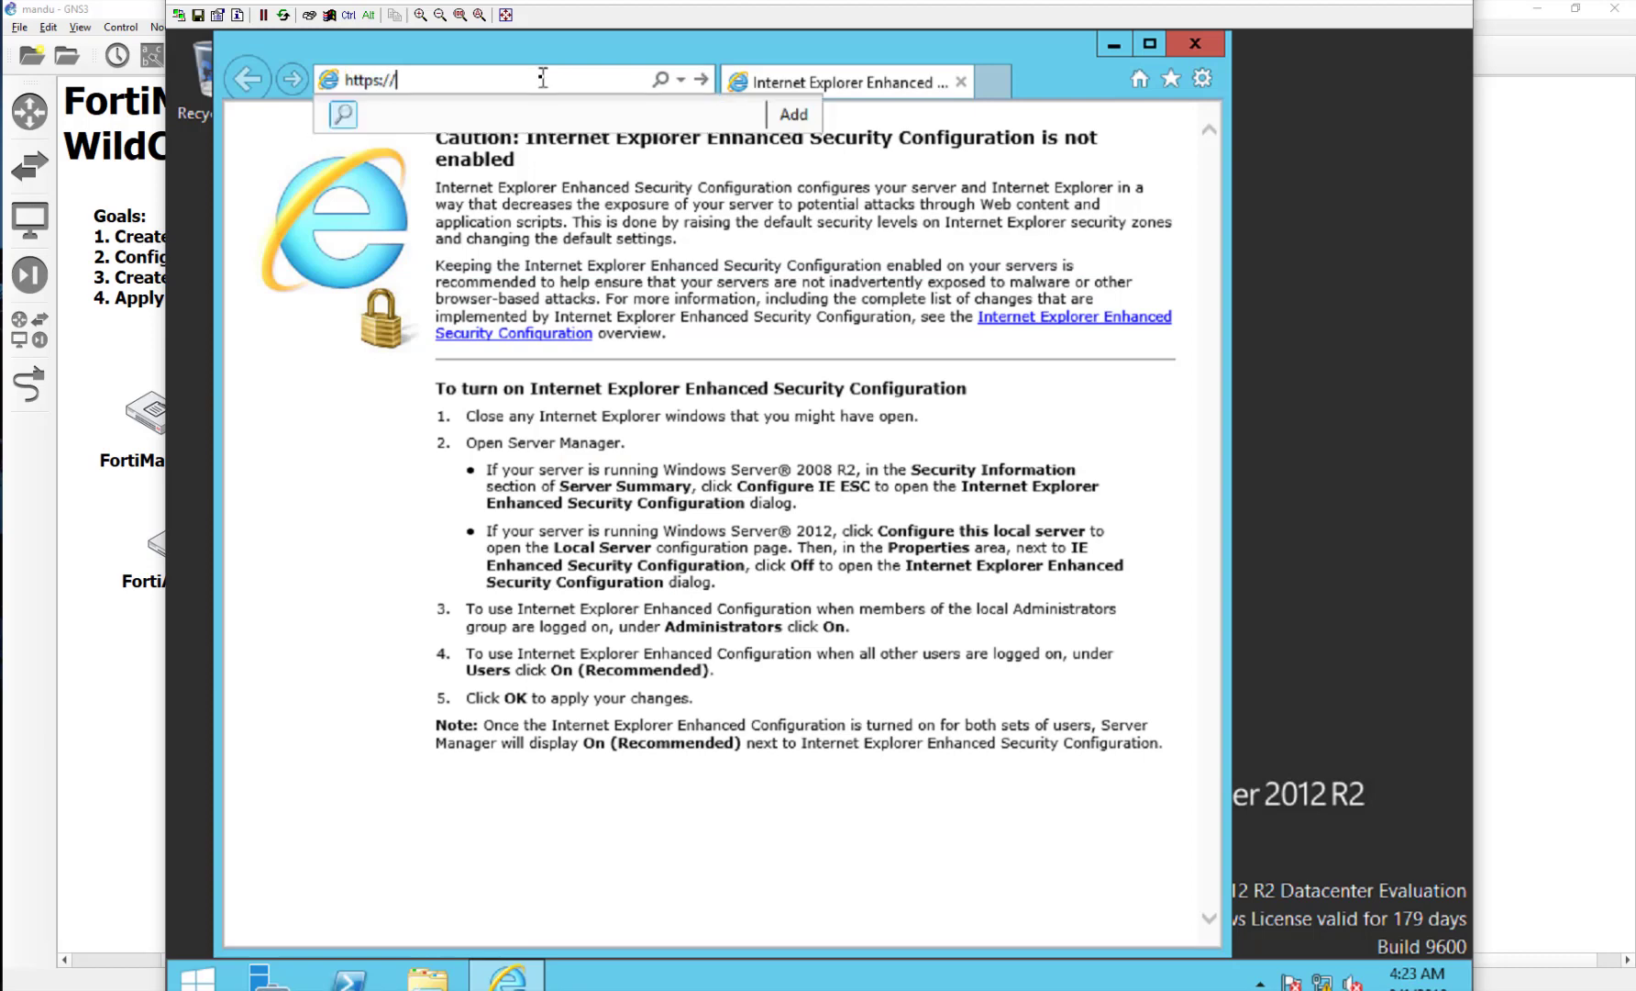
type("10.10.10.252")
key("Return")
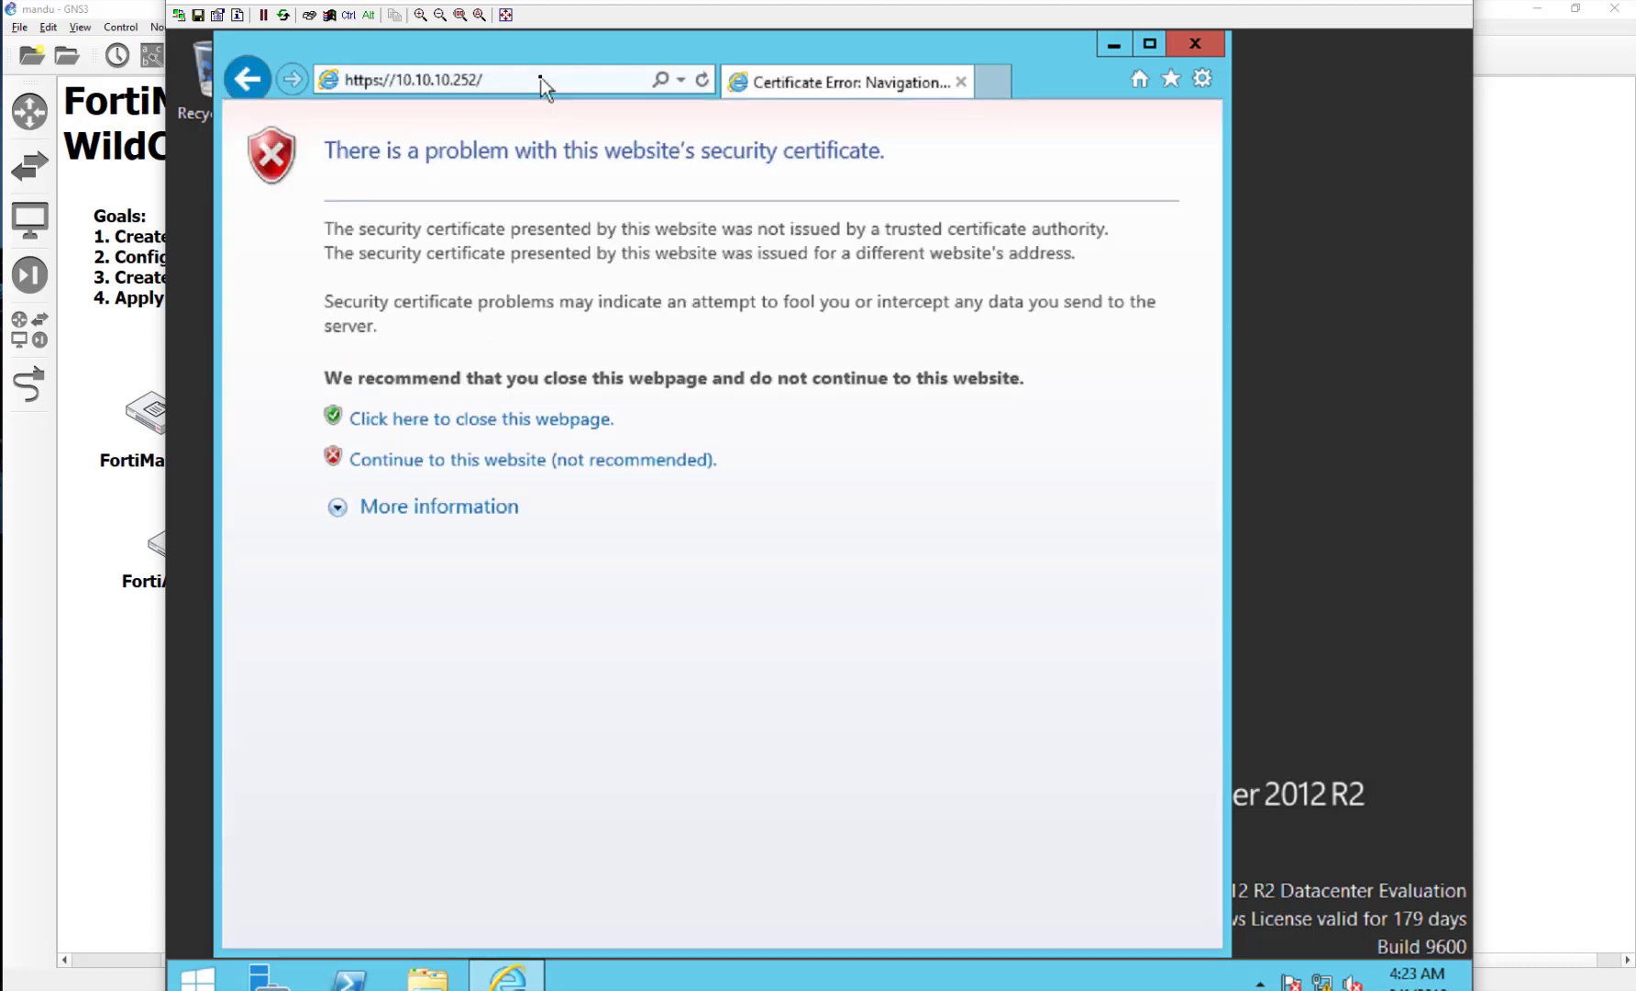
left_click(605, 461)
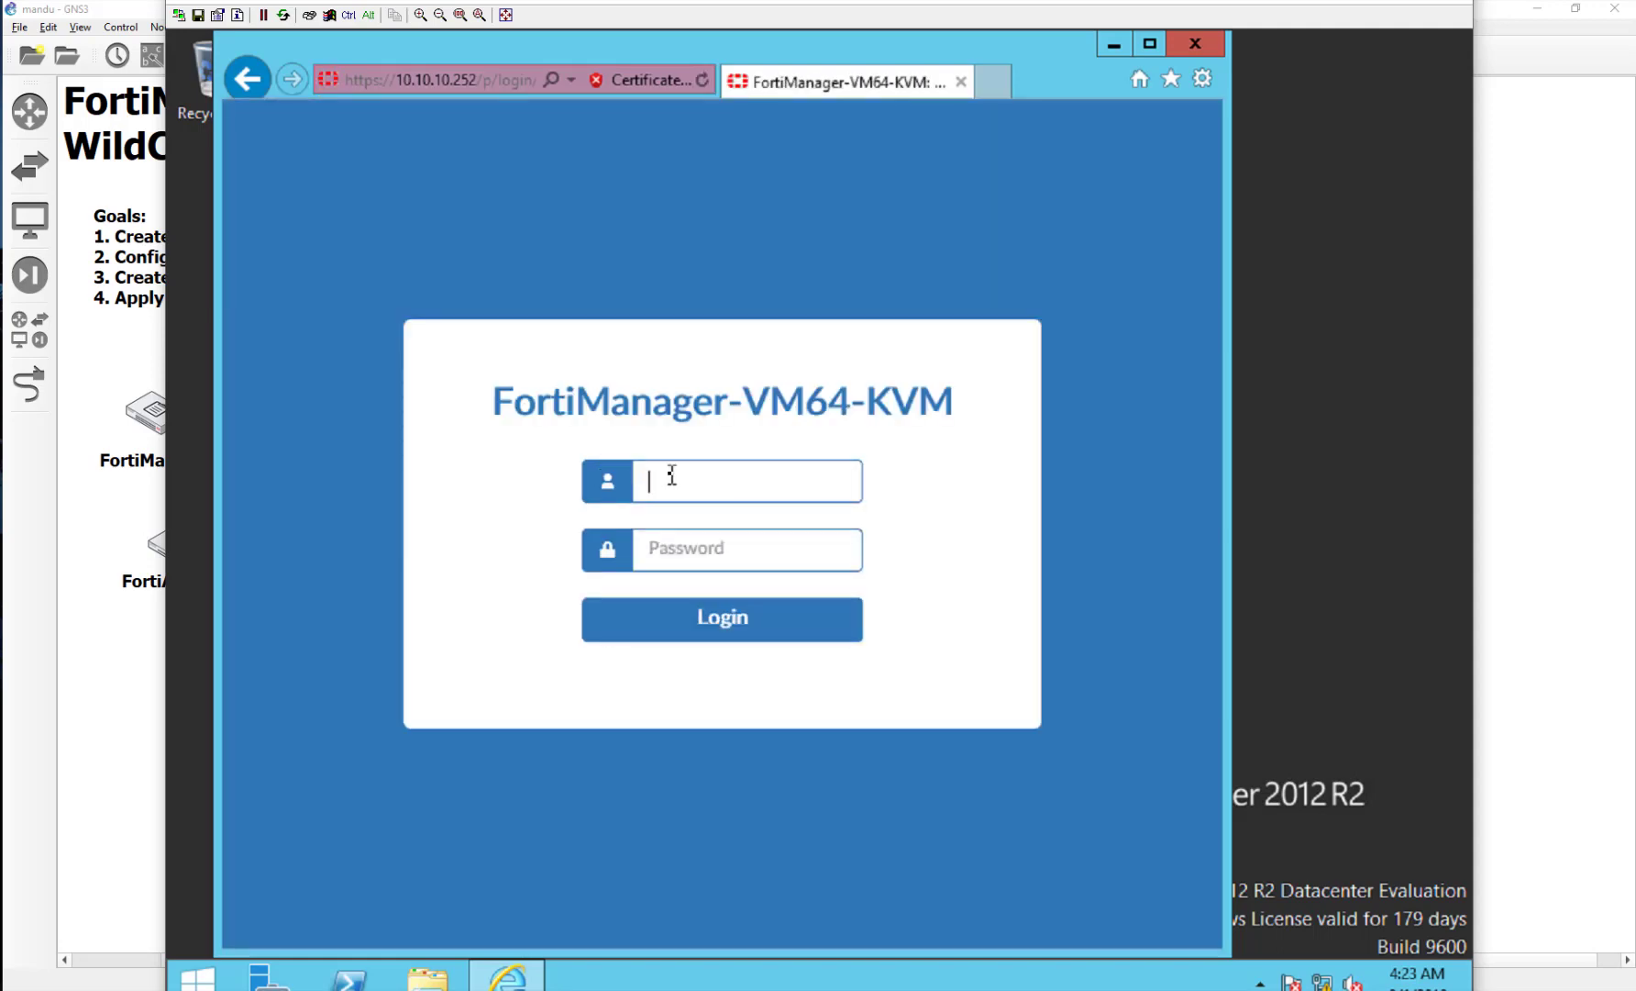
Step: Log in to FortiManager as admin, retyping the password after the first attempt fails
type("admin")
key("Tab")
type("pass")
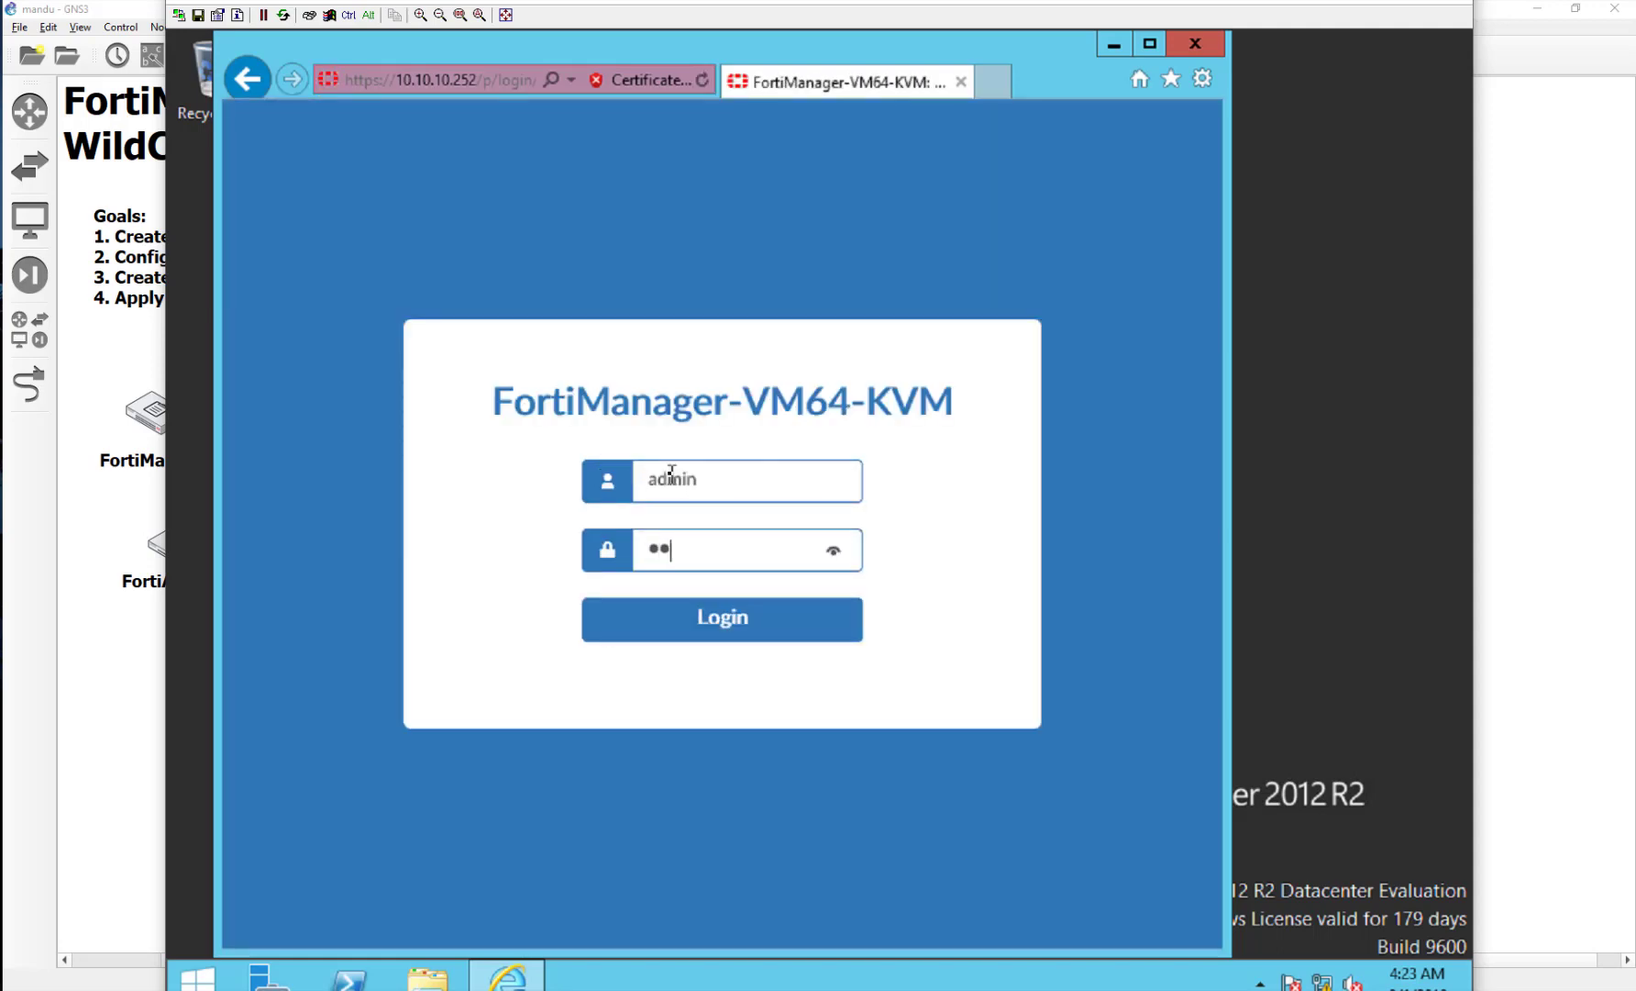
type("word")
key("Return")
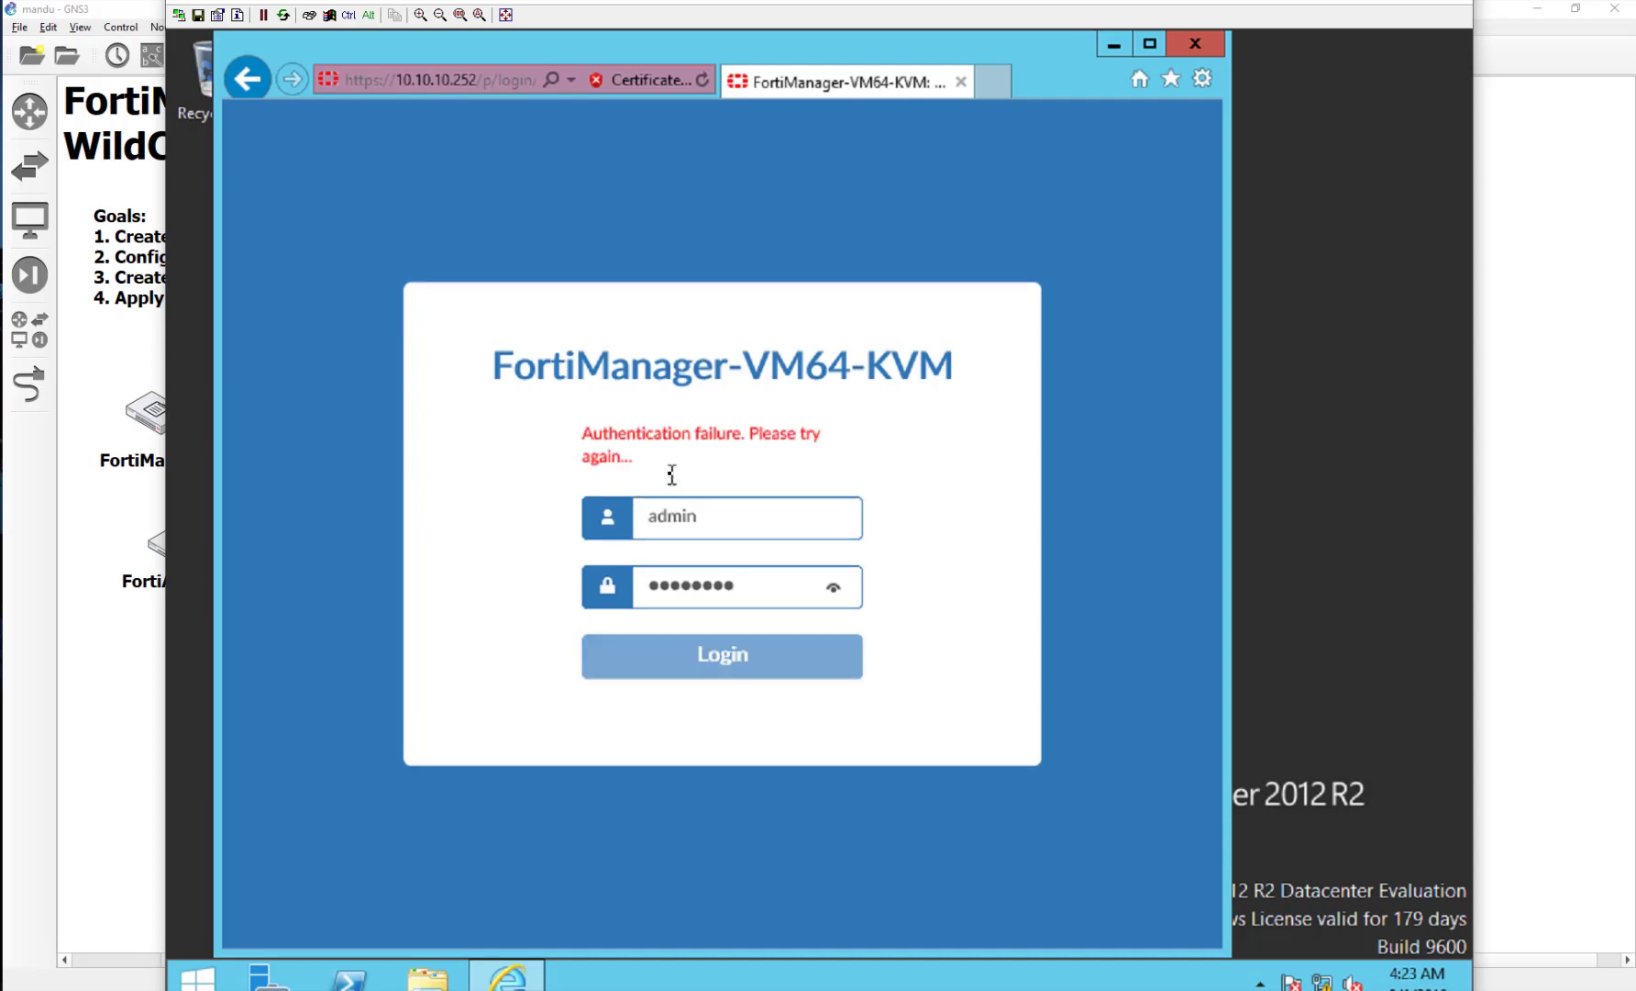
key("BackSpace")
key("BackSpace")
key("BackSpace")
key("BackSpace")
key("BackSpace")
key("BackSpace")
key("BackSpace")
key("BackSpace")
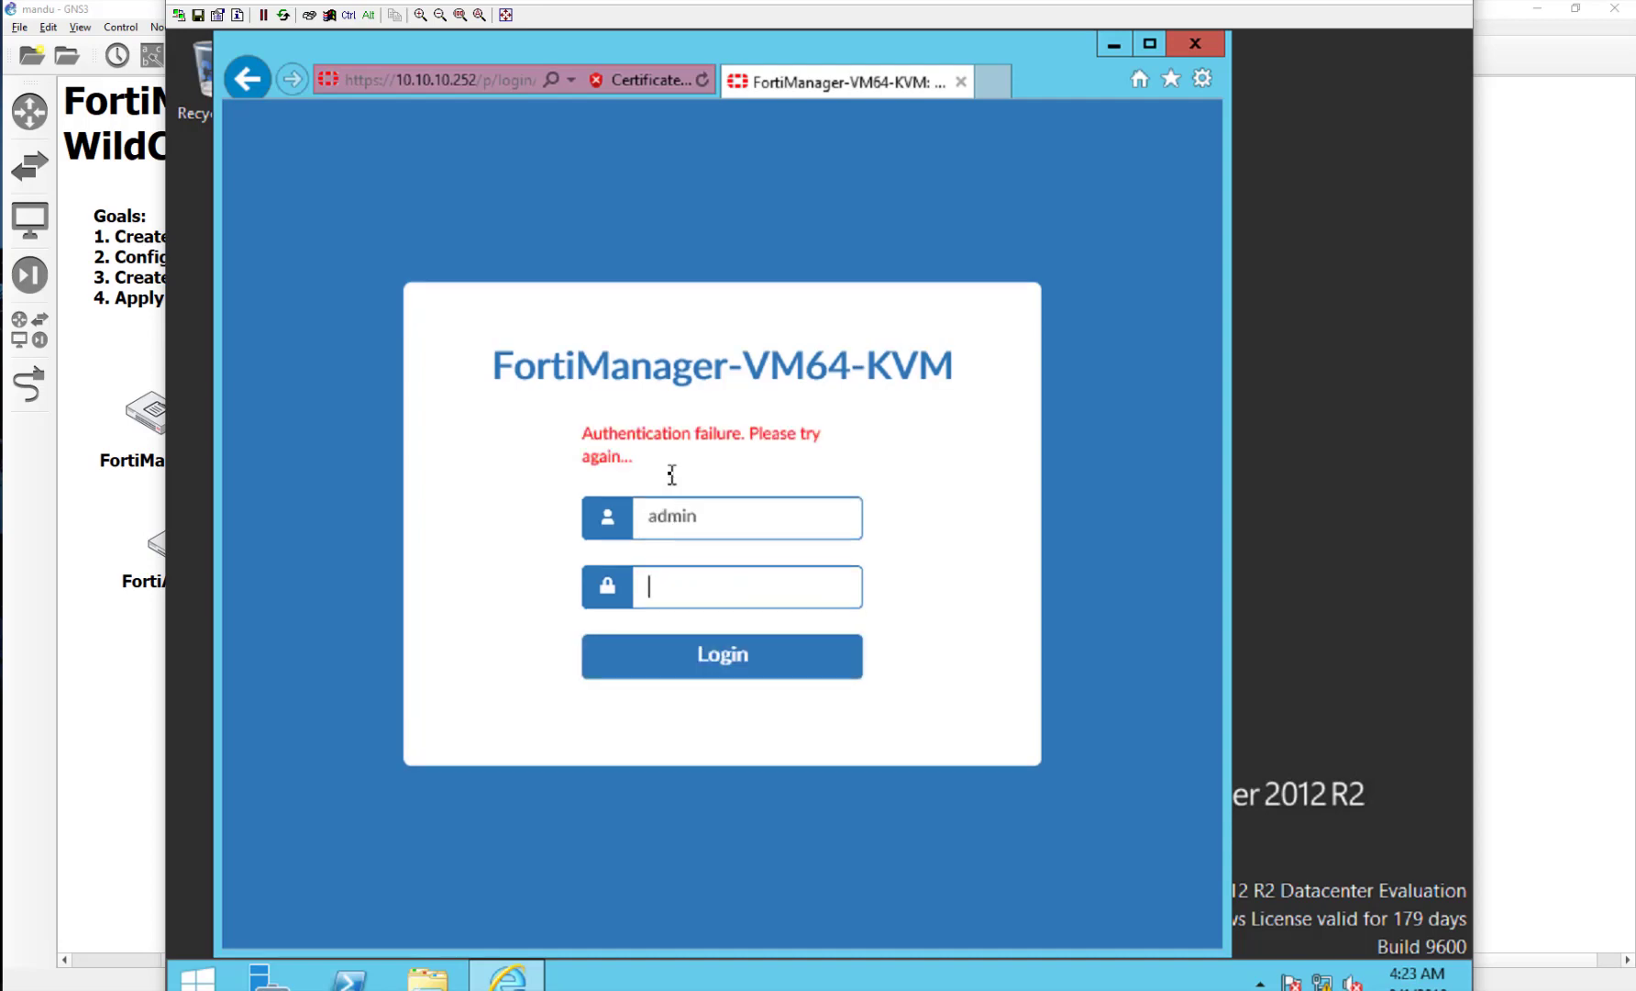
type("password")
key("Return")
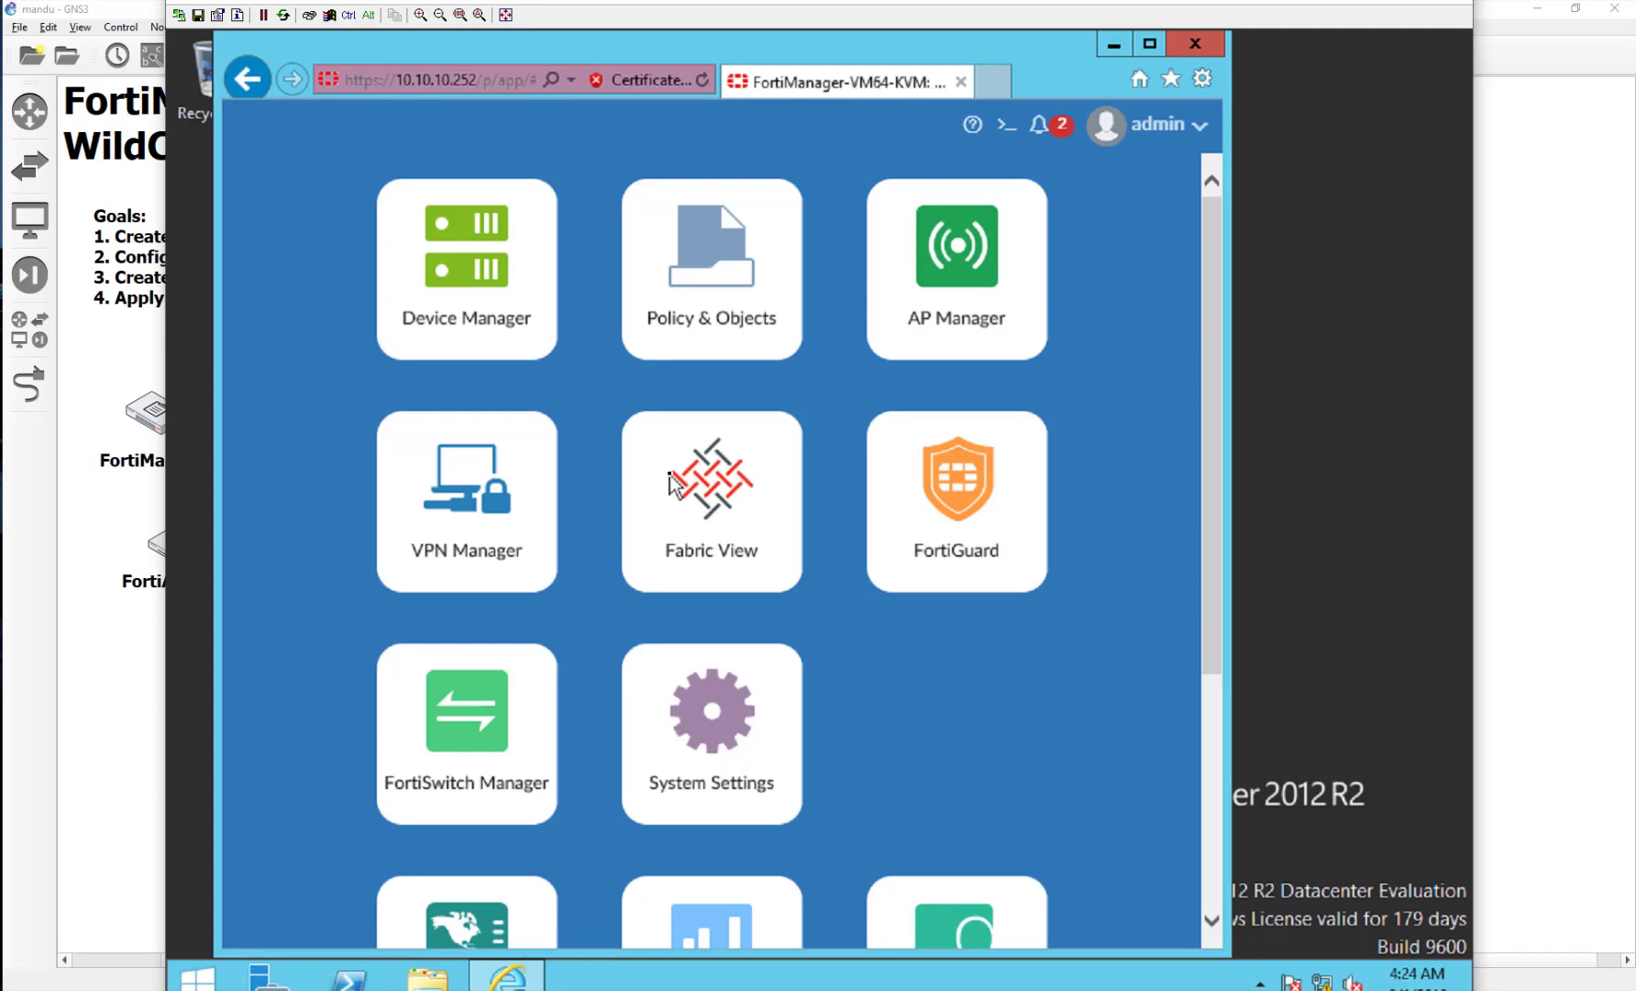
Step: Open the System Settings dashboard from FortiManager's tile grid
scroll(991, 665, "down", 4)
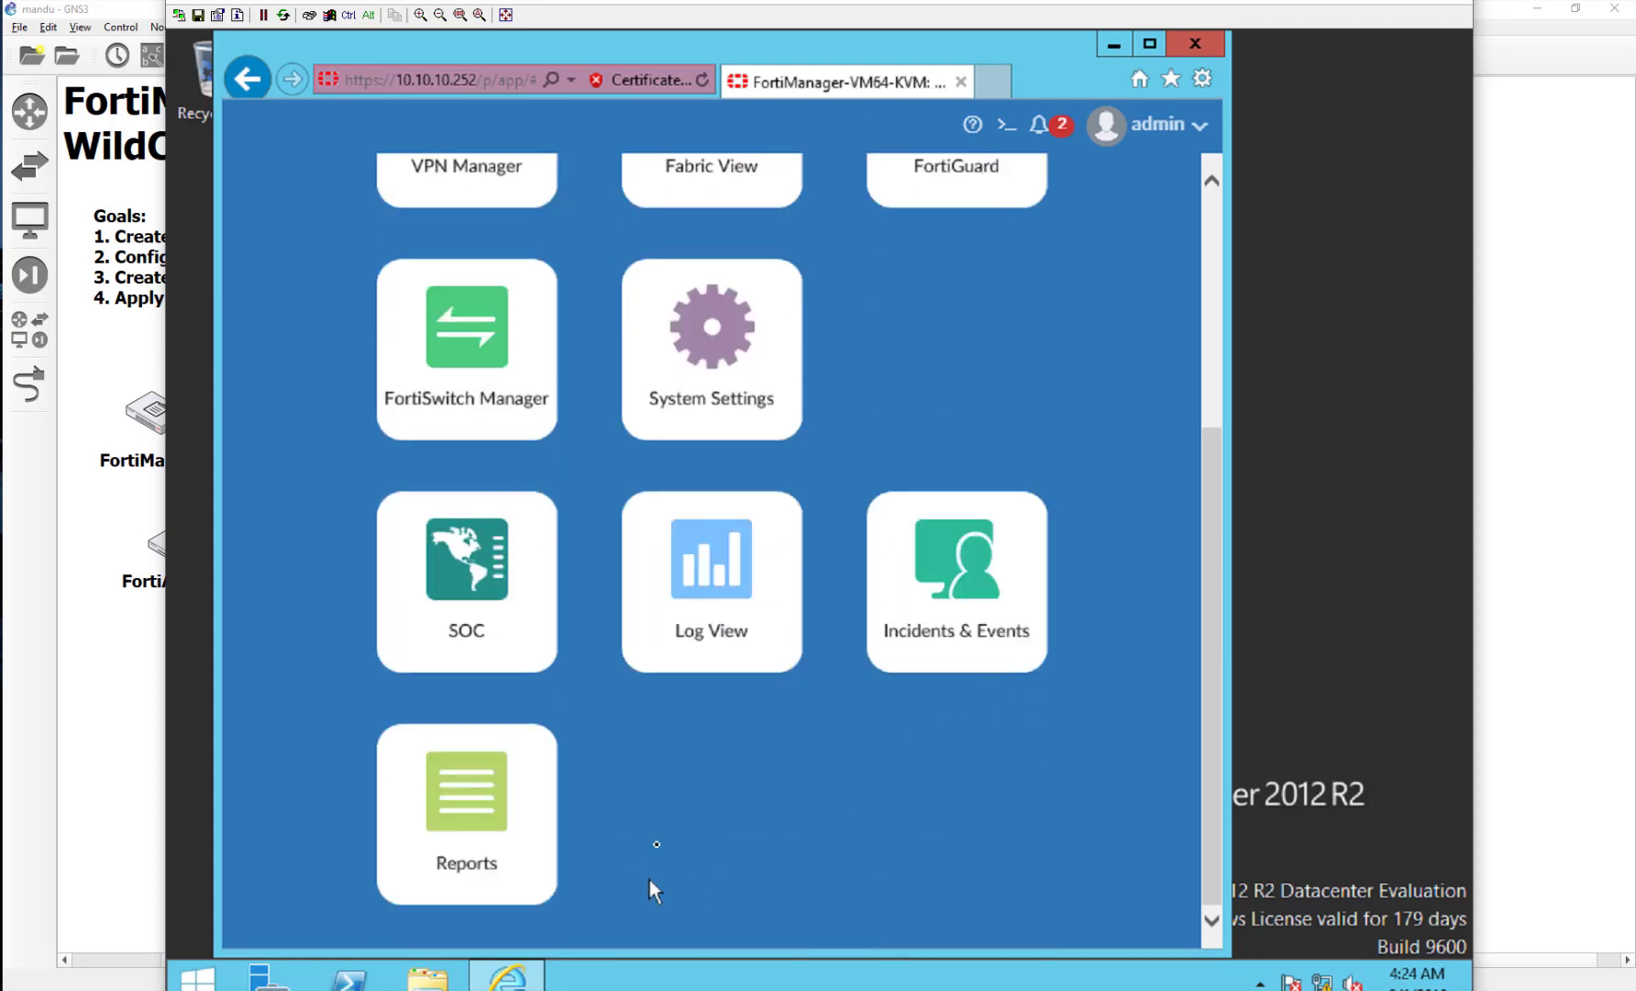
scroll(817, 655, "up", 4)
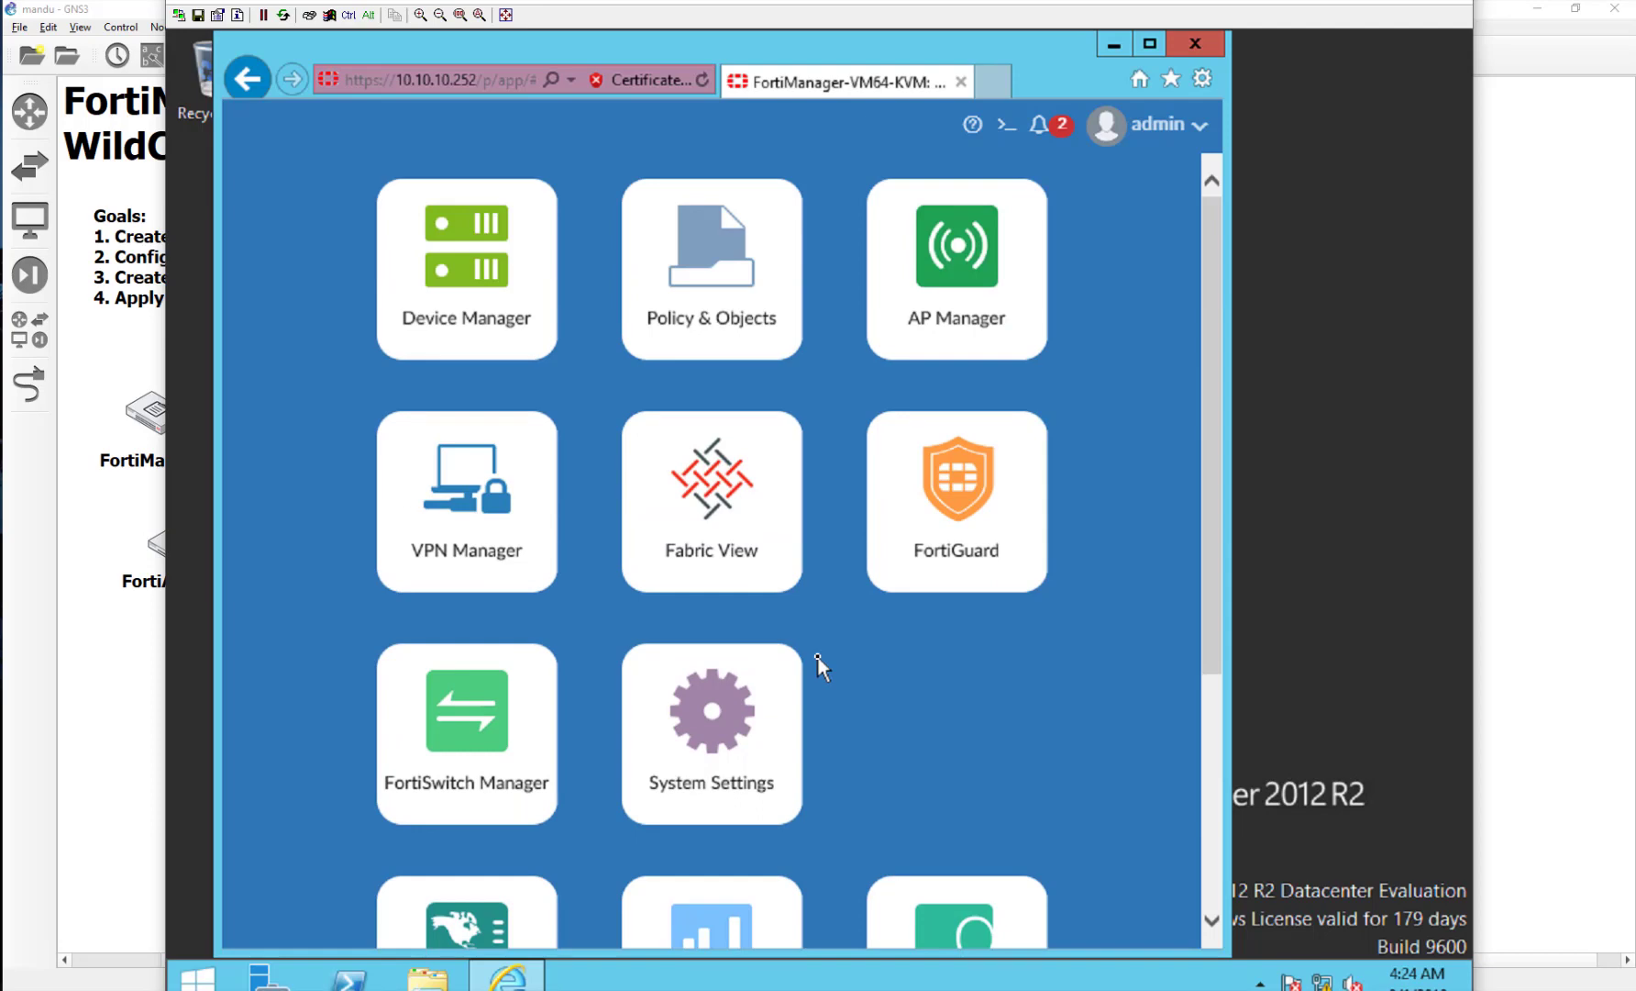
left_click(779, 693)
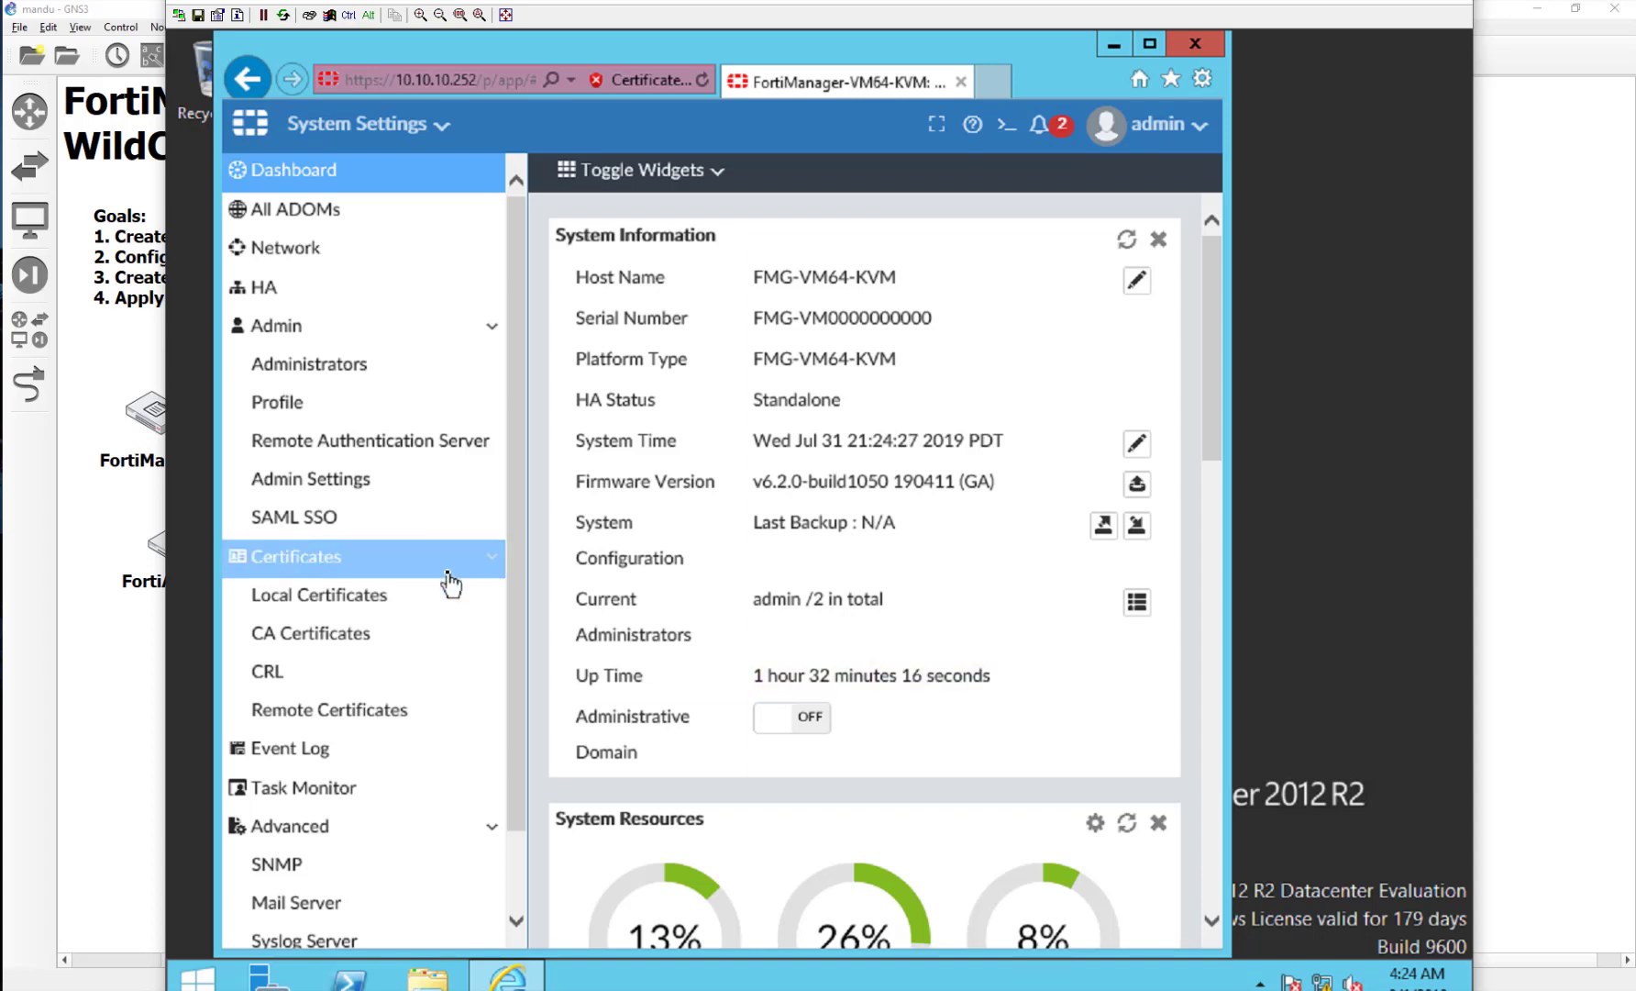
Step: Open DC1 from the Remote Authentication Server list and paste the full bind DN into User DN
left_click(385, 440)
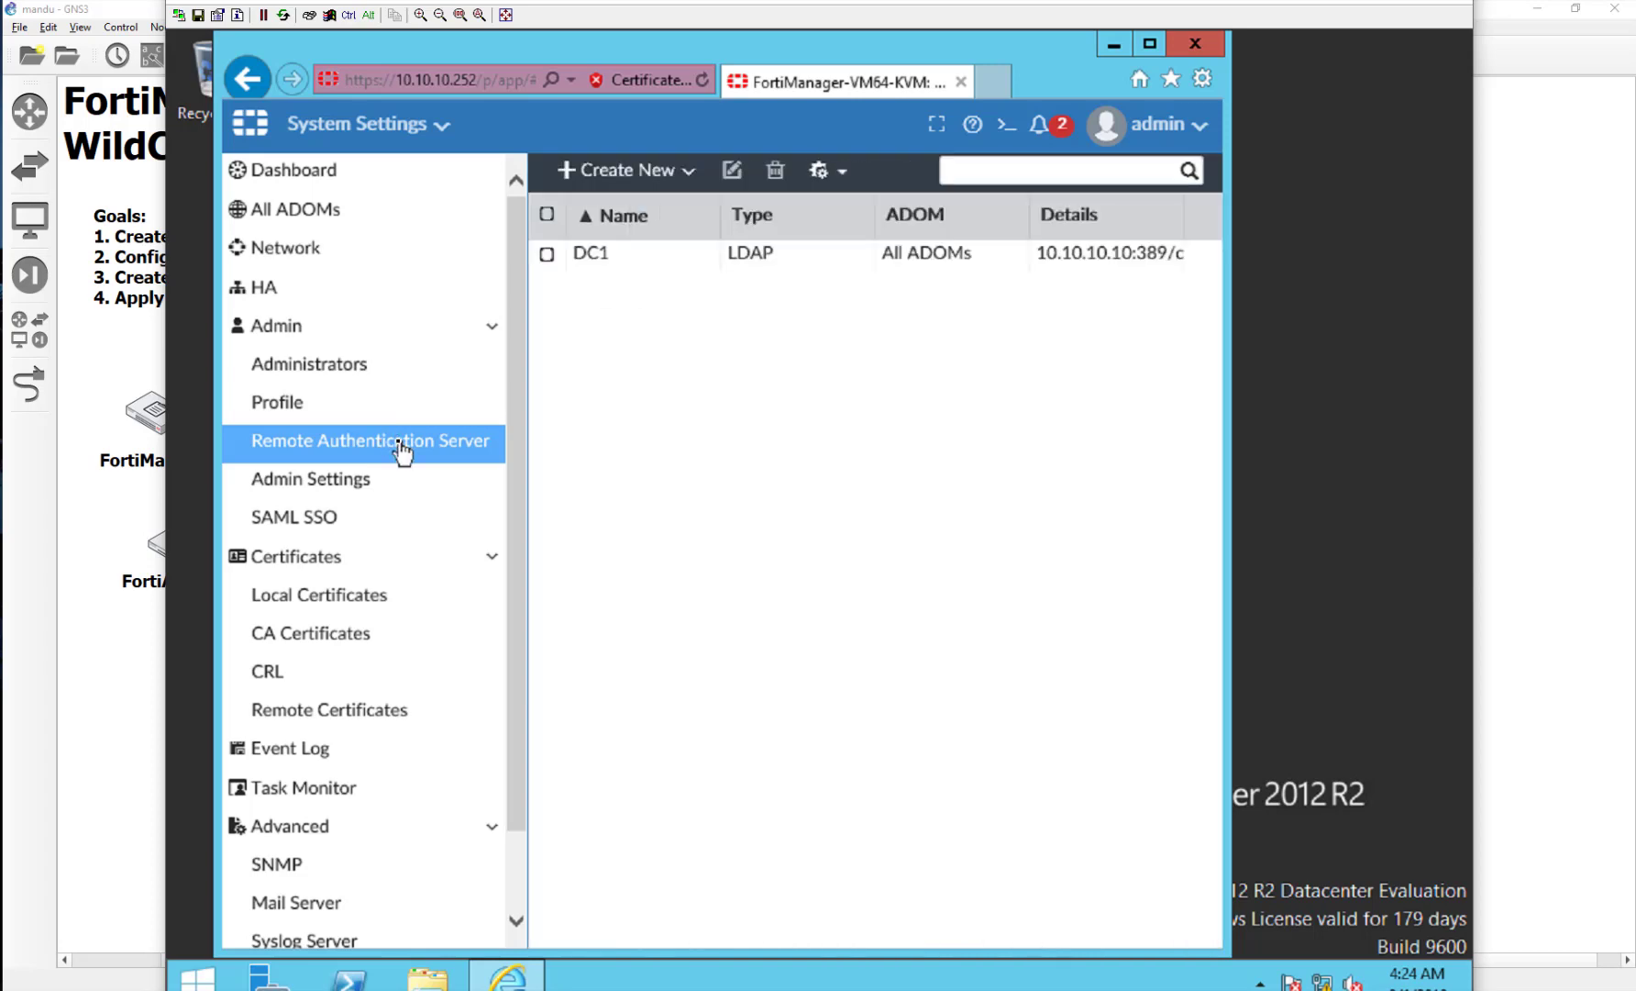
double_click(858, 261)
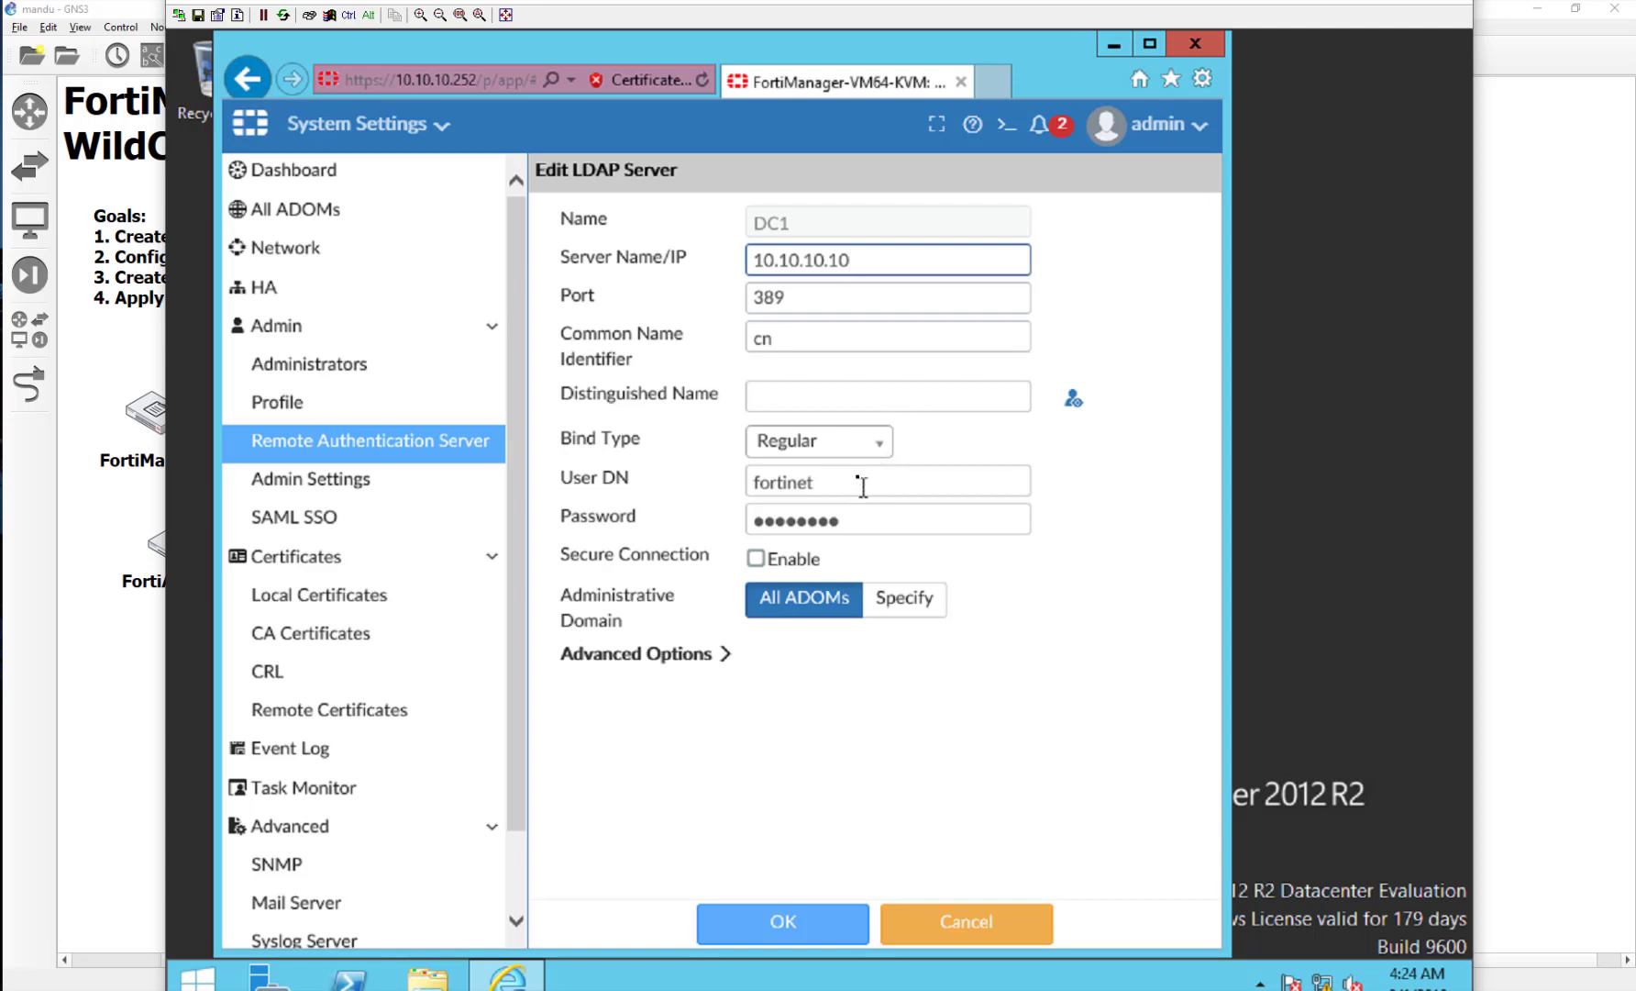
left_click(871, 479)
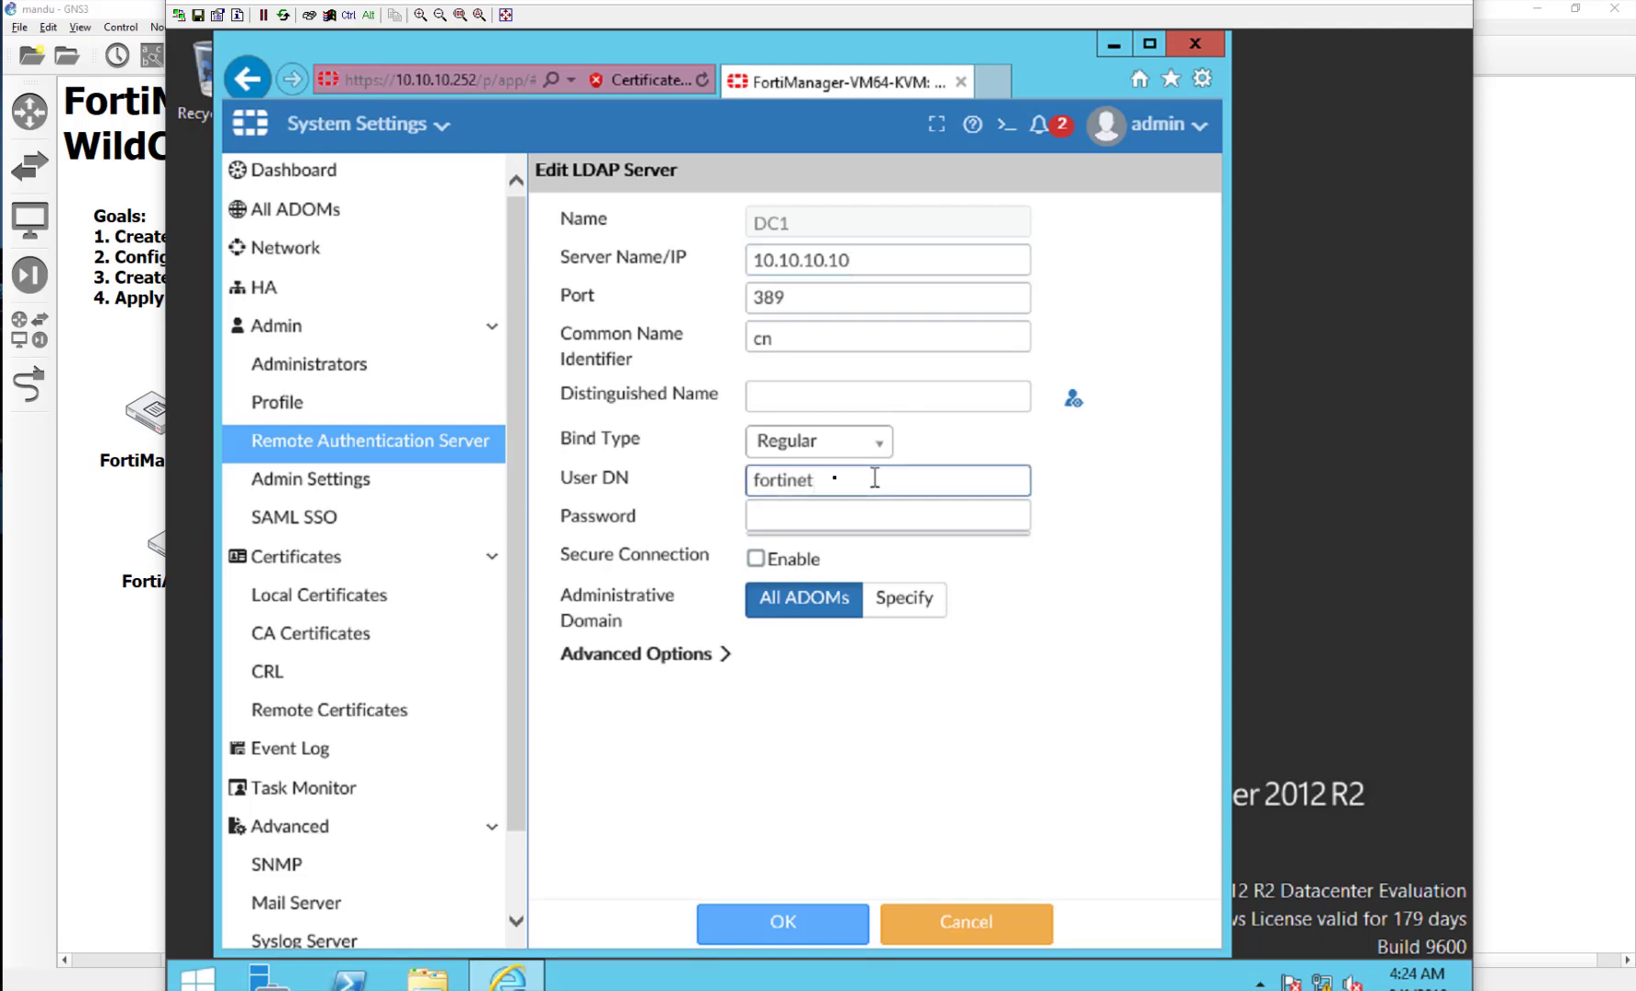
left_click_drag(874, 478, 683, 479)
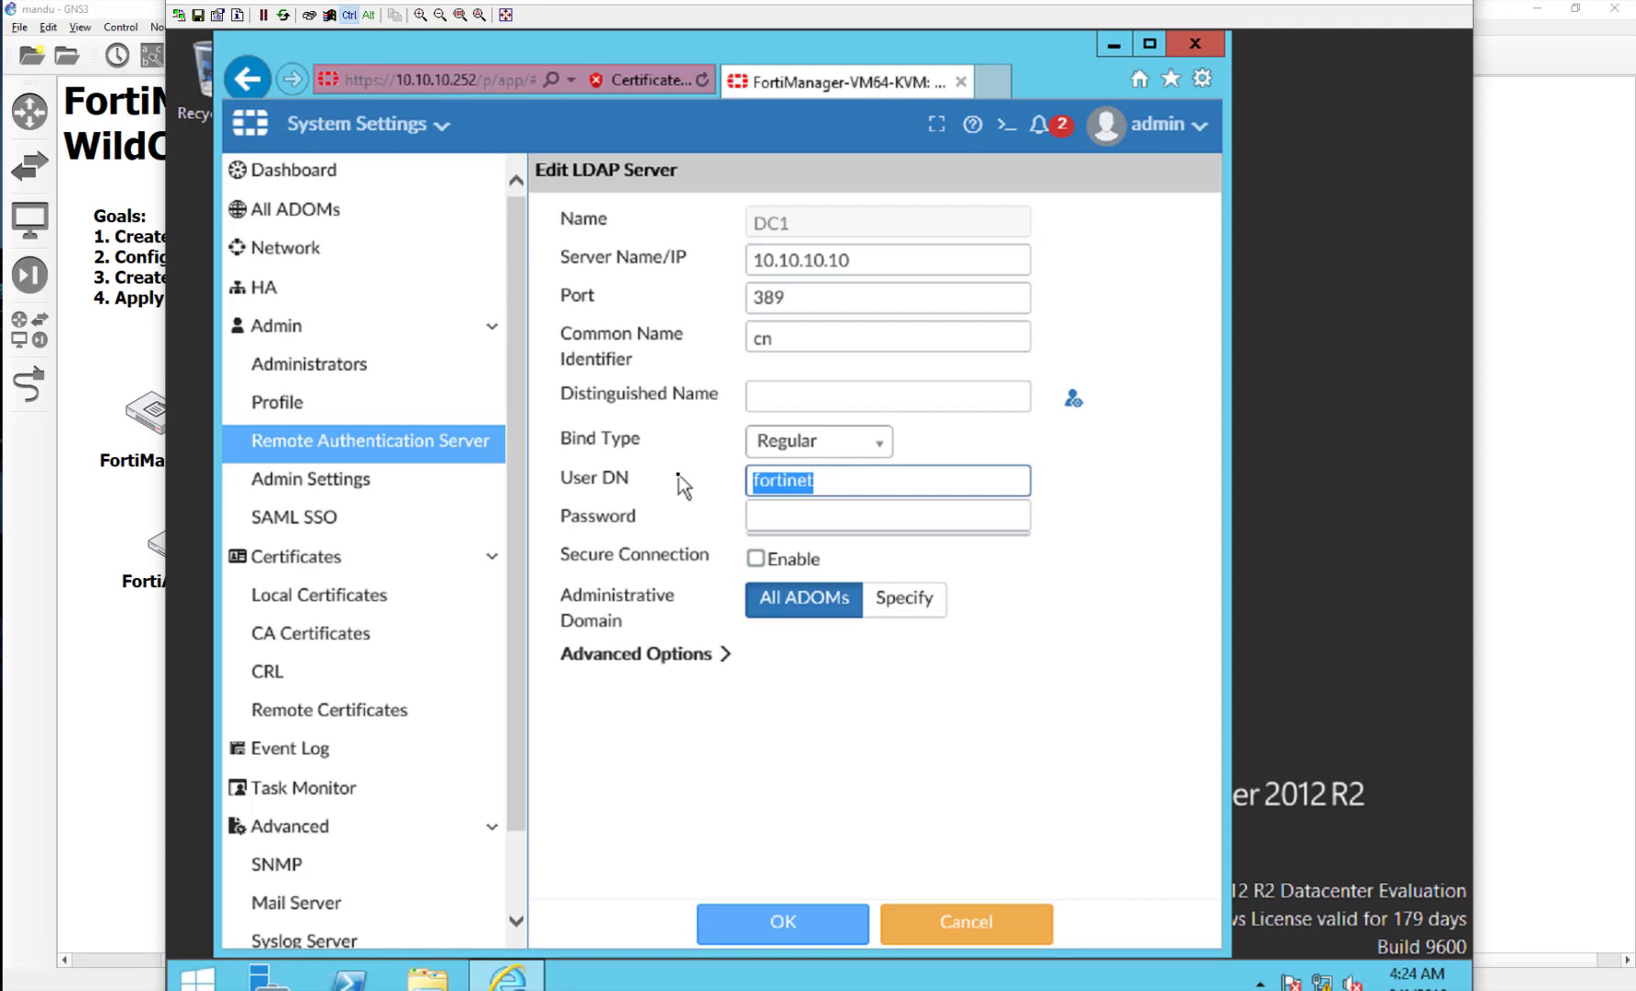
type("OU=Support,DC=mandu,DC=local")
left_click_drag(758, 476, 672, 479)
left_click(780, 481)
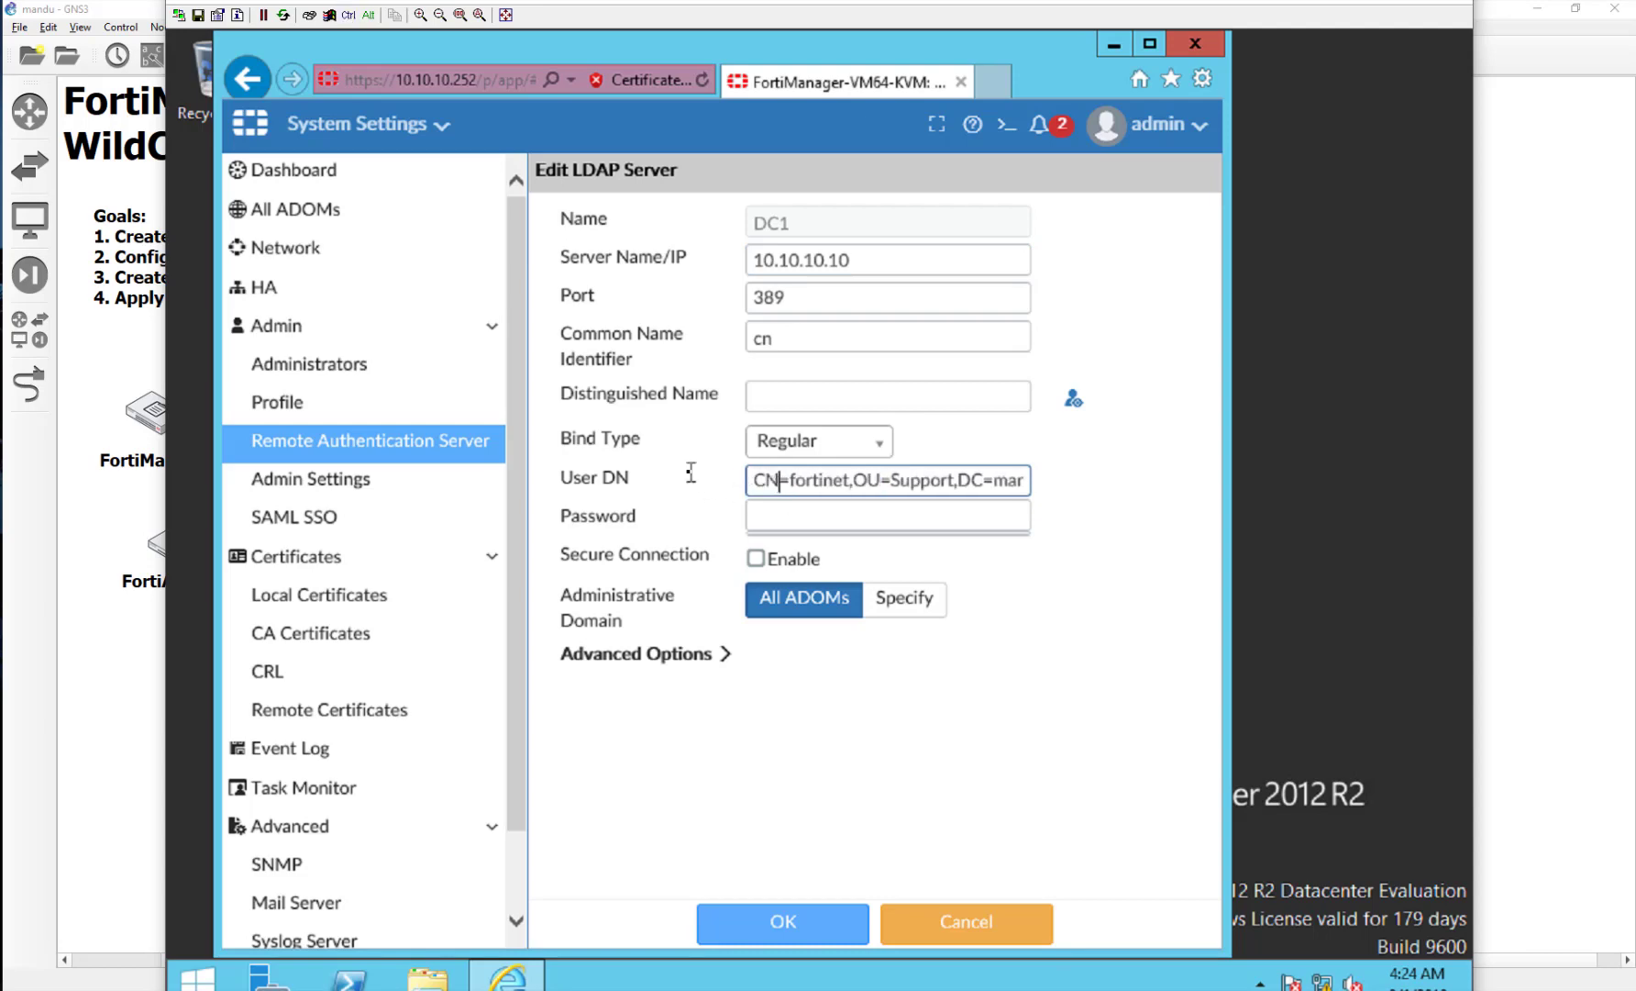
left_click(689, 473)
Step: Re-enter the bind password and open the LDAP Browser from Advanced Options
left_click(775, 520)
key("ctrl+v")
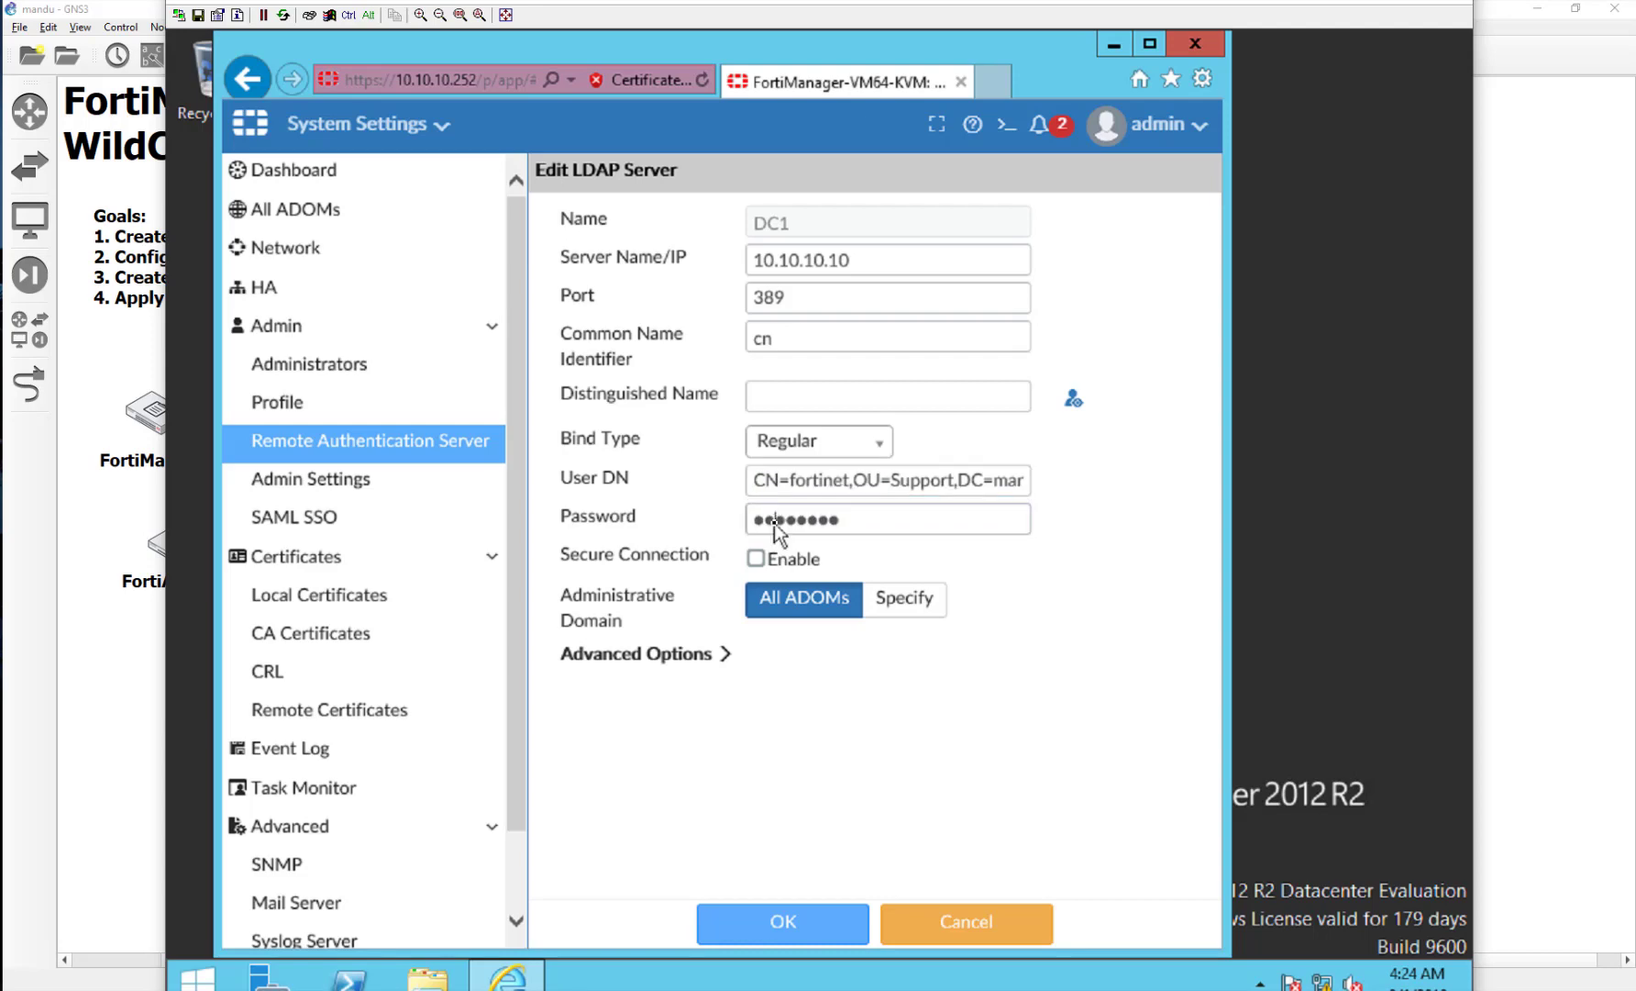
double_click(775, 520)
left_click_drag(753, 520, 851, 523)
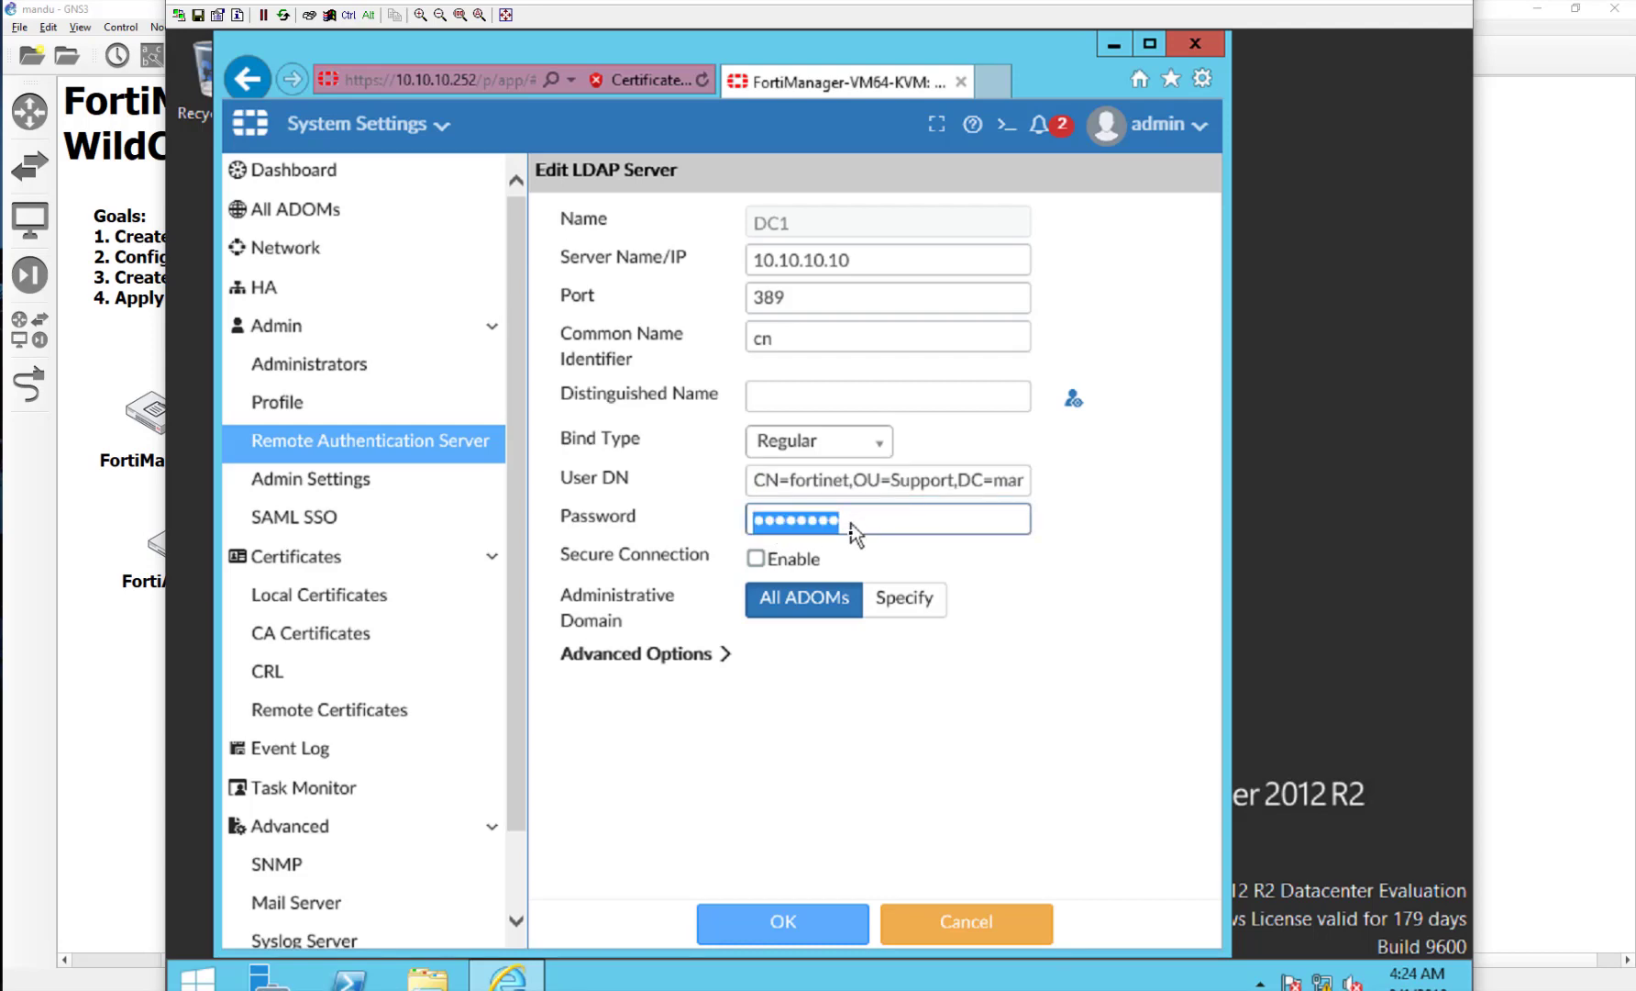
left_click(792, 668)
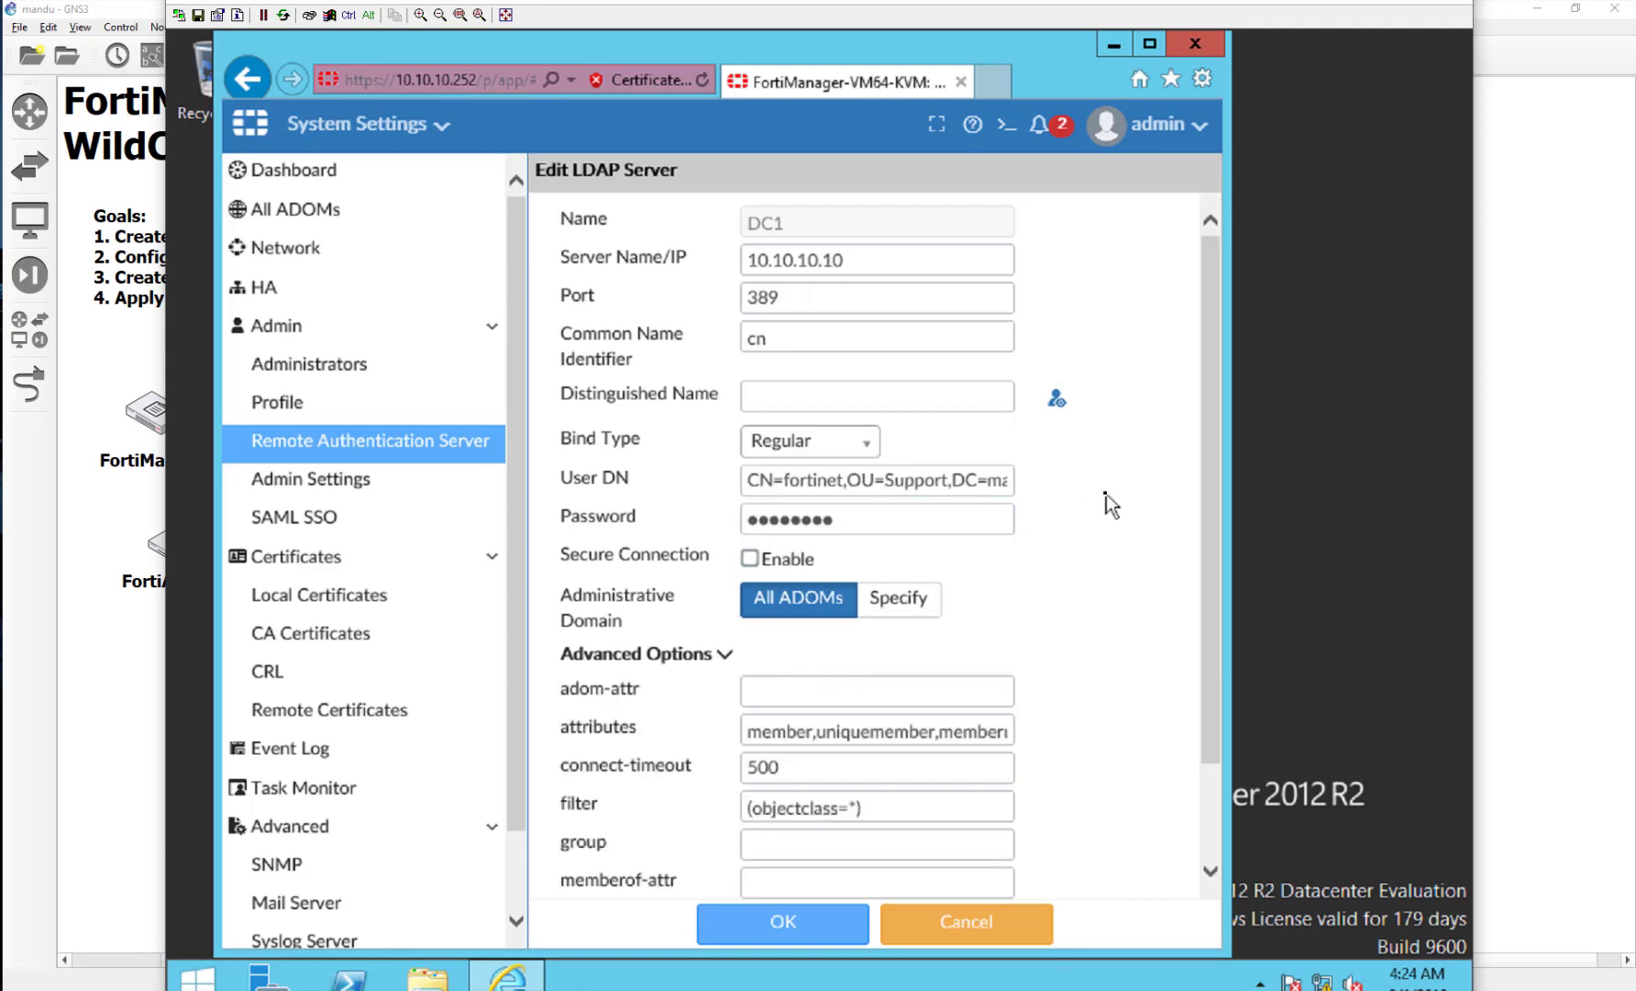
left_click(1072, 408)
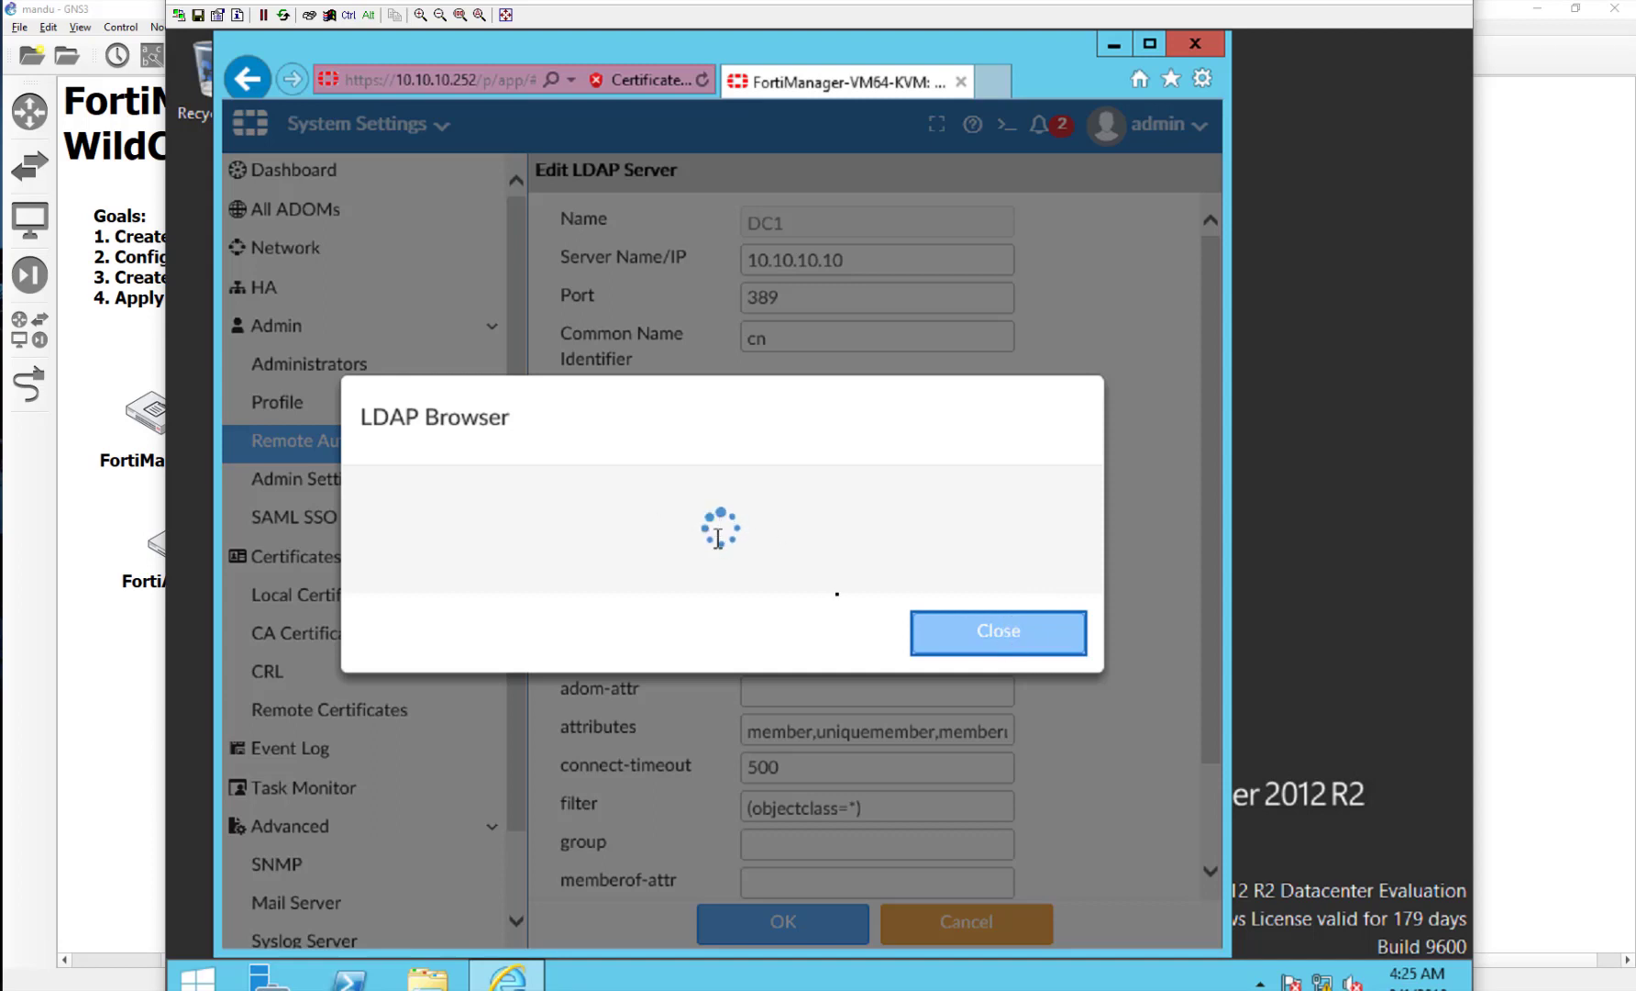
Step: Close the LDAP Browser and copy DC=mandu,DC=local from the User DN value
left_click(946, 627)
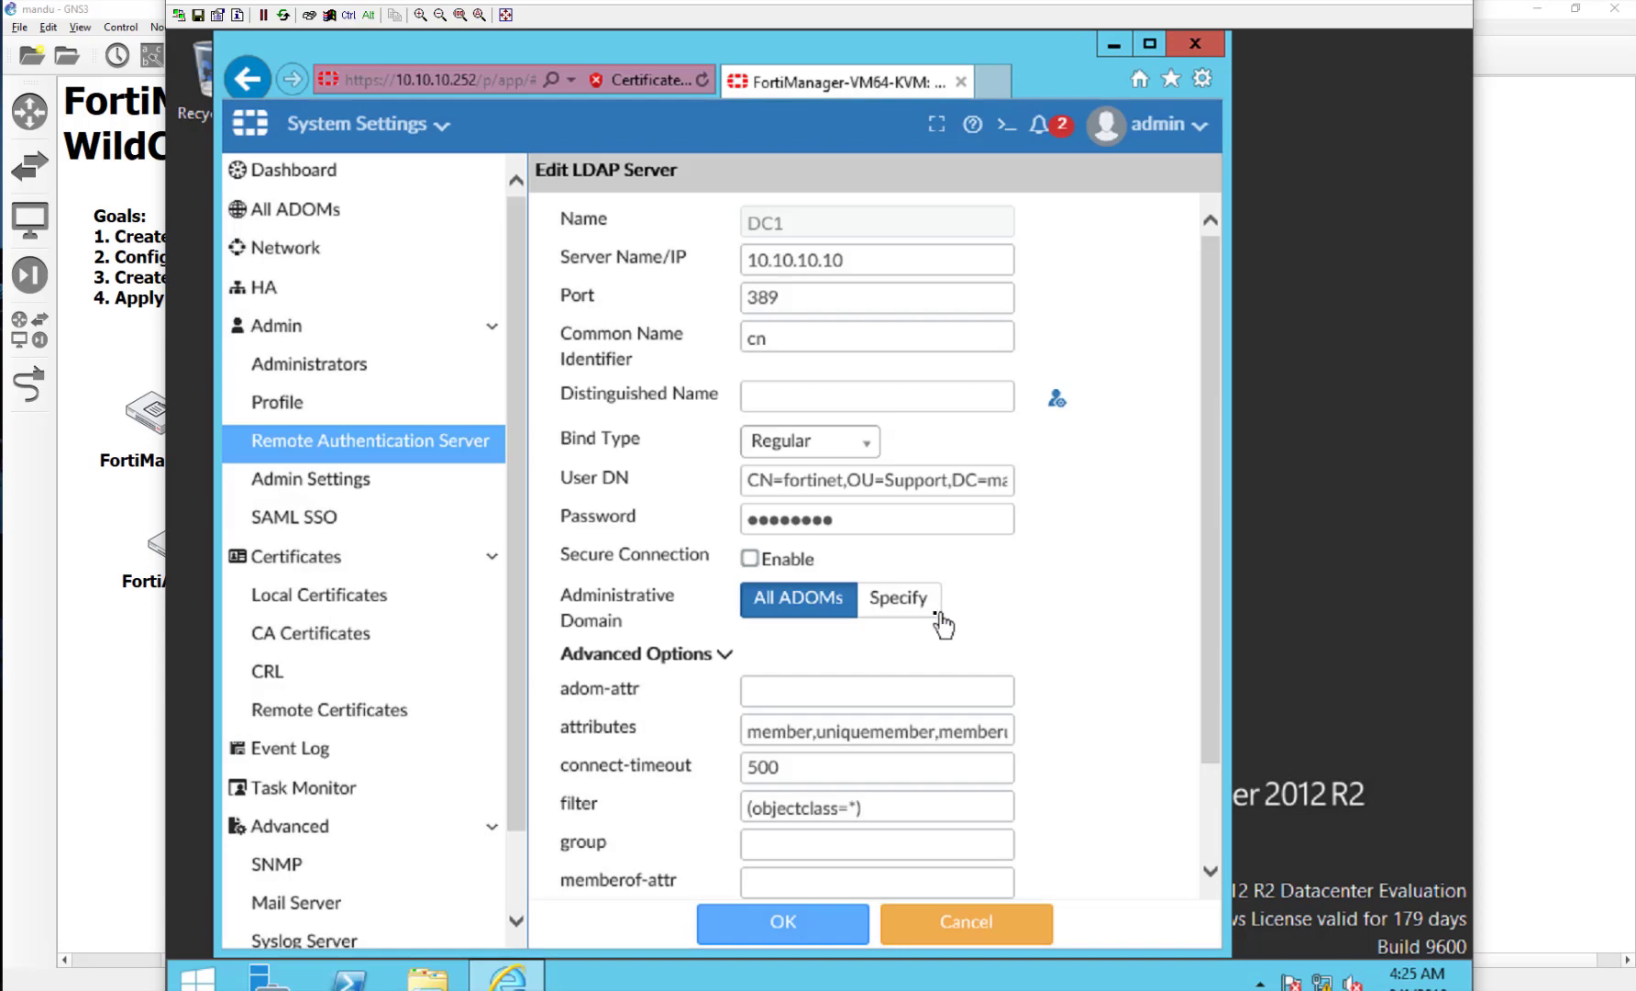
left_click(723, 656)
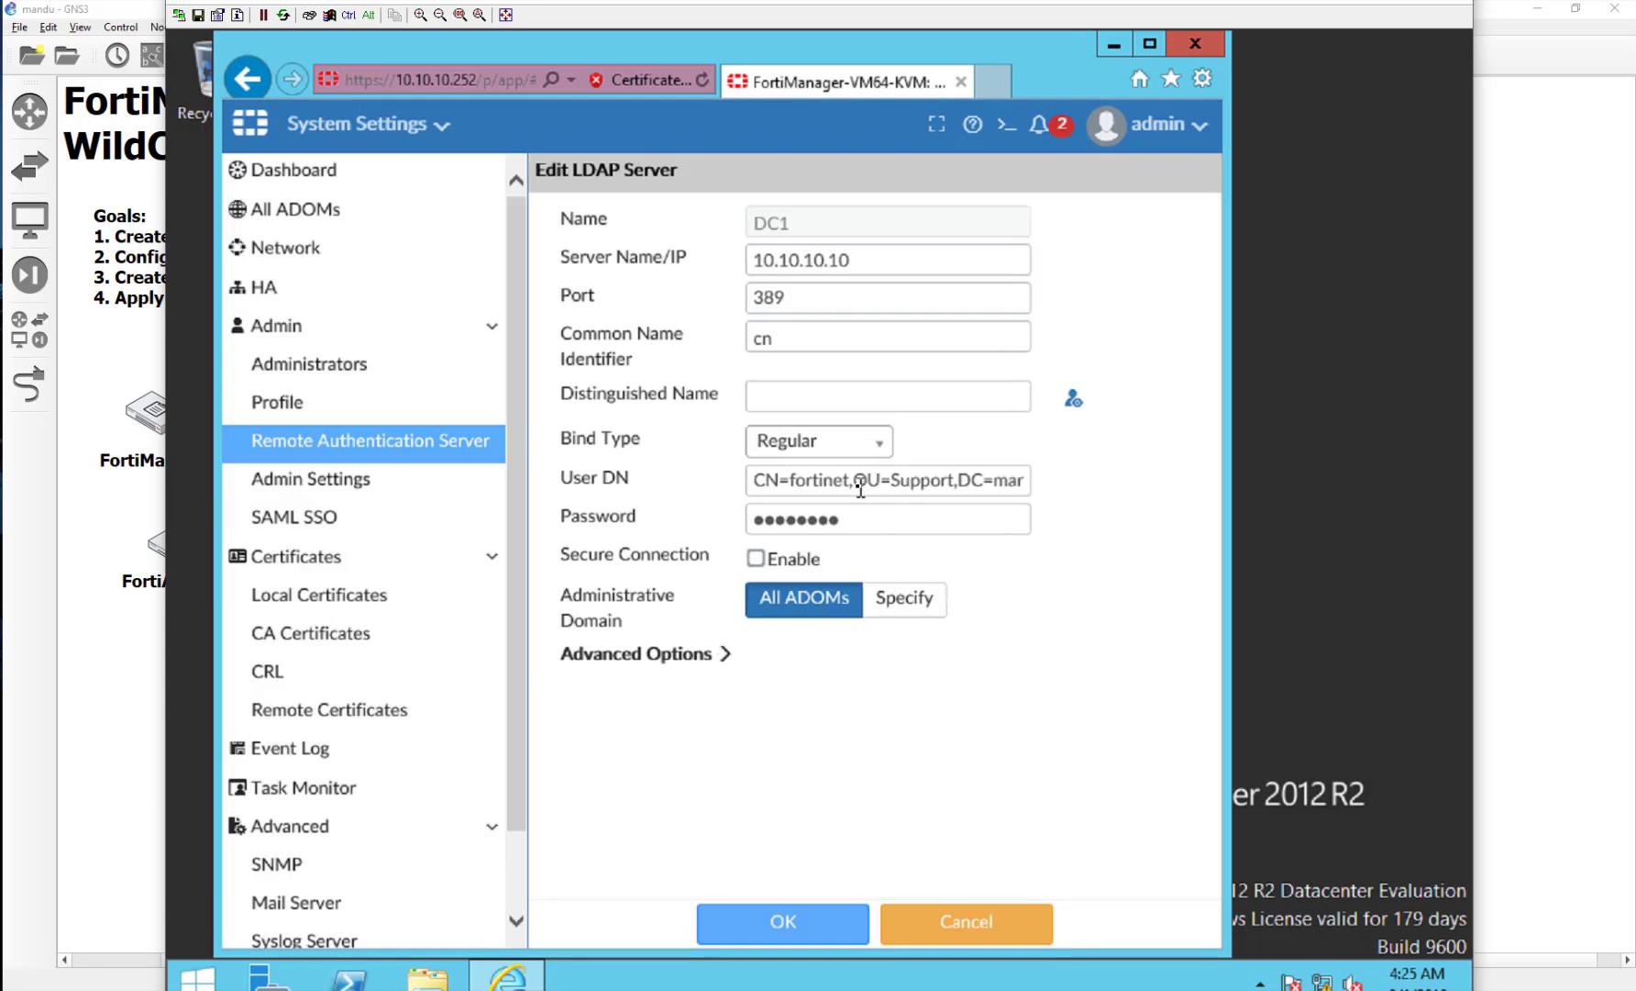
double_click(860, 489)
left_click(900, 490)
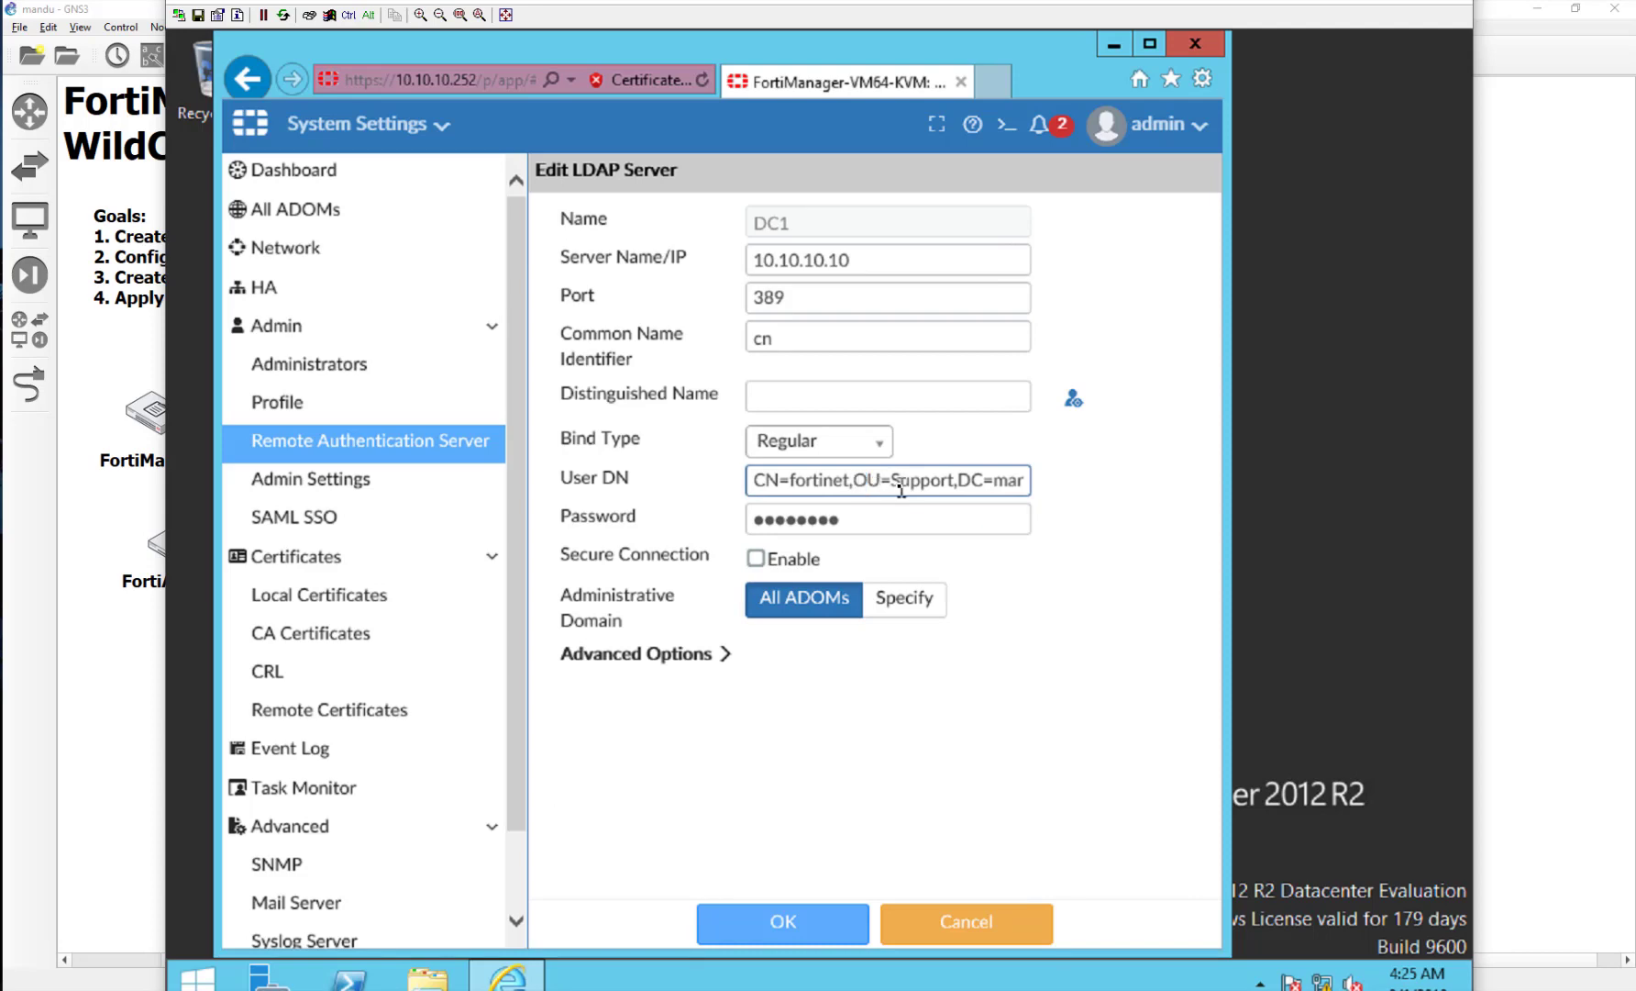
left_click(960, 484)
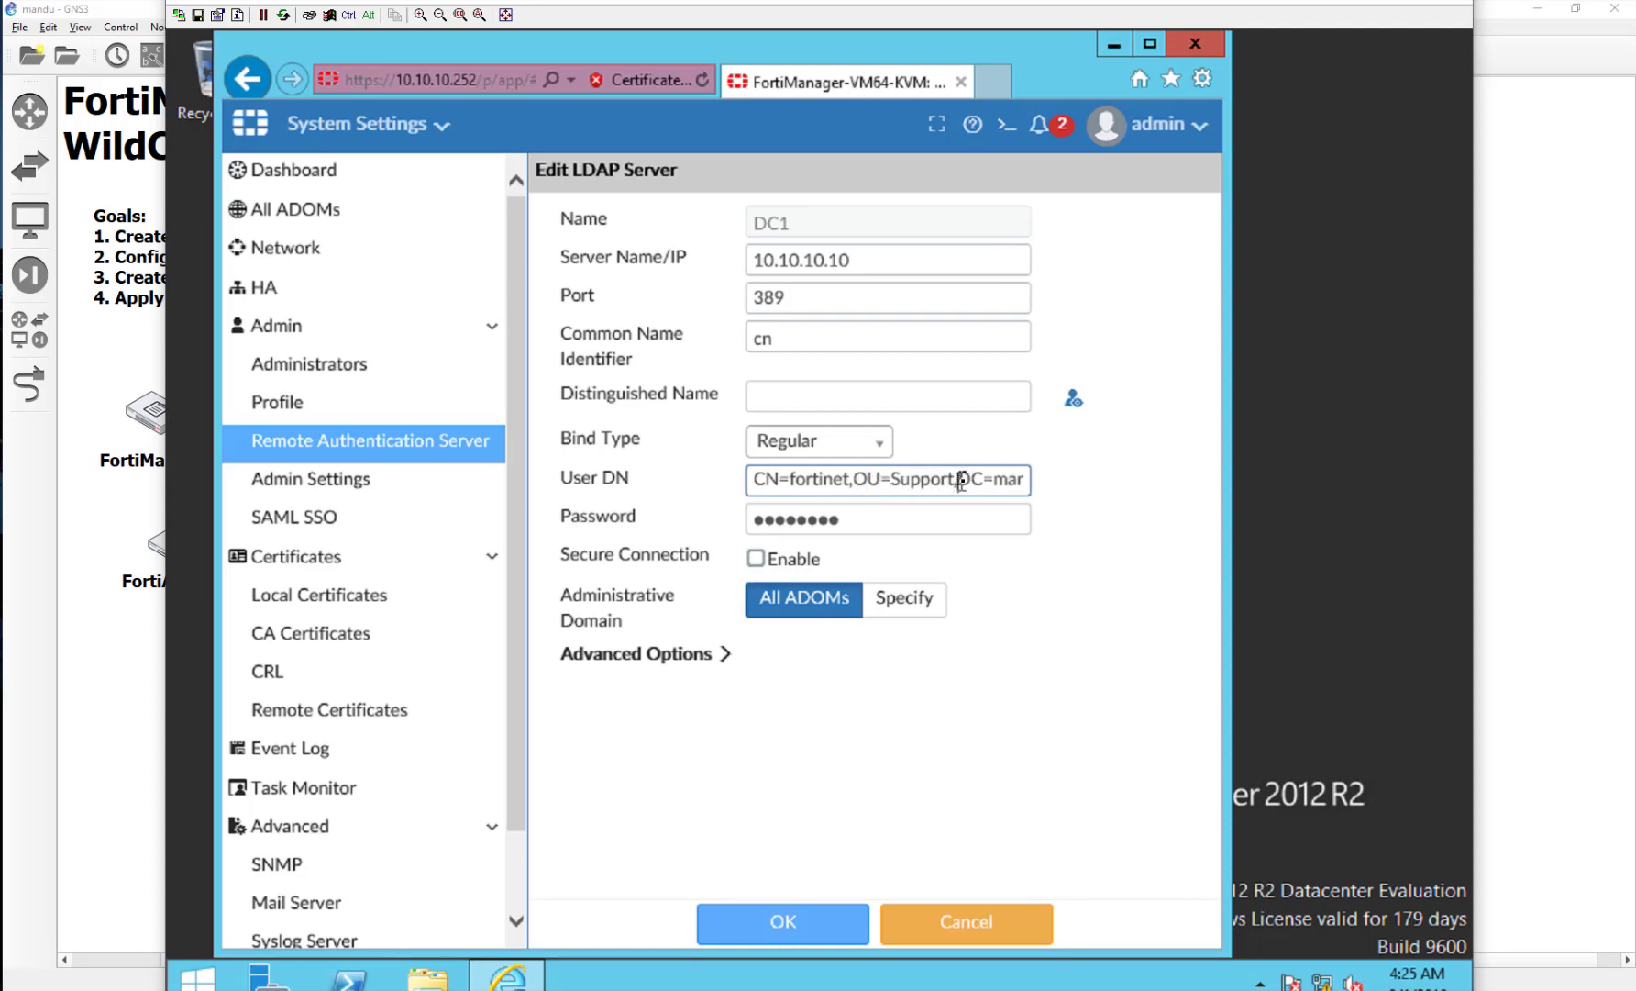
left_click_drag(960, 483, 1085, 502)
key("ctrl+c")
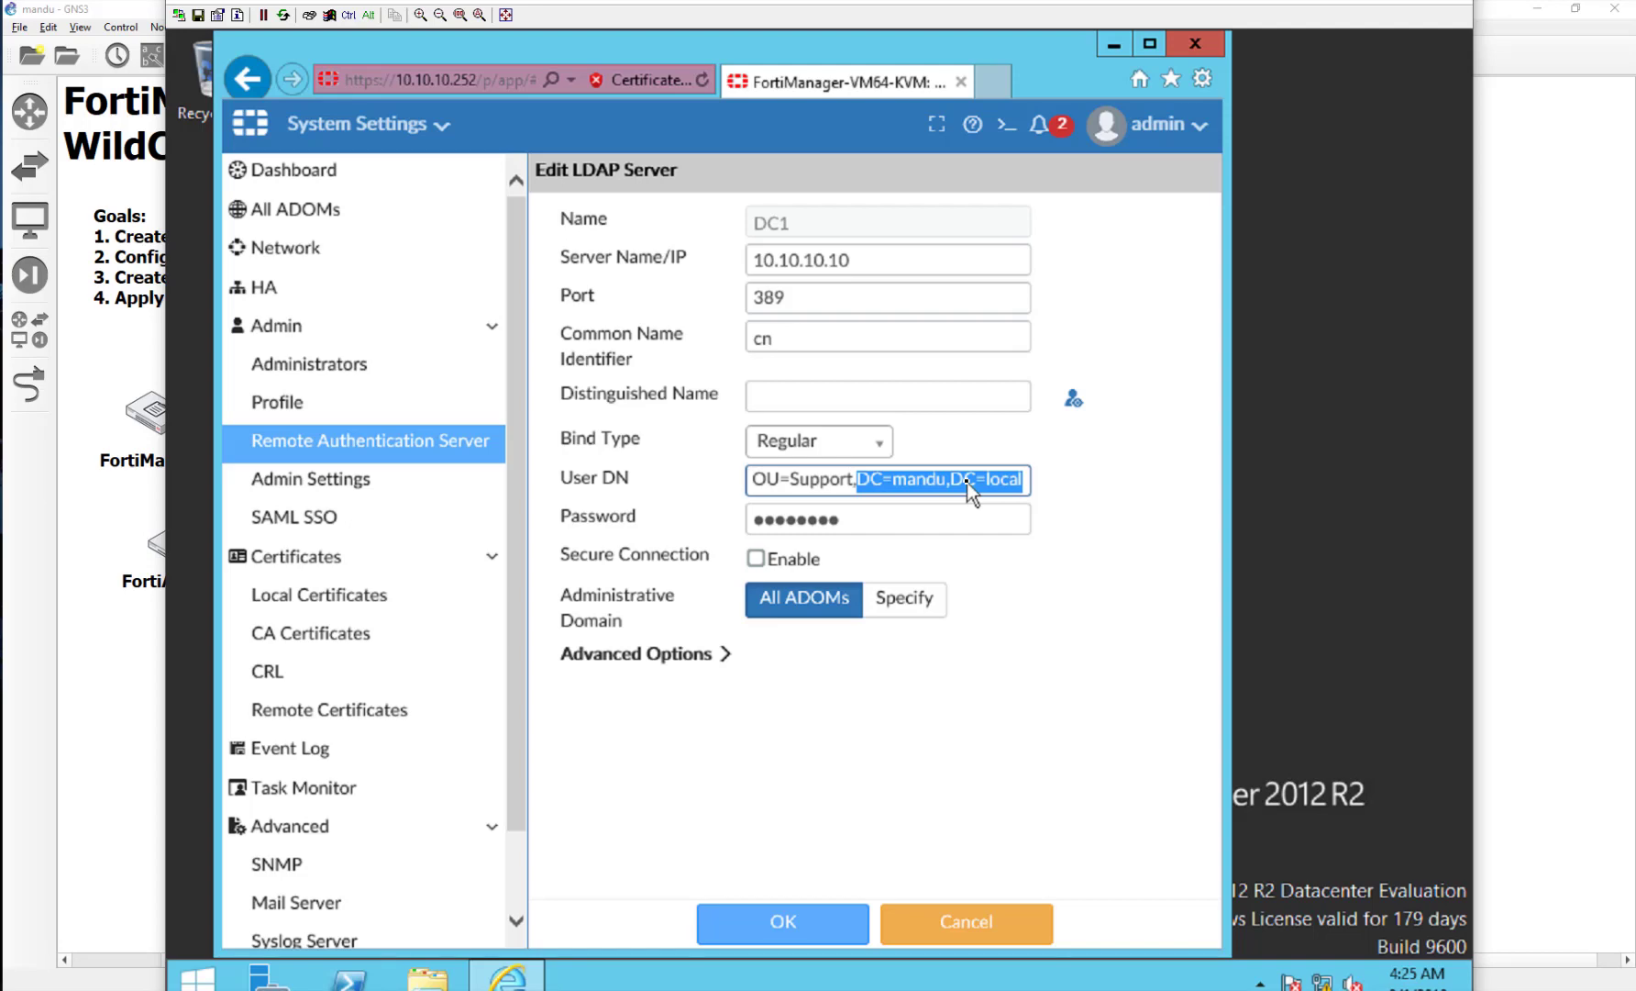
Step: Paste DC=mandu,DC=local into Distinguished Name and save the DC1 server
left_click(905, 404)
key("ctrl+v")
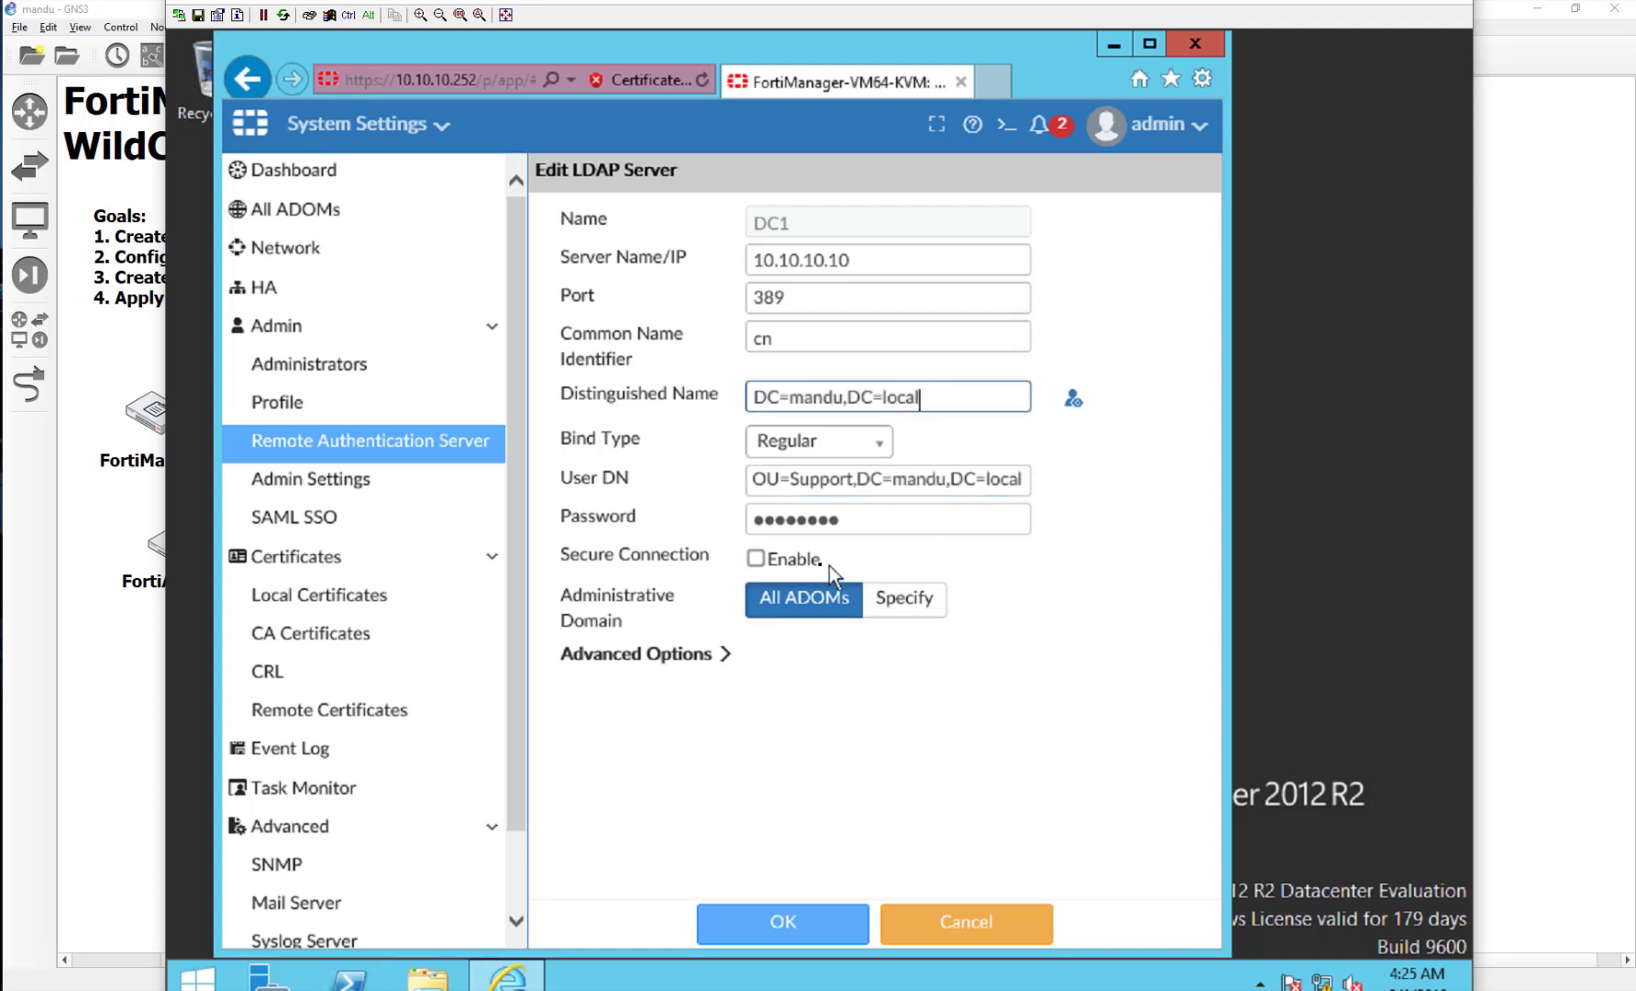
left_click(800, 919)
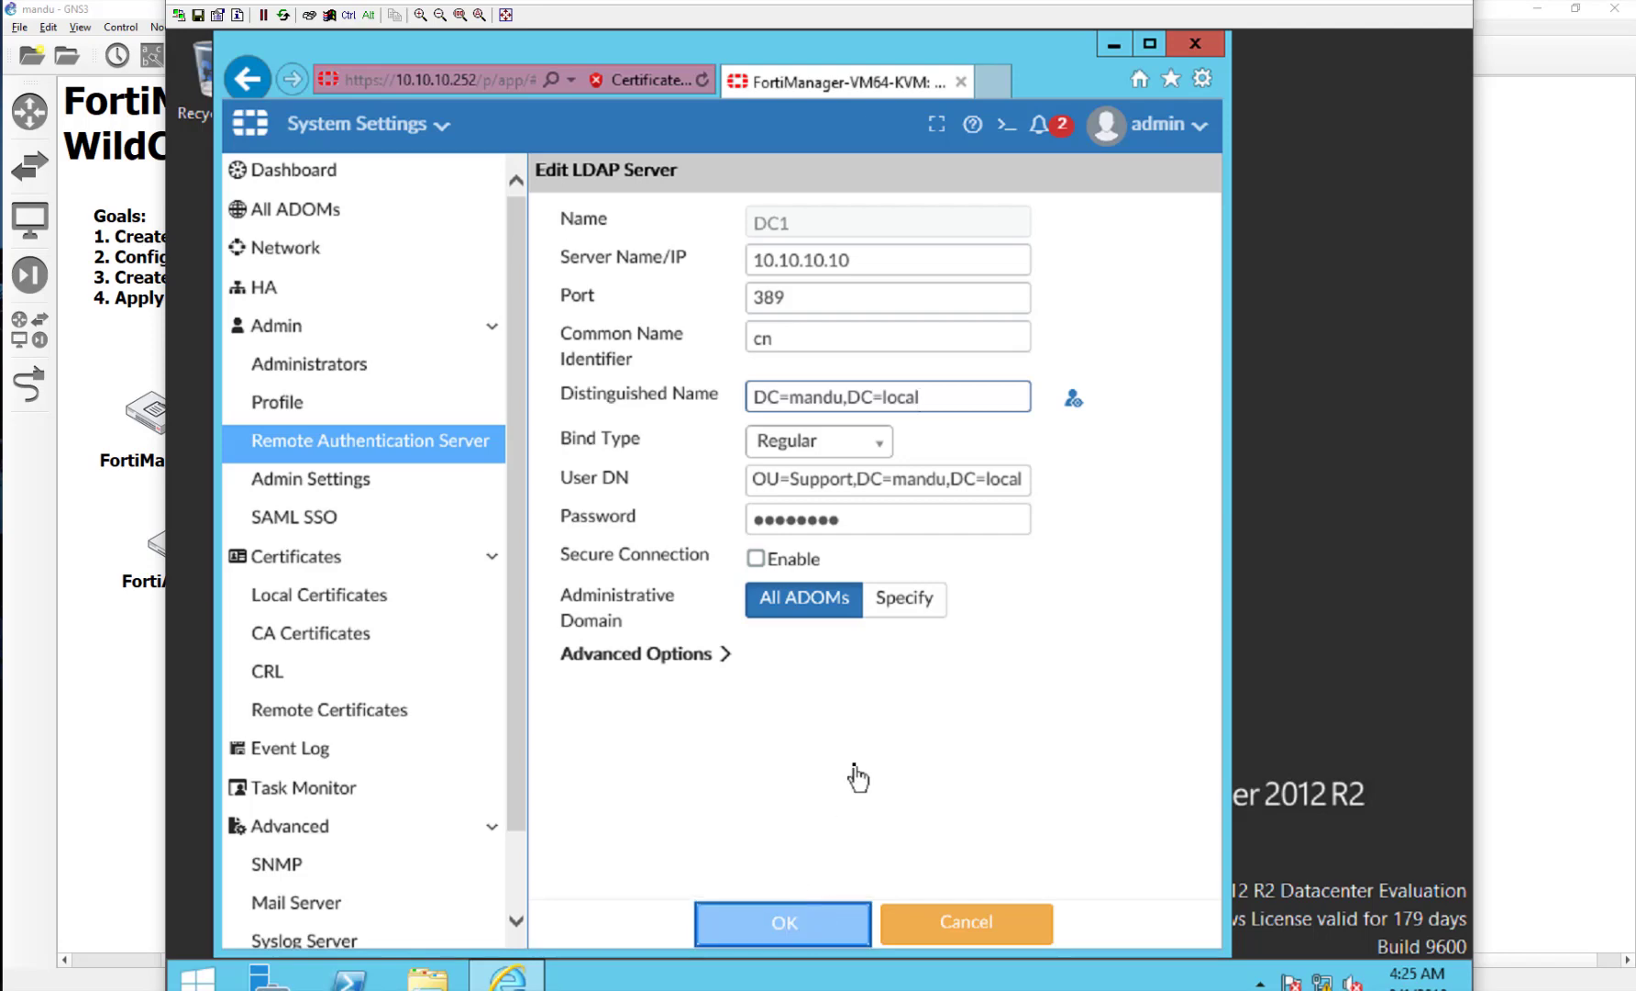
left_click(813, 921)
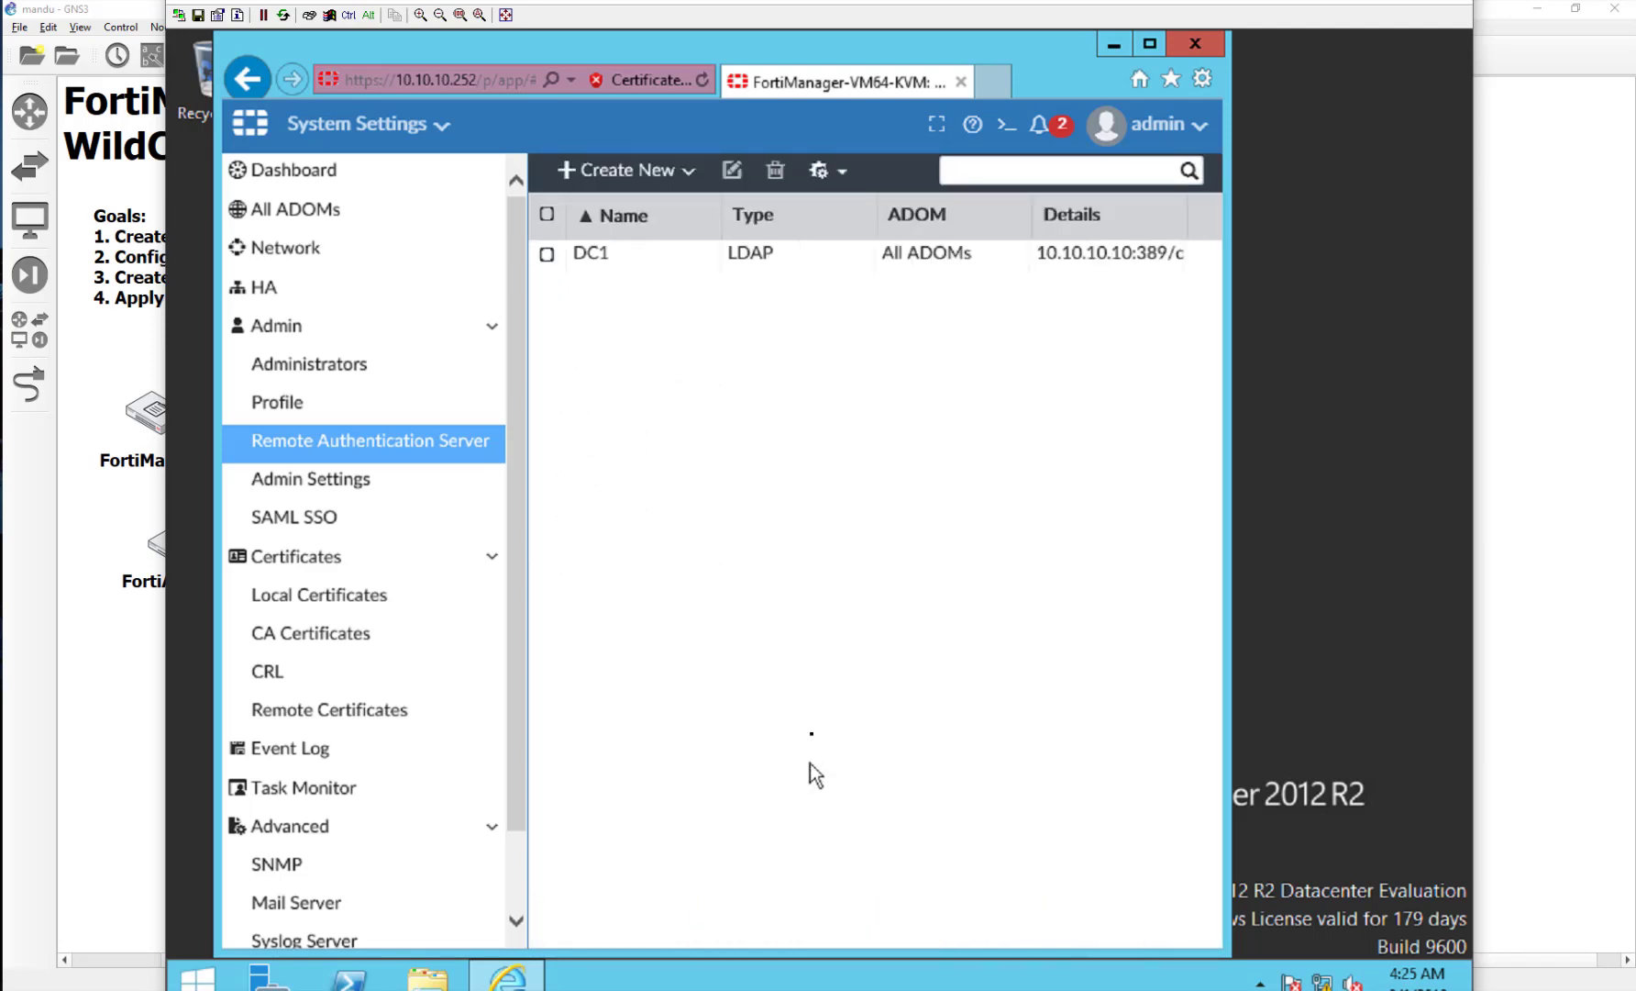
double_click(832, 272)
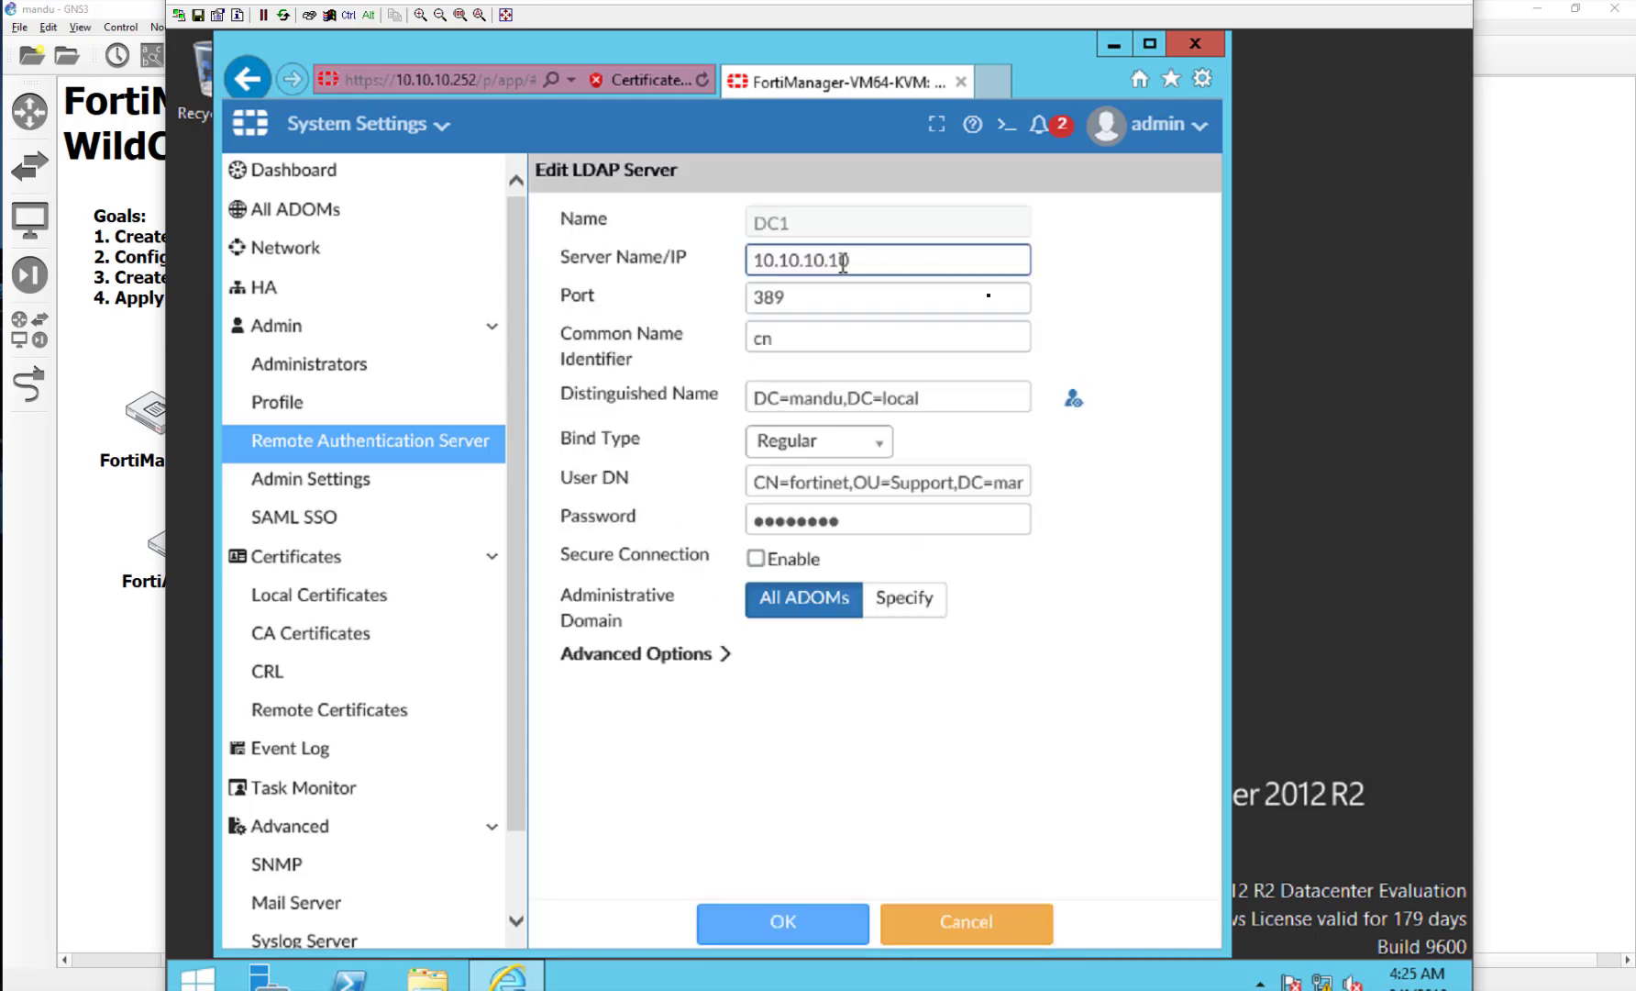
left_click(1073, 402)
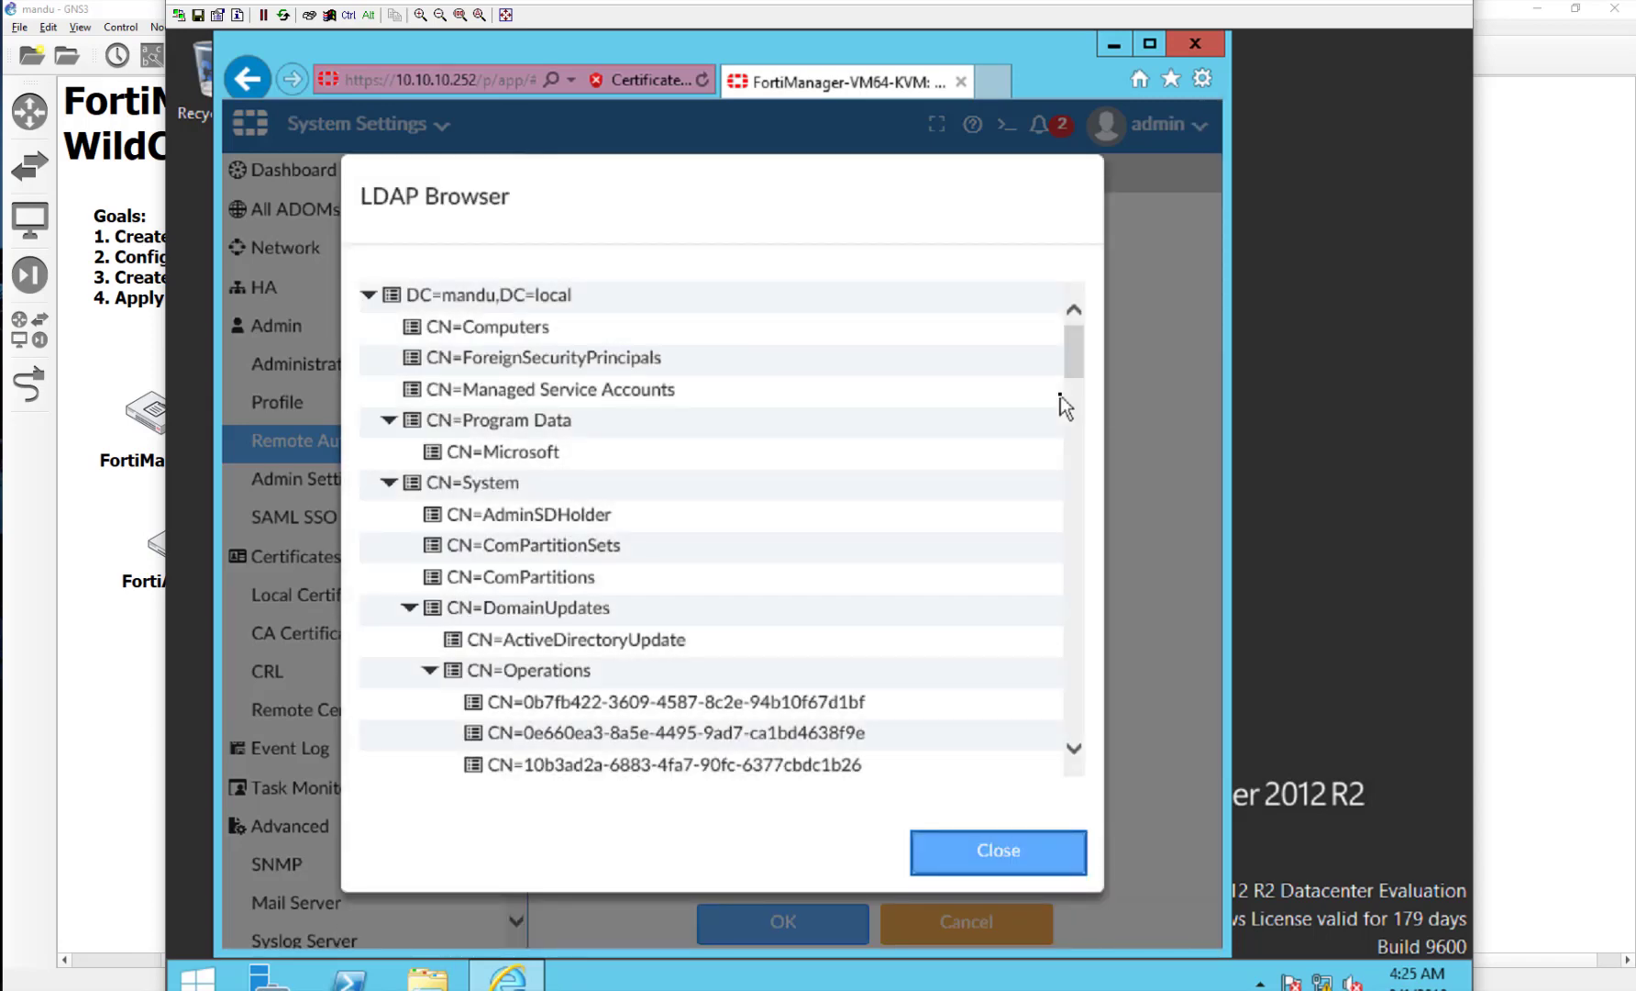
left_click(1059, 395)
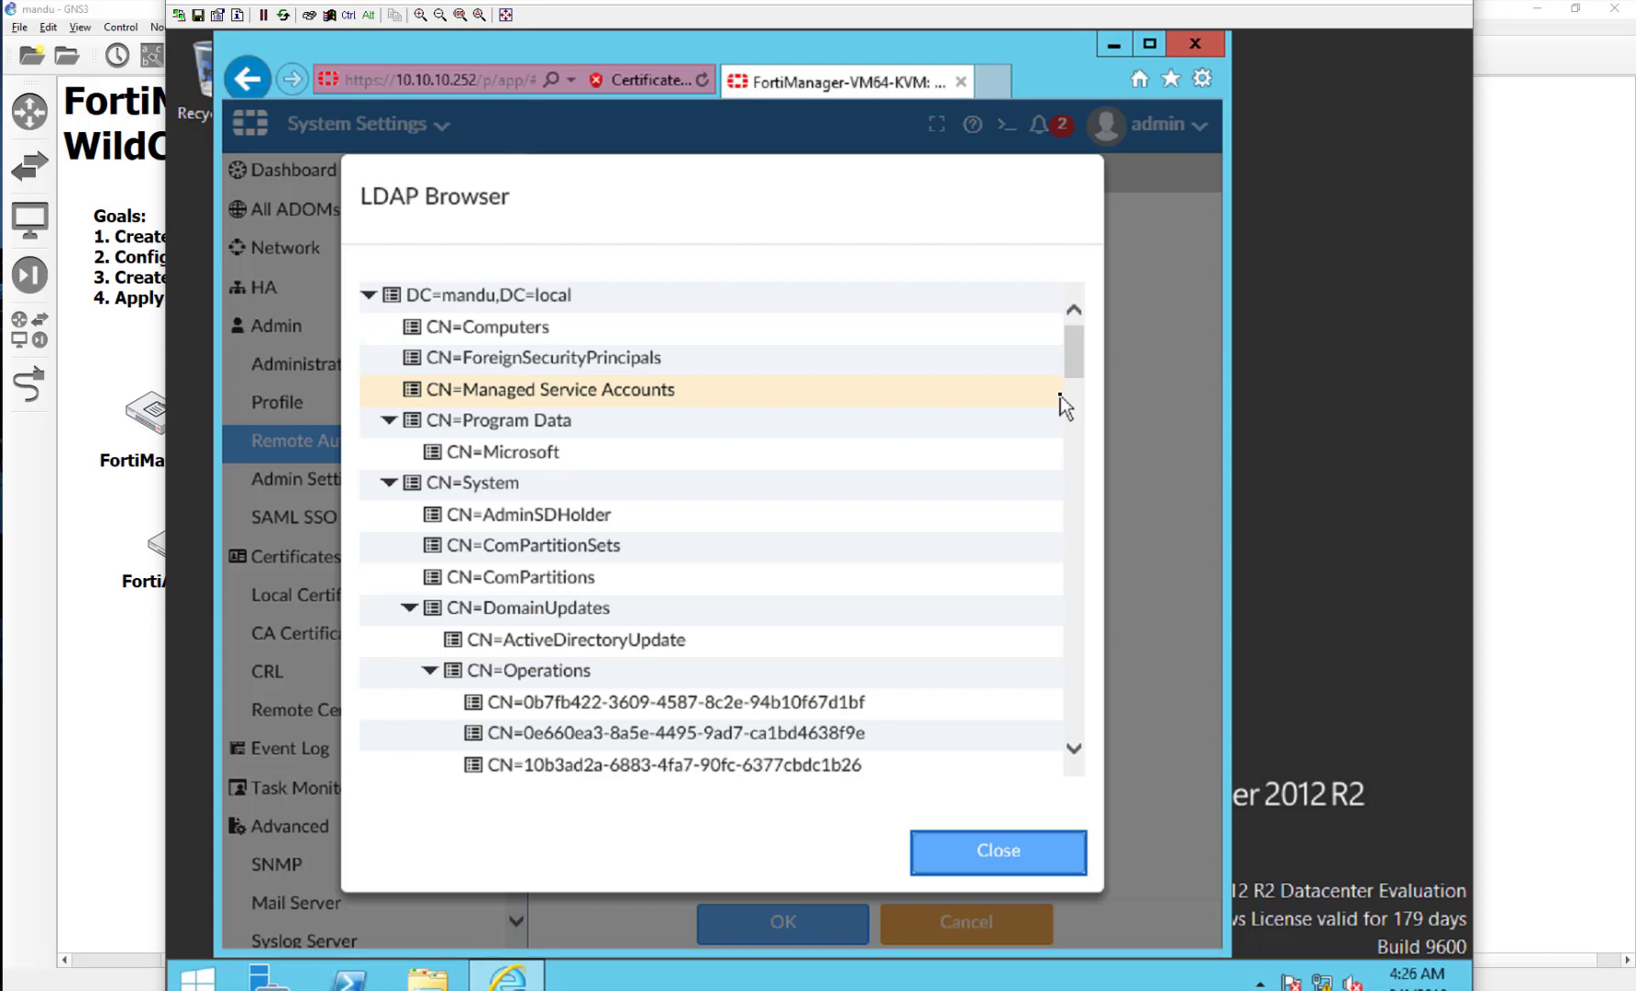
left_click(1016, 842)
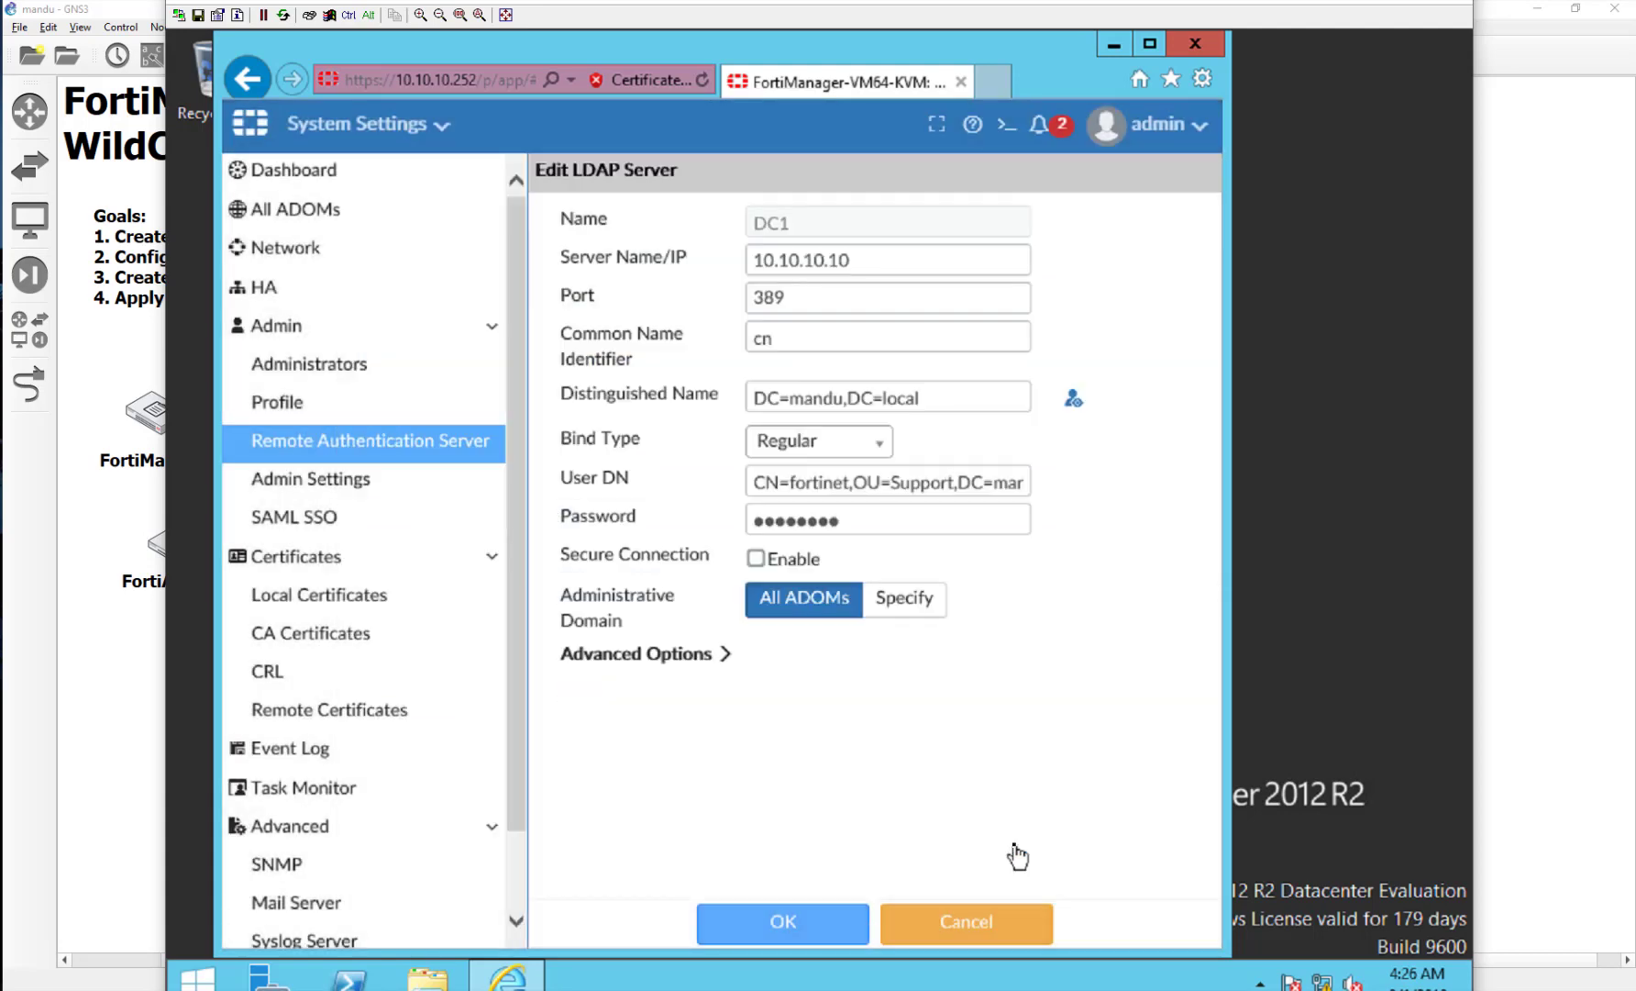
left_click(825, 923)
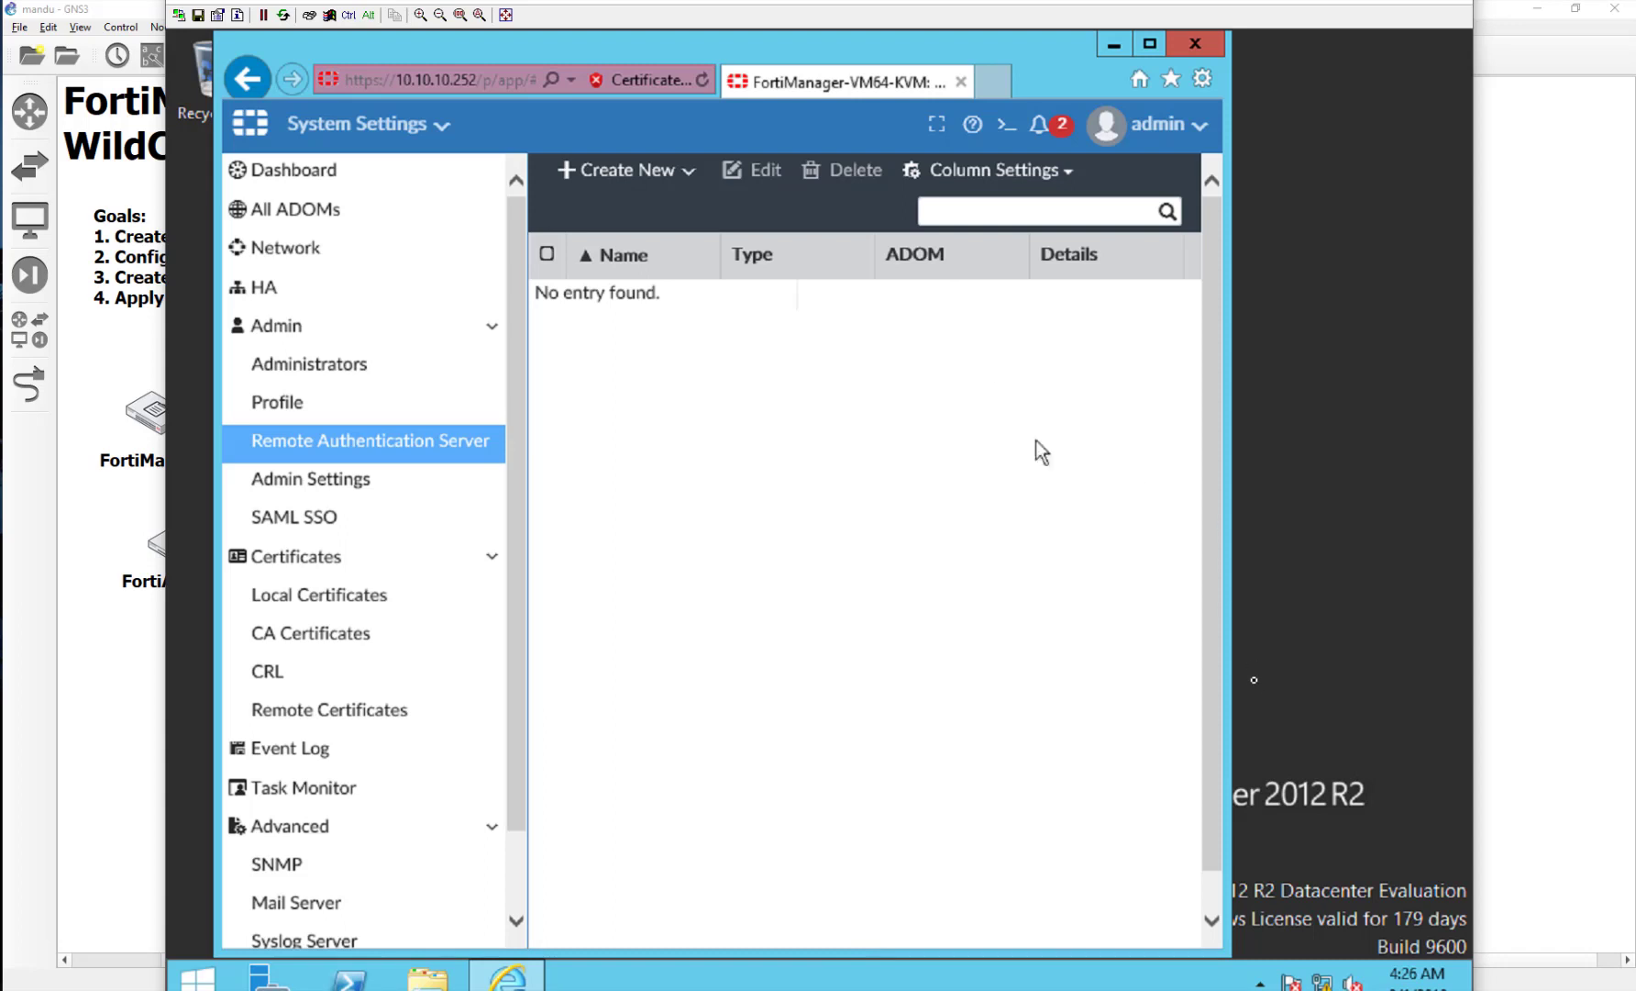
Step: Load the FortiGate login page at 10.10.10.254 in a new browser tab
left_click(992, 85)
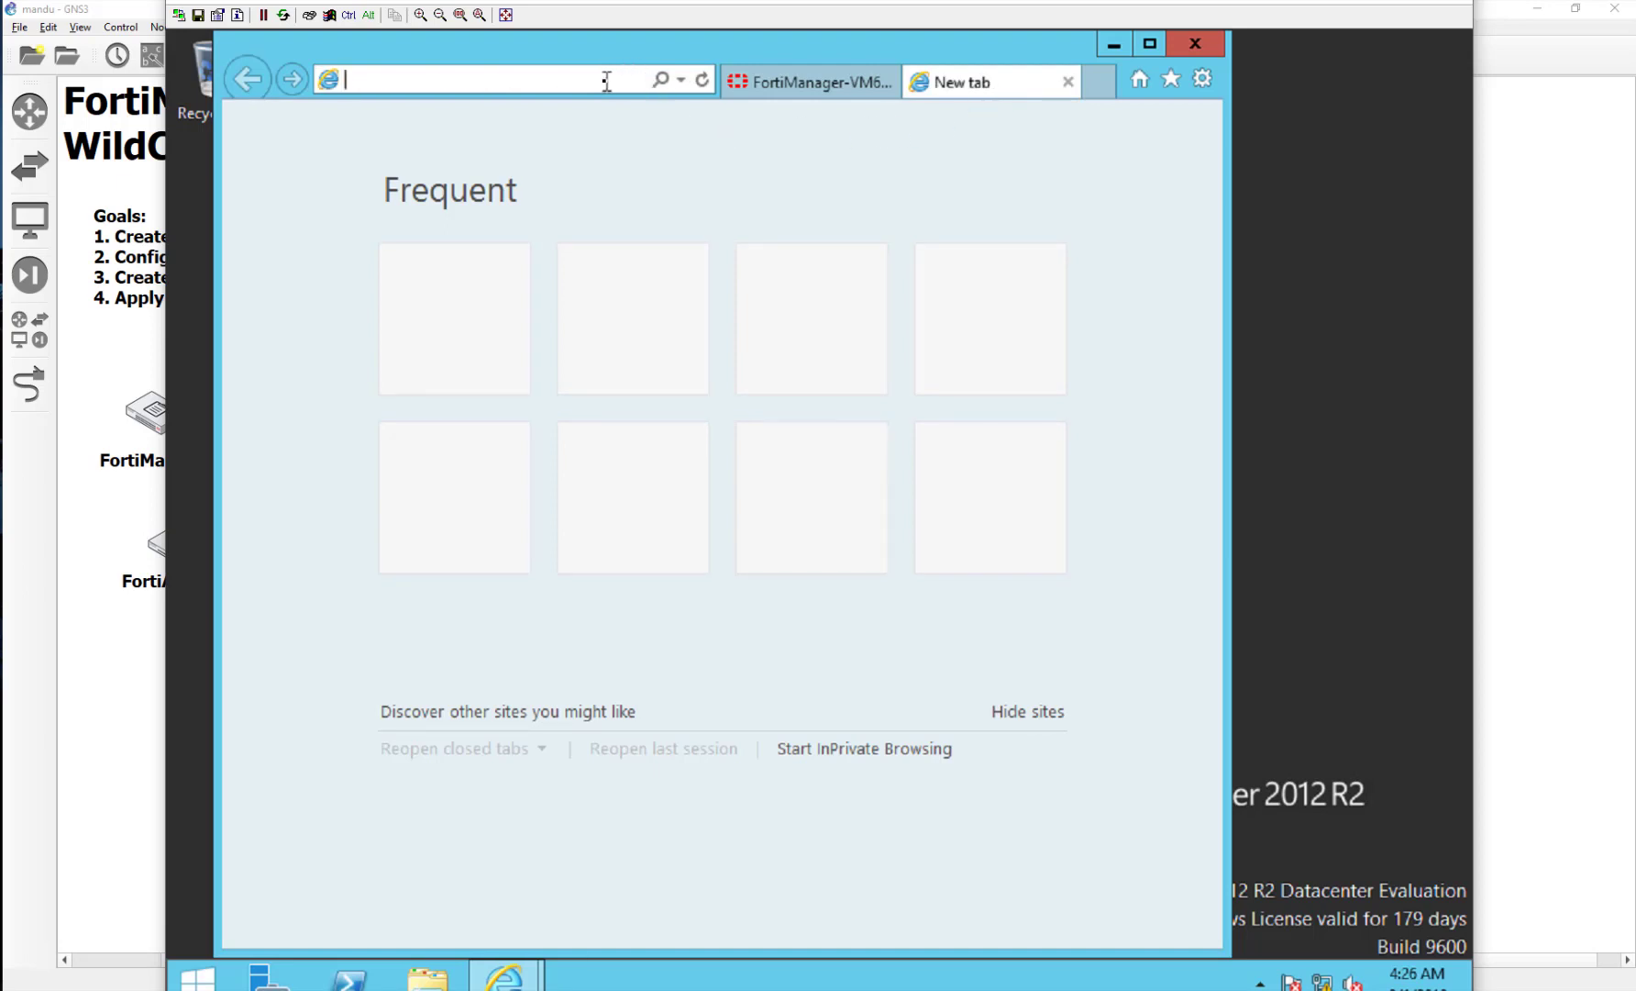
type("10.10.10.")
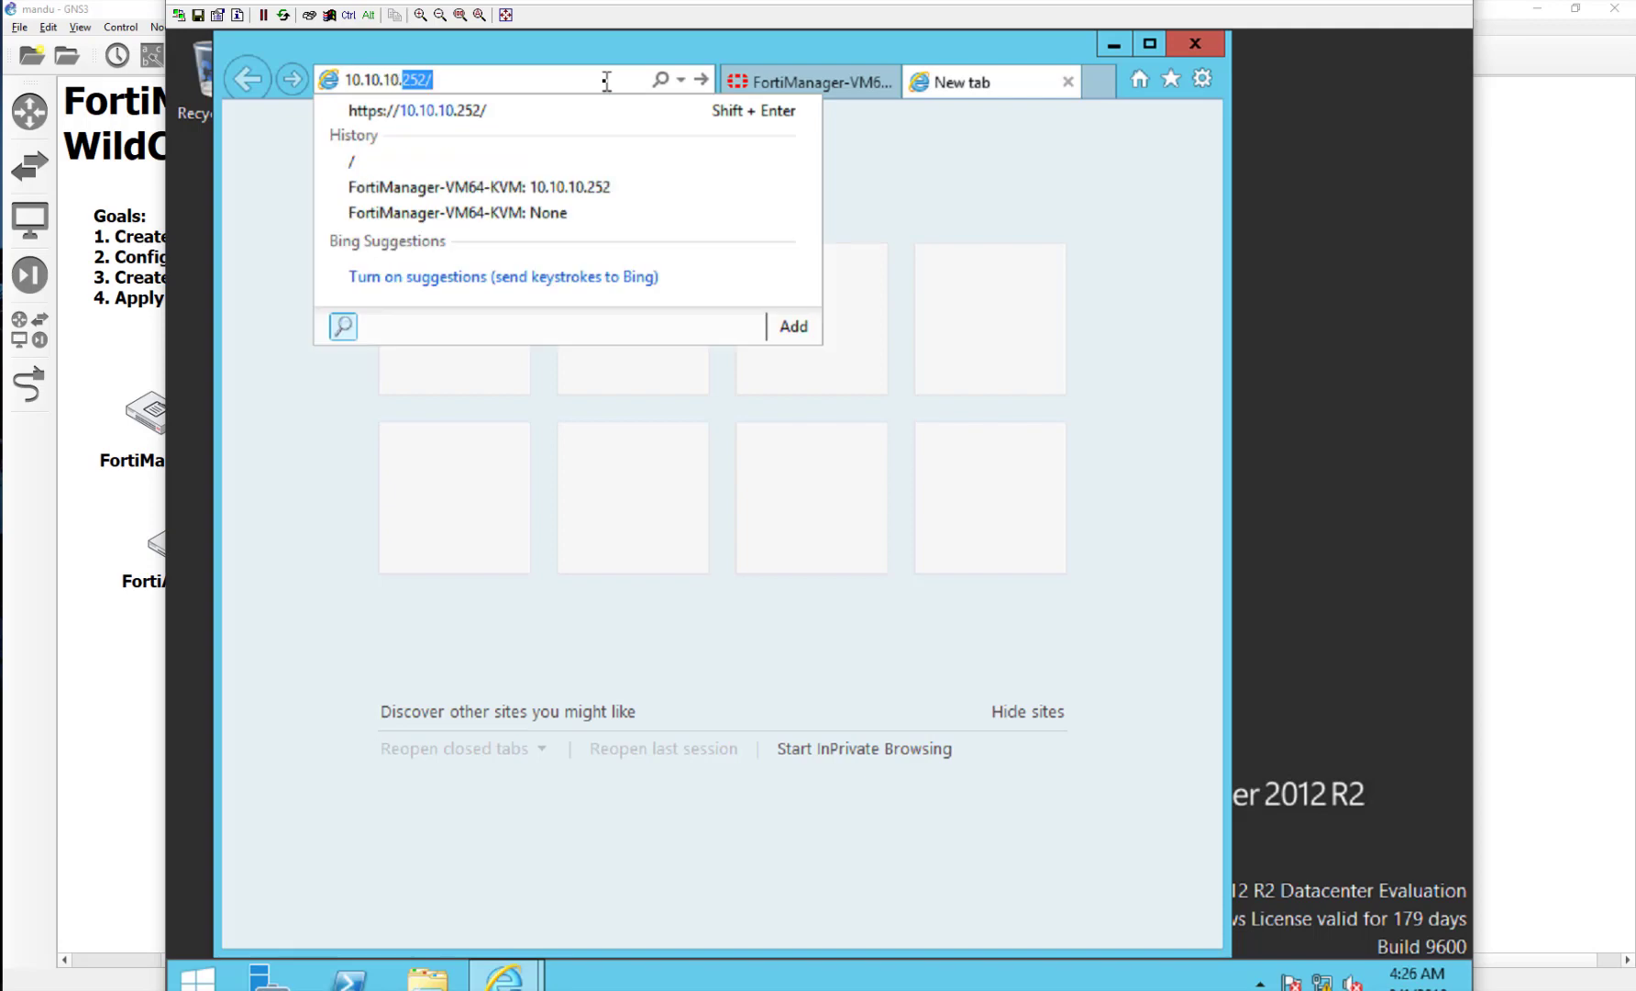
type("254")
key("Return")
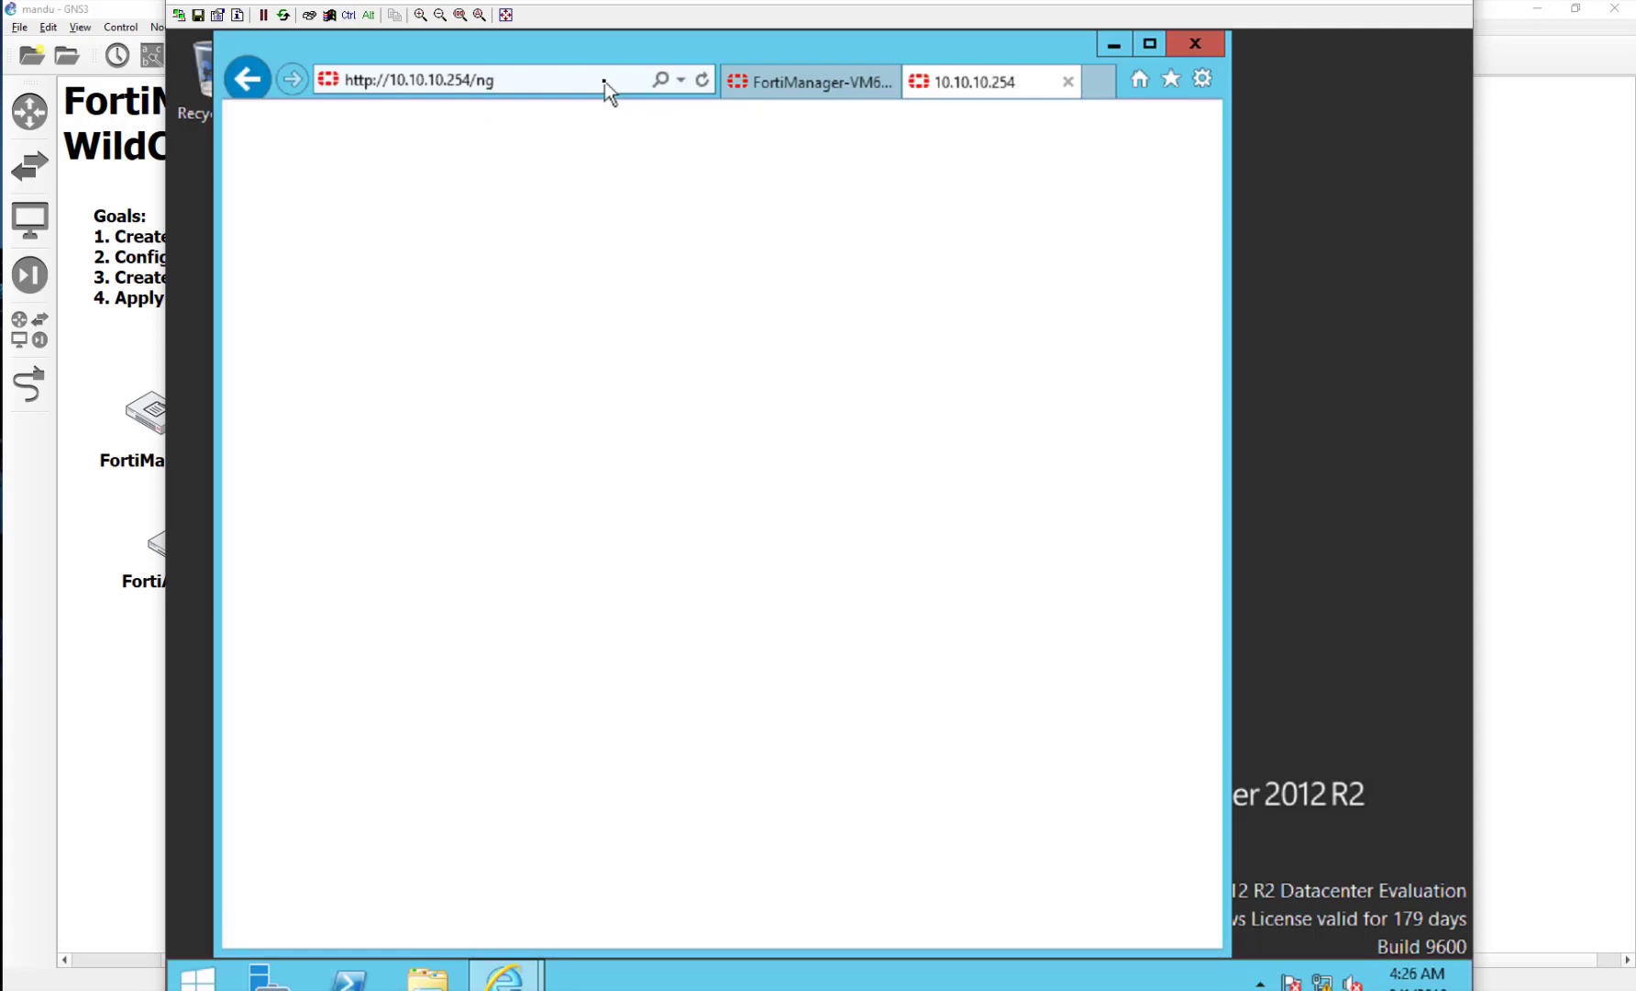
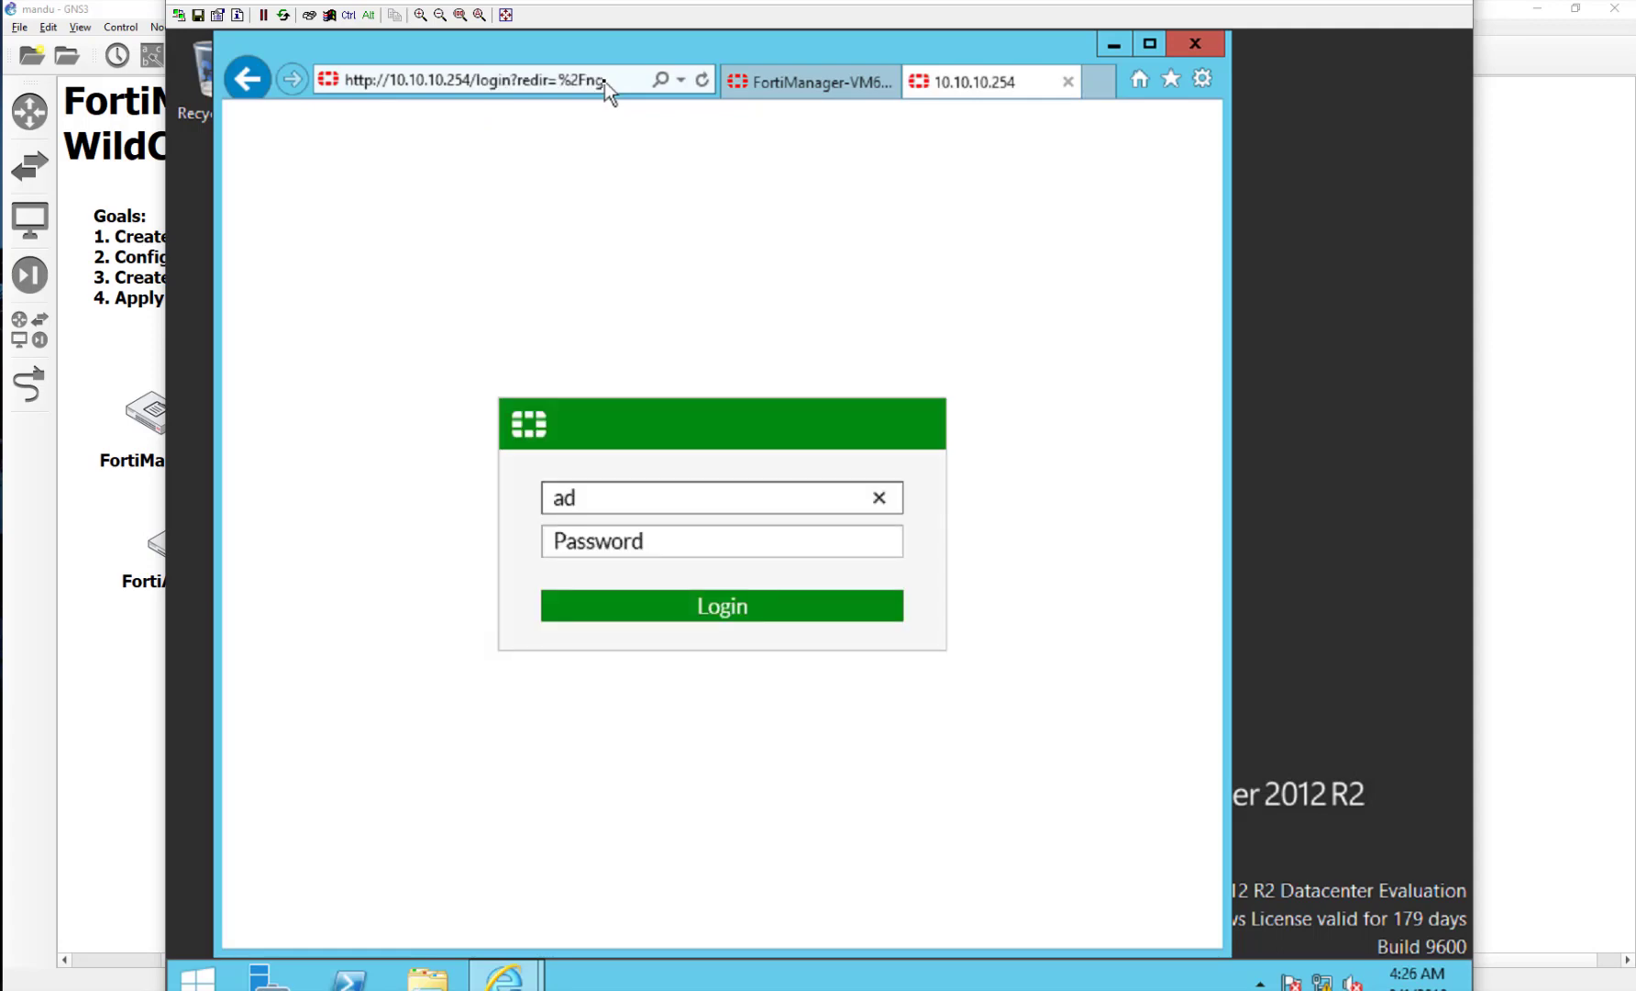
Step: Sign in to FortiGate as admin, then close the tab and return to the GNS3 topology
key("Tab")
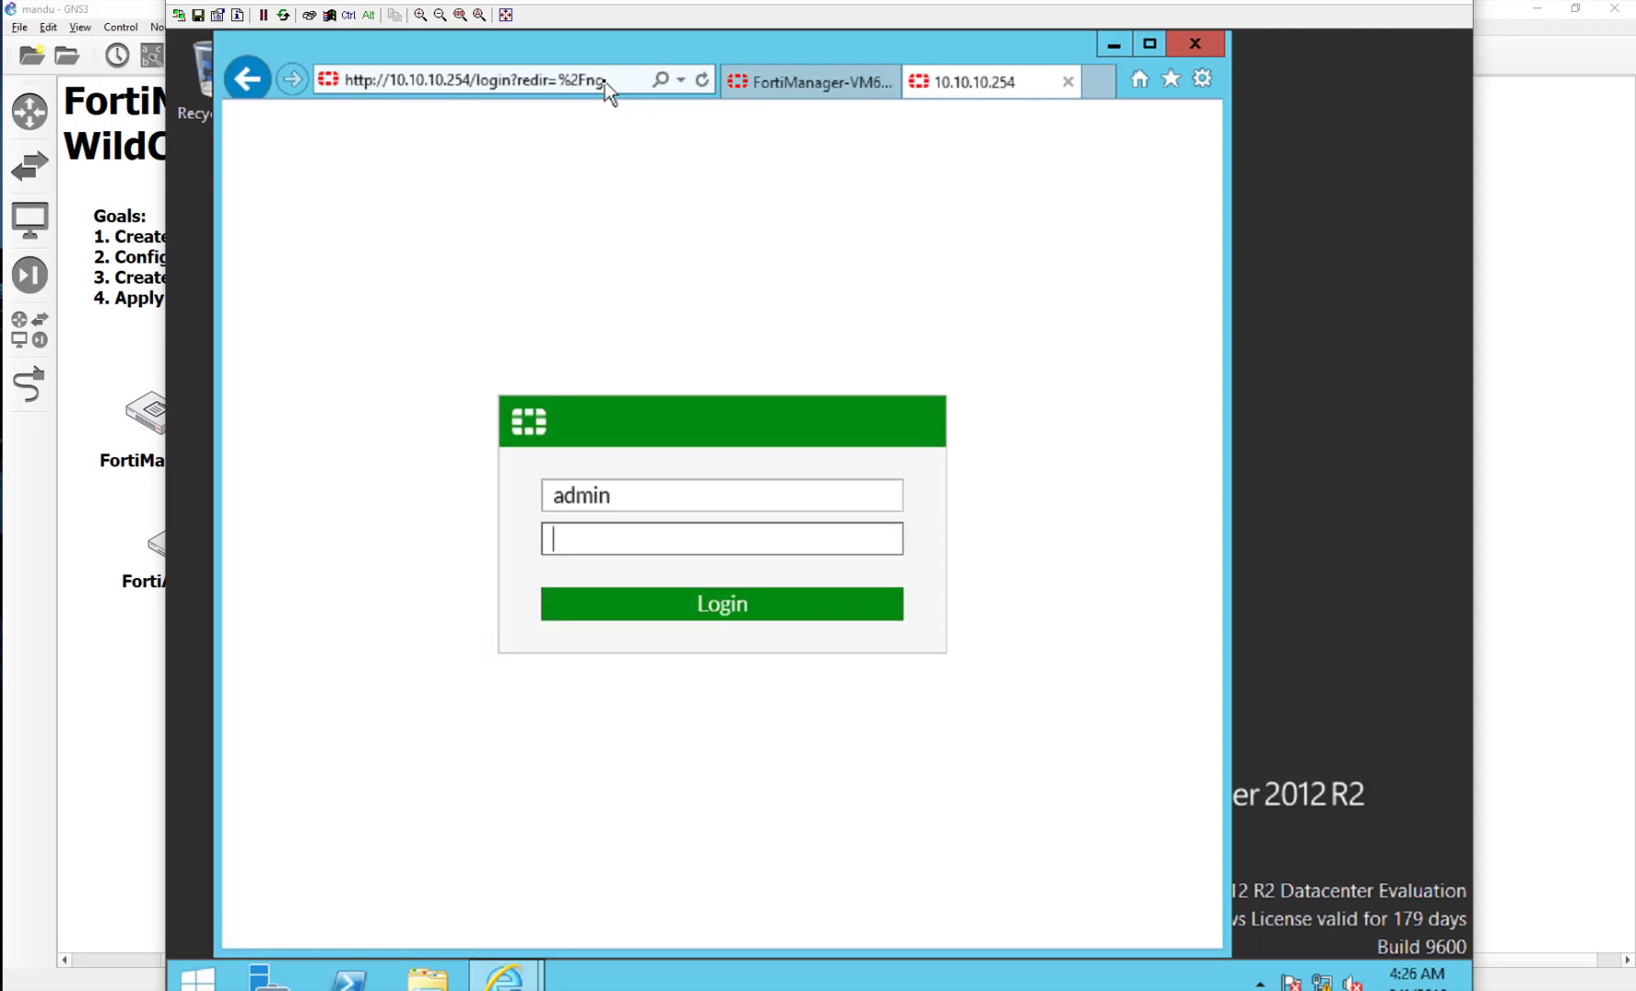
key("Return")
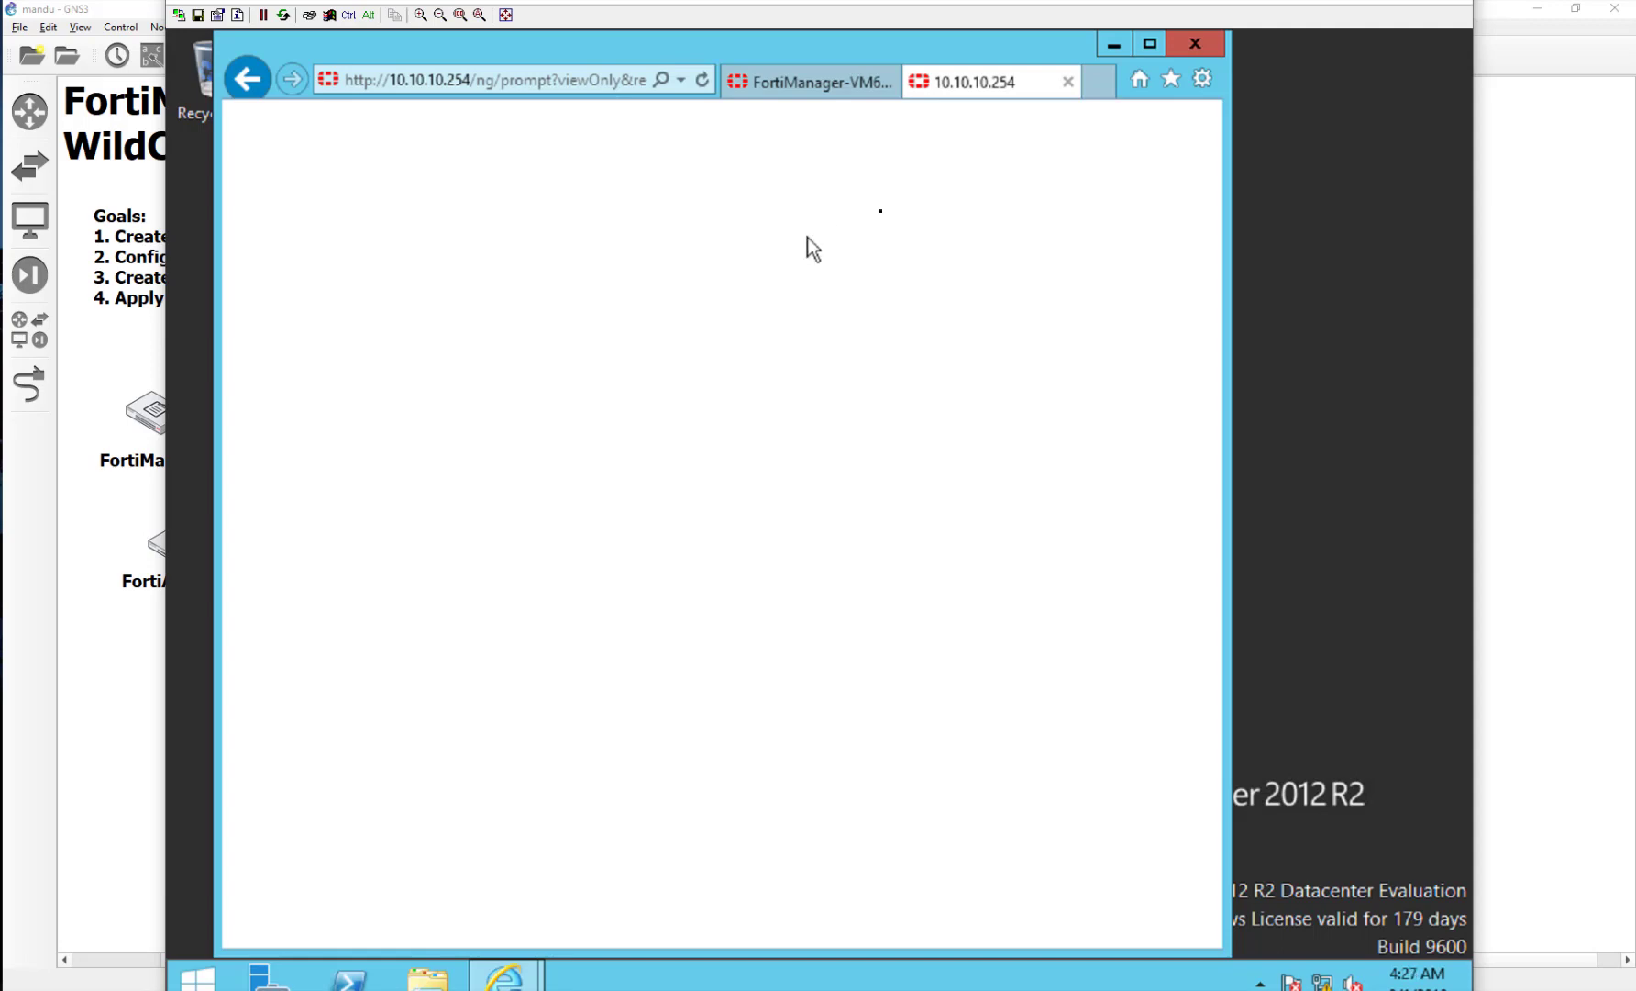
left_click(1068, 83)
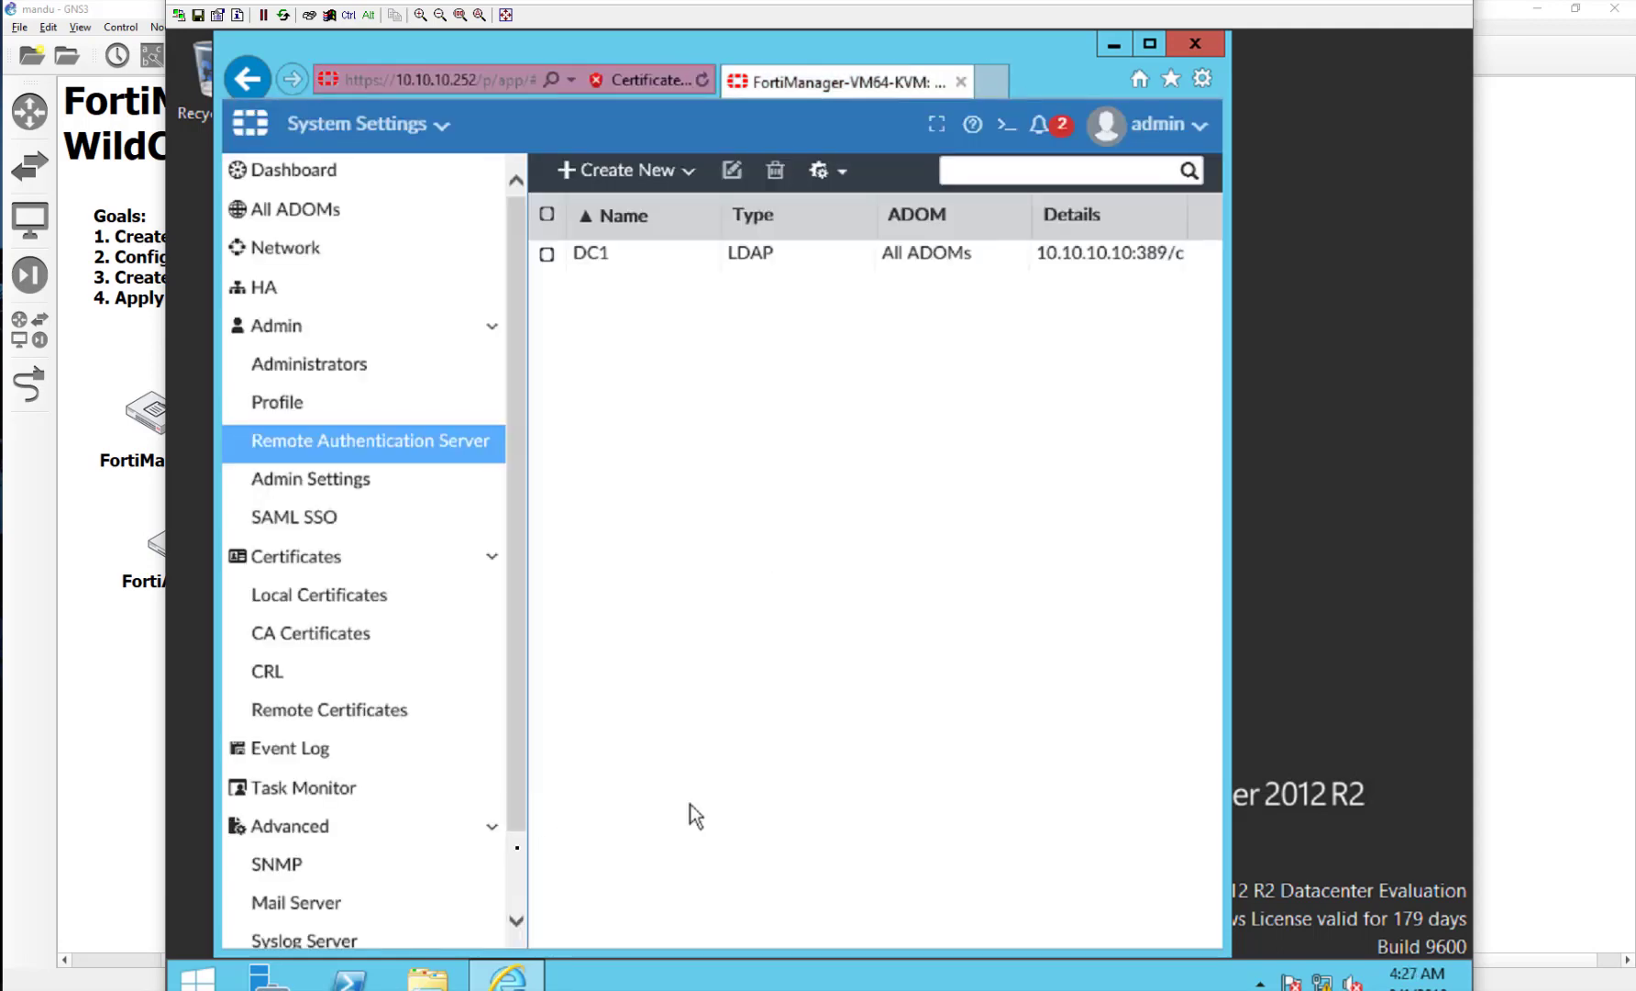
left_click(101, 823)
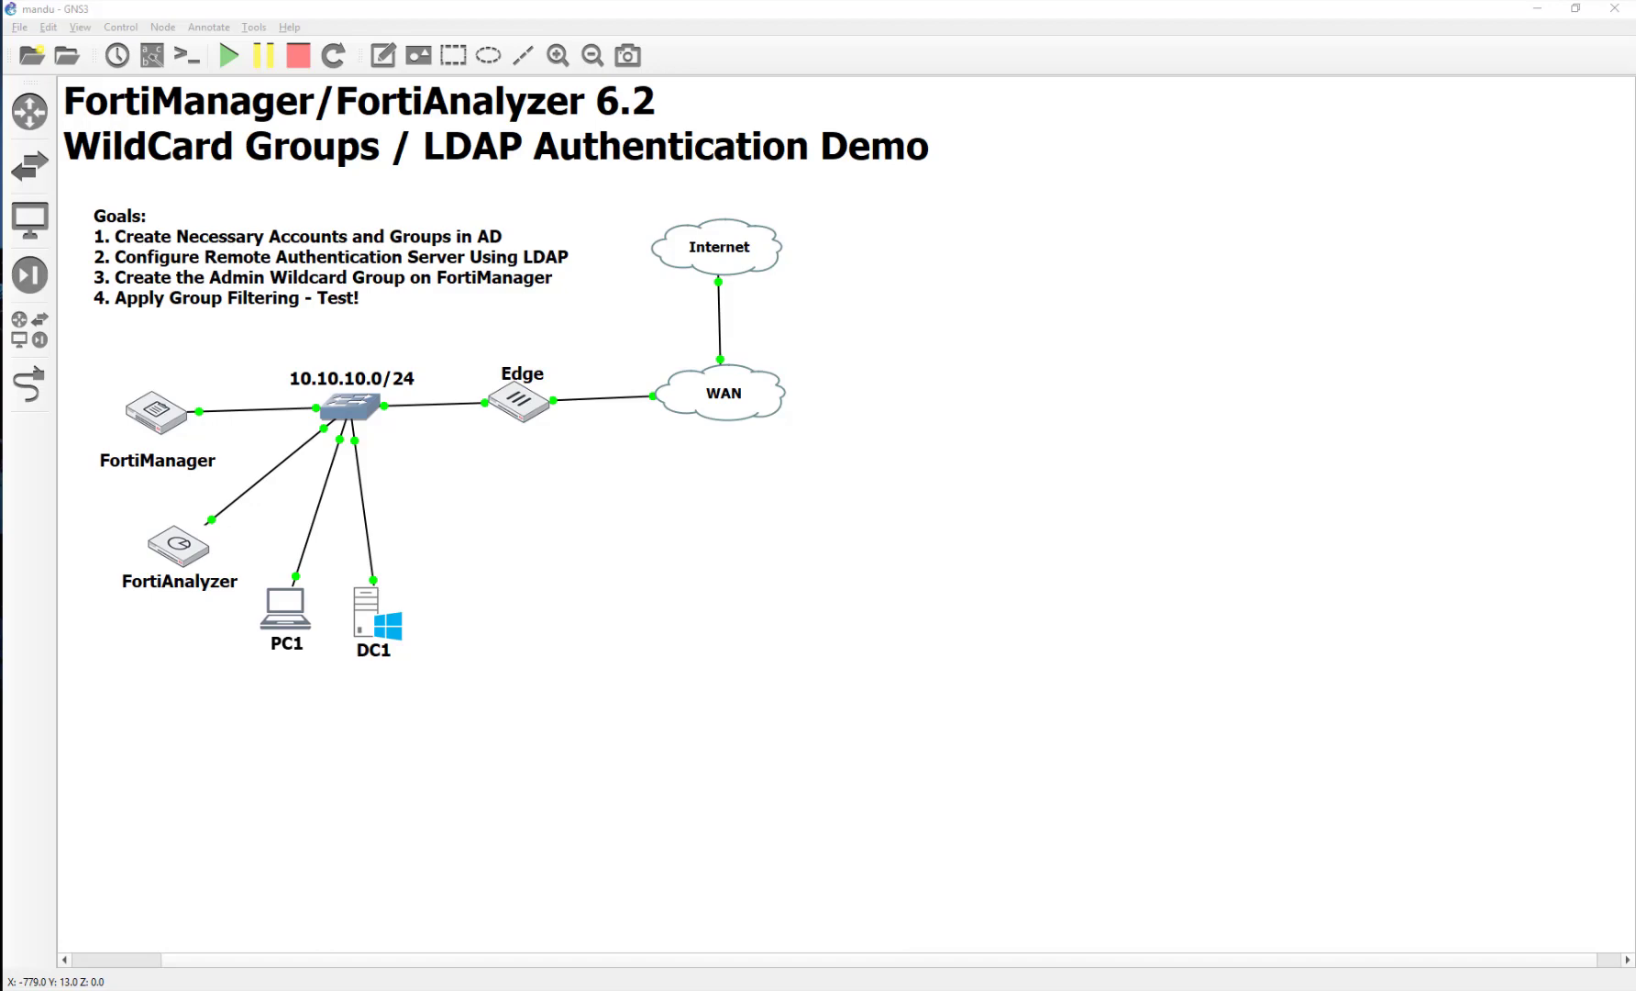
Step: Restore and enlarge the Windows 7 console, then load 10.10.10.254 in a new Chrome tab
key("alt+Tab")
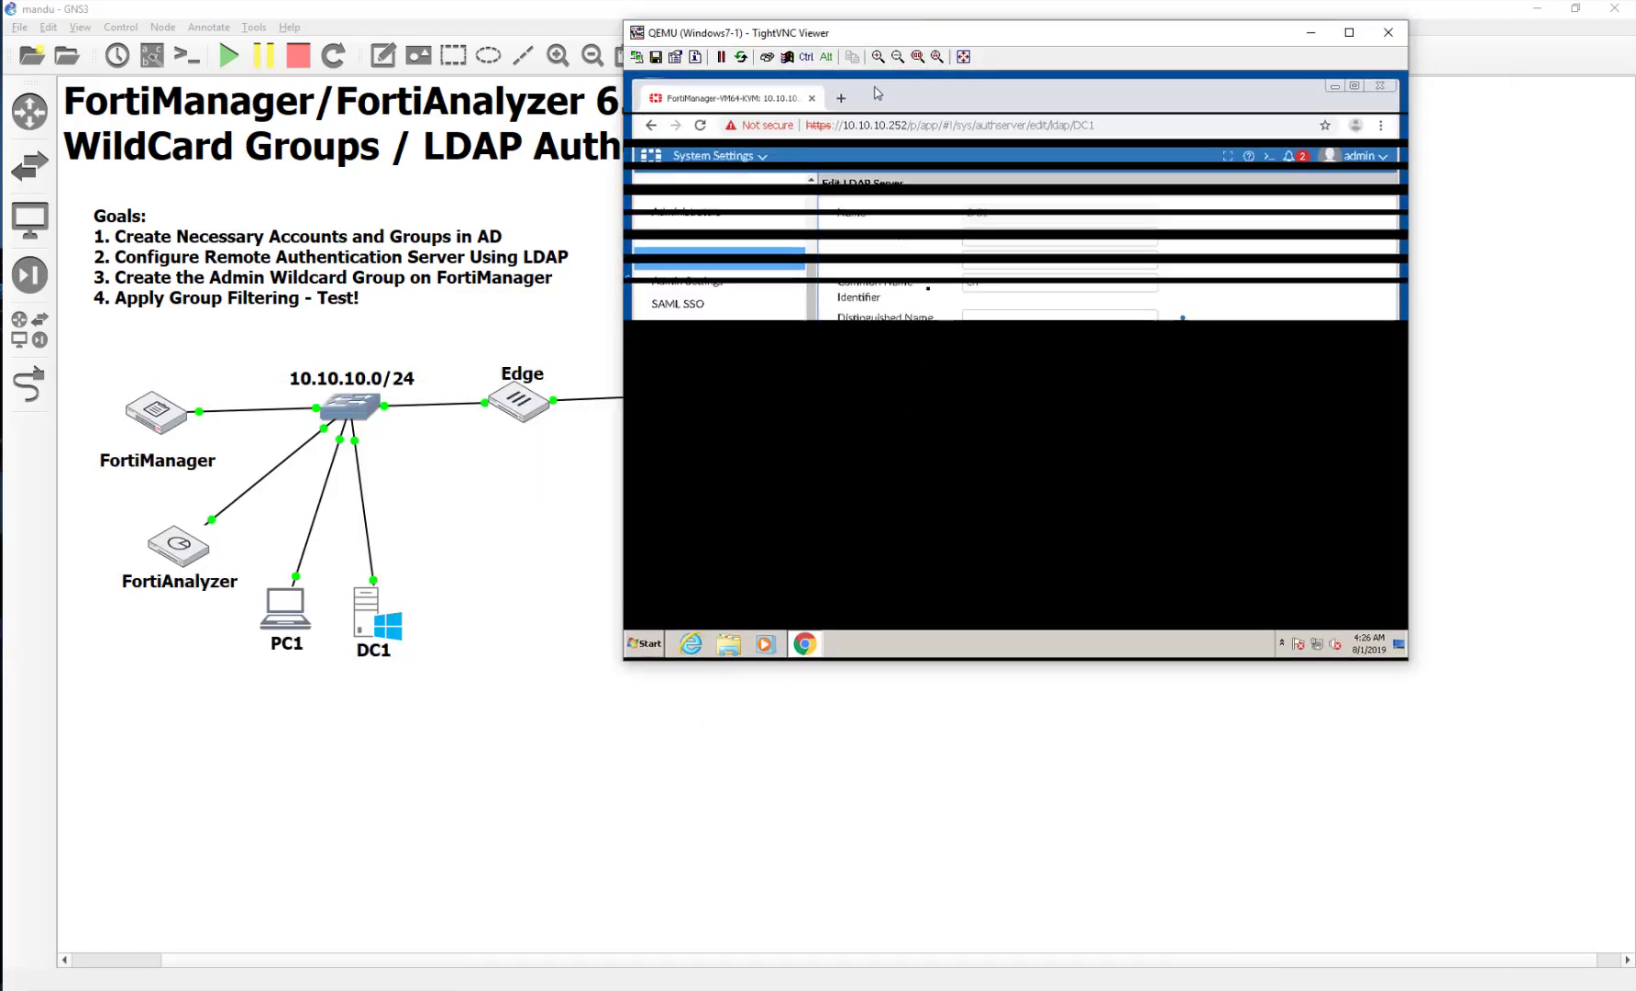
left_click(878, 56)
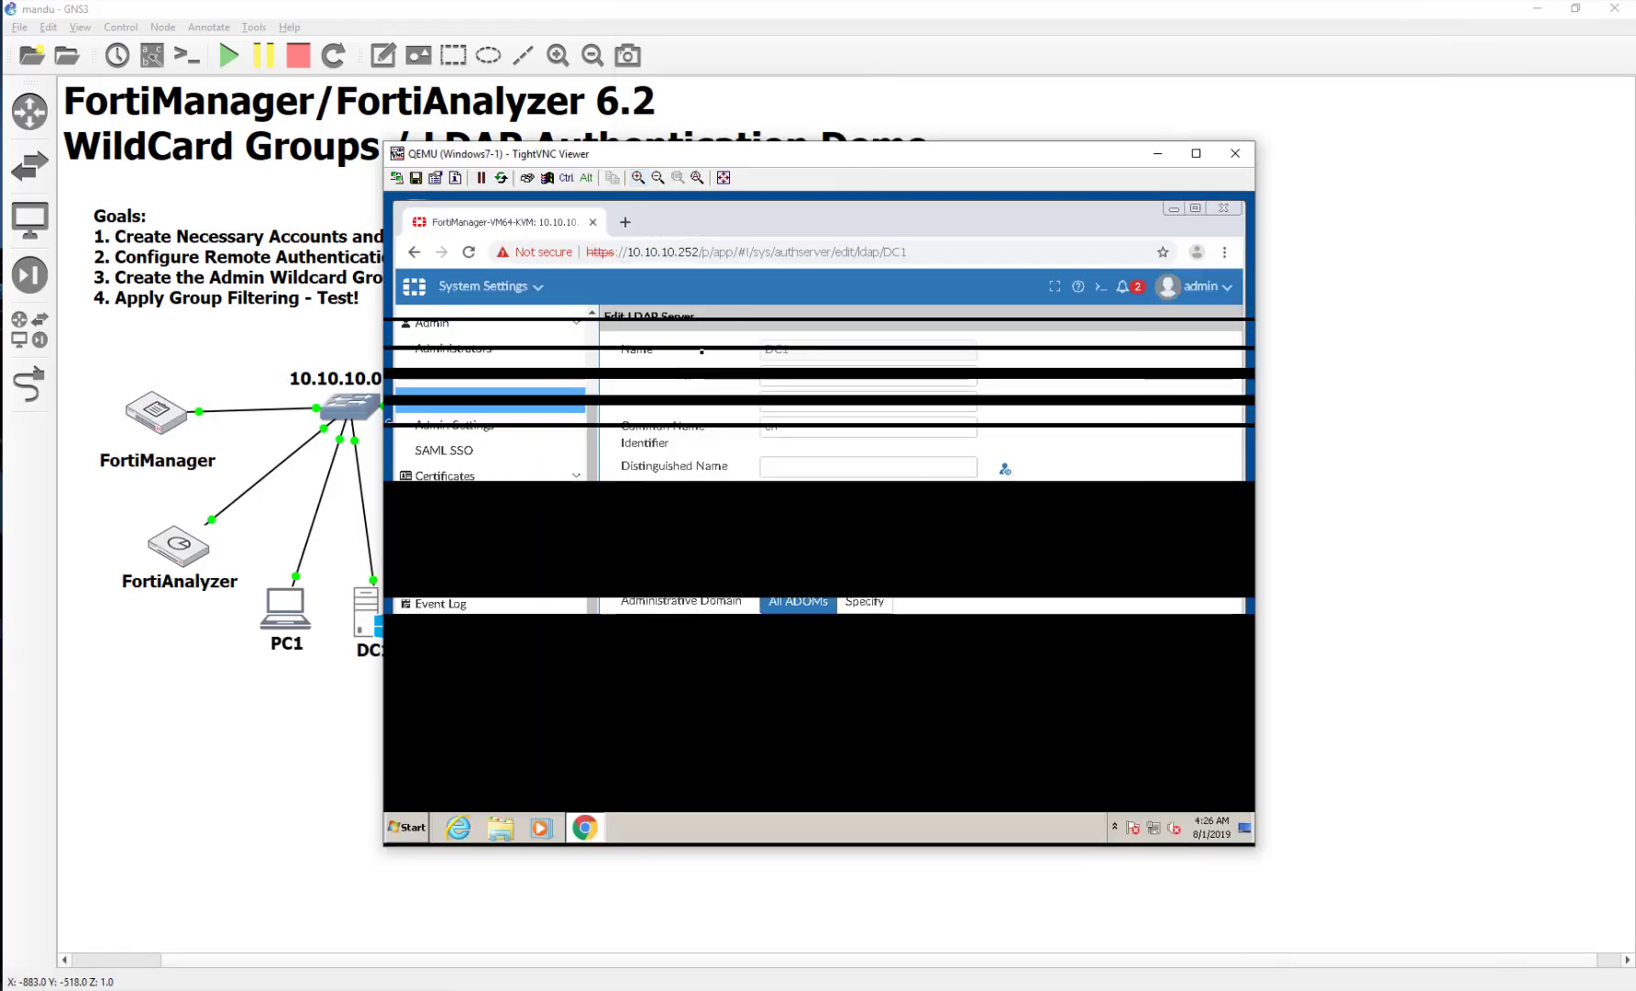
left_click(639, 176)
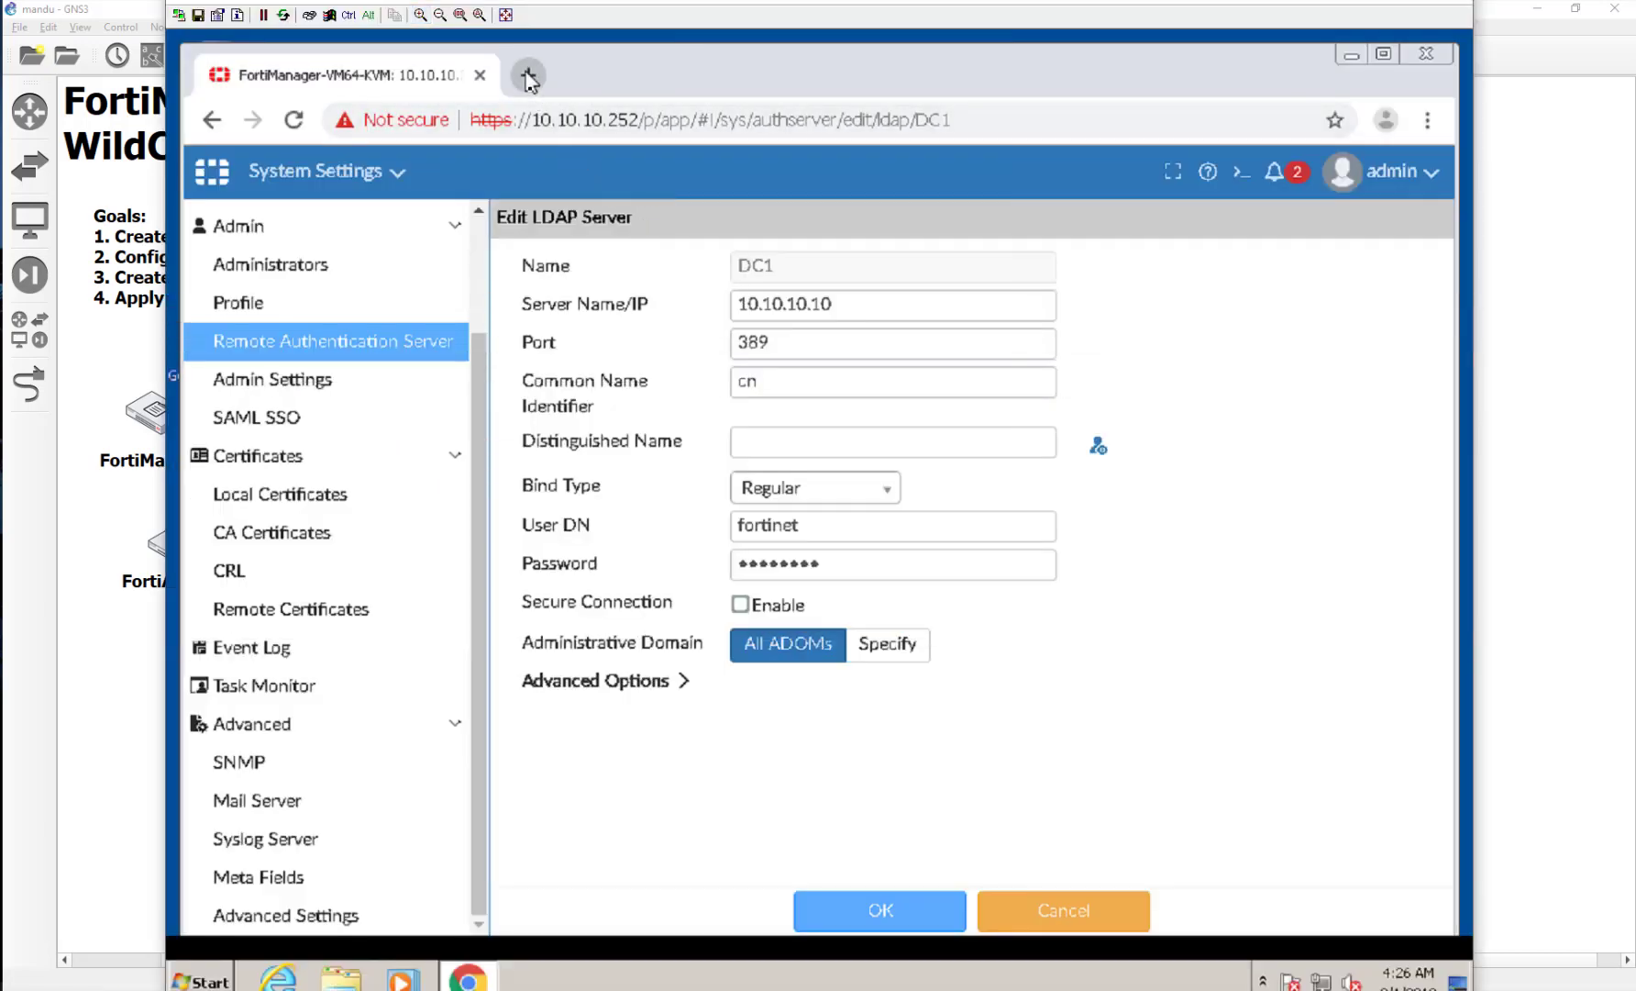
left_click(528, 75)
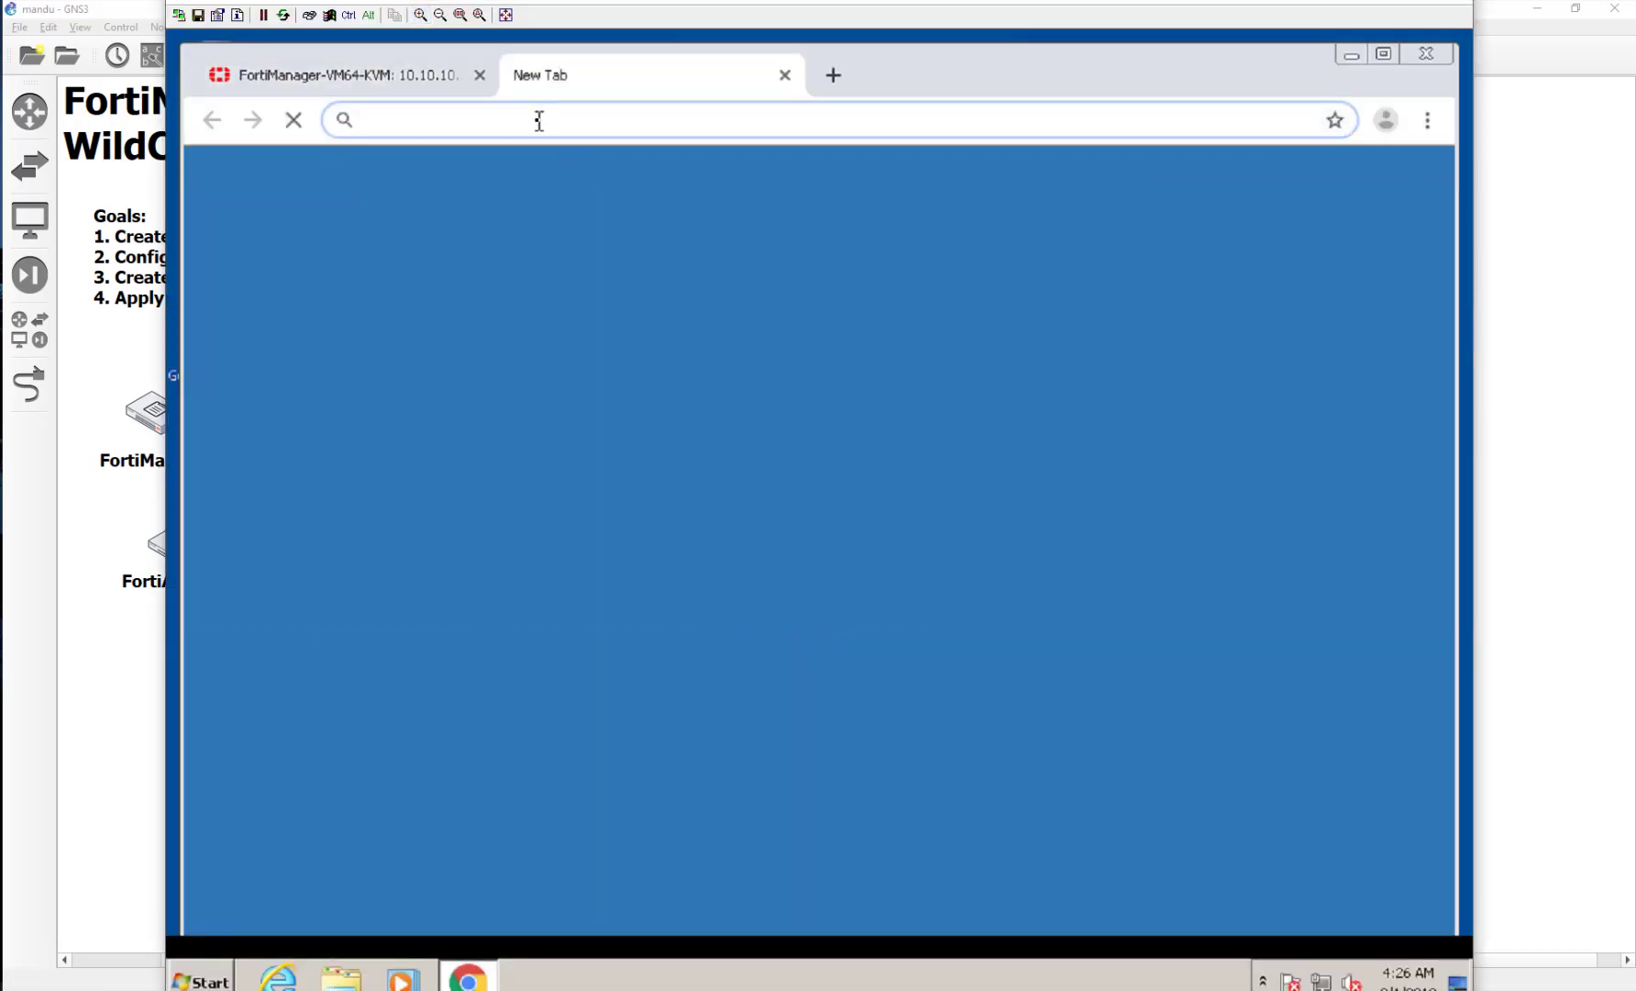
type("10")
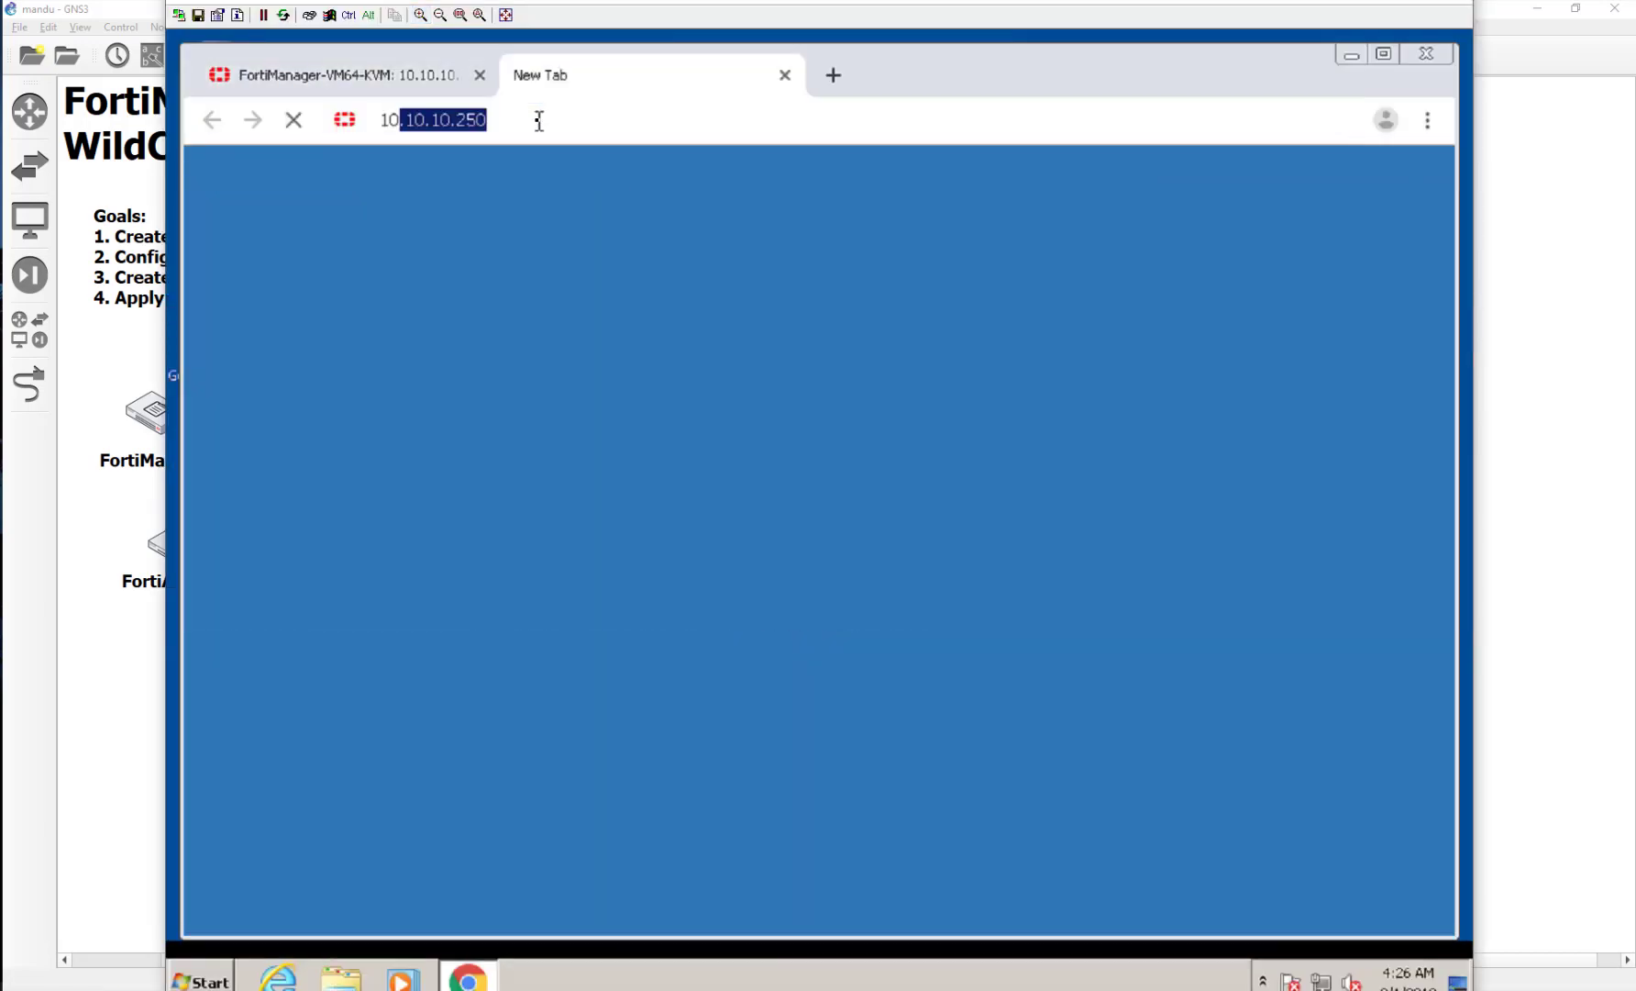
type(".10.10.250")
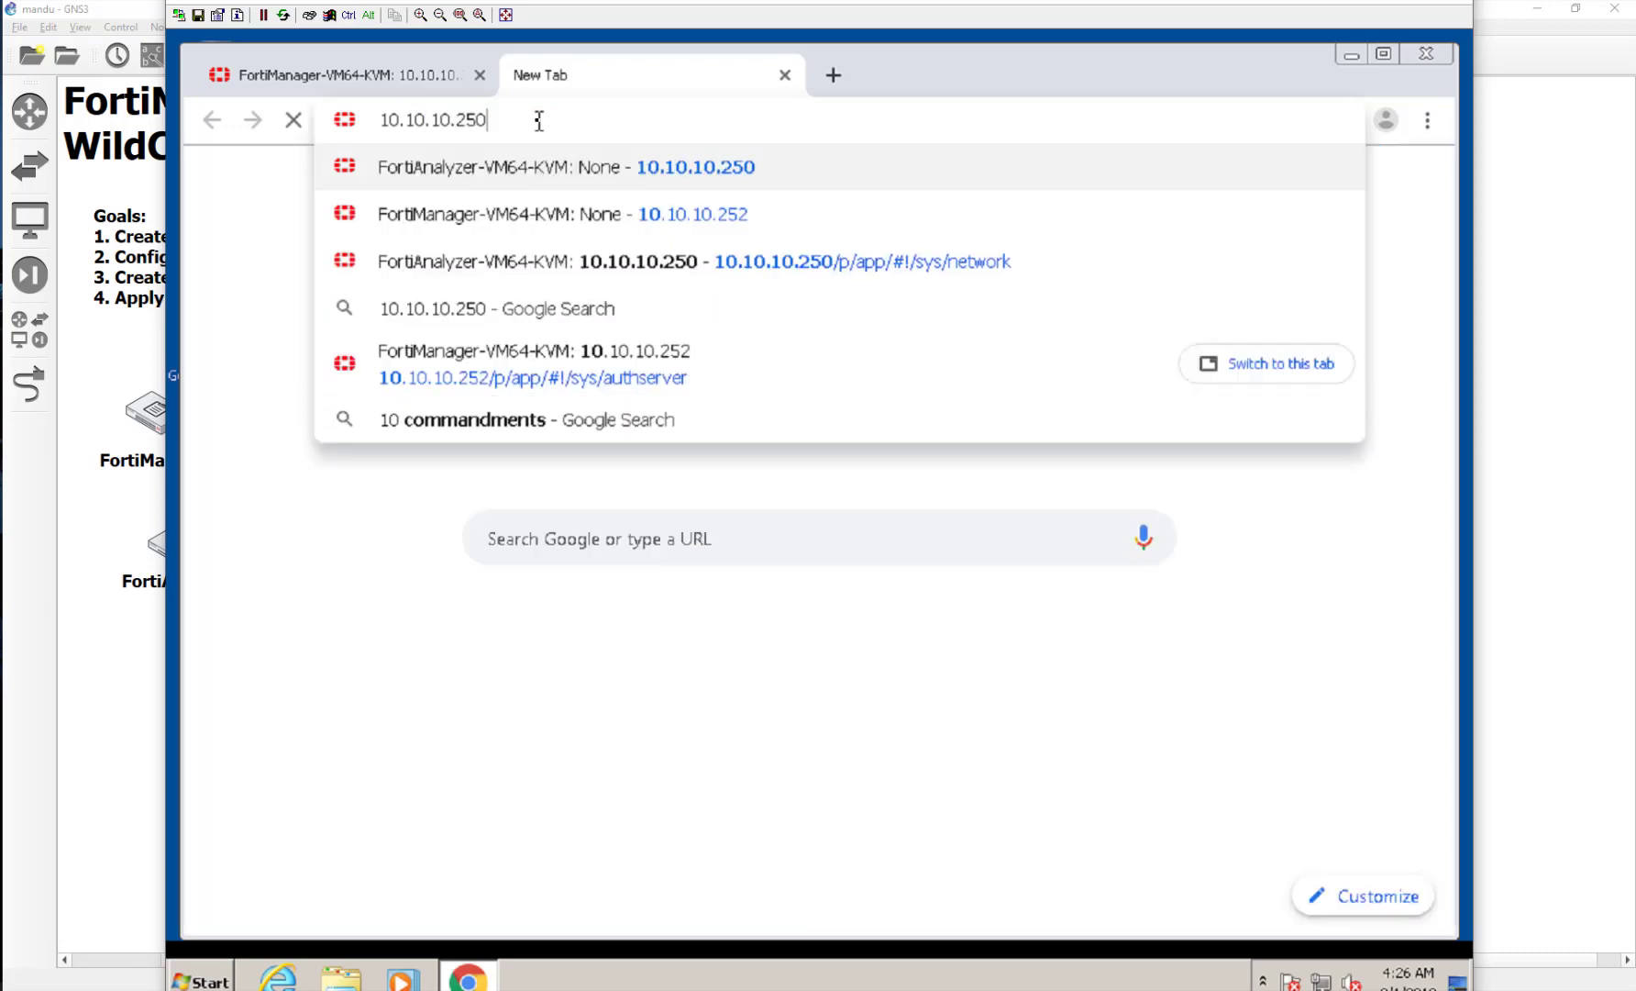
key("BackSpace")
type("4")
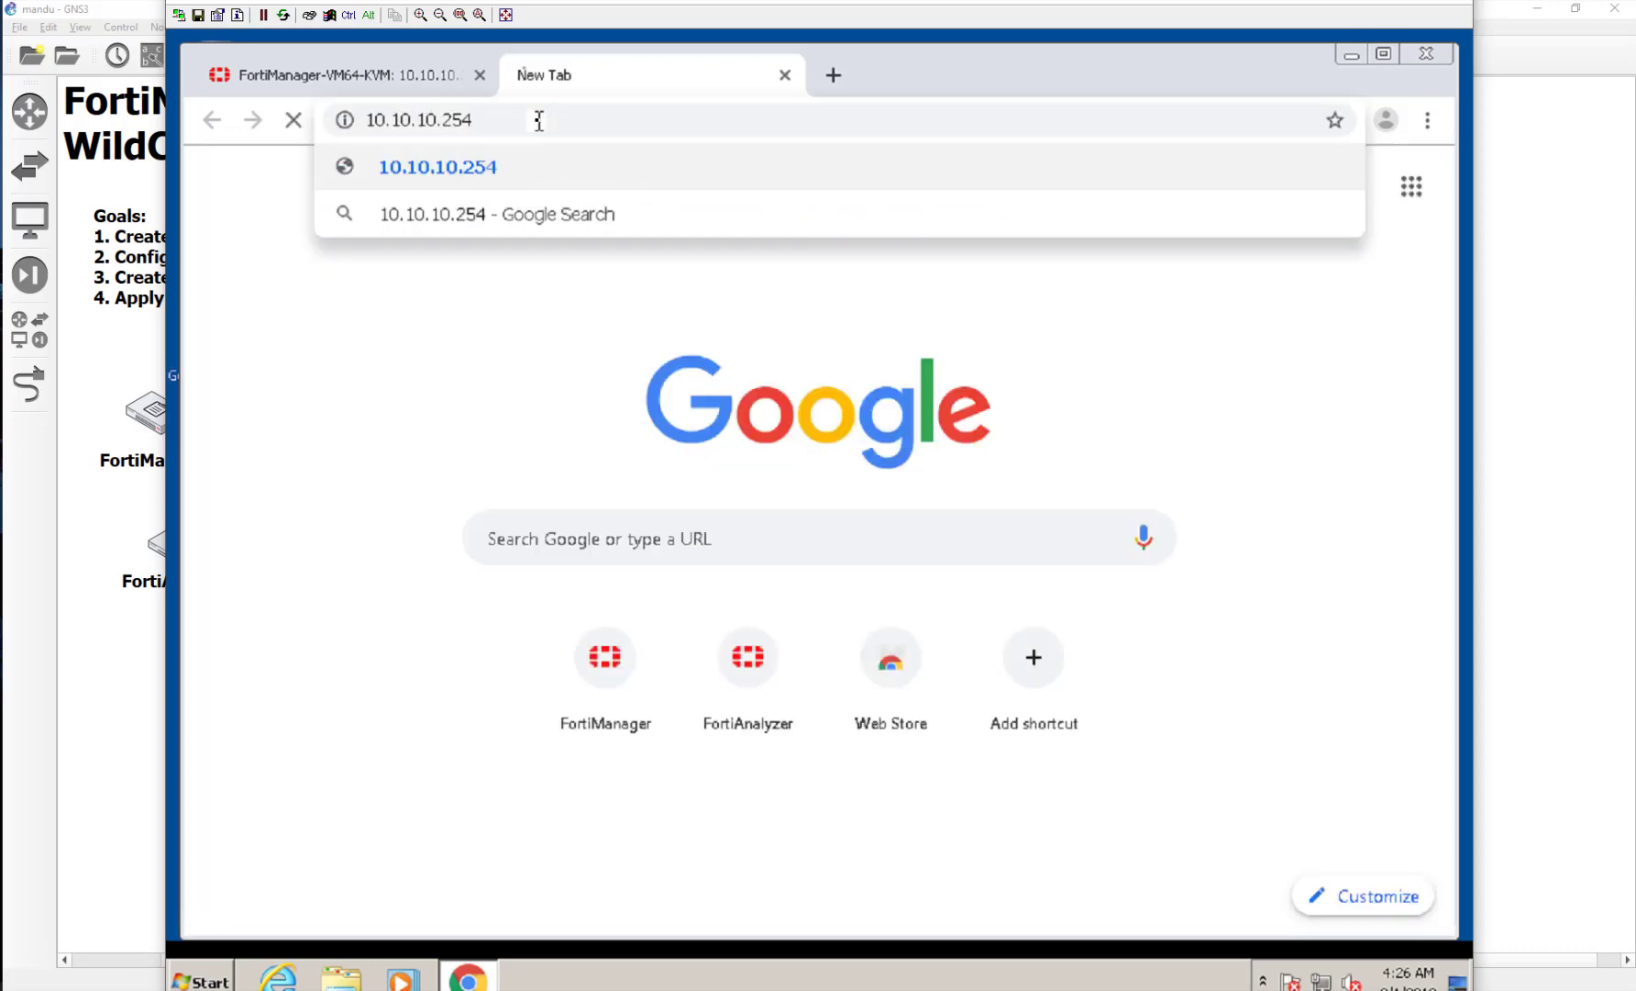
key("Return")
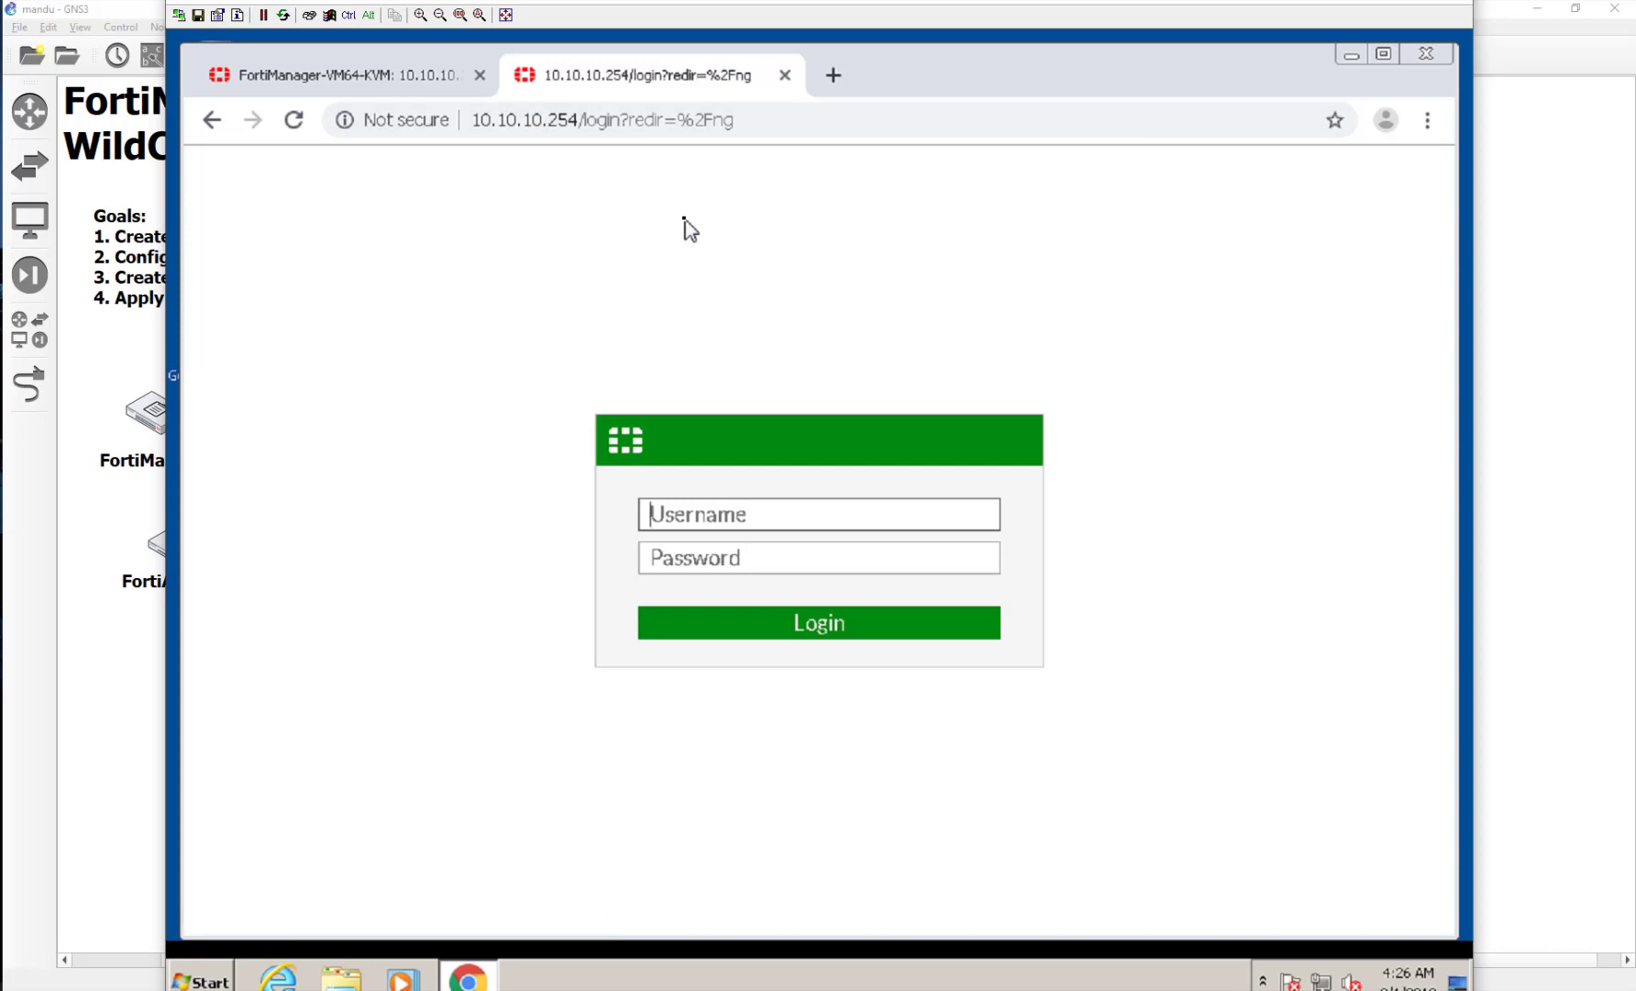
Step: Sign in to FortiGate as admin with the account password
type("admin")
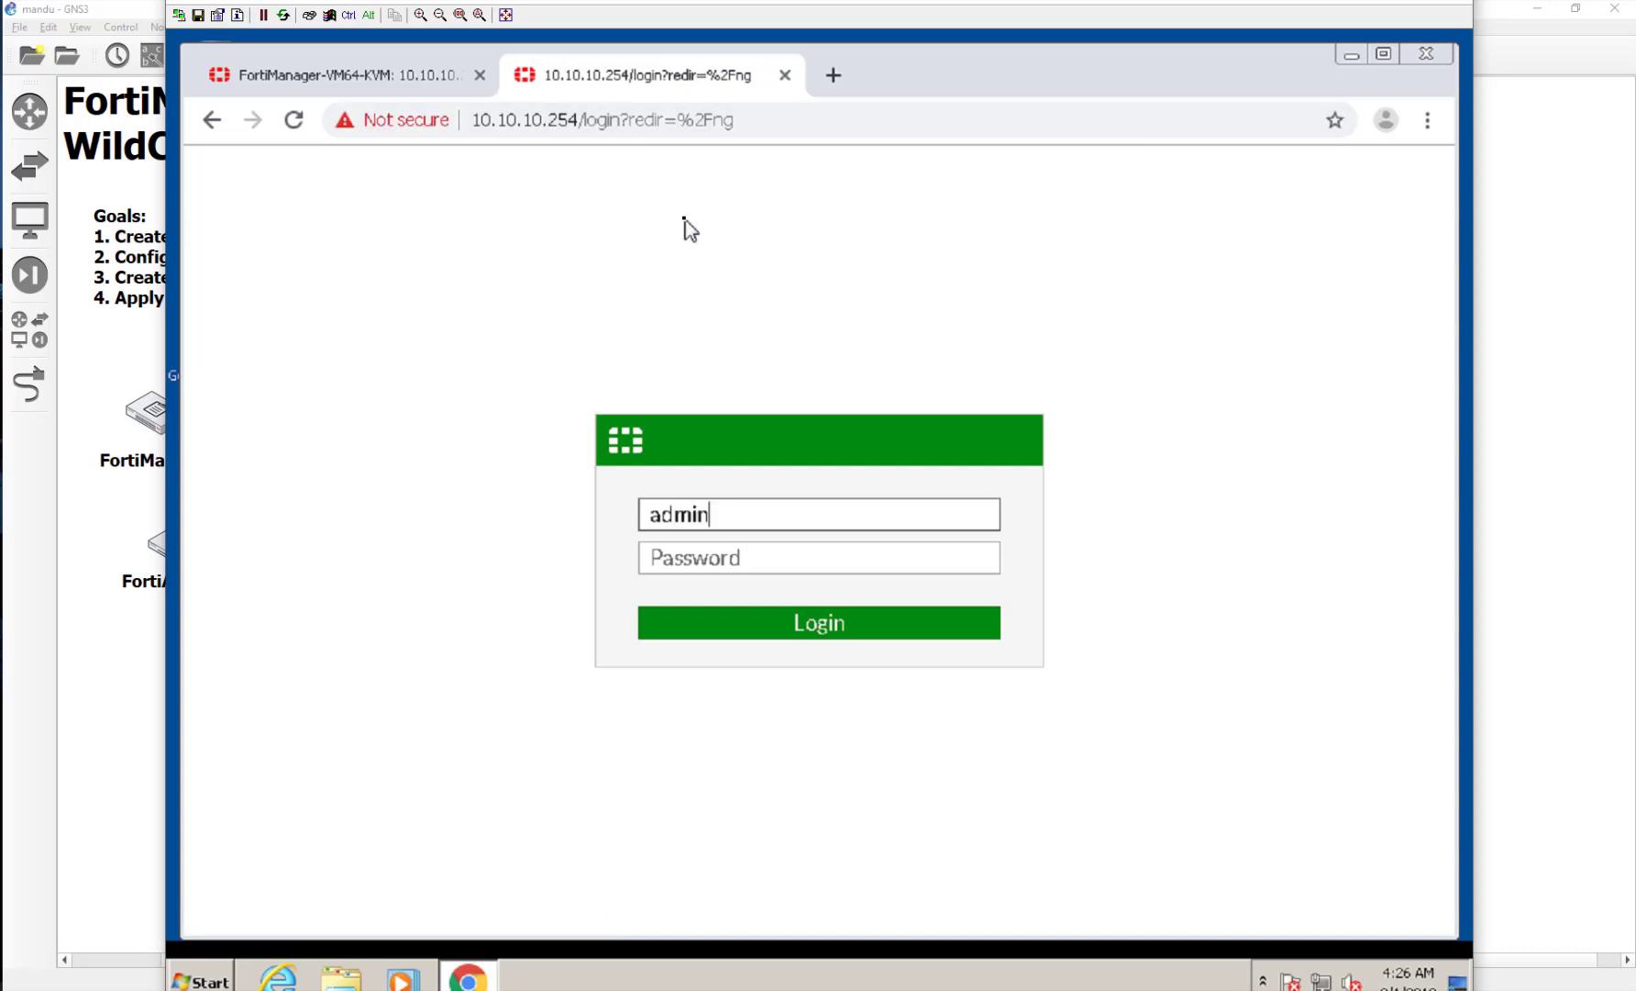
key("Tab")
type("*********")
key("Return")
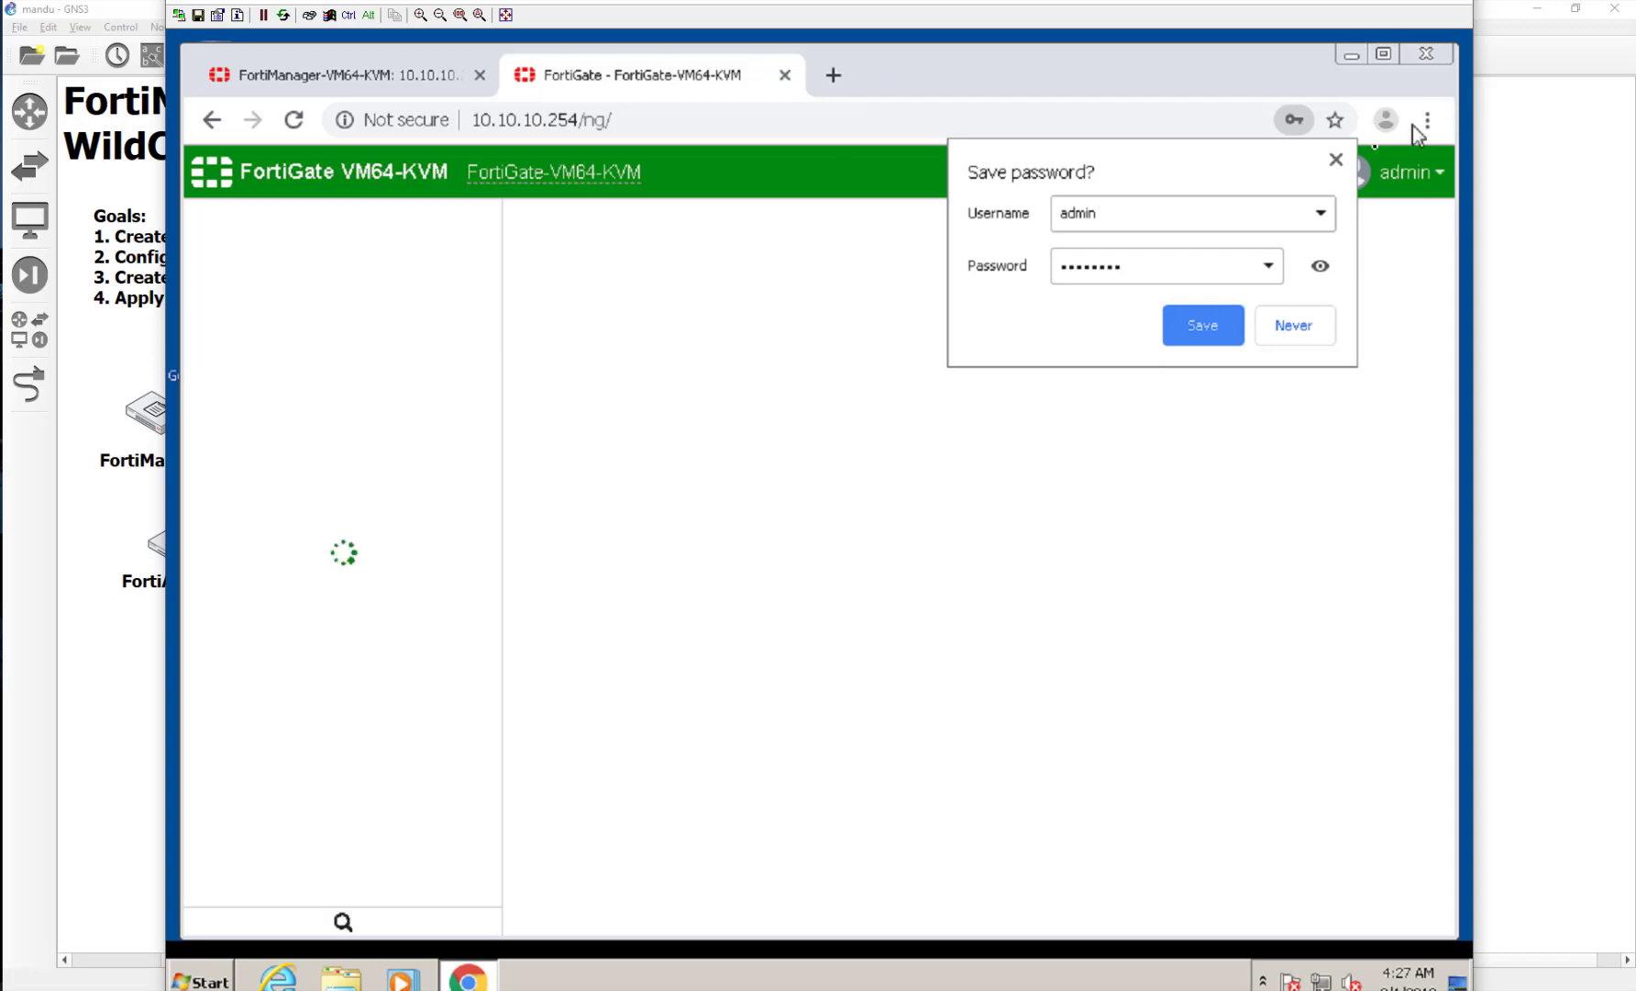
Step: Dismiss Chrome's save-password bubble and create a new entry under User & Device > LDAP Servers
left_click(1335, 163)
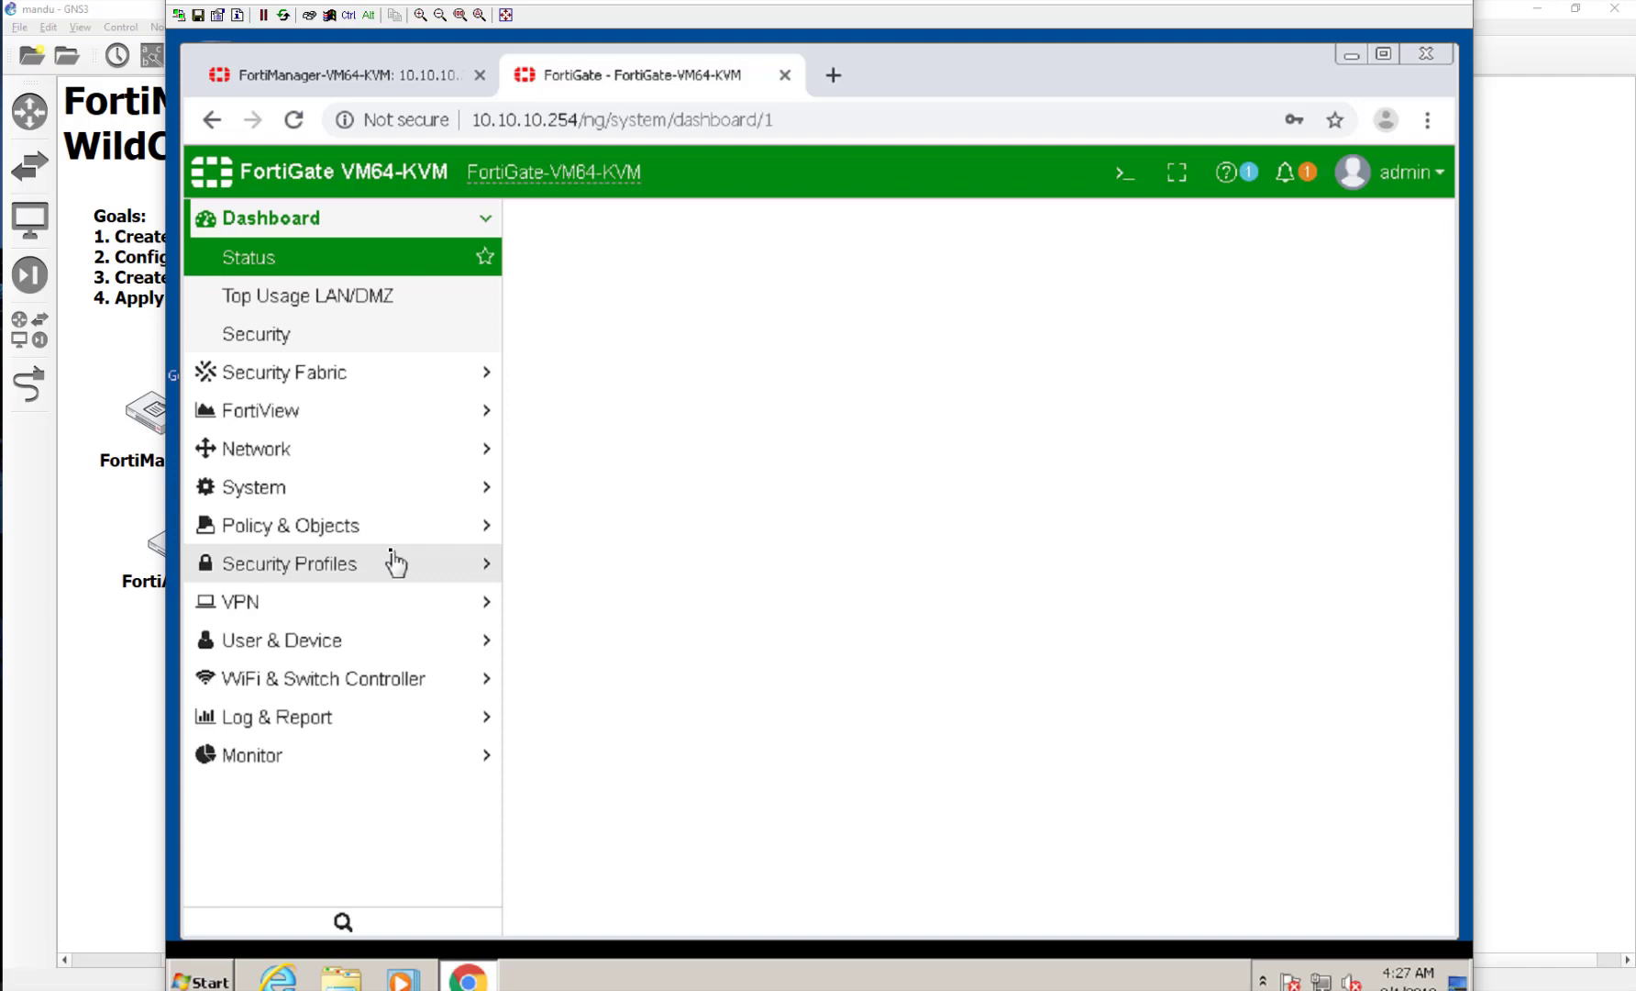
left_click(353, 639)
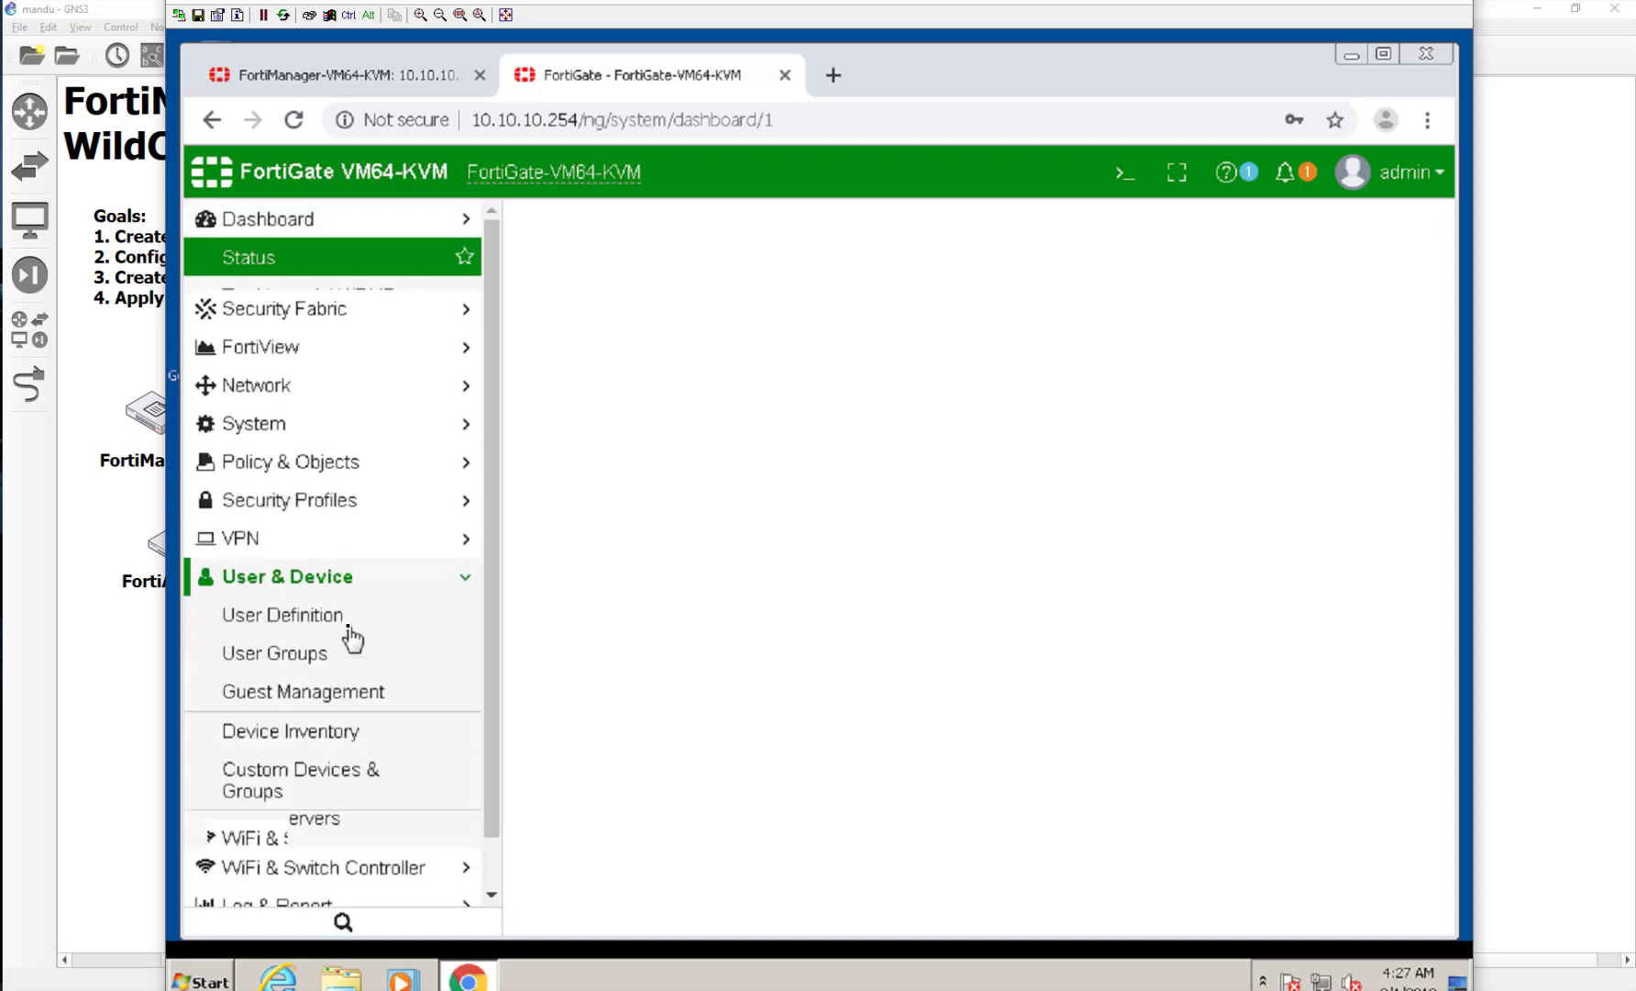
left_click(302, 787)
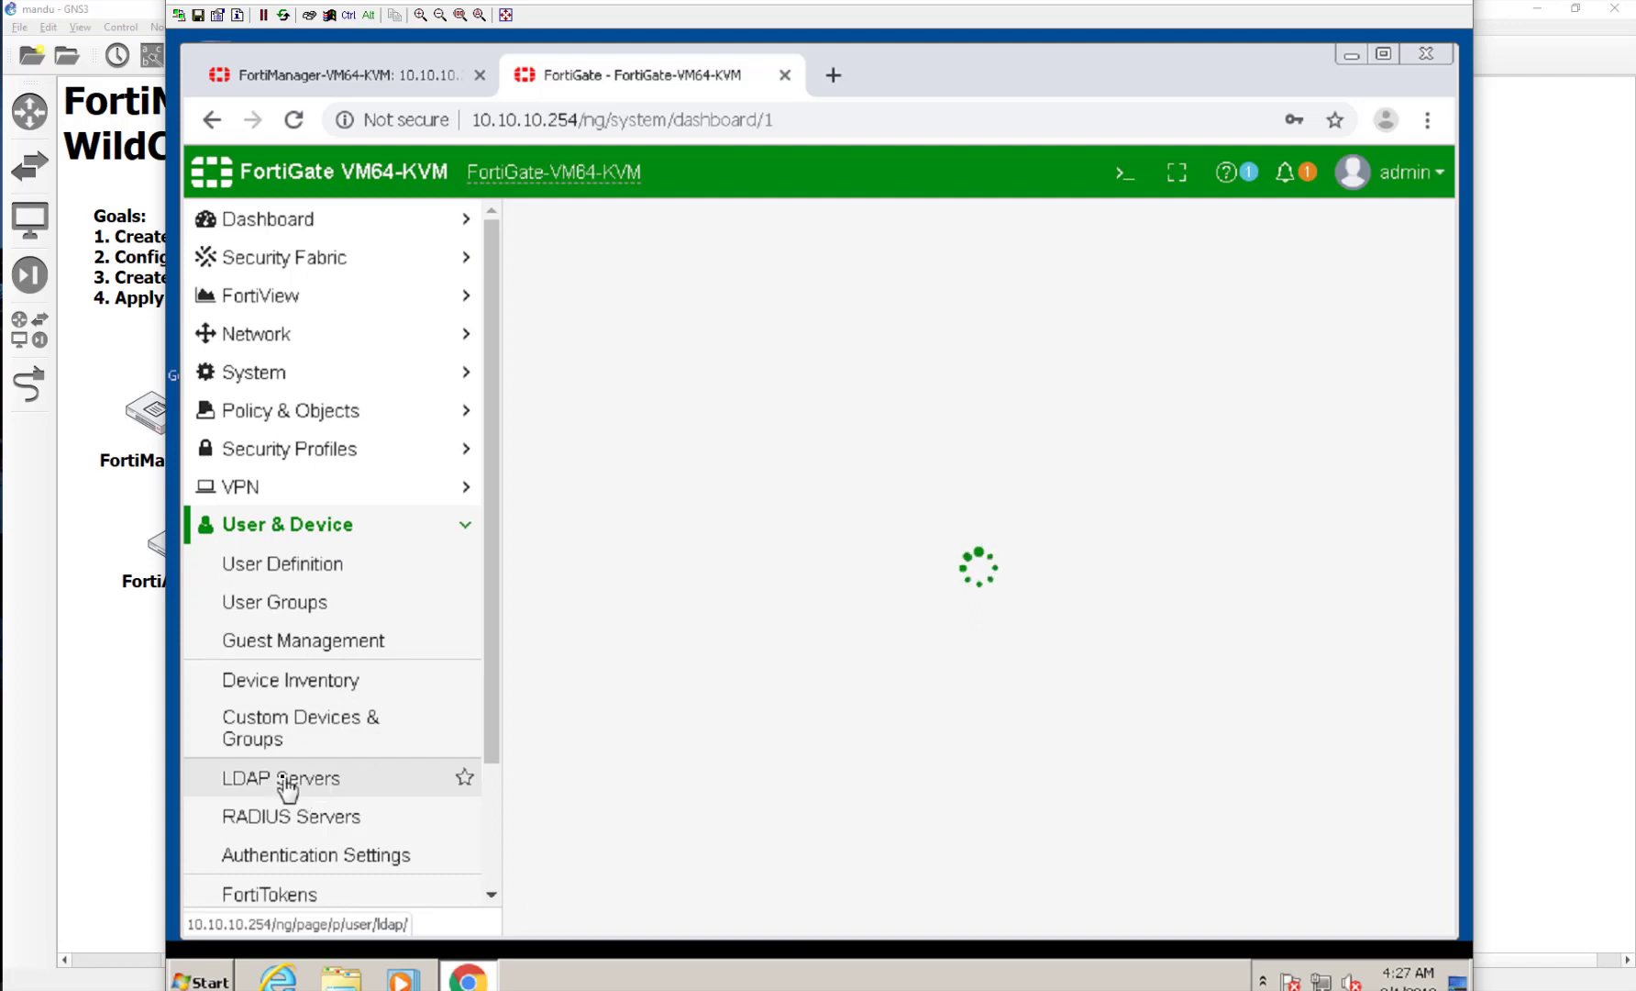
left_click(287, 781)
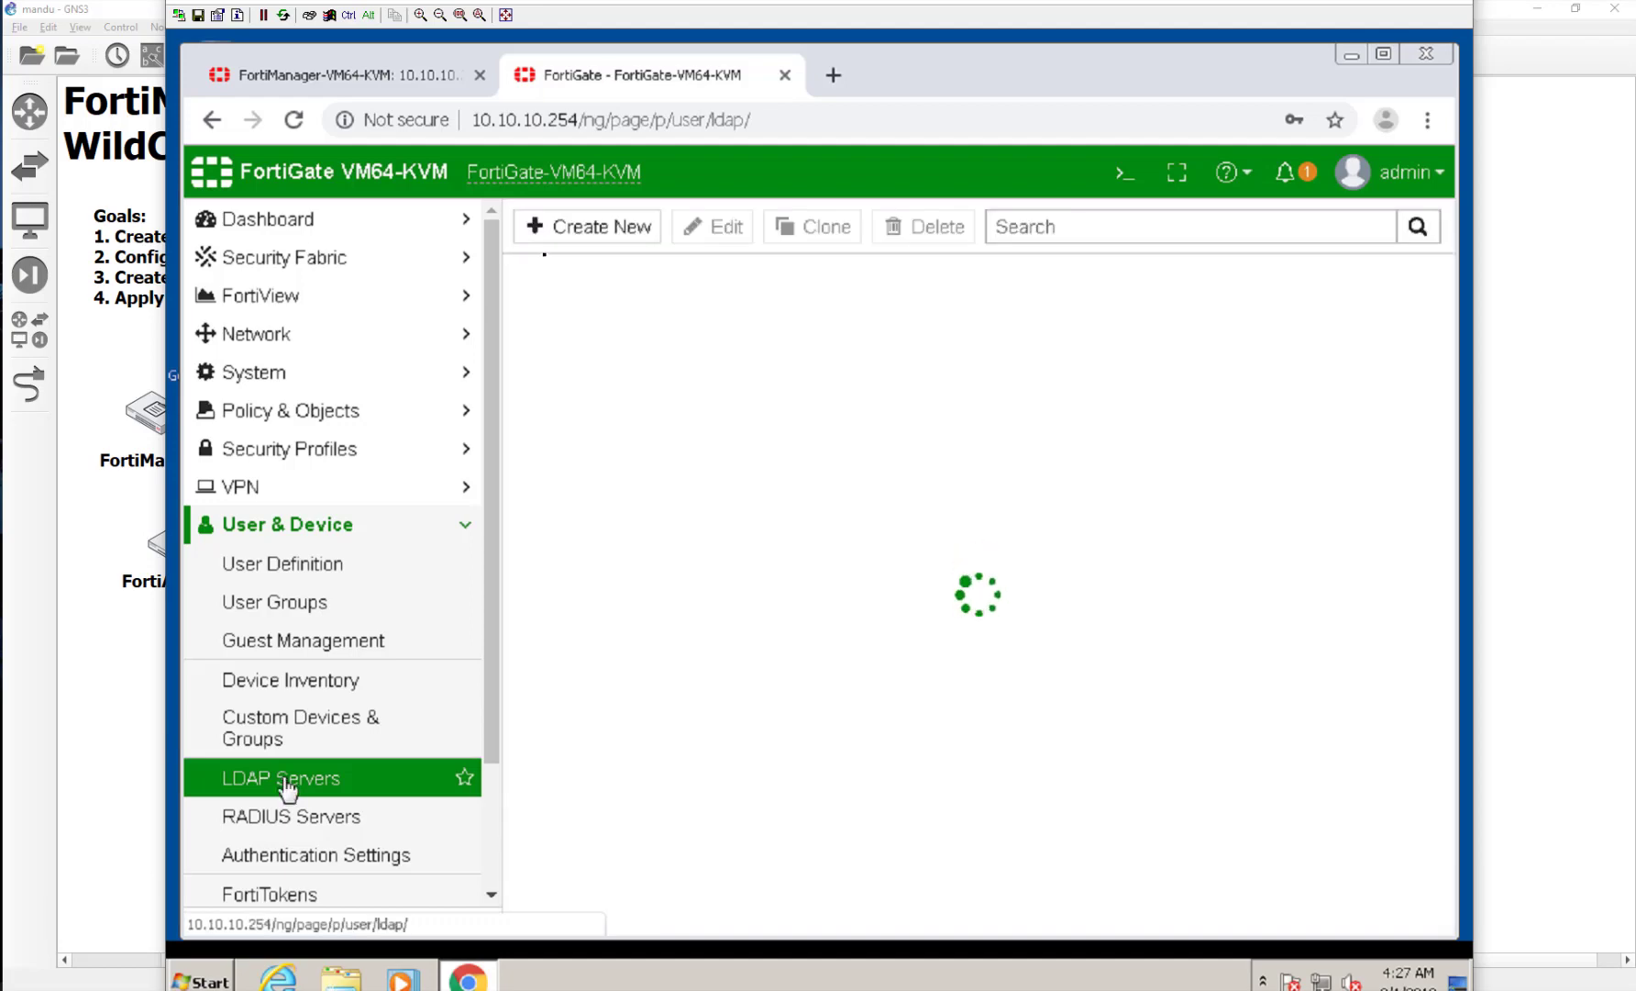
left_click(567, 240)
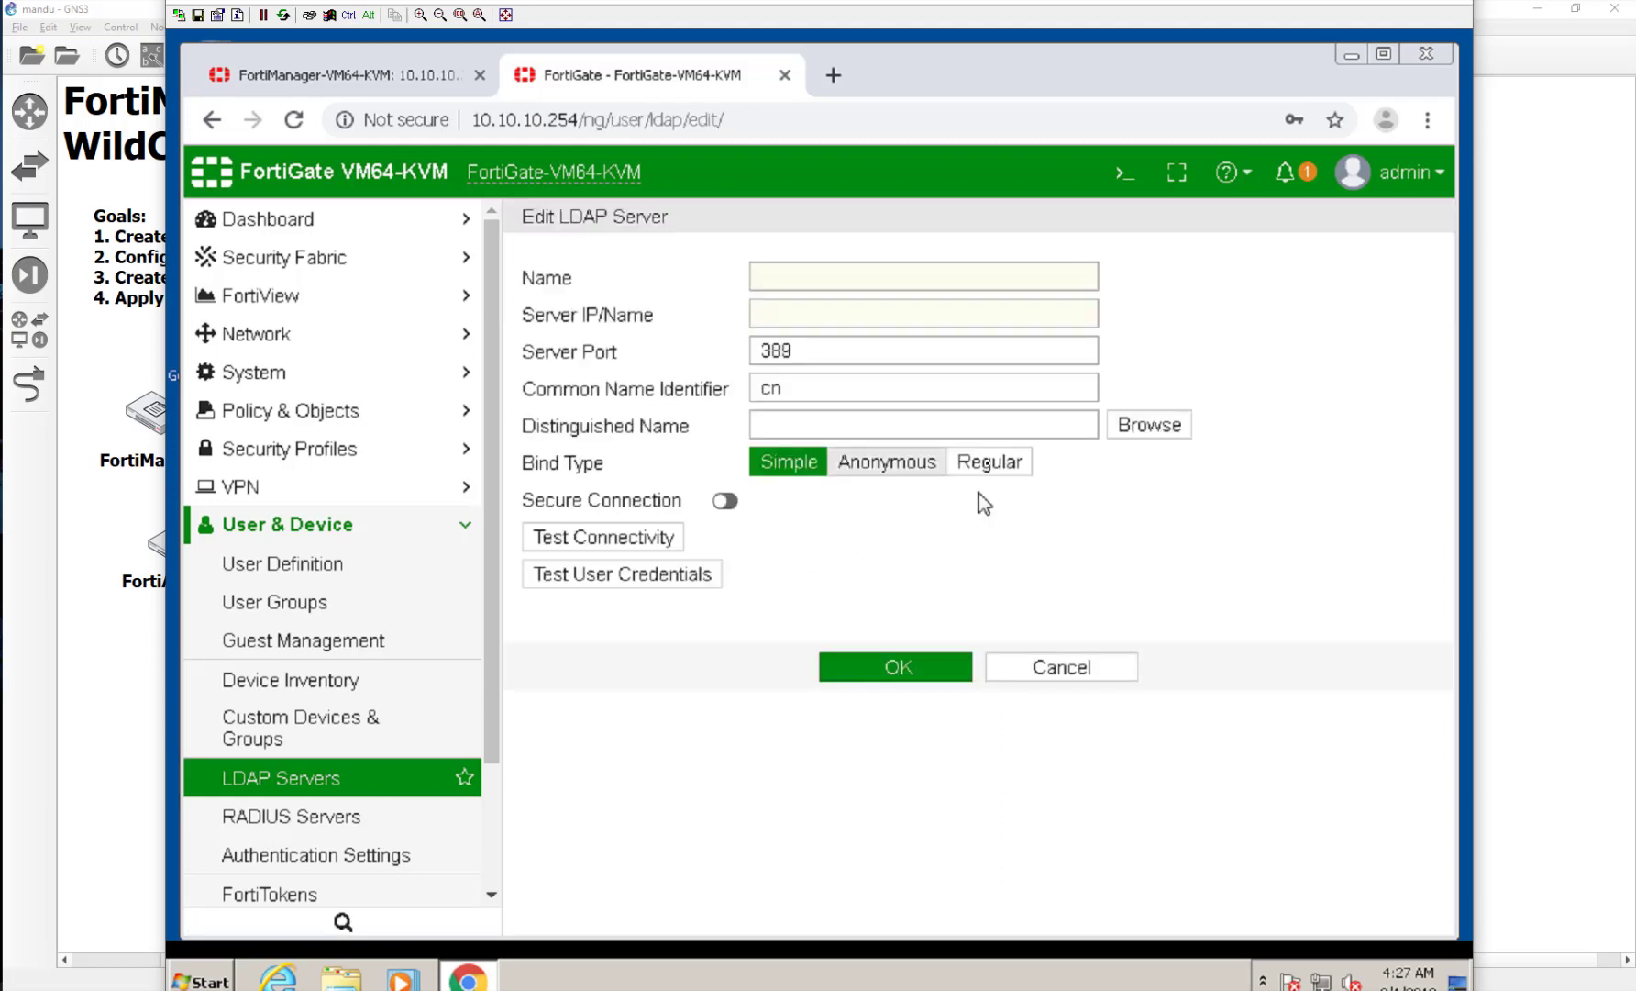
Step: Set Bind Type to Regular, name the server DC1 and enter server IP 10.10.10.10
left_click(989, 461)
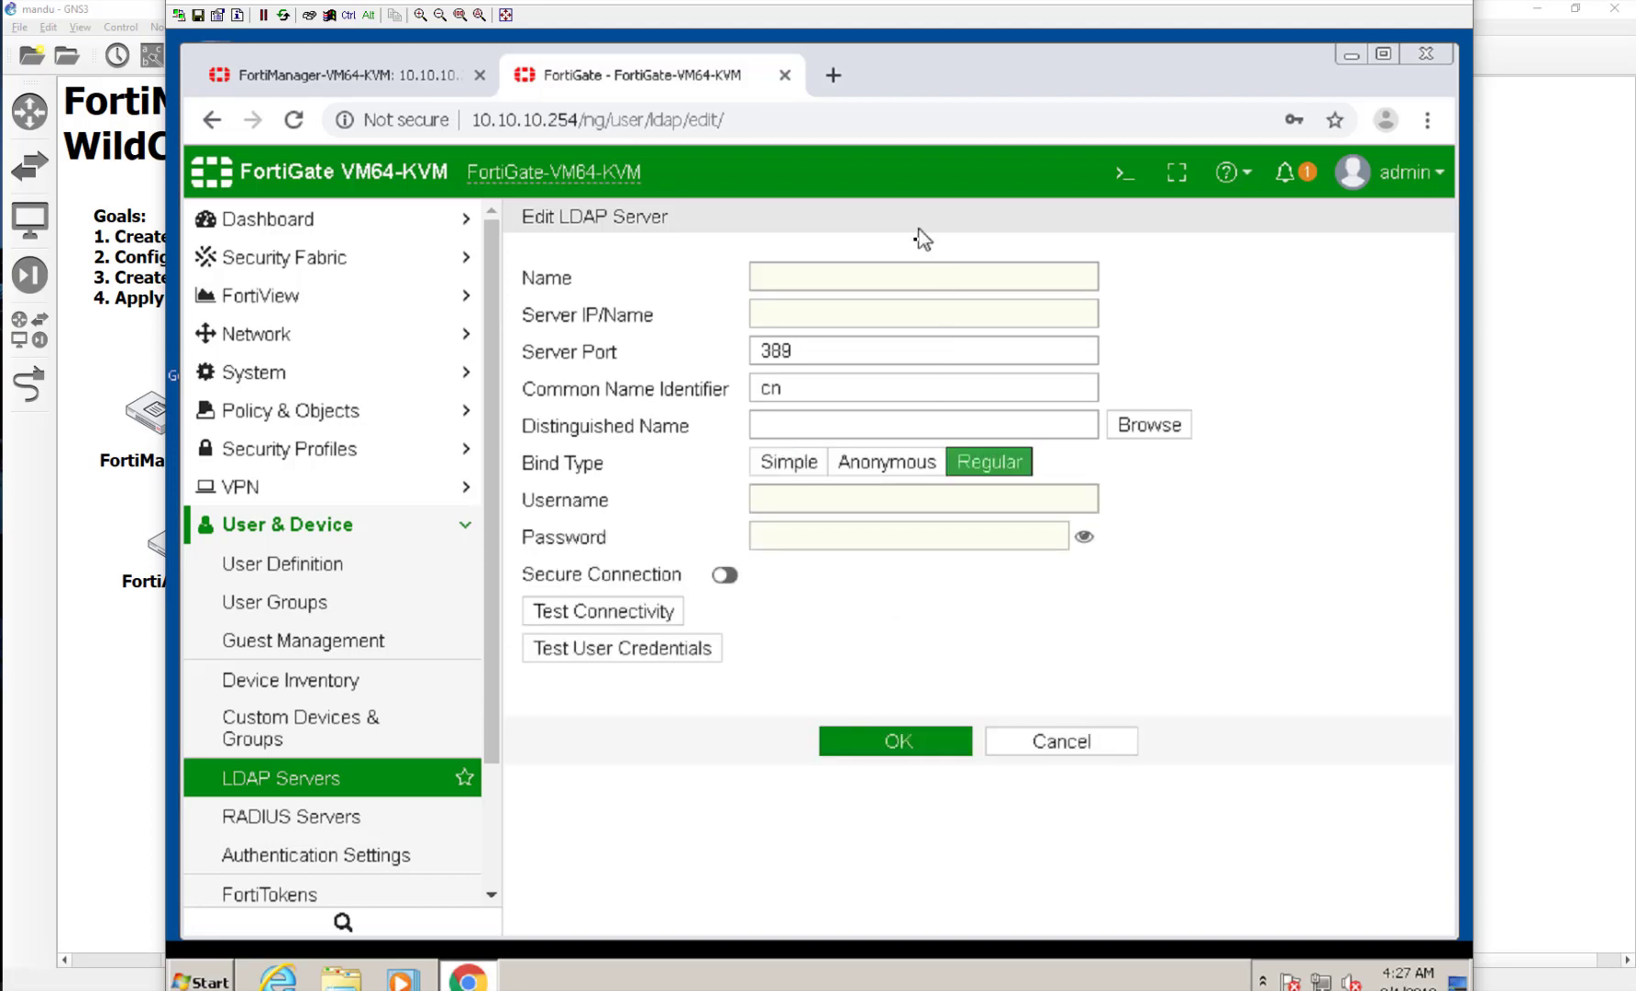
left_click(913, 273)
type("DC1")
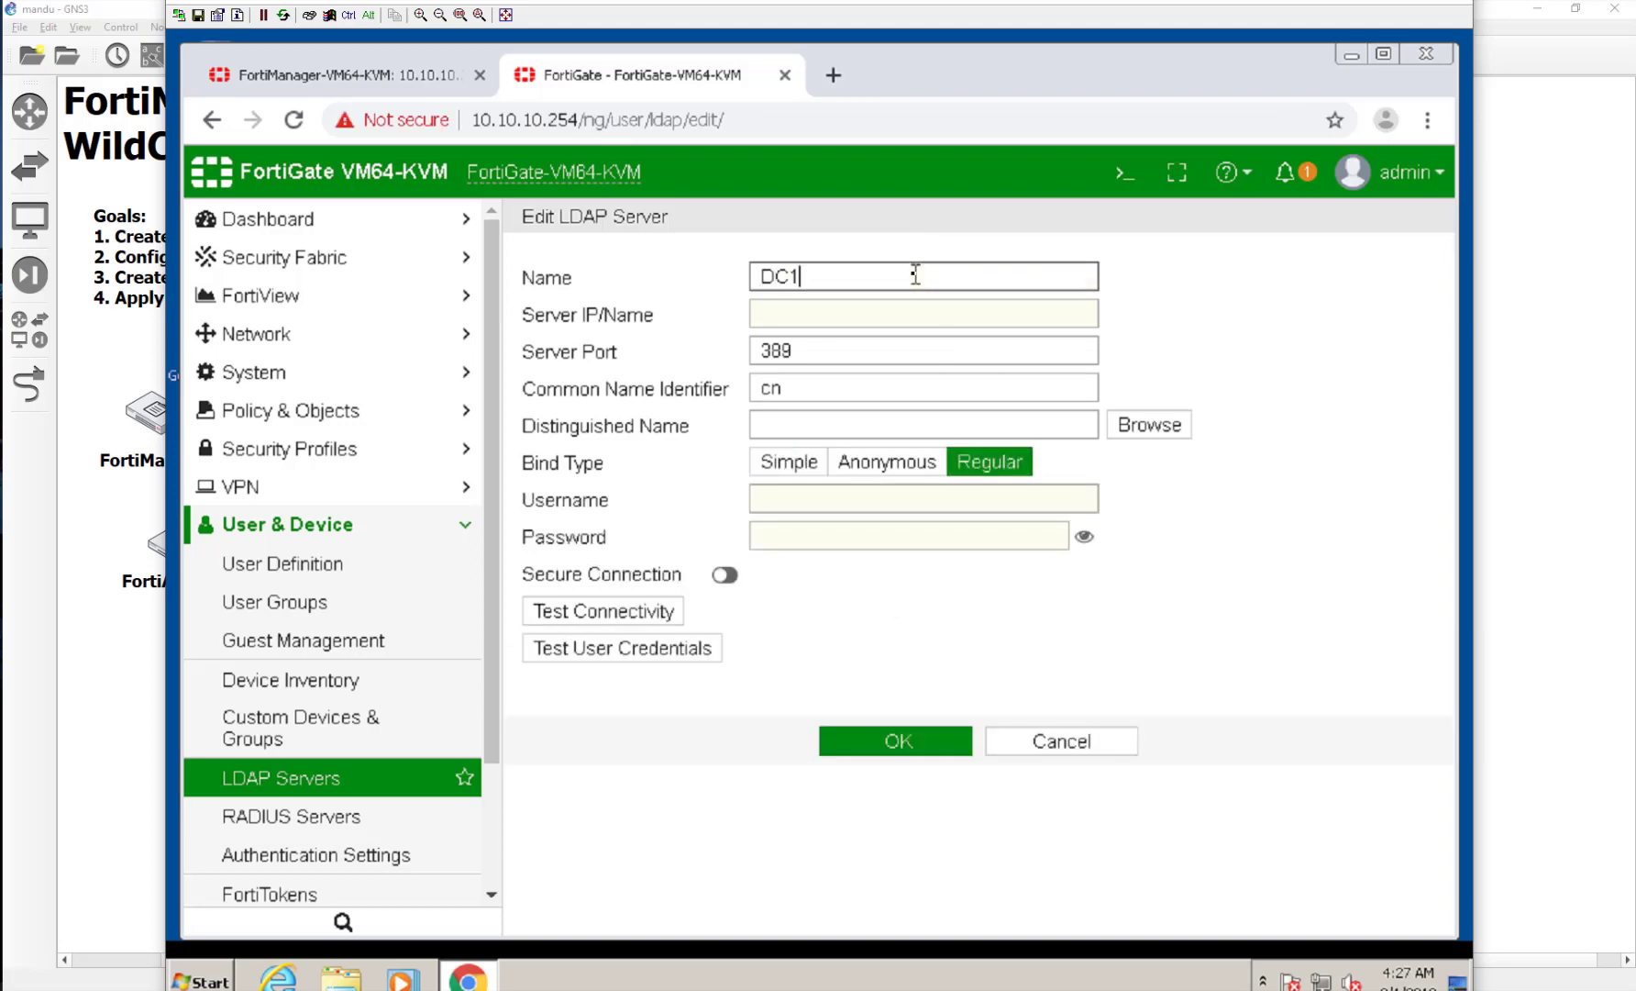
key("Tab")
type("`0.")
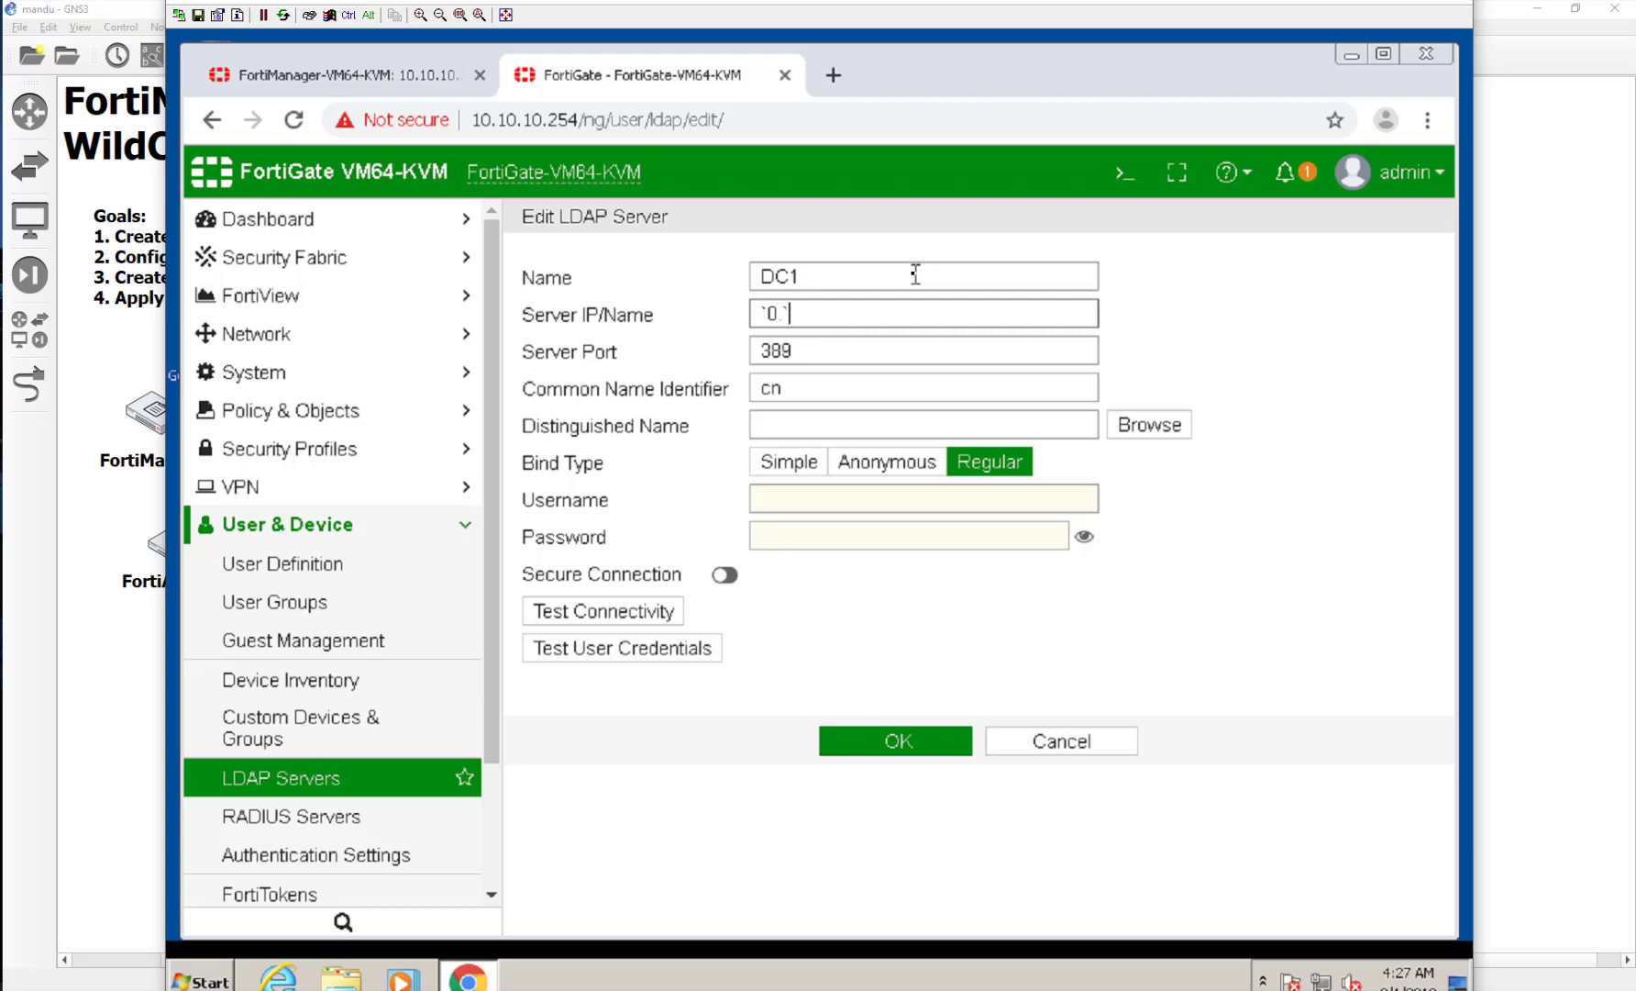
key("BackSpace")
key("BackSpace")
key("BackSpace")
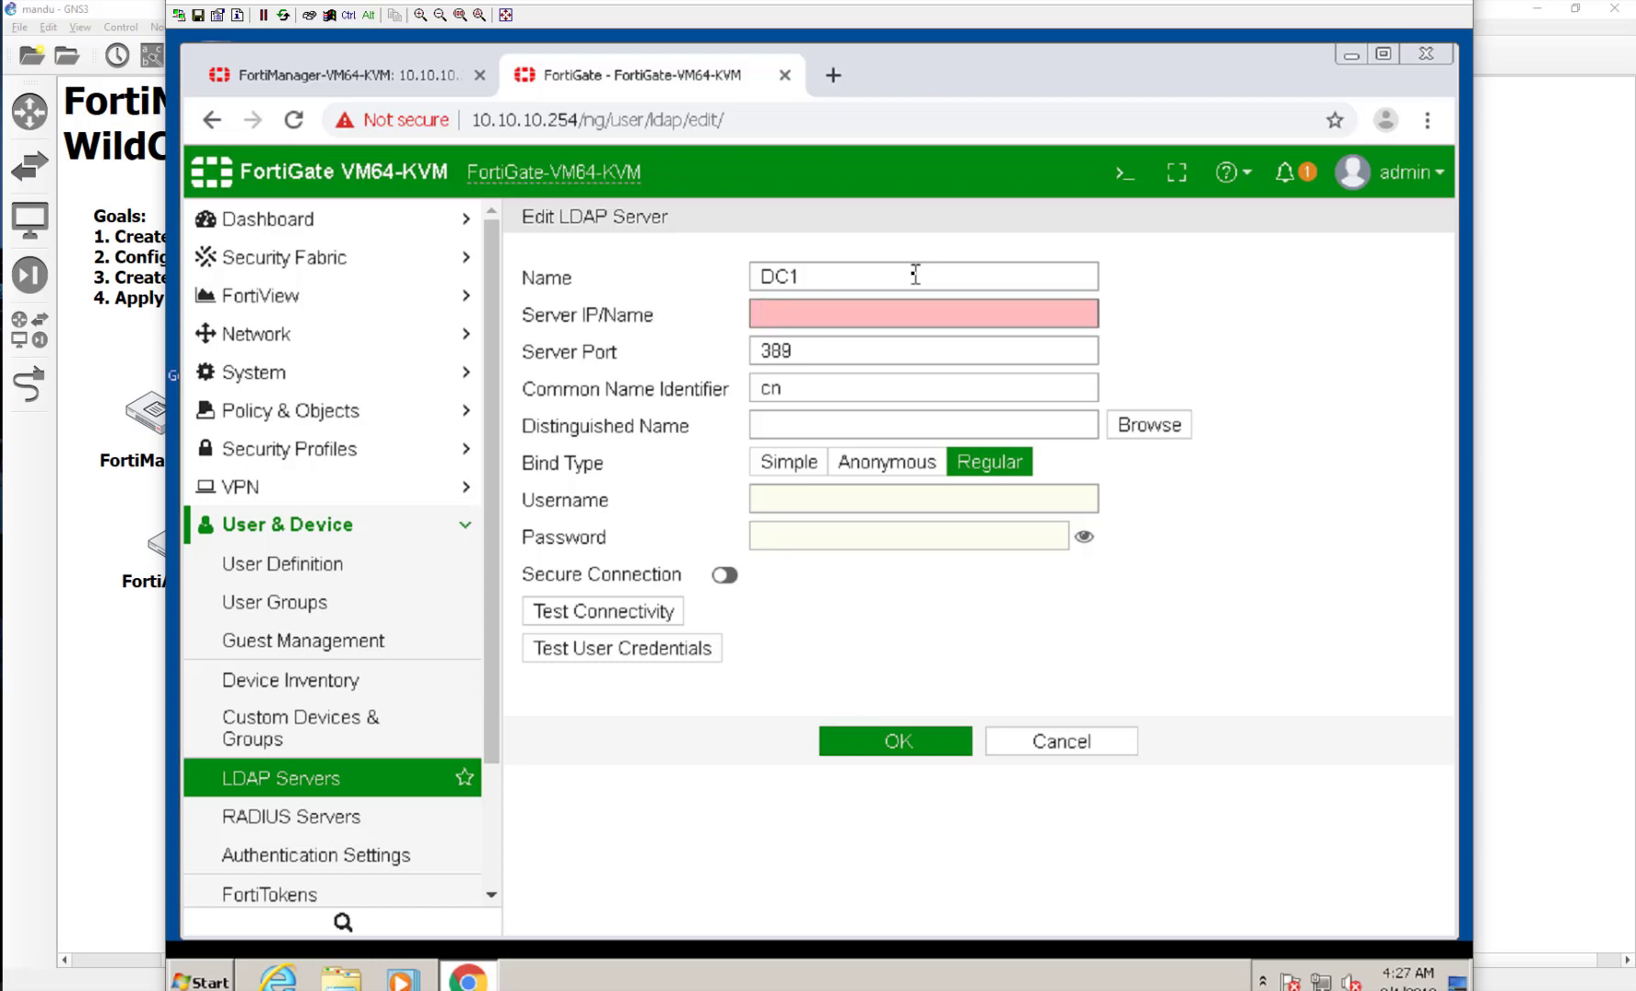
type("10.10.10.10")
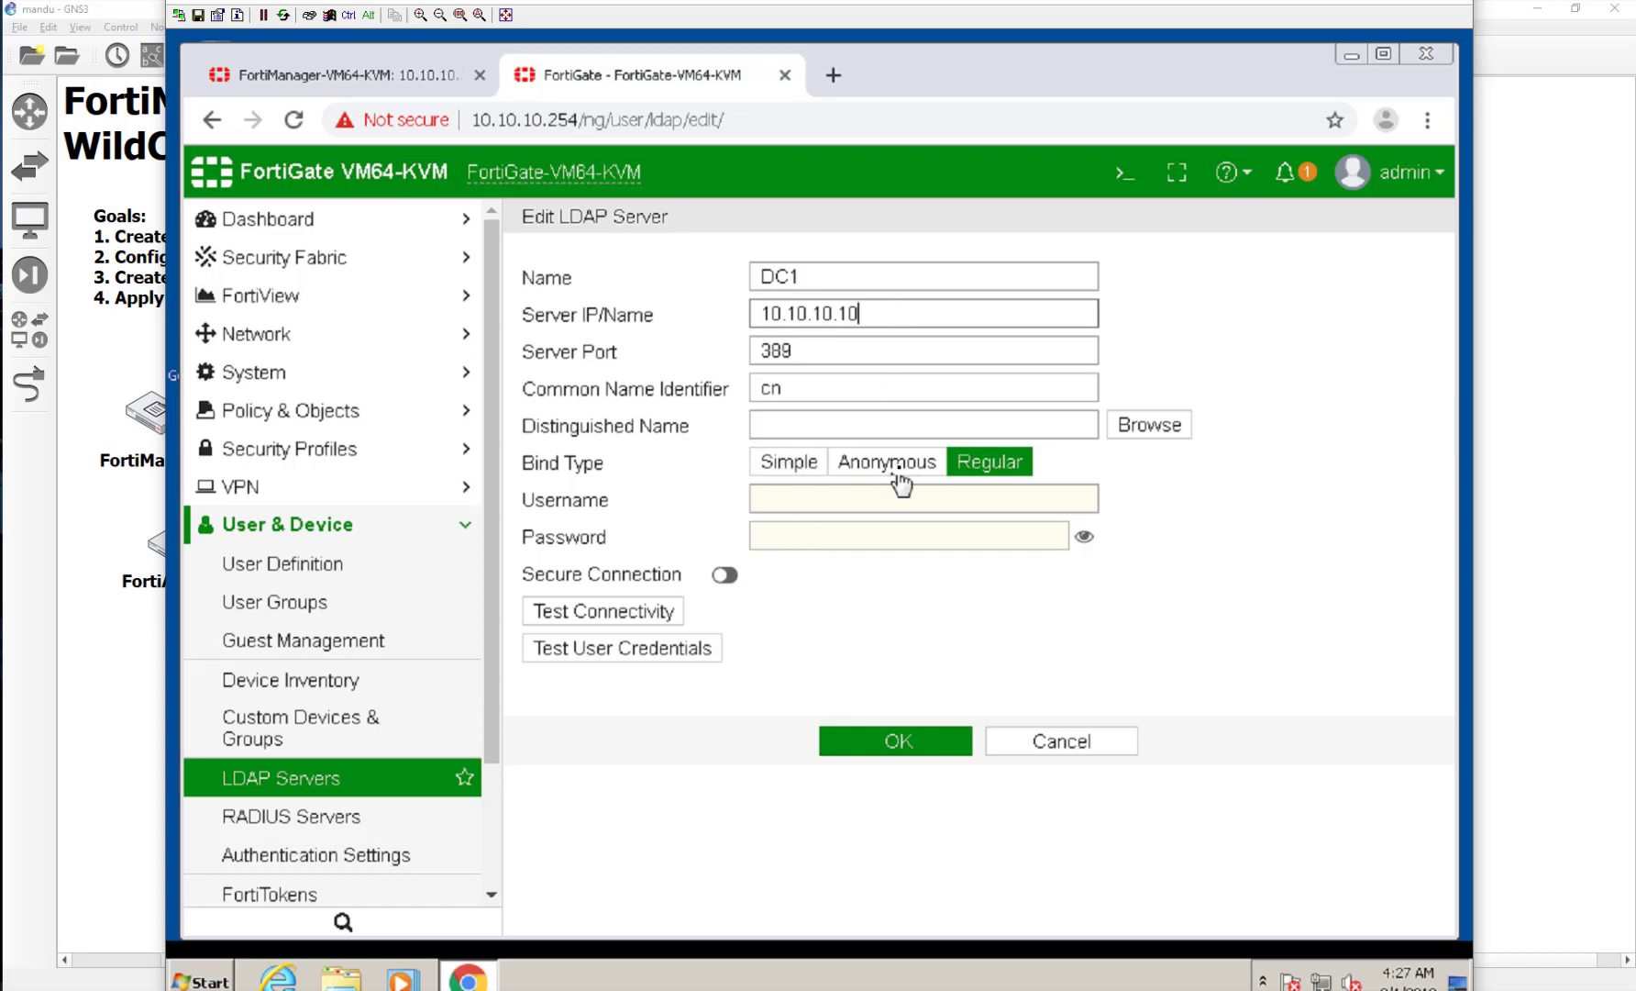
Step: Enter bind username fortinet, run a successful connectivity test, and browse the directory
left_click(936, 497)
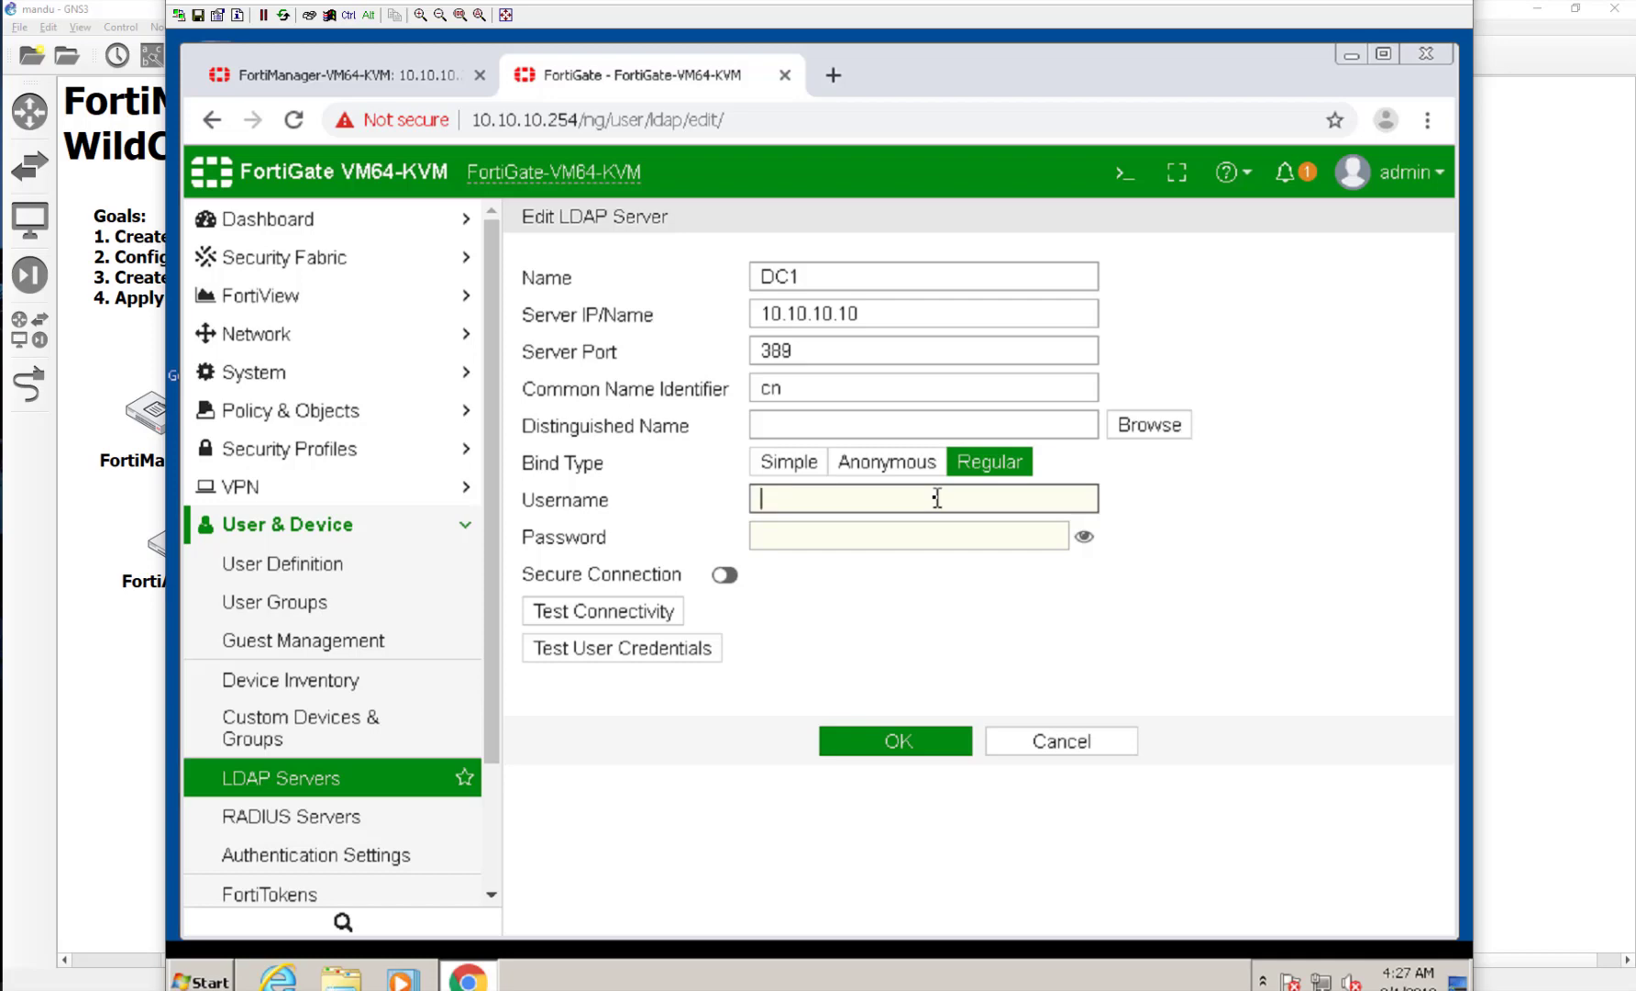
type("fortinet")
key("Tab")
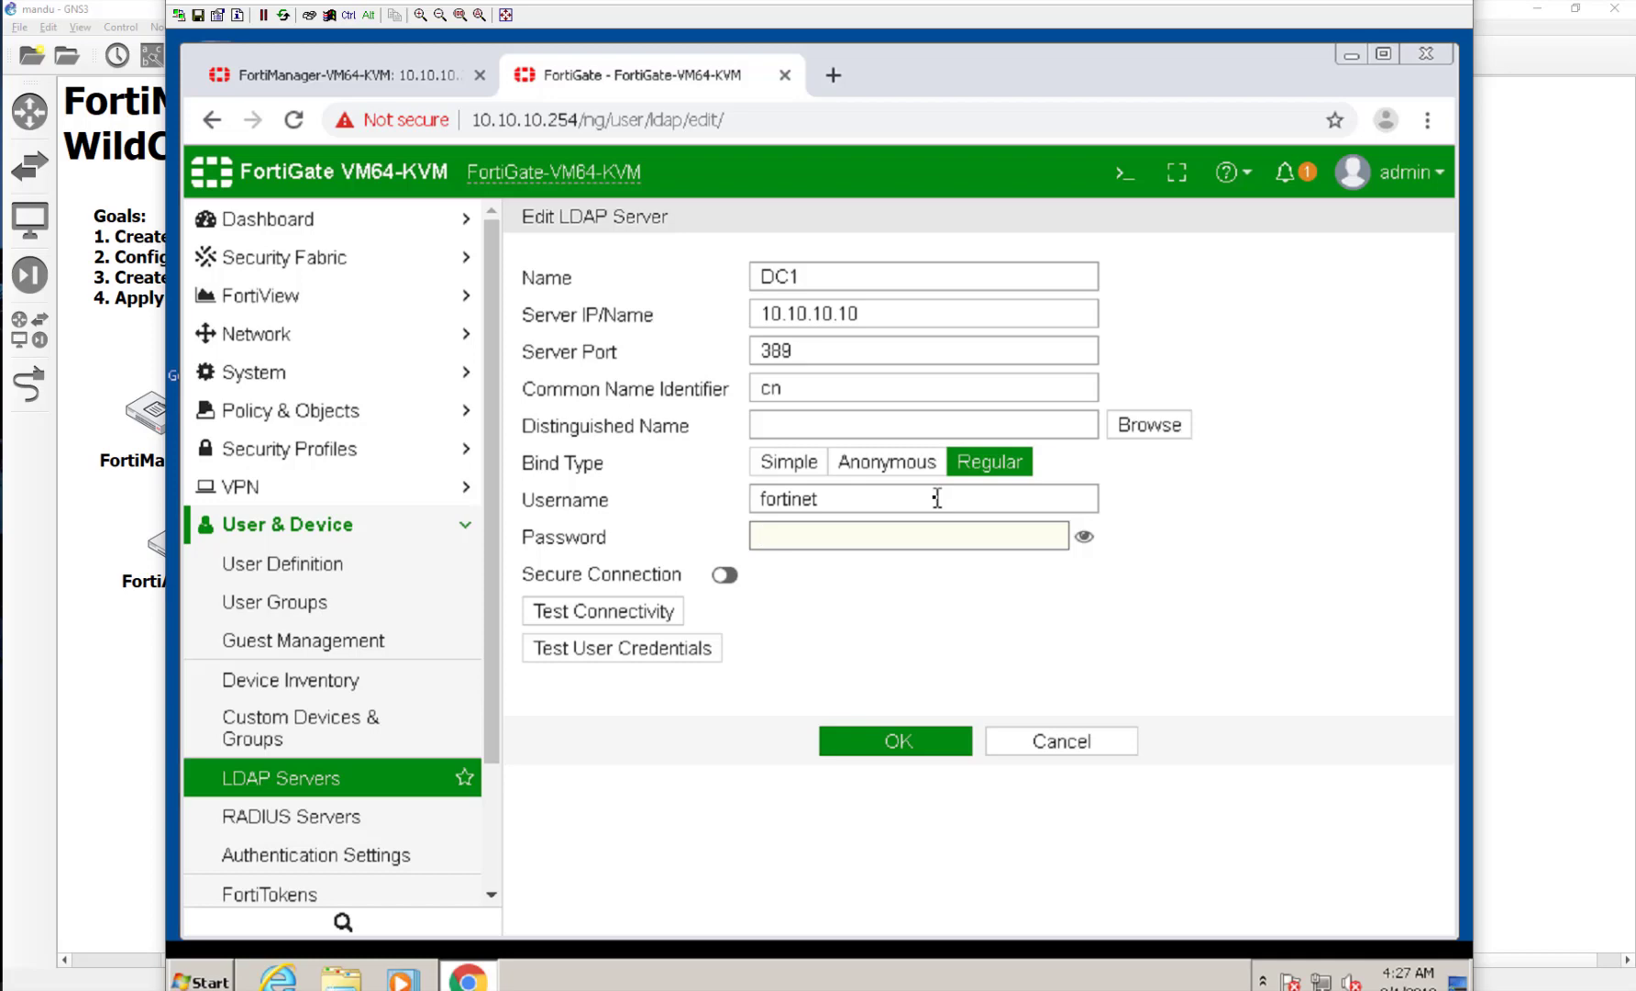
type("fortinet")
left_click(678, 612)
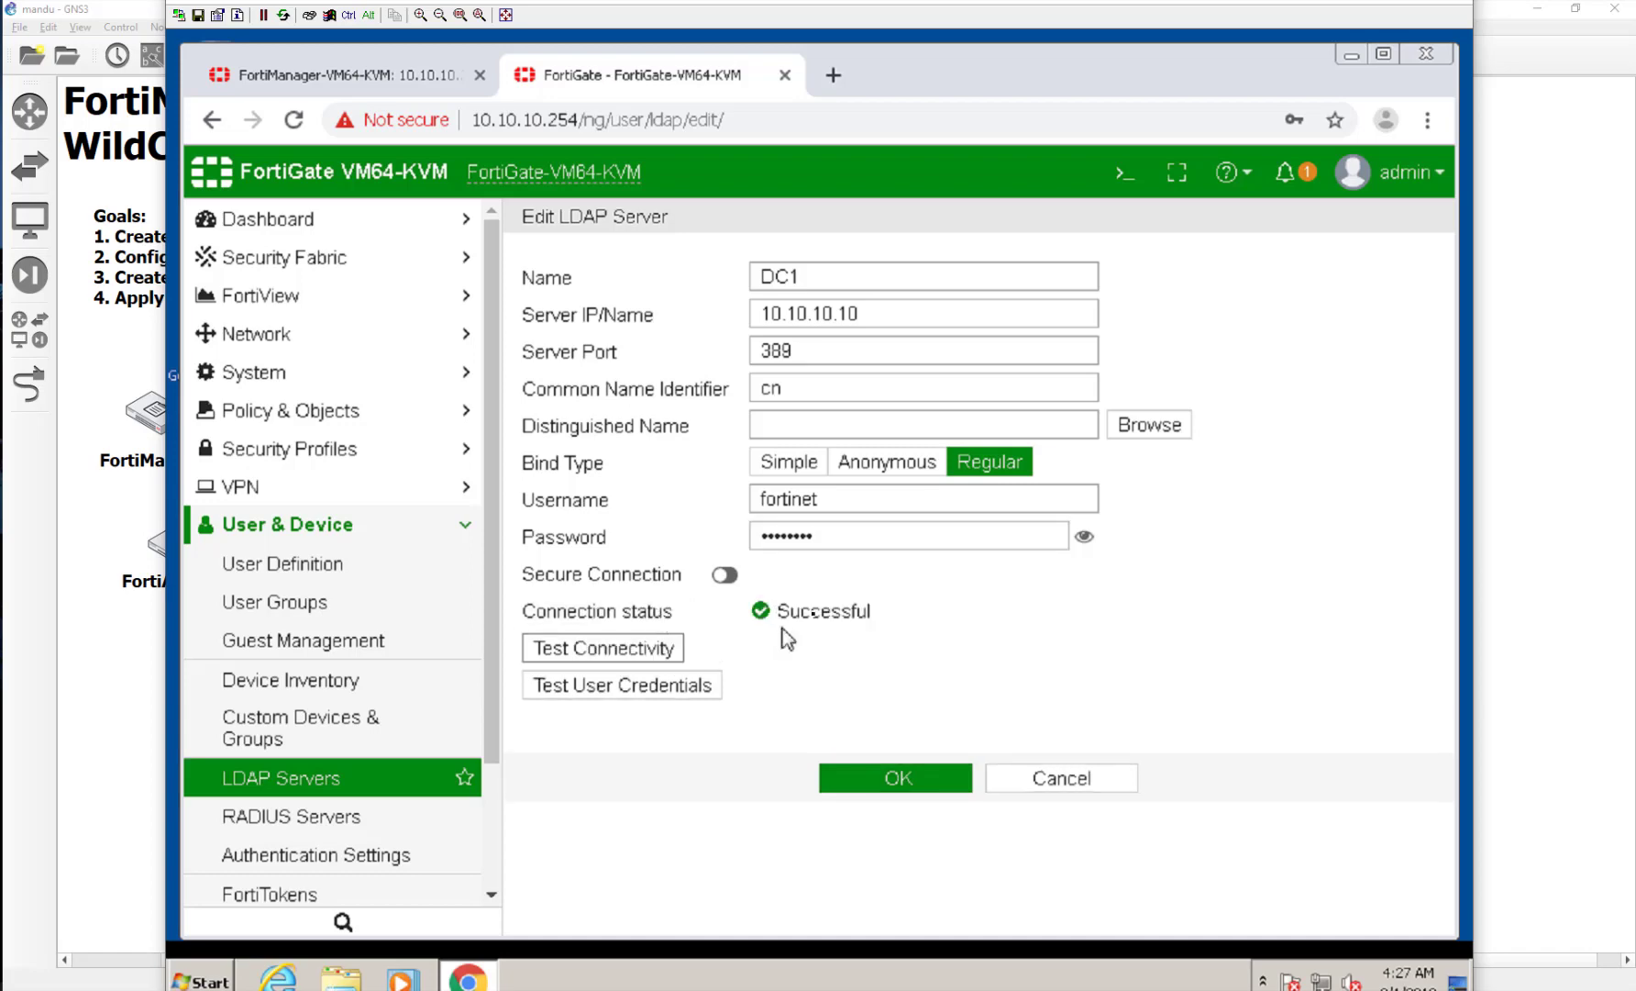
left_click(1151, 425)
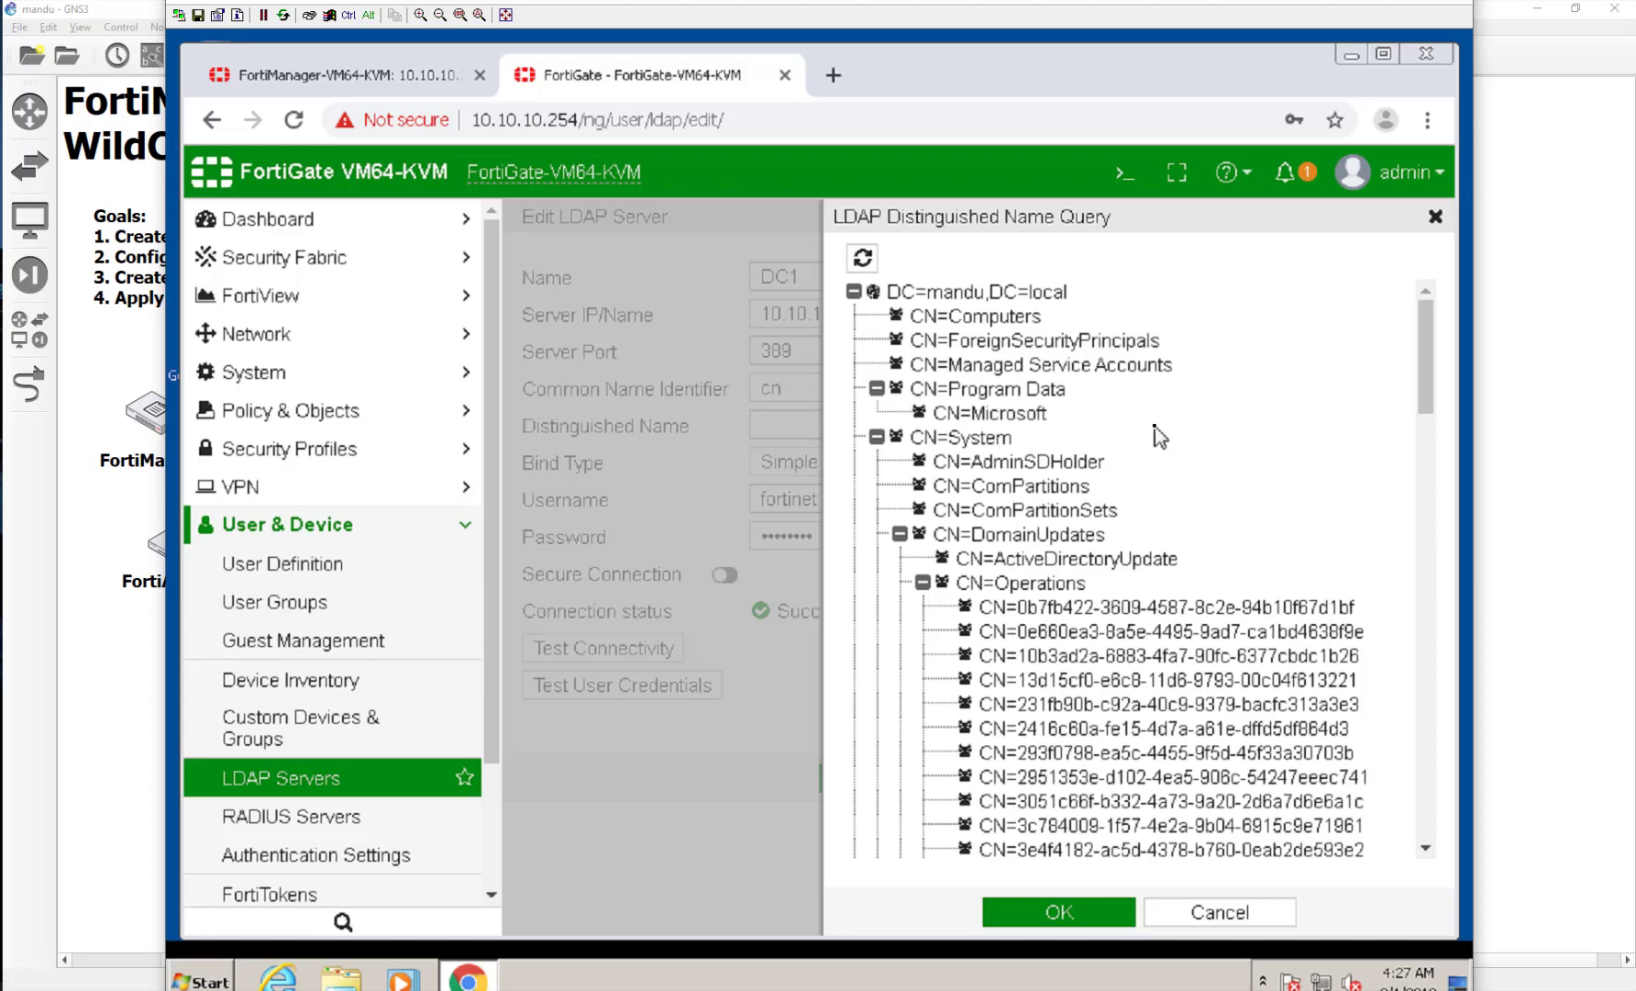
Step: Pick DC=mandu,DC=local as the distinguished name, save DC1, and decline Chrome's password prompt
left_click(1028, 294)
left_click(1051, 911)
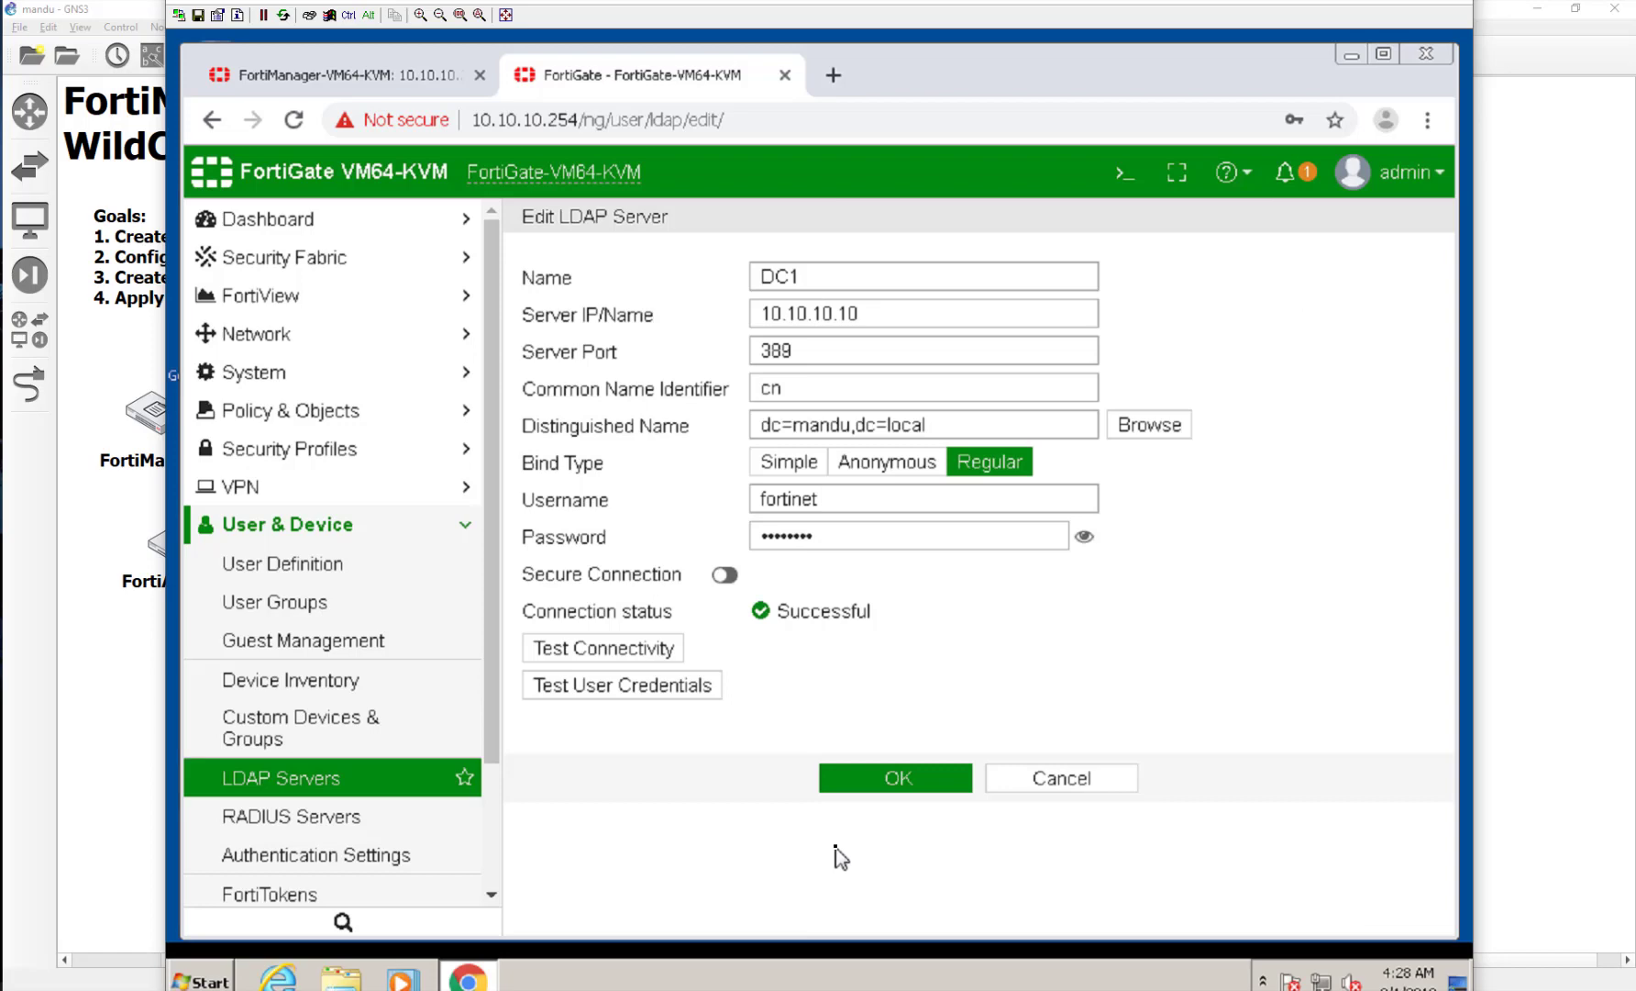
left_click(871, 782)
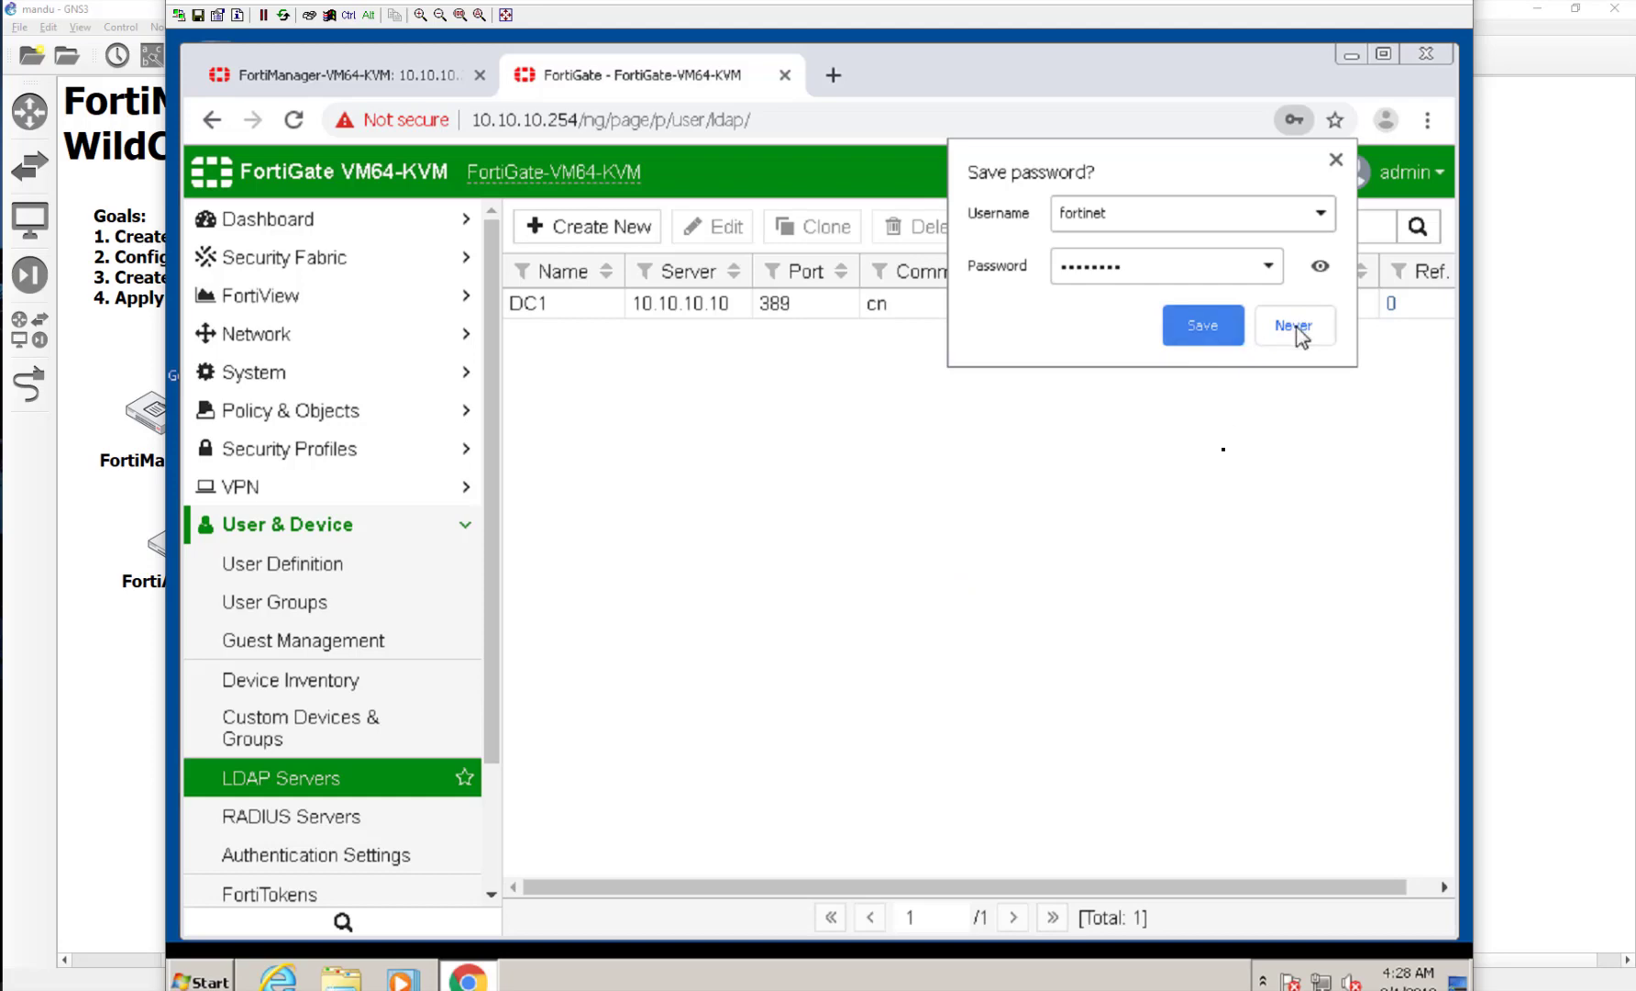
left_click(843, 354)
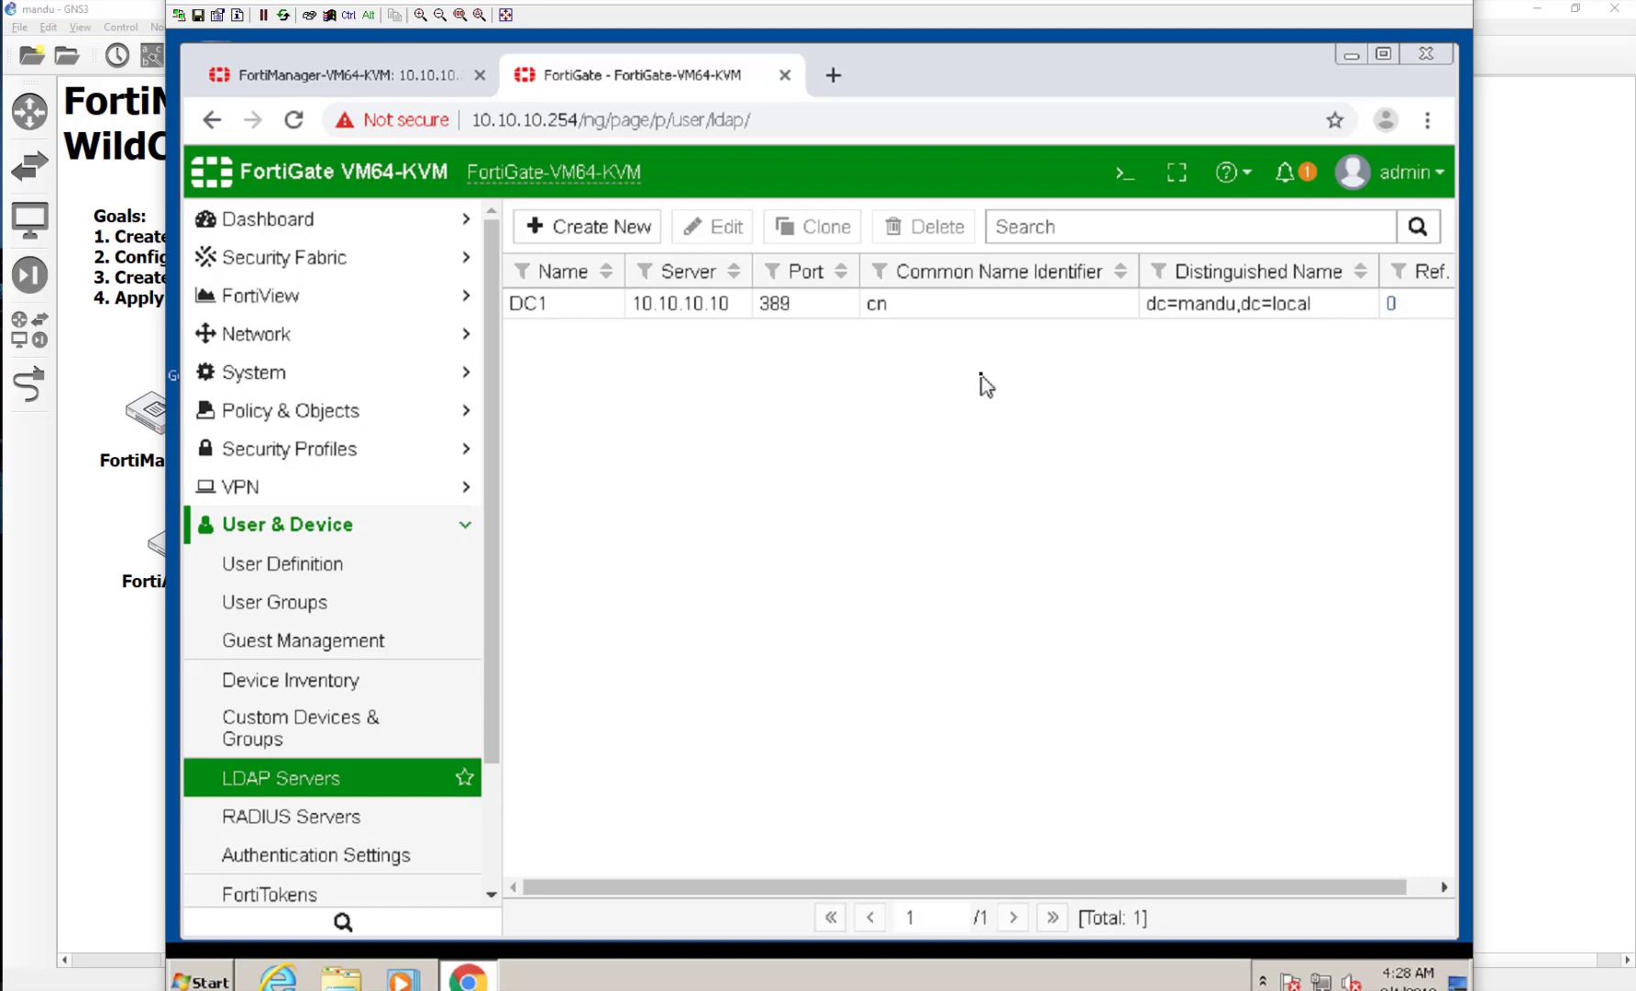
Step: Reopen DC1 in FortiManager, confirm its LDAP browser lists the directory, save, and return to FortiGate
left_click(356, 79)
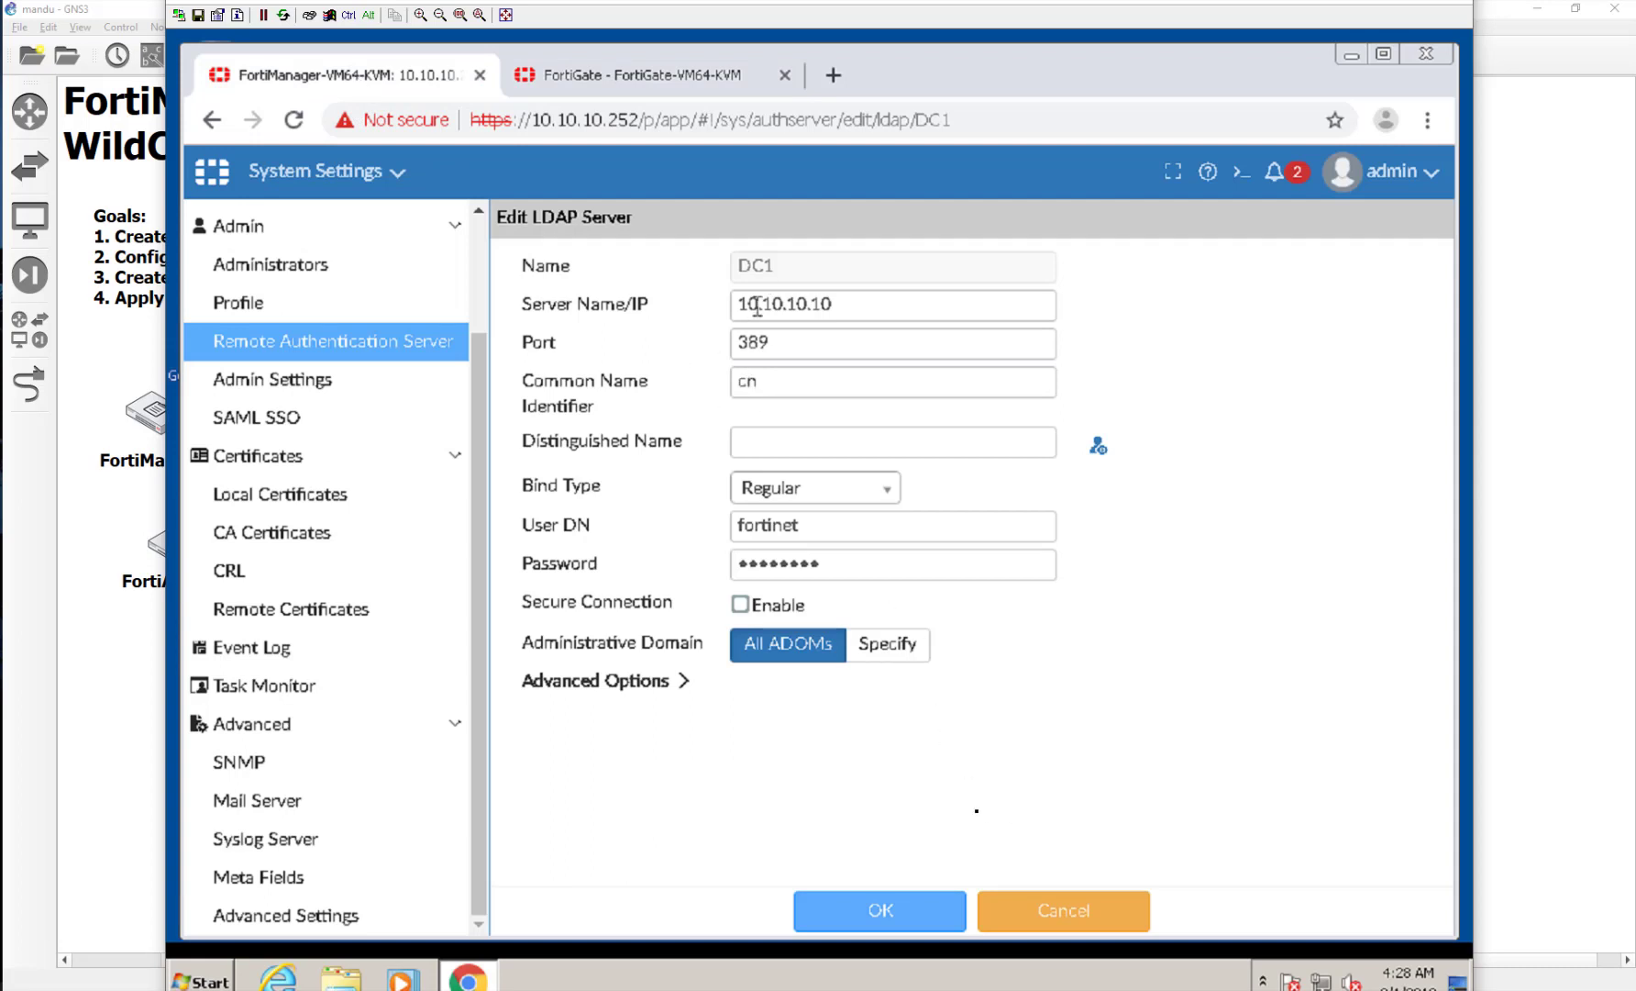
left_click(1050, 918)
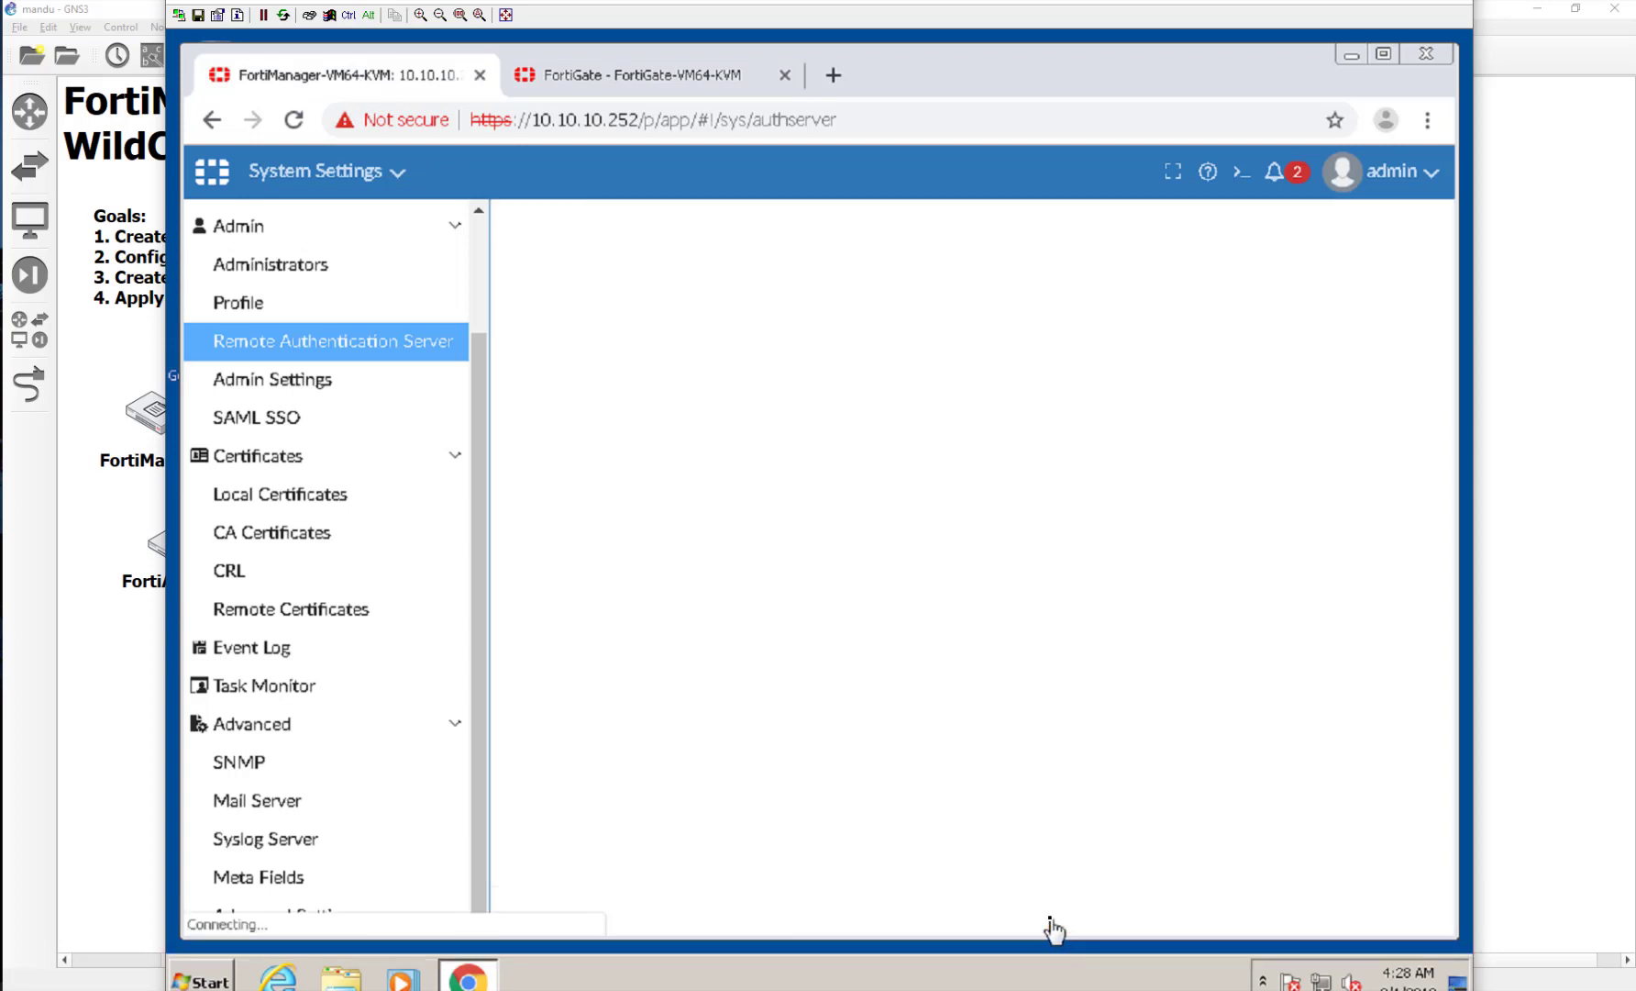
left_click(689, 310)
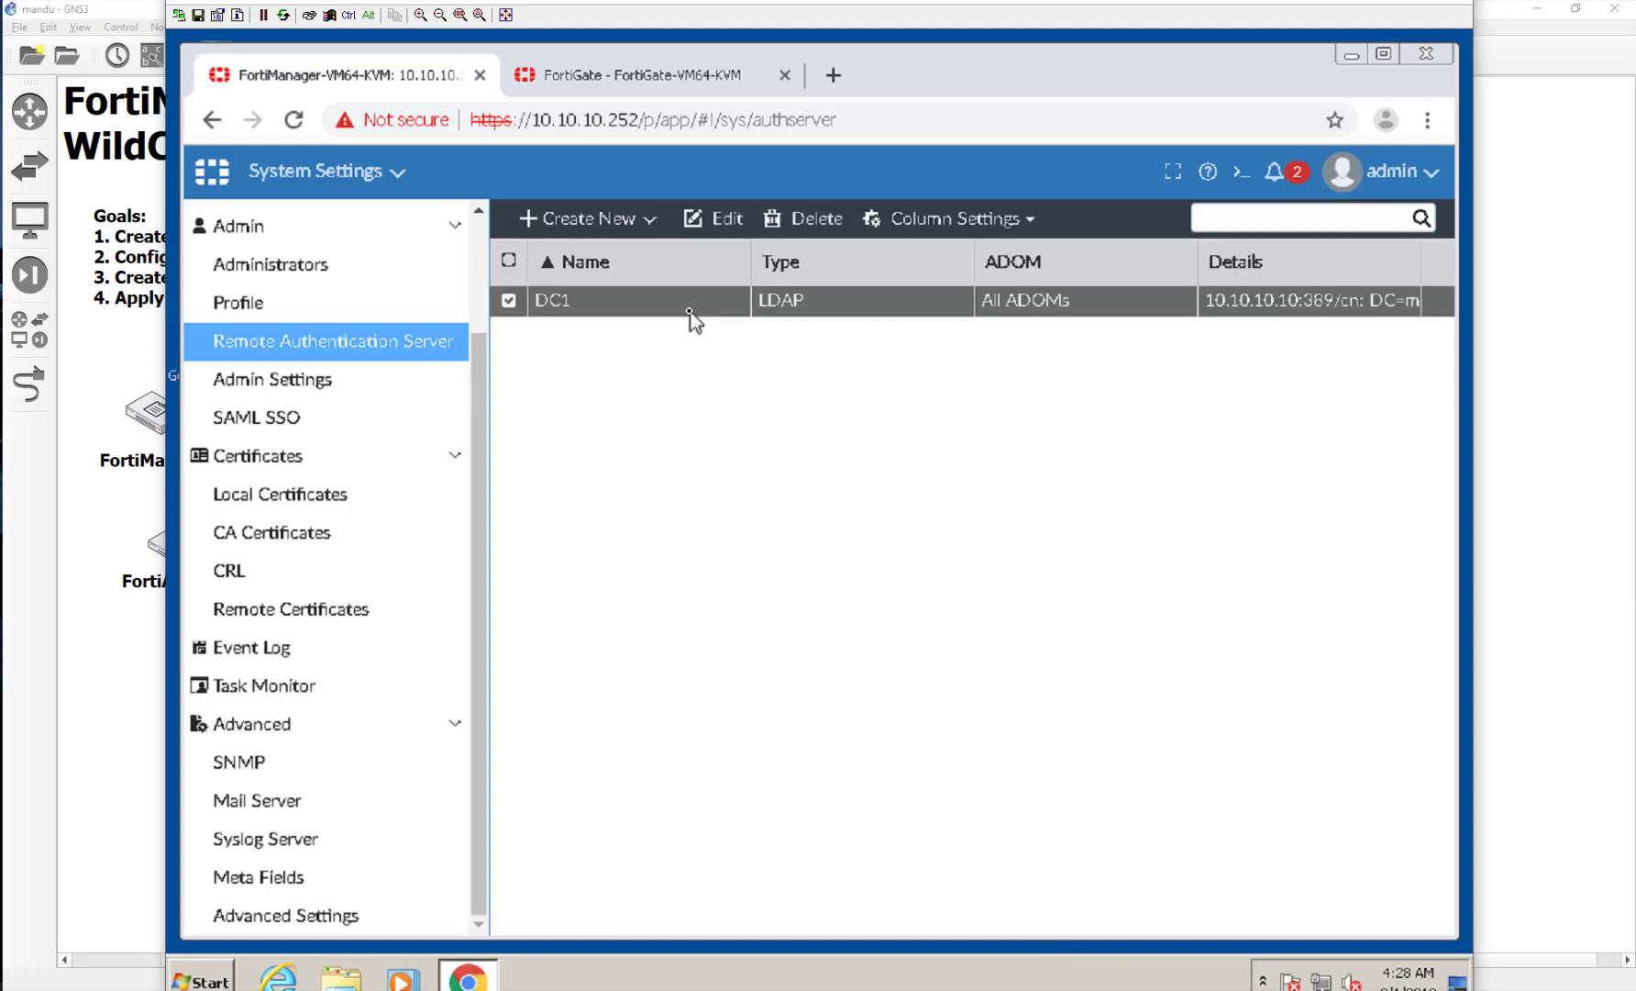
double_click(689, 311)
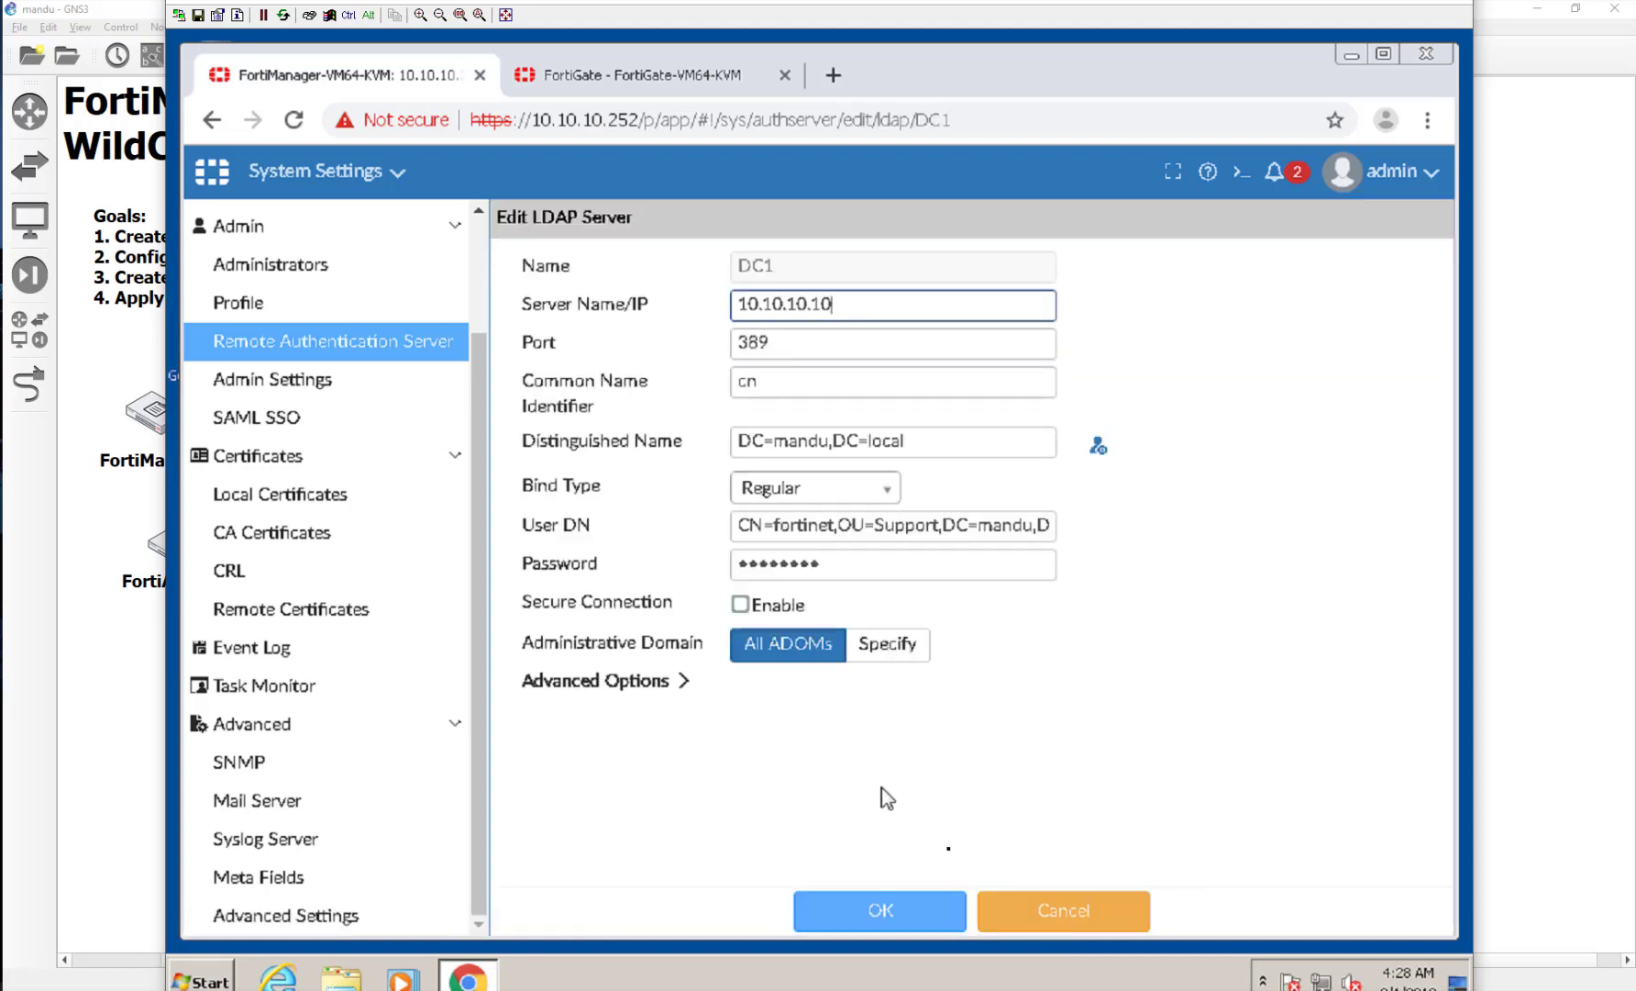
left_click(1098, 447)
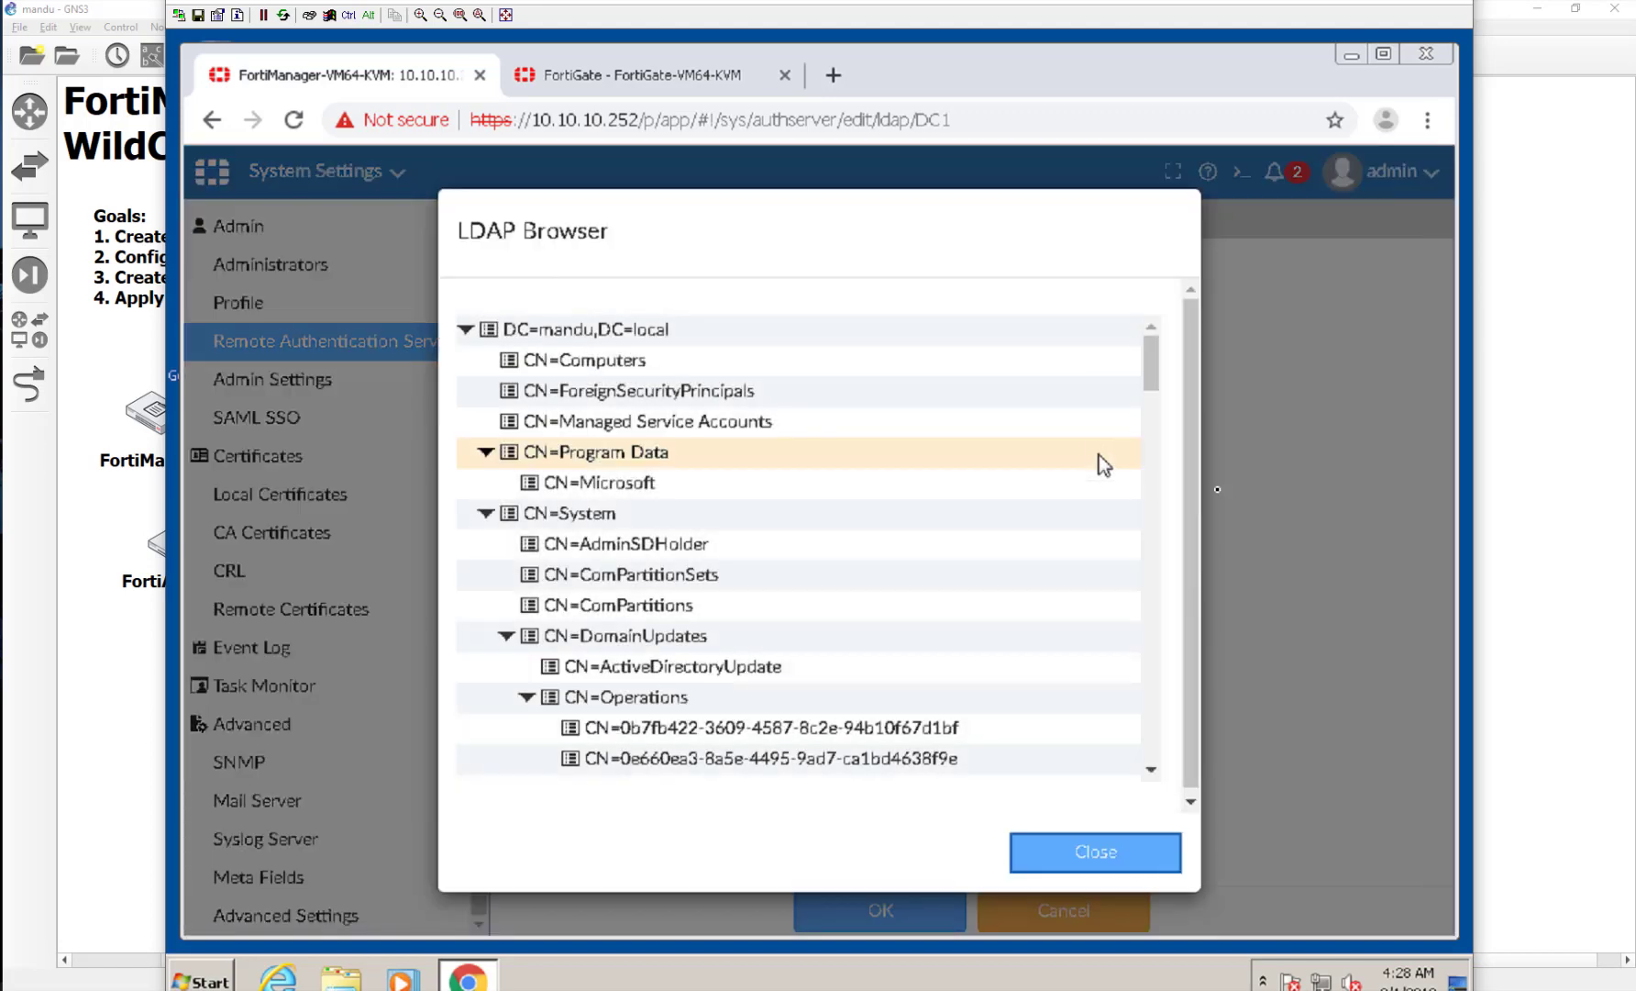
left_click(1083, 855)
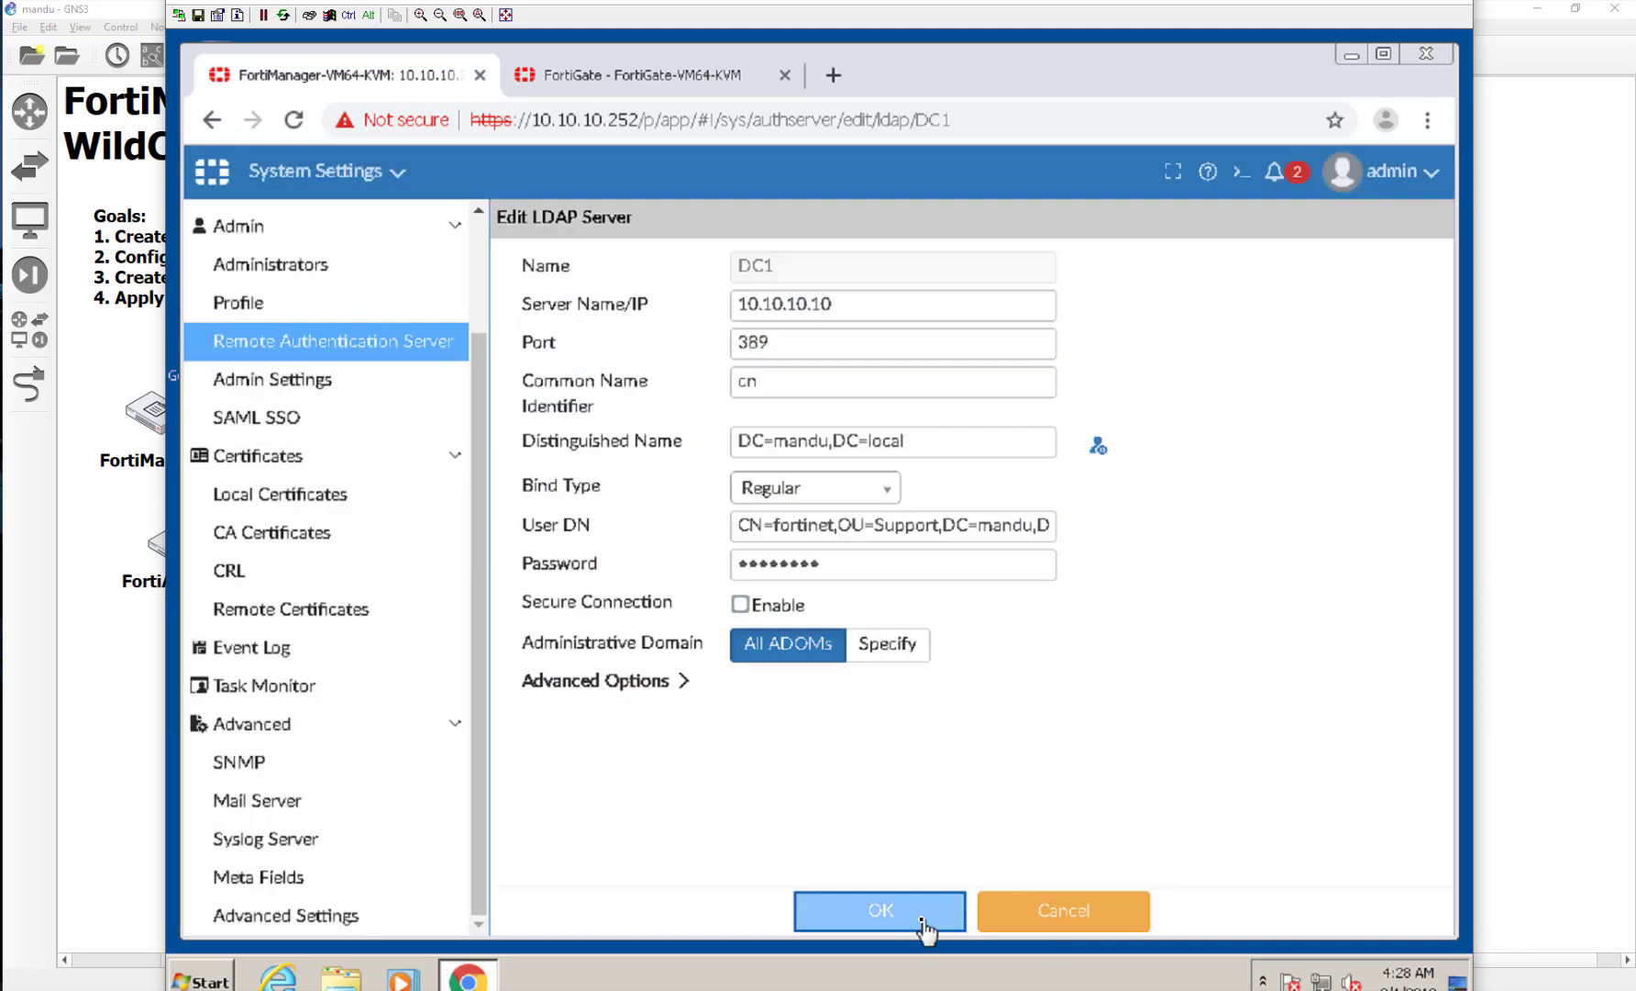
left_click(925, 924)
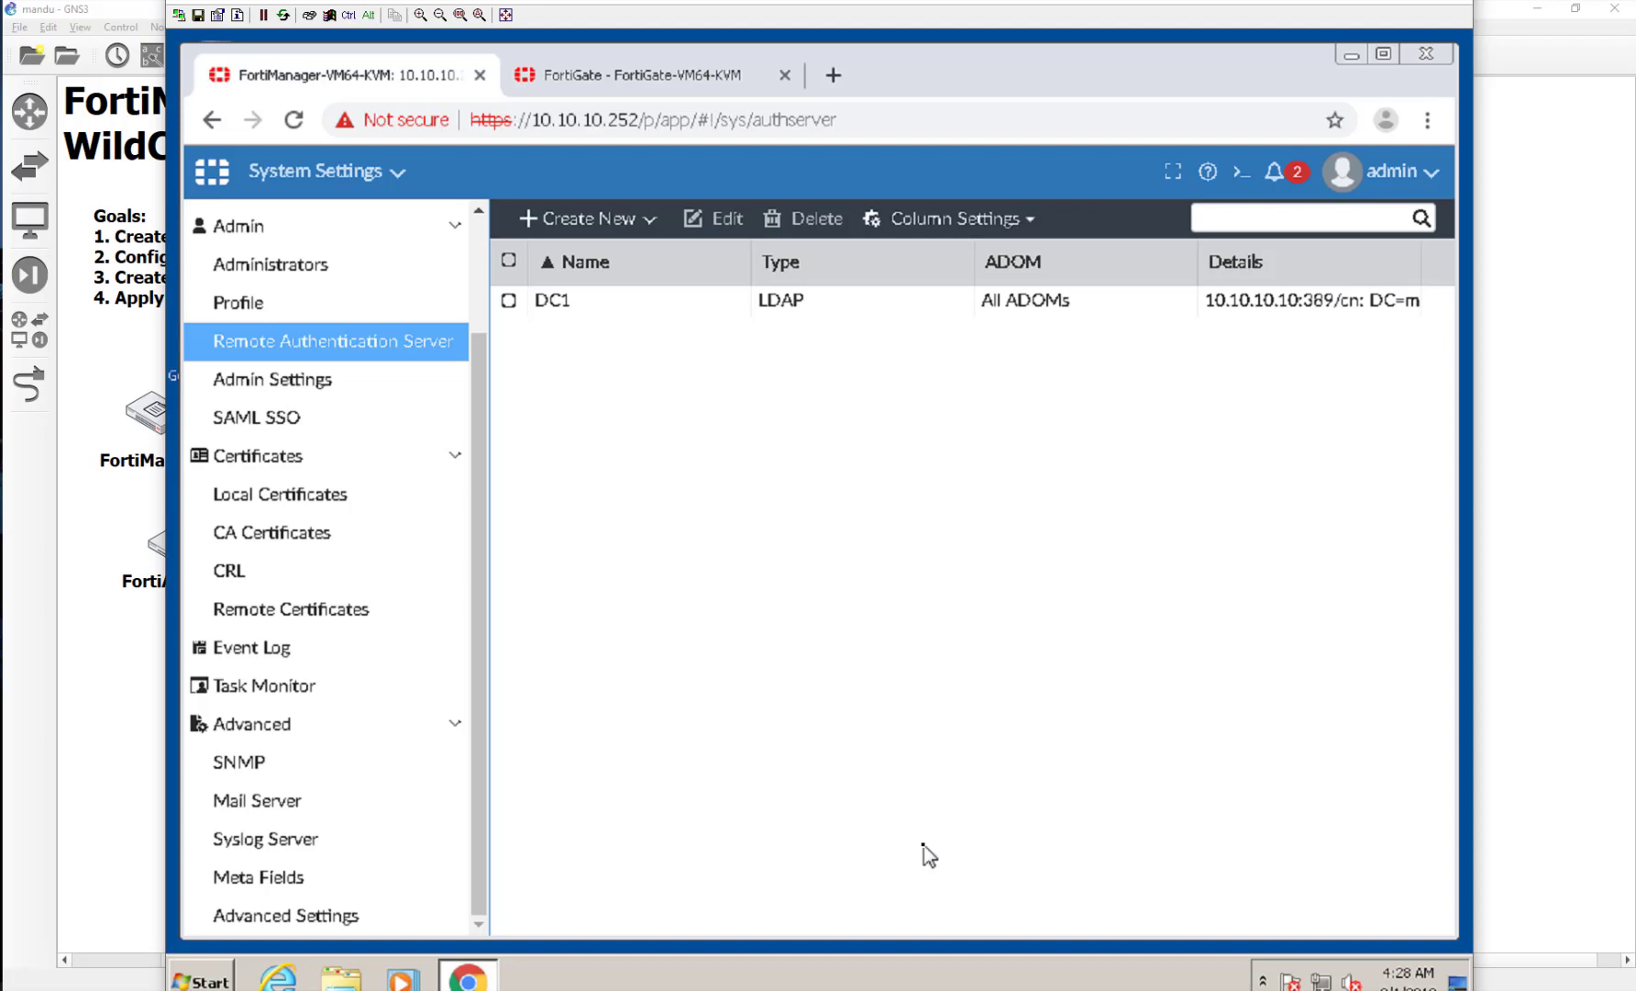
left_click(645, 83)
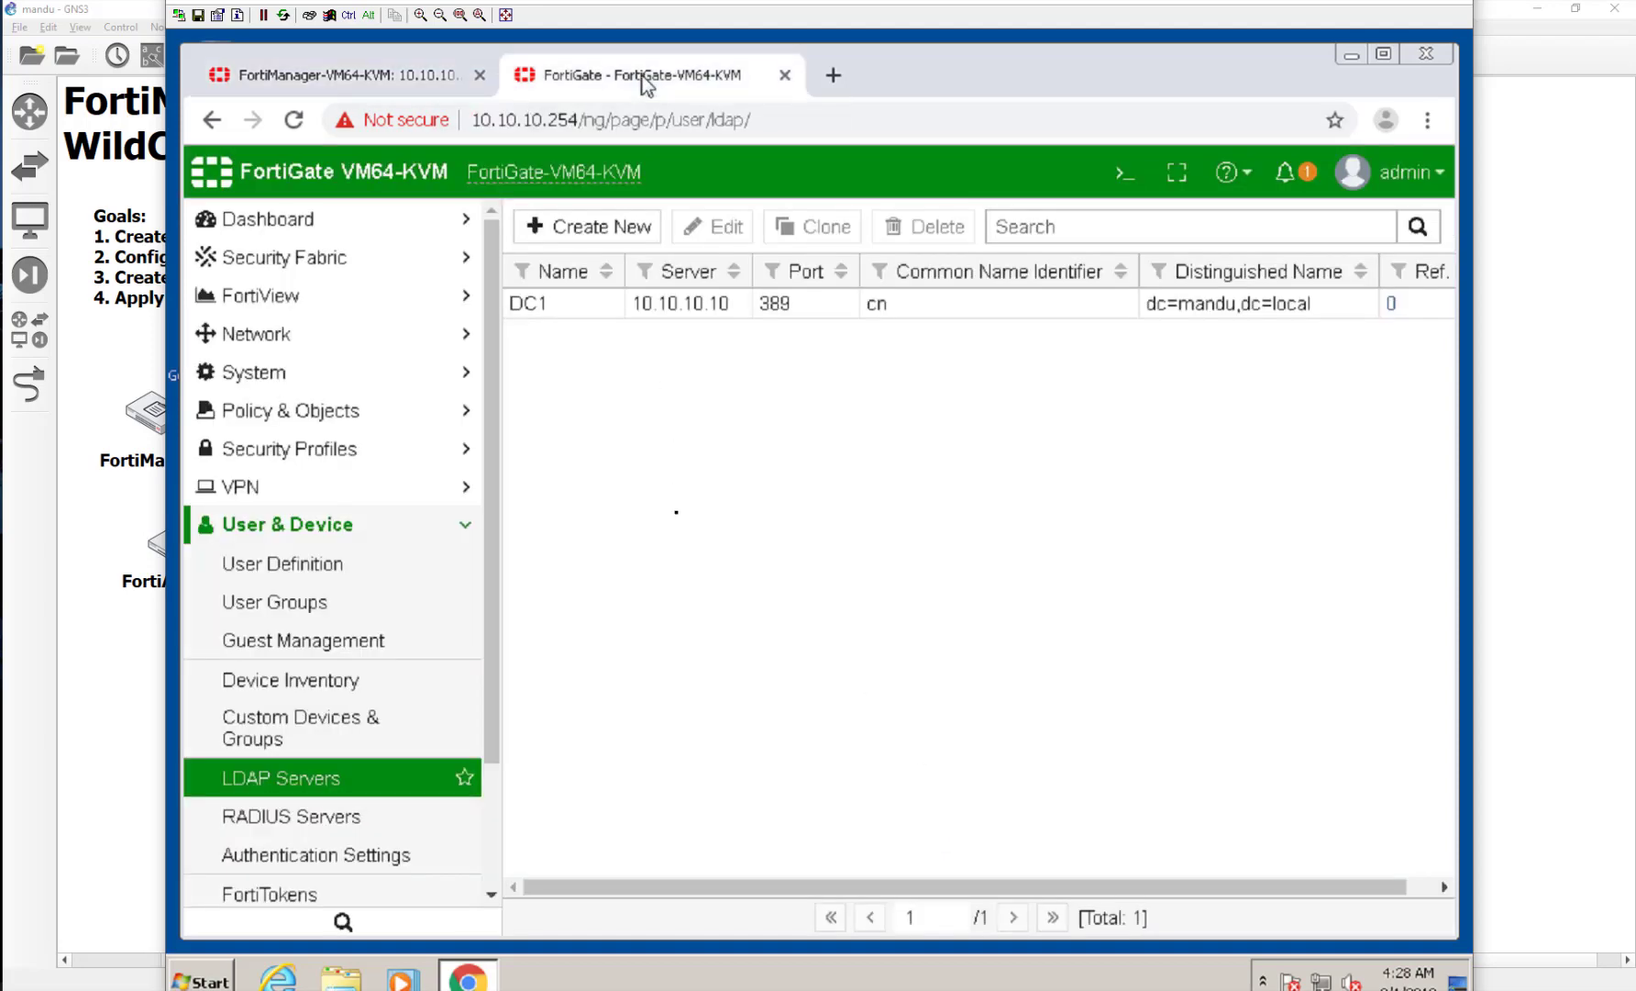